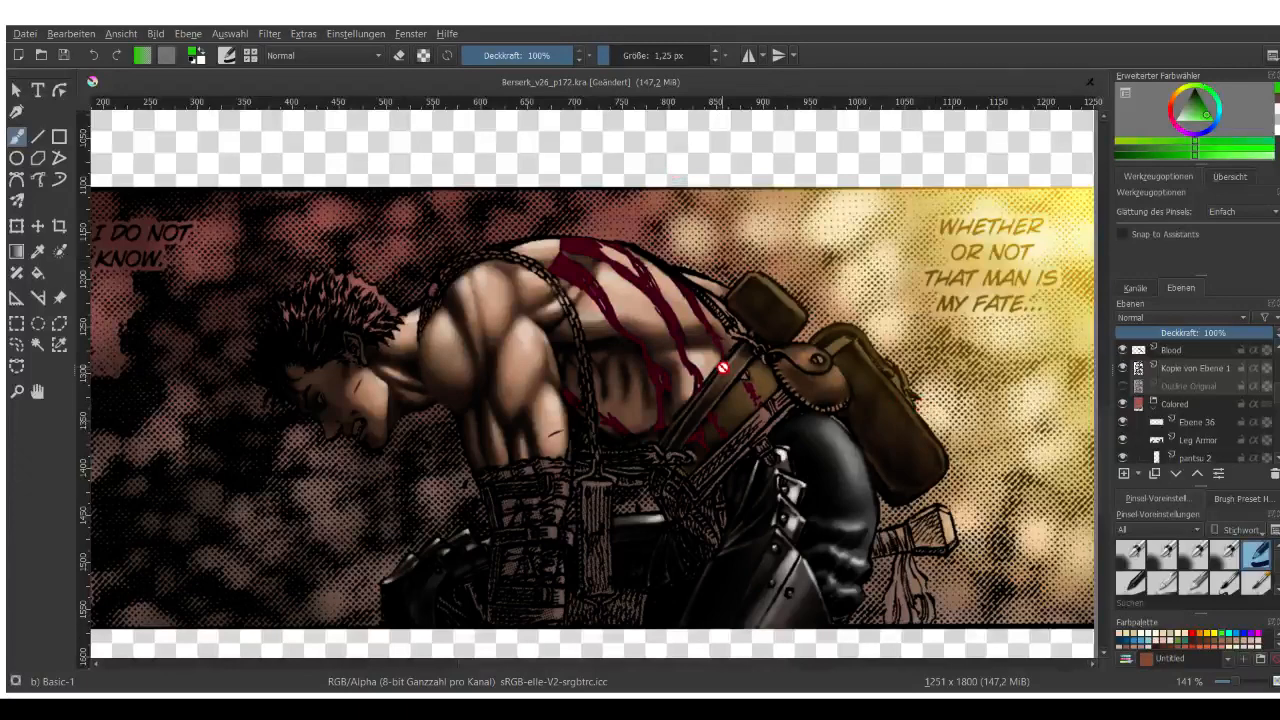
Enlarge the layer list, select the hidden layer Ebene 37 and make it visible.
scroll(724, 368, down, 1)
scroll(793, 420, up, 1)
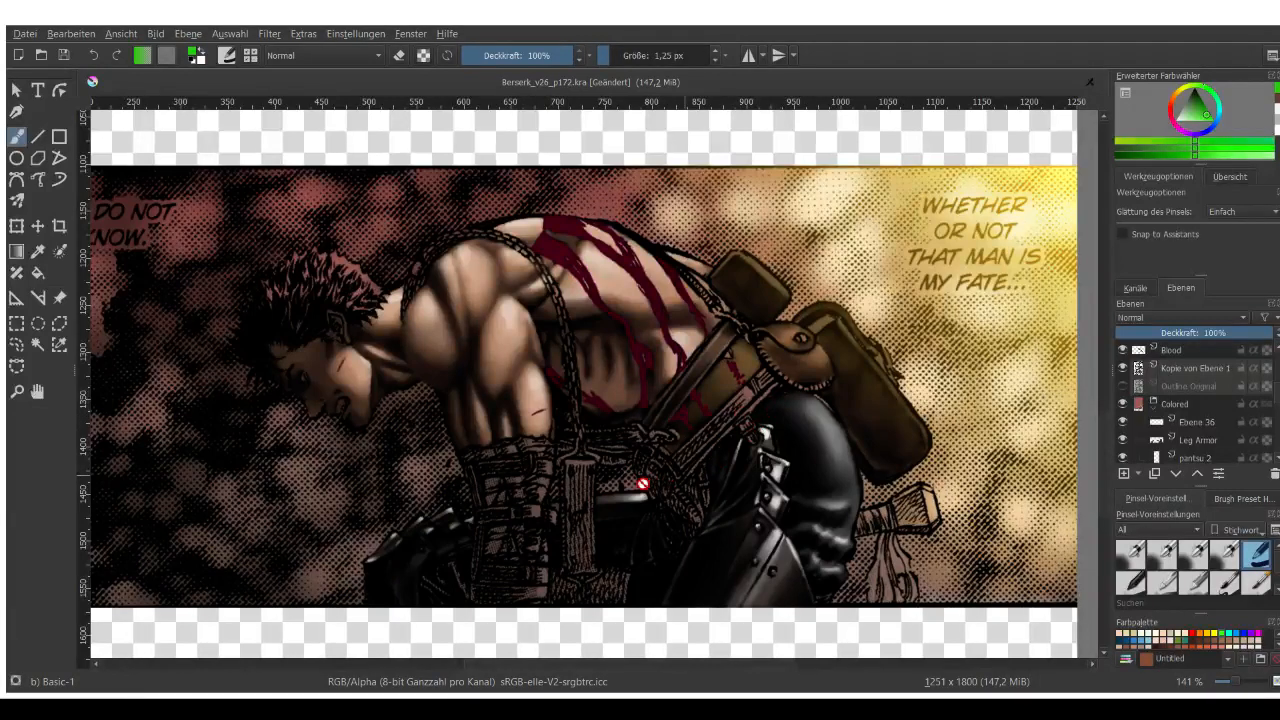
scroll(640, 486, up, 1)
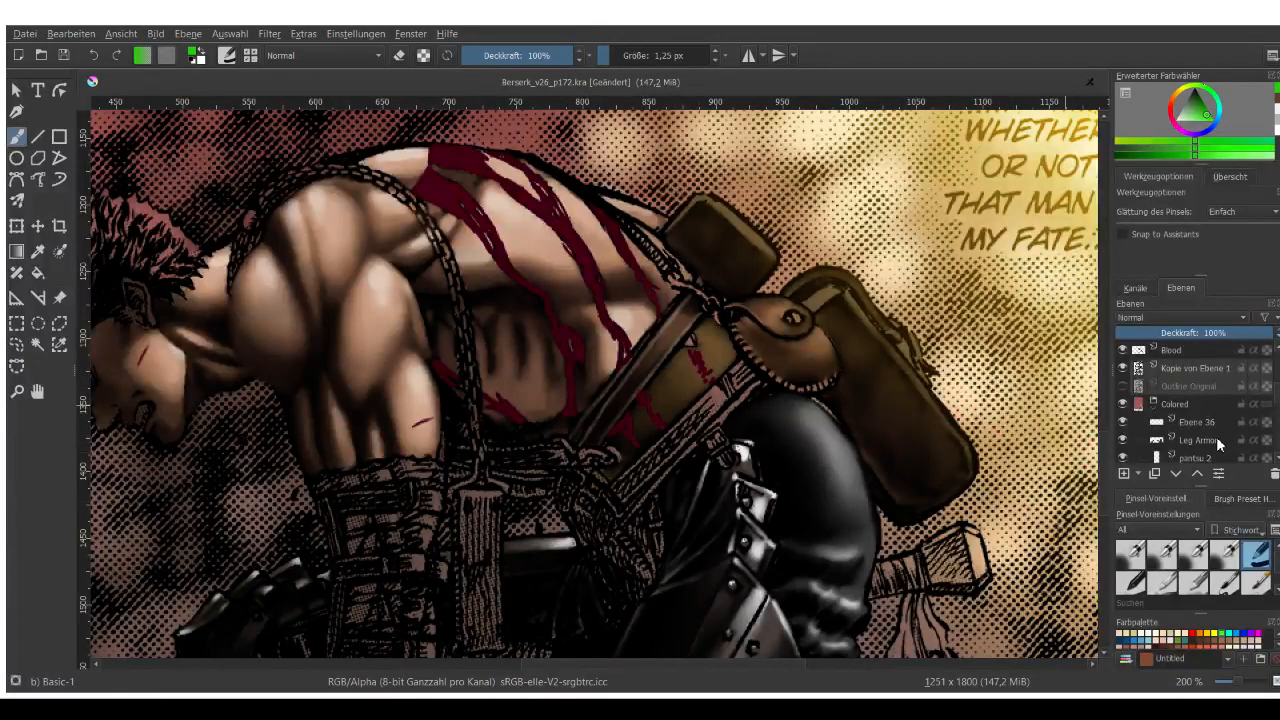
scroll(1191, 394, up, 1)
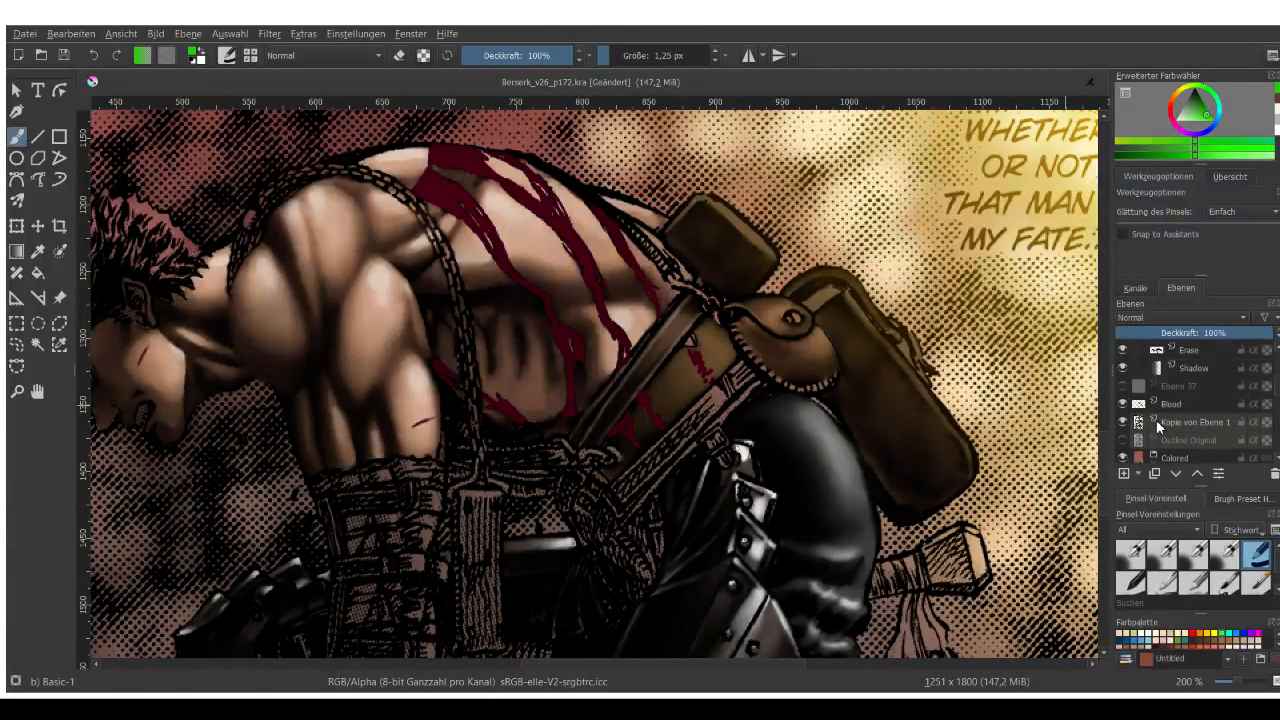
drag(1197, 486, 1197, 518)
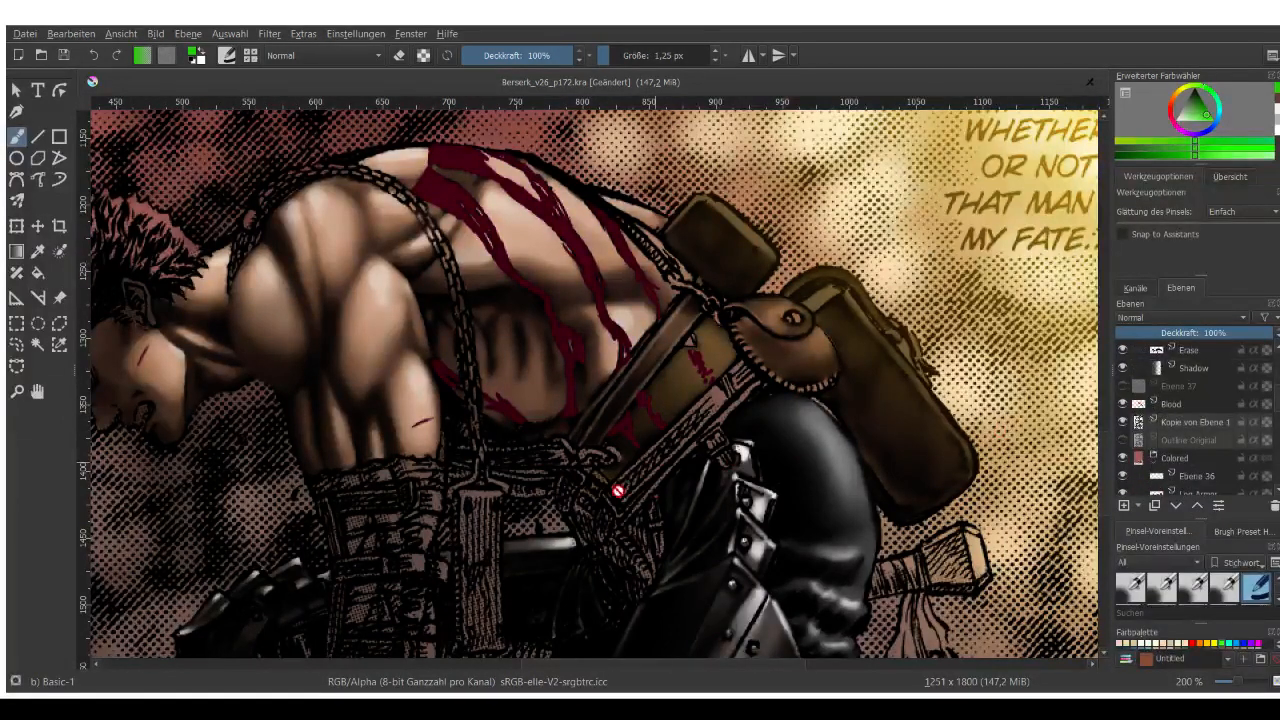
click(1166, 391)
click(1124, 387)
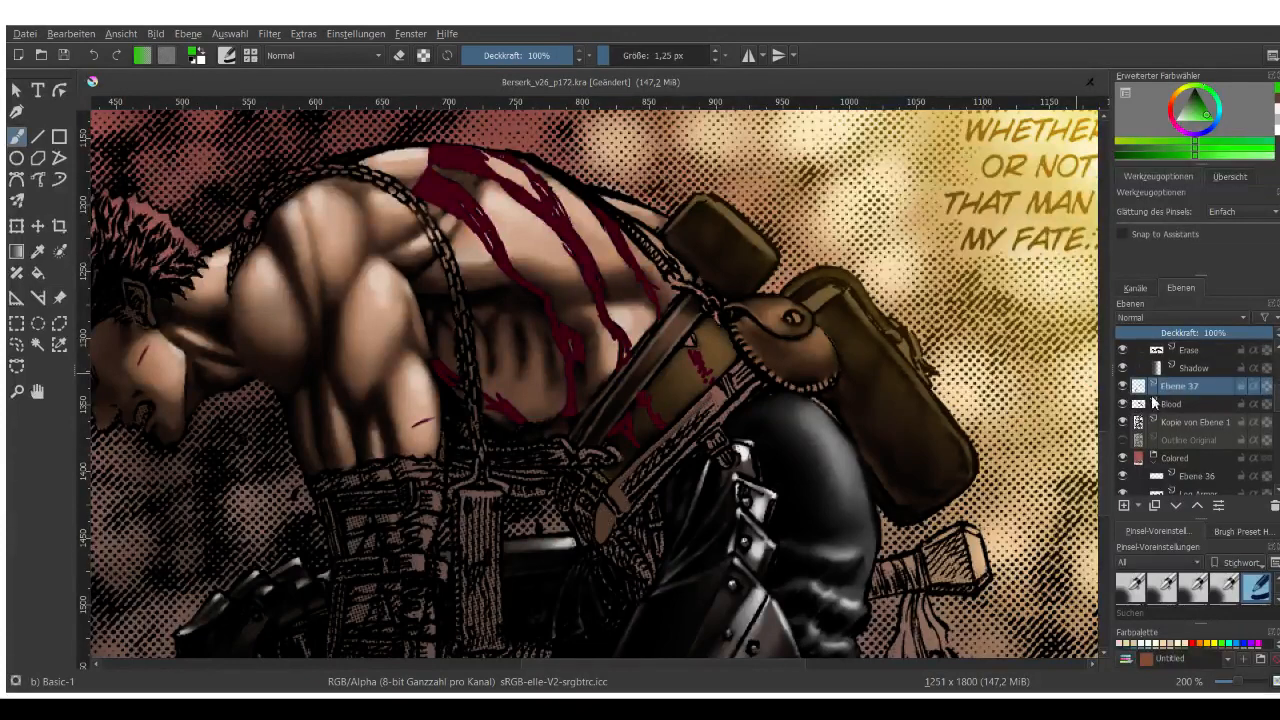
Rename the layer Ebene 37 as "Lower Belt".
double_click(1184, 388)
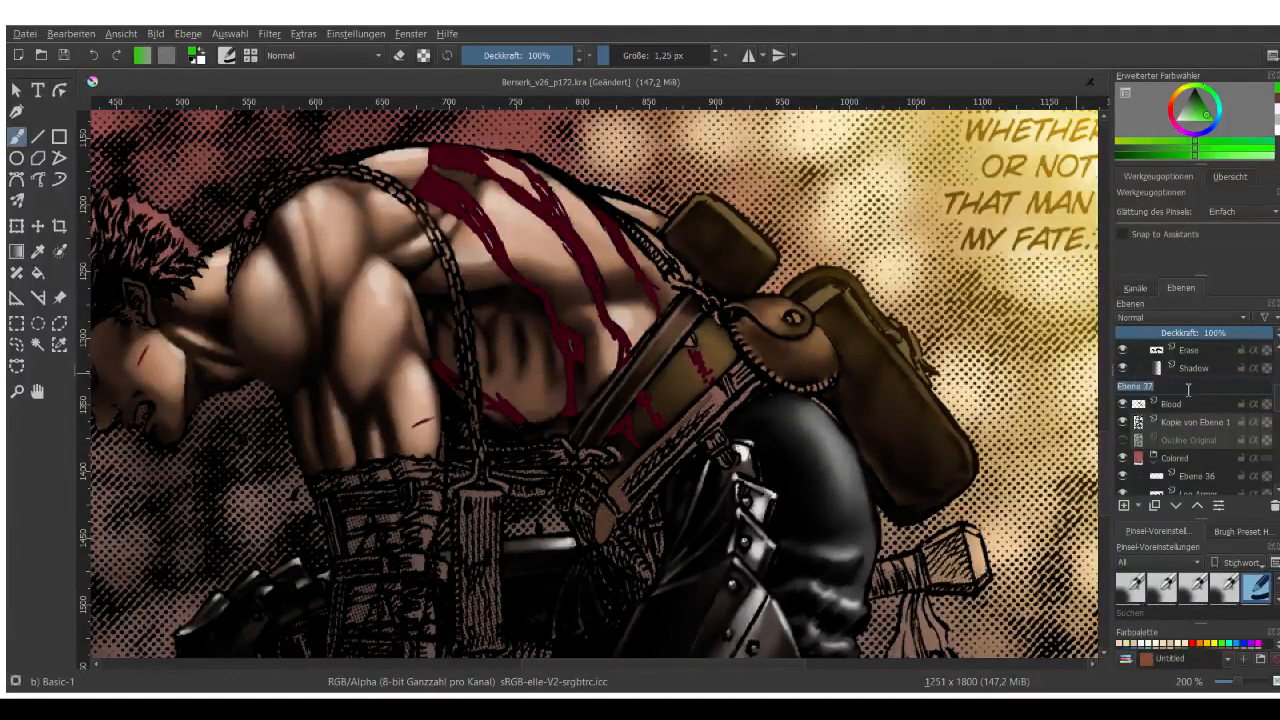
text(Be)
key(ctrl+a)
text(Lower Belt)
key(Return)
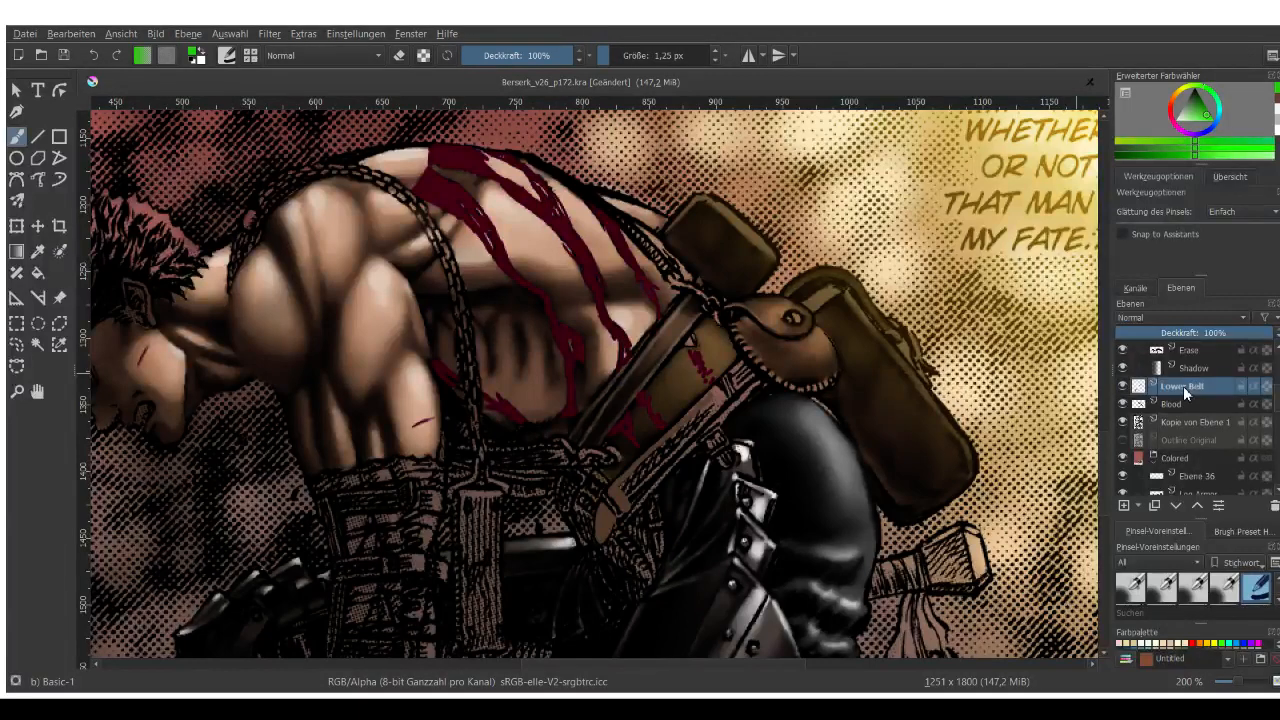
Sample the brown of the already painted belt end and choose the Basic-1 brush at 5.23 px.
scroll(690, 500, up, 3)
ctrl+click(598, 487)
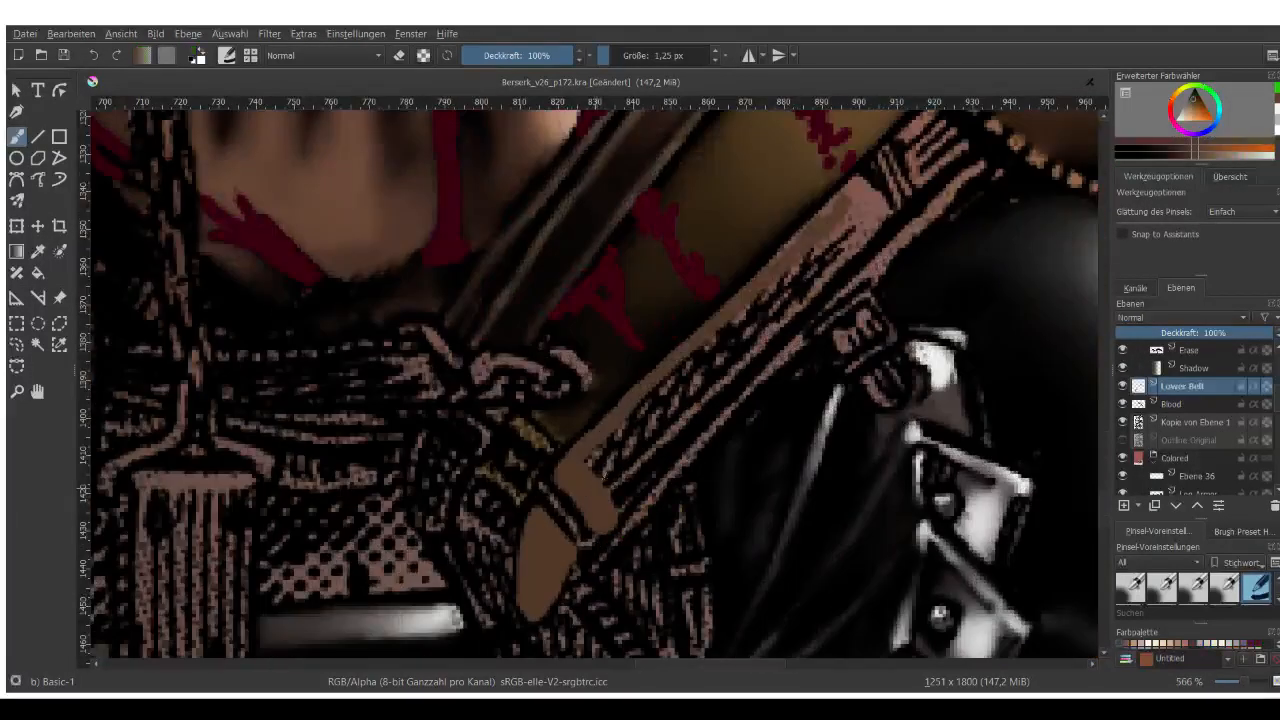
scroll(560, 455, down, 2)
right_click(669, 448)
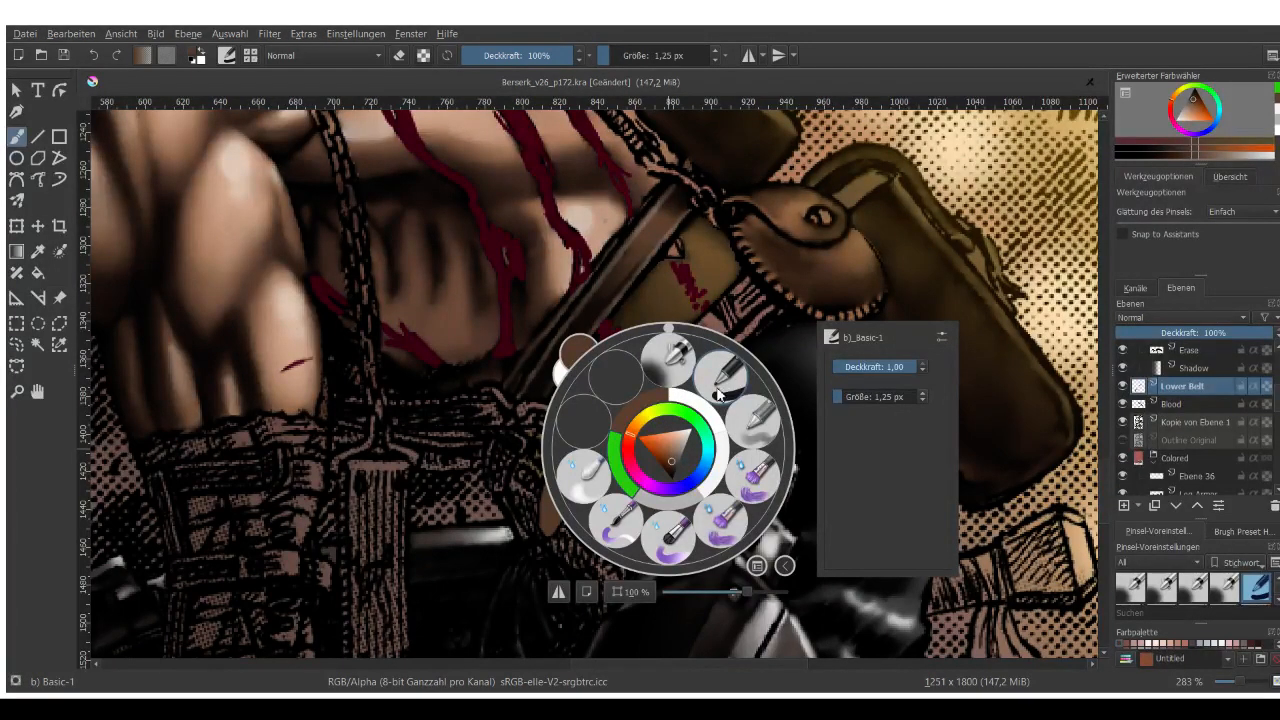
click(717, 393)
scroll(572, 498, up, 1)
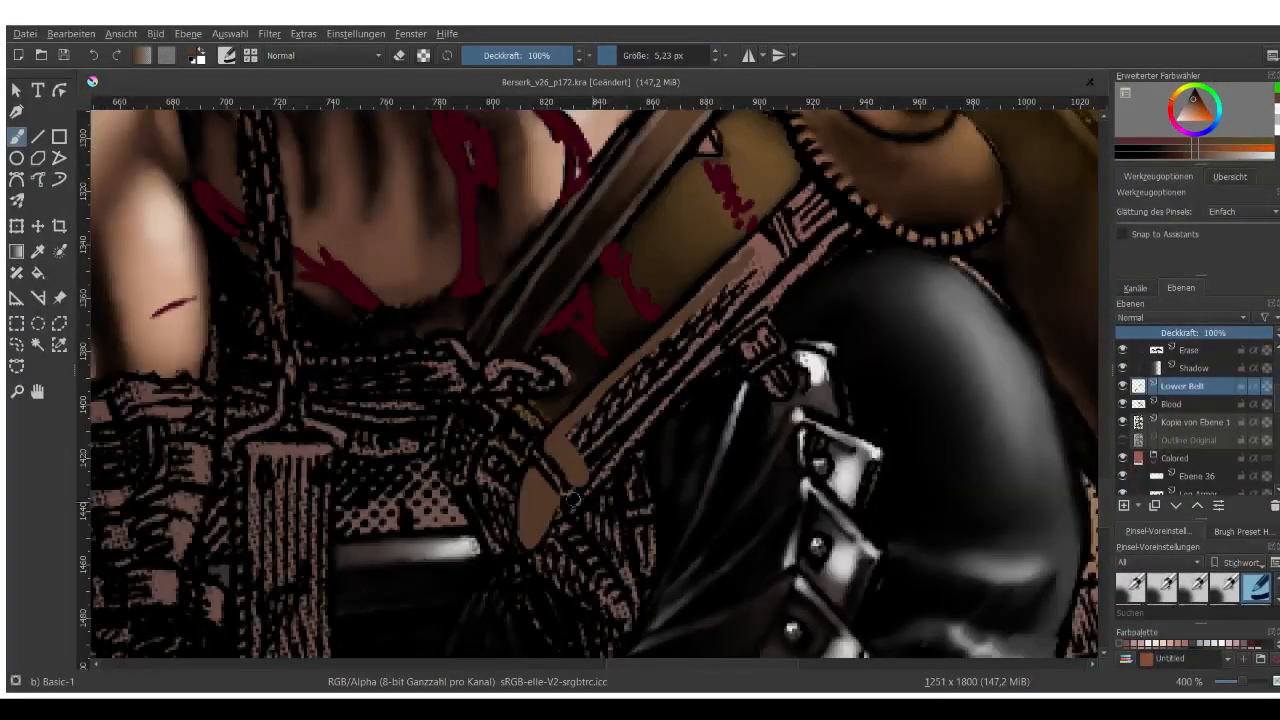
scroll(572, 498, up, 1)
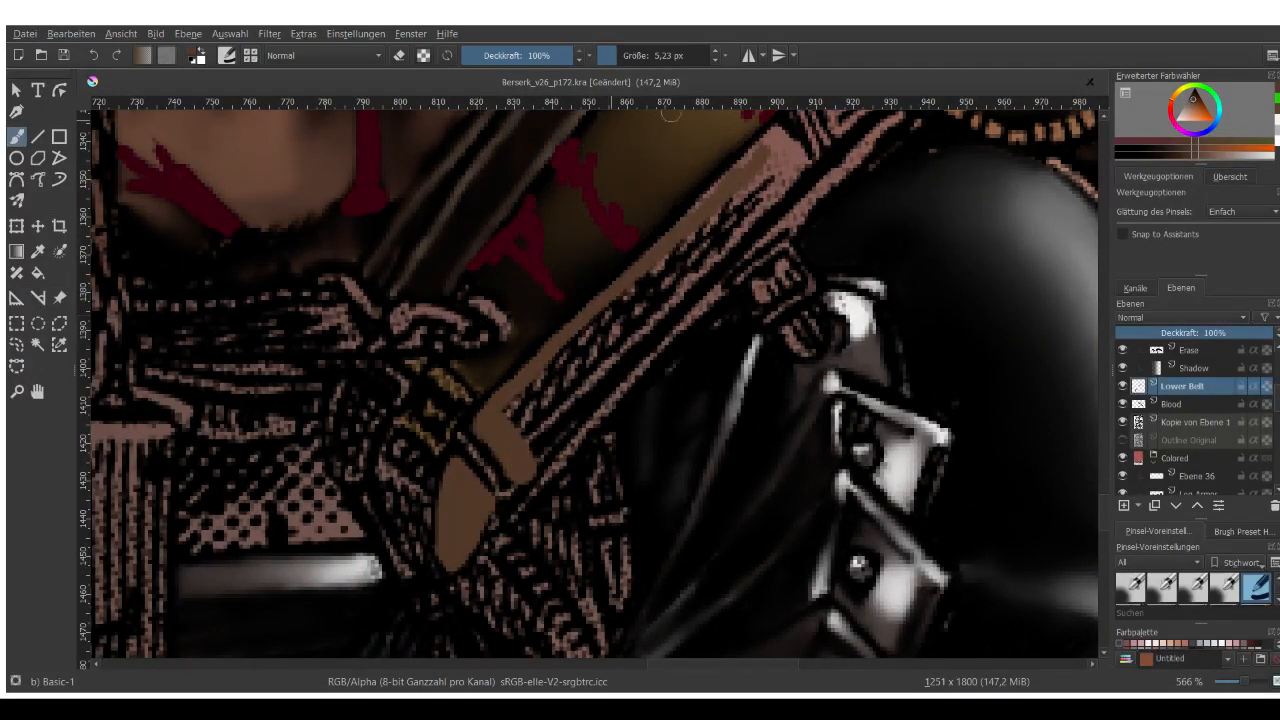
Paint brown along the upper edge of the lower belt, up to the round stitched pouch.
drag(599, 323, 544, 379)
drag(634, 282, 727, 202)
drag(656, 253, 735, 186)
scroll(555, 500, down, 1)
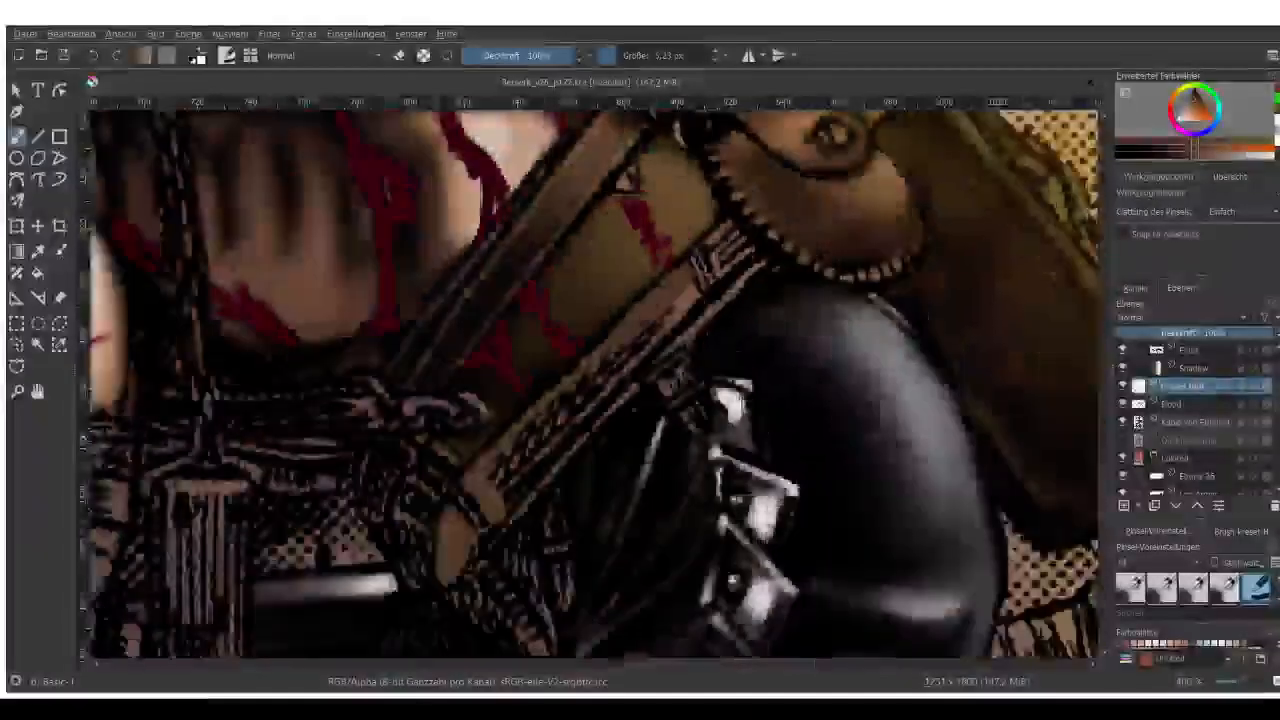
scroll(690, 240, up, 1)
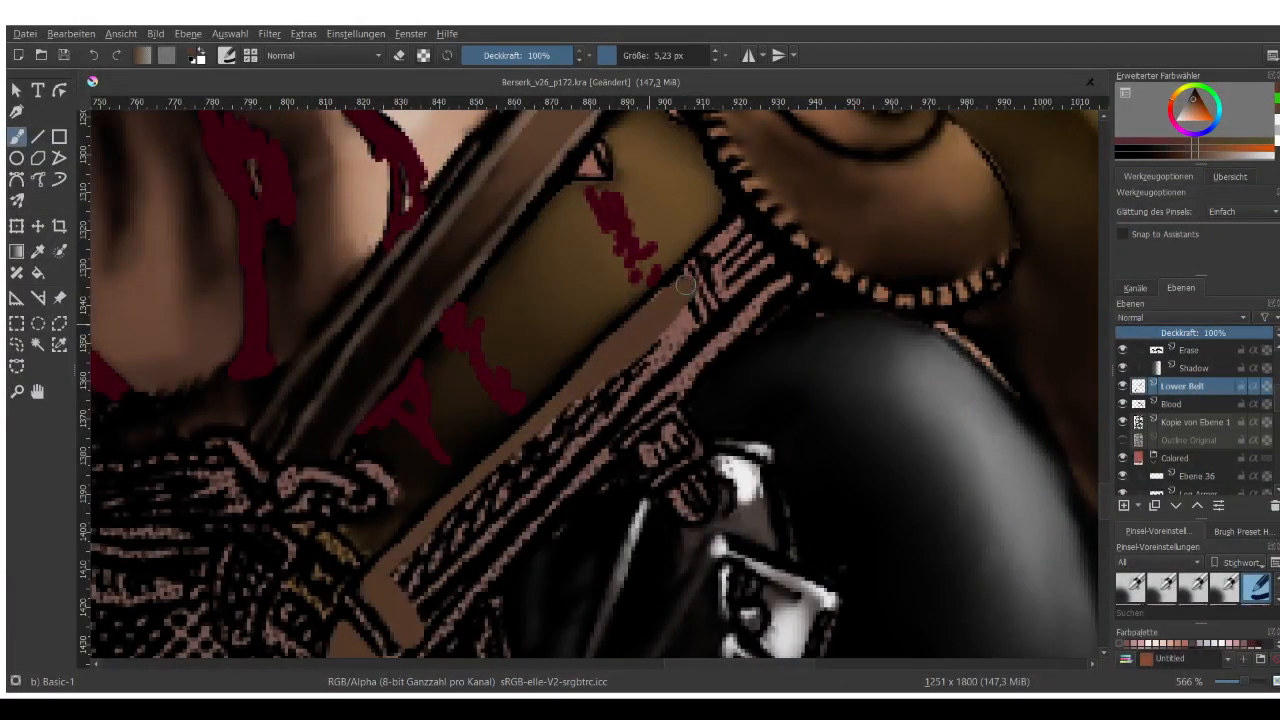
mouse_move(652, 318)
mouse_down()
mouse_move(705, 256)
mouse_move(651, 309)
mouse_up()
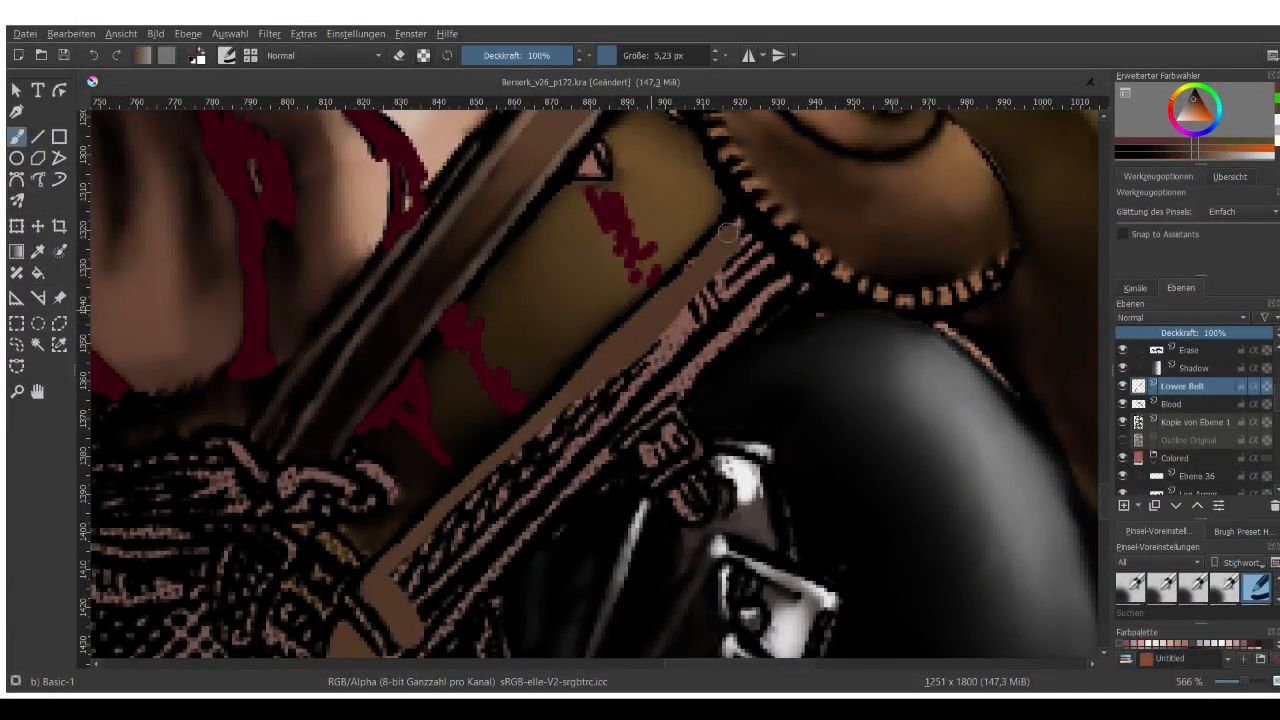
Paint the belt's lower edge in brown from the round pouch down to the small buckle.
mouse_move(746, 244)
mouse_down()
mouse_move(780, 276)
mouse_move(651, 400)
mouse_up()
scroll(653, 400, down, 2)
scroll(603, 410, up, 2)
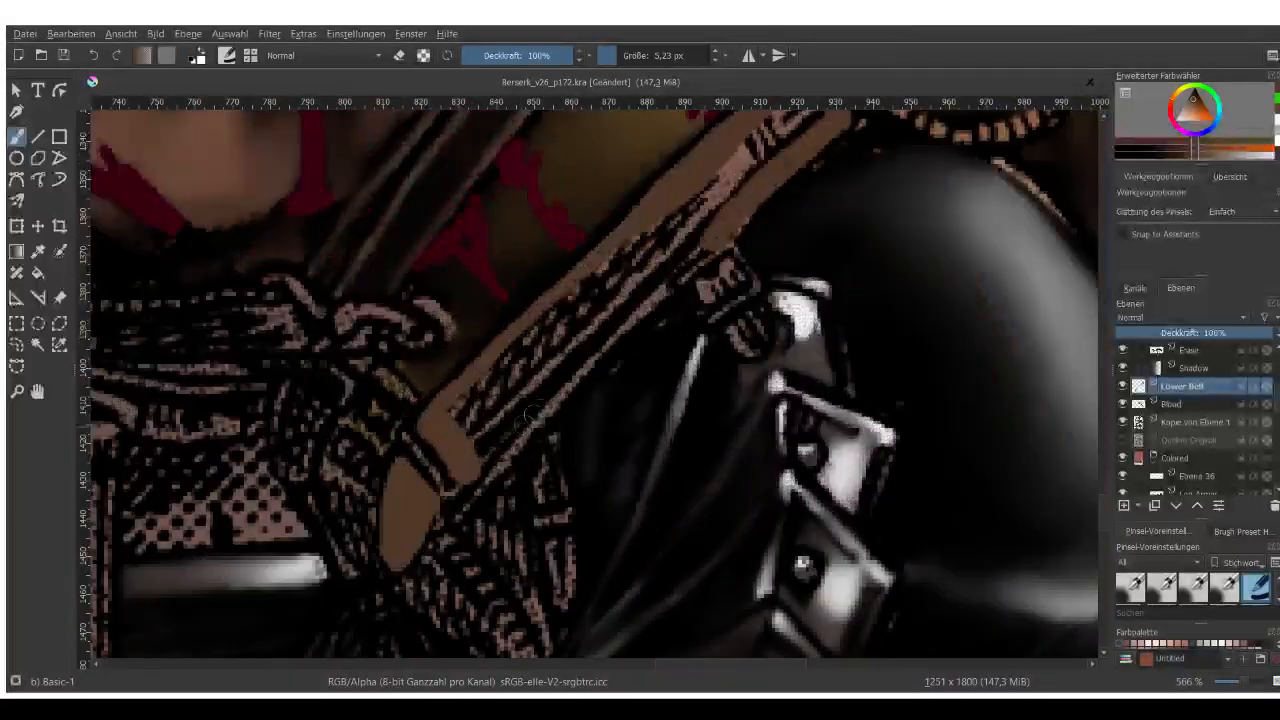
mouse_move(470, 477)
mouse_down()
mouse_move(489, 480)
mouse_move(533, 429)
mouse_up()
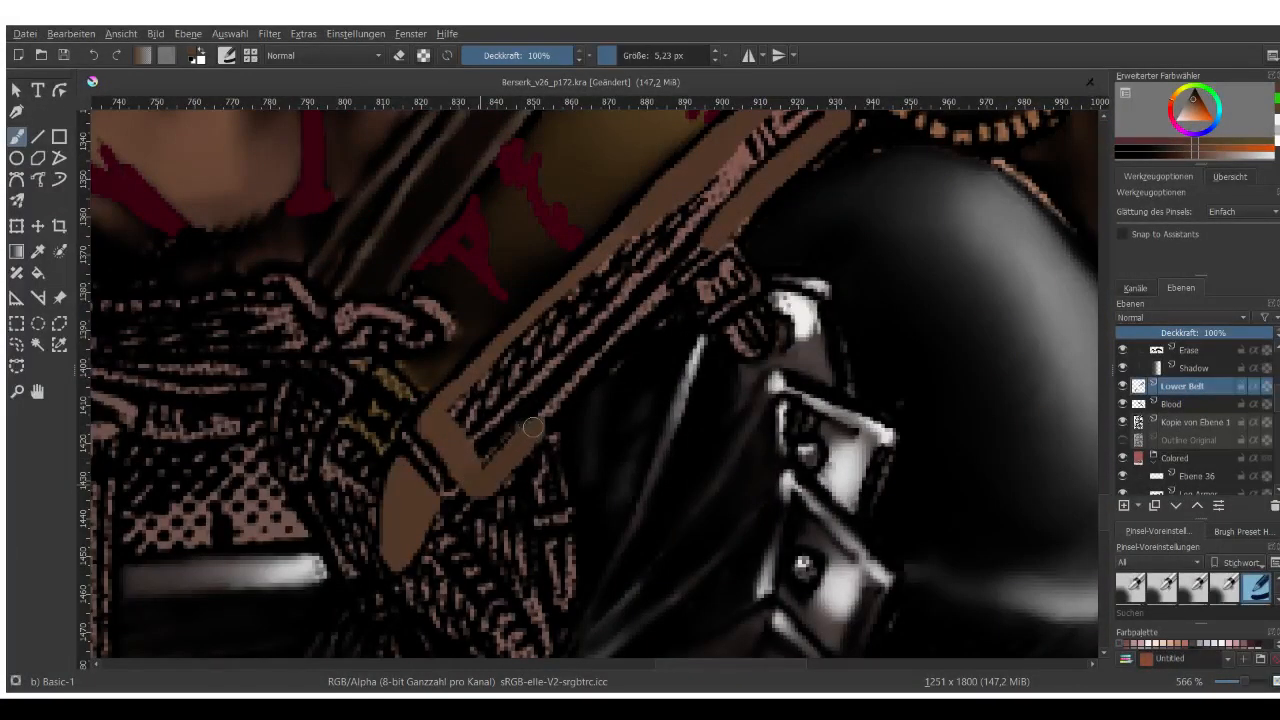
key(ctrl+z)
drag(479, 479, 614, 322)
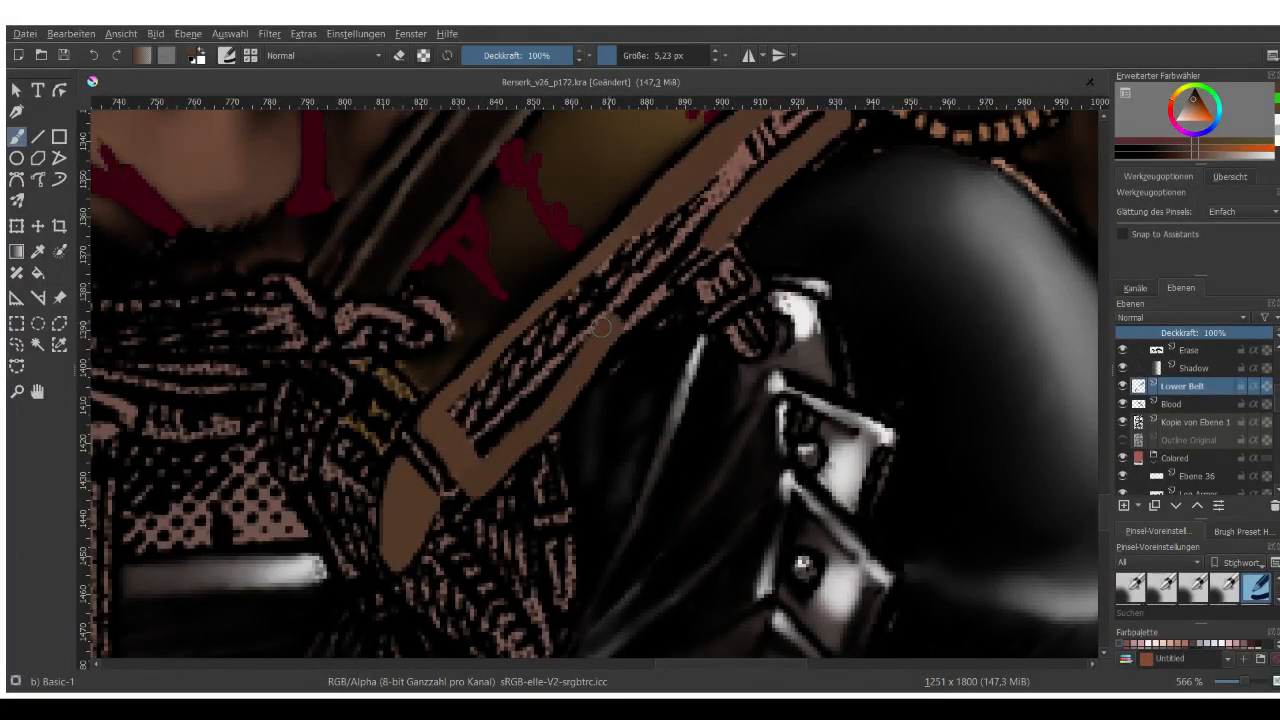
key(ctrl+z)
Paint the rest of the belt's lower edge, enlarge the brush to 6.39 px and fill the belt's interior with the same brown.
drag(488, 467, 712, 248)
key(ctrl+z)
mouse_move(478, 434)
mouse_down()
mouse_move(468, 402)
mouse_move(443, 418)
mouse_move(469, 411)
mouse_move(483, 443)
mouse_move(455, 461)
mouse_move(474, 431)
mouse_move(465, 453)
mouse_move(490, 414)
mouse_up()
ctrl+click(458, 447)
drag(614, 57, 624, 57)
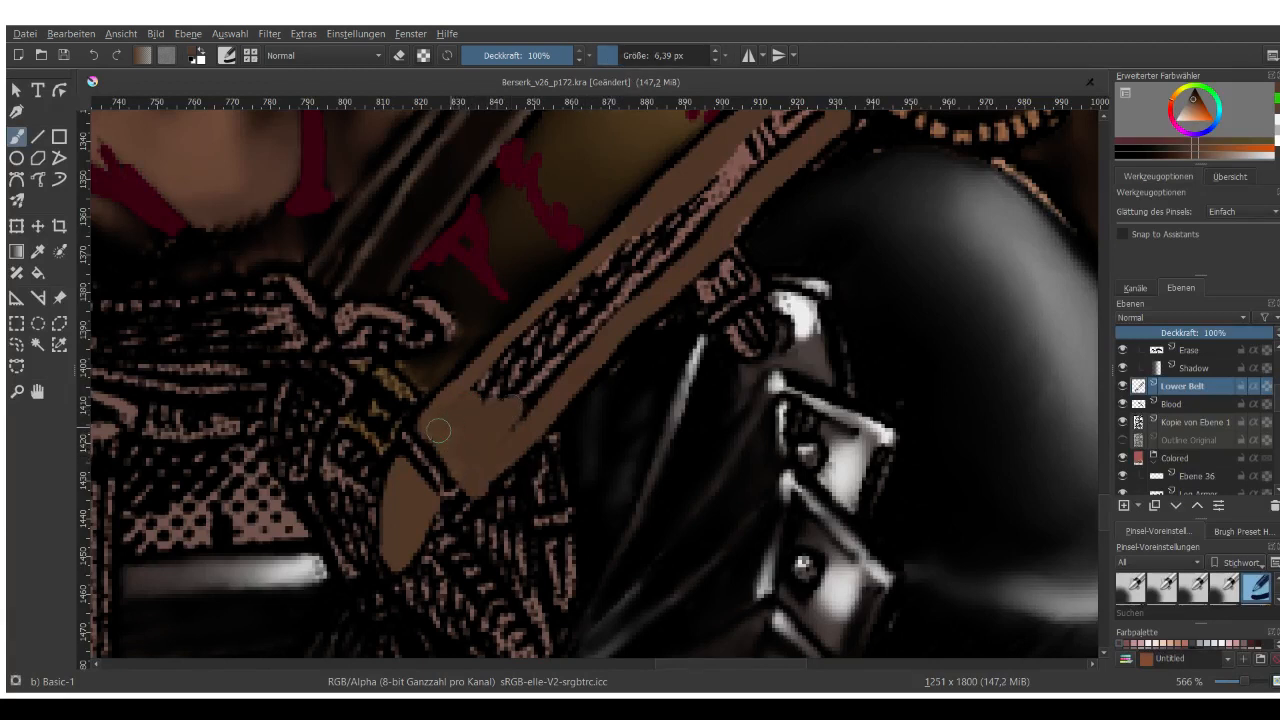
mouse_move(478, 395)
mouse_down()
mouse_move(537, 344)
mouse_move(507, 424)
mouse_move(579, 349)
mouse_move(546, 356)
mouse_move(543, 326)
mouse_move(484, 372)
mouse_move(604, 277)
mouse_move(661, 259)
mouse_move(567, 308)
mouse_move(659, 228)
mouse_move(635, 306)
mouse_move(523, 433)
mouse_move(562, 430)
mouse_move(586, 380)
mouse_move(554, 383)
mouse_move(683, 260)
mouse_move(683, 228)
mouse_move(647, 236)
mouse_move(660, 229)
mouse_move(678, 256)
mouse_move(717, 265)
mouse_move(685, 285)
mouse_up()
scroll(636, 306, up, 1)
scroll(683, 280, down, 2)
scroll(664, 330, up, 2)
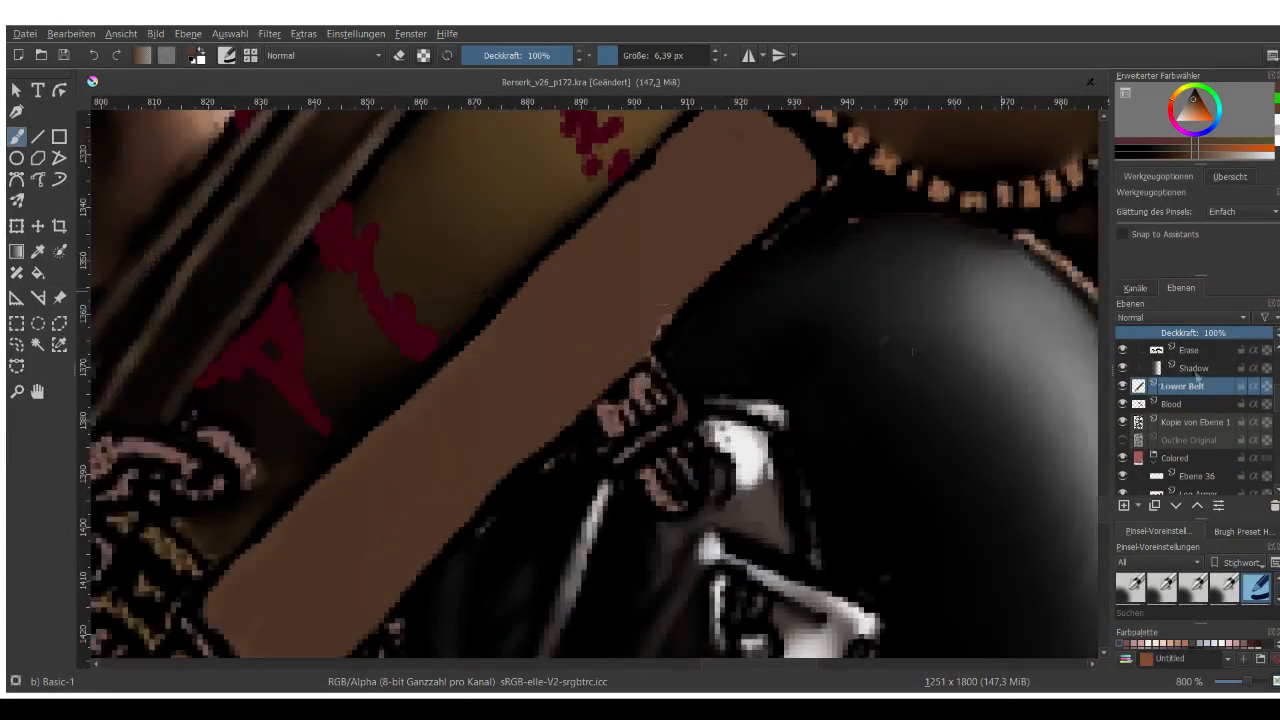
Compare the artwork with and without the Lower Belt layer by toggling its visibility.
click(1122, 387)
click(1122, 387)
click(1122, 387)
click(1122, 387)
click(1122, 387)
click(1122, 387)
Erase the brown overlapping the edge of the small buckle below the belt and return to painting mode.
click(400, 56)
scroll(615, 382, up, 1)
mouse_move(574, 424)
mouse_down()
mouse_move(662, 350)
mouse_move(625, 365)
mouse_move(575, 427)
mouse_up()
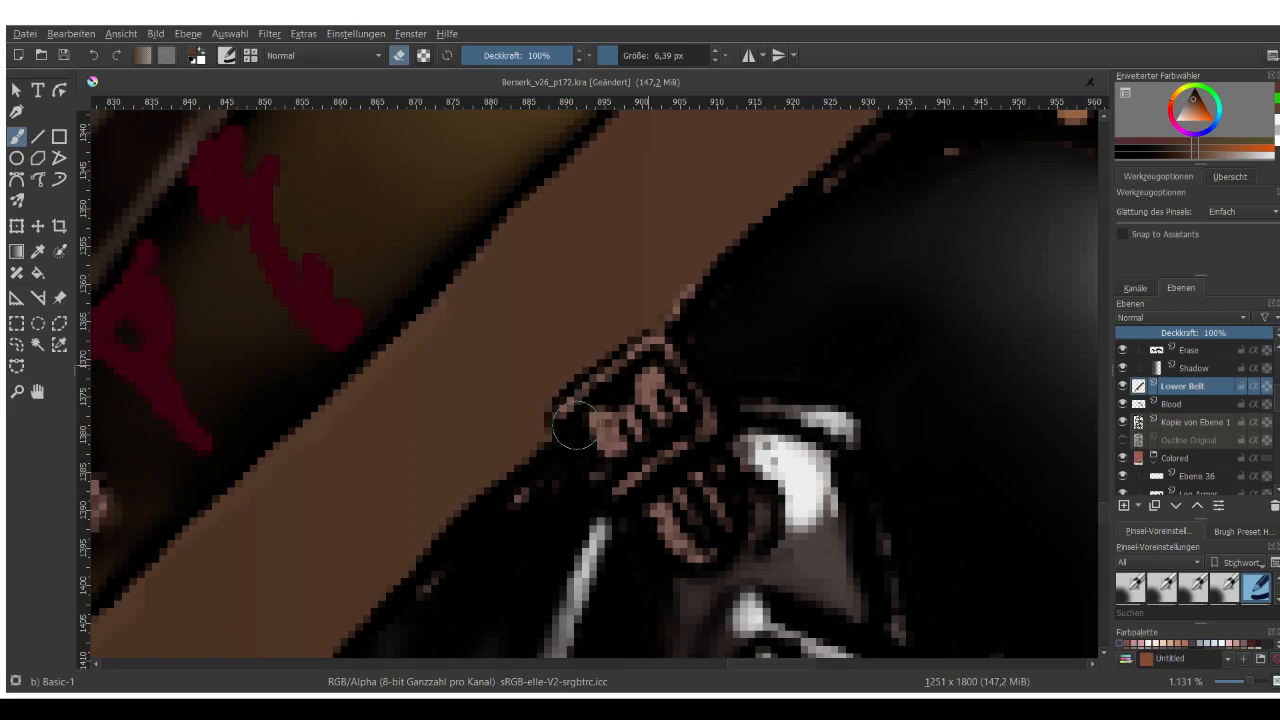
scroll(575, 427, down, 2)
scroll(646, 289, up, 1)
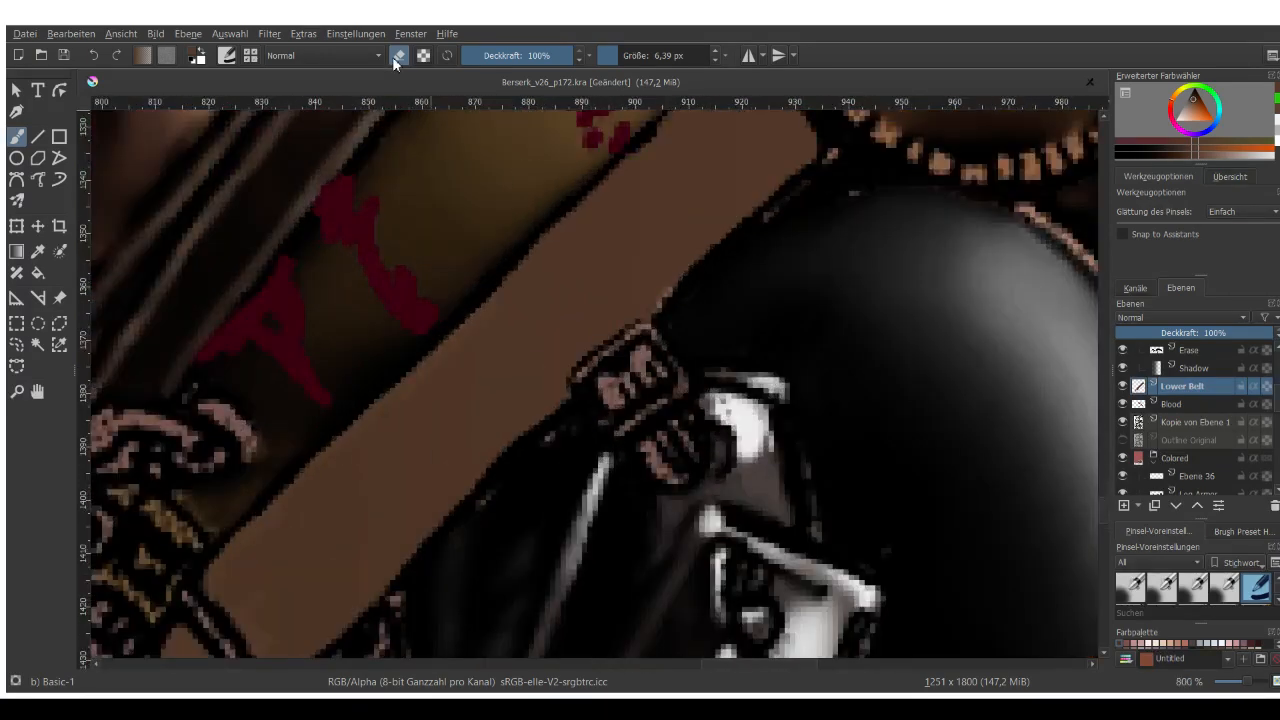
scroll(640, 290, up, 1)
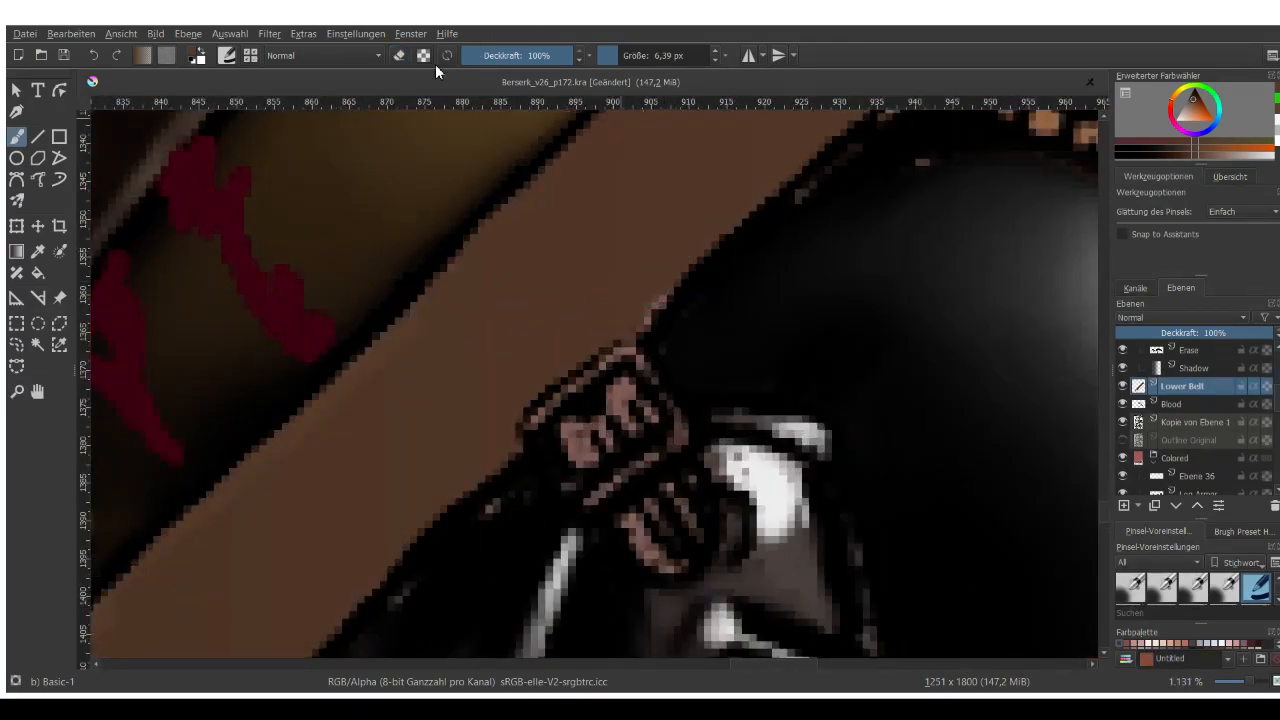
Try to refine the belt's lower edge near its folded end, first with brown paint and again with the eraser.
scroll(625, 215, down, 3)
scroll(420, 455, up, 3)
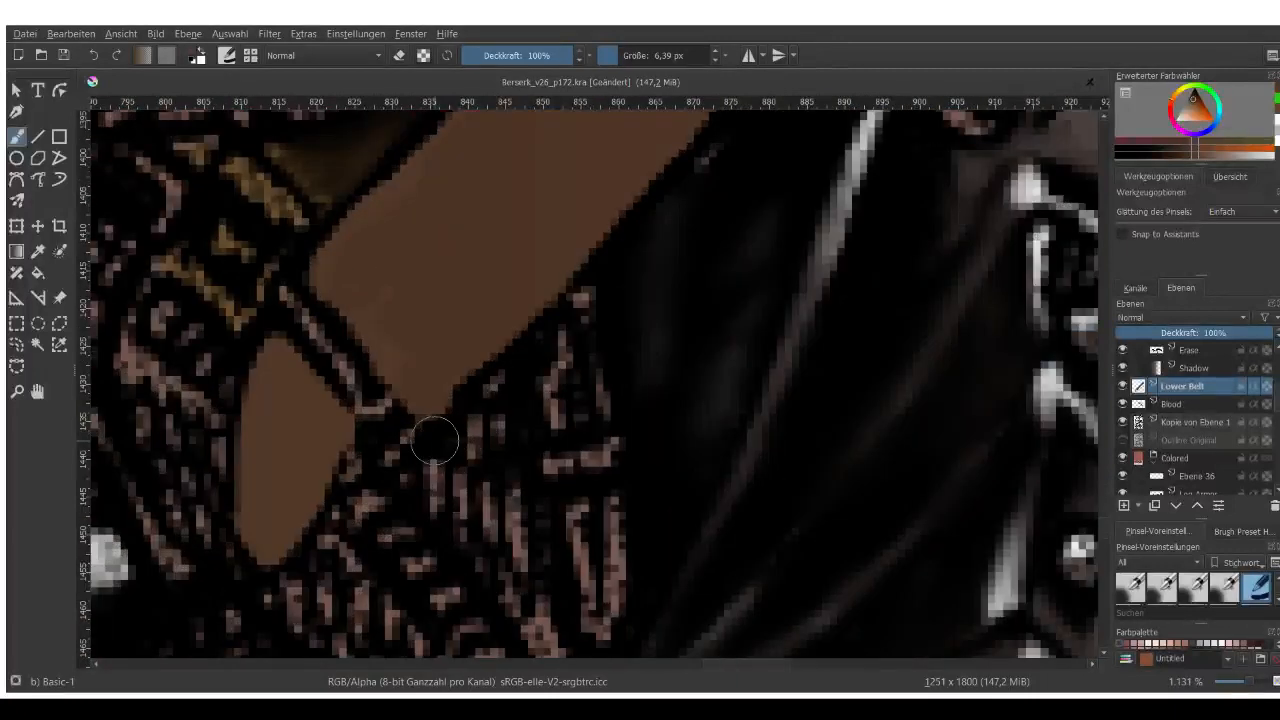
drag(435, 441, 587, 292)
key(ctrl+z)
click(399, 56)
drag(432, 431, 528, 337)
key(ctrl+z)
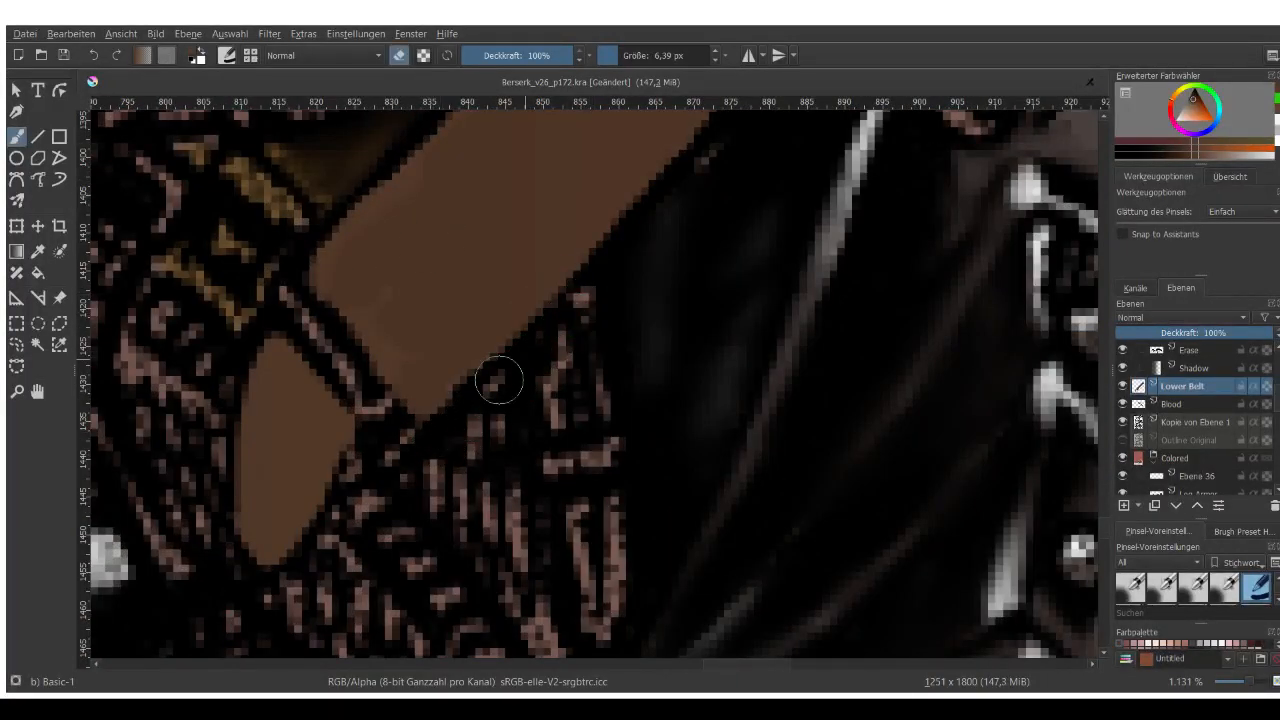
Erase the excess brown where the belt meets the narrow strap loop, redoing the stroke along the loop's edge.
scroll(572, 413, down, 1)
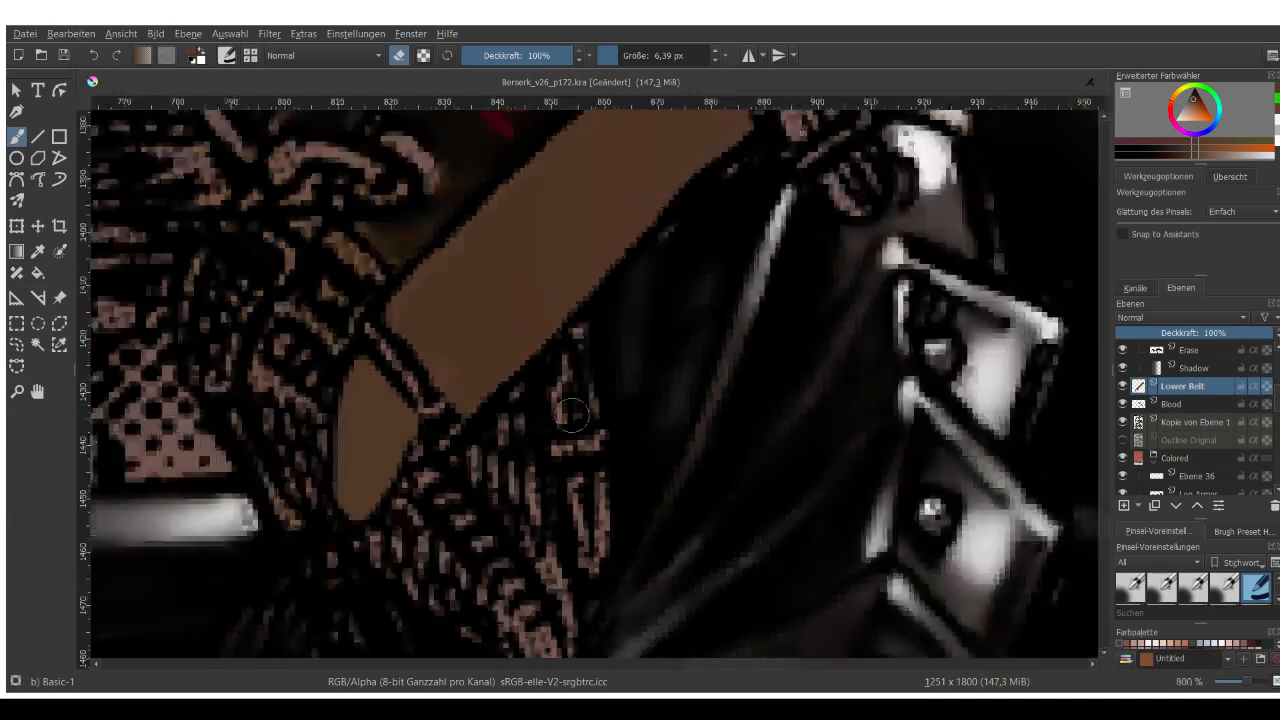
scroll(571, 414, down, 1)
scroll(410, 458, up, 1)
scroll(515, 406, down, 1)
scroll(615, 258, up, 2)
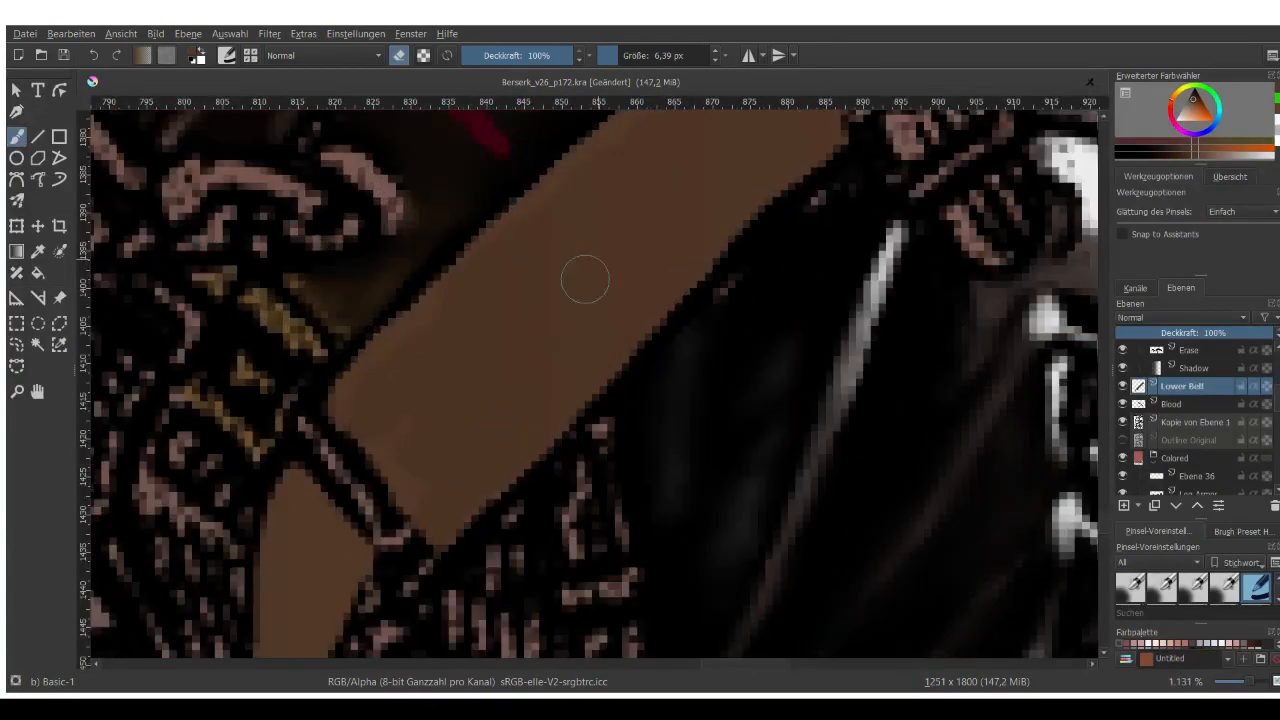
scroll(585, 280, down, 3)
scroll(583, 329, down, 1)
scroll(570, 400, up, 2)
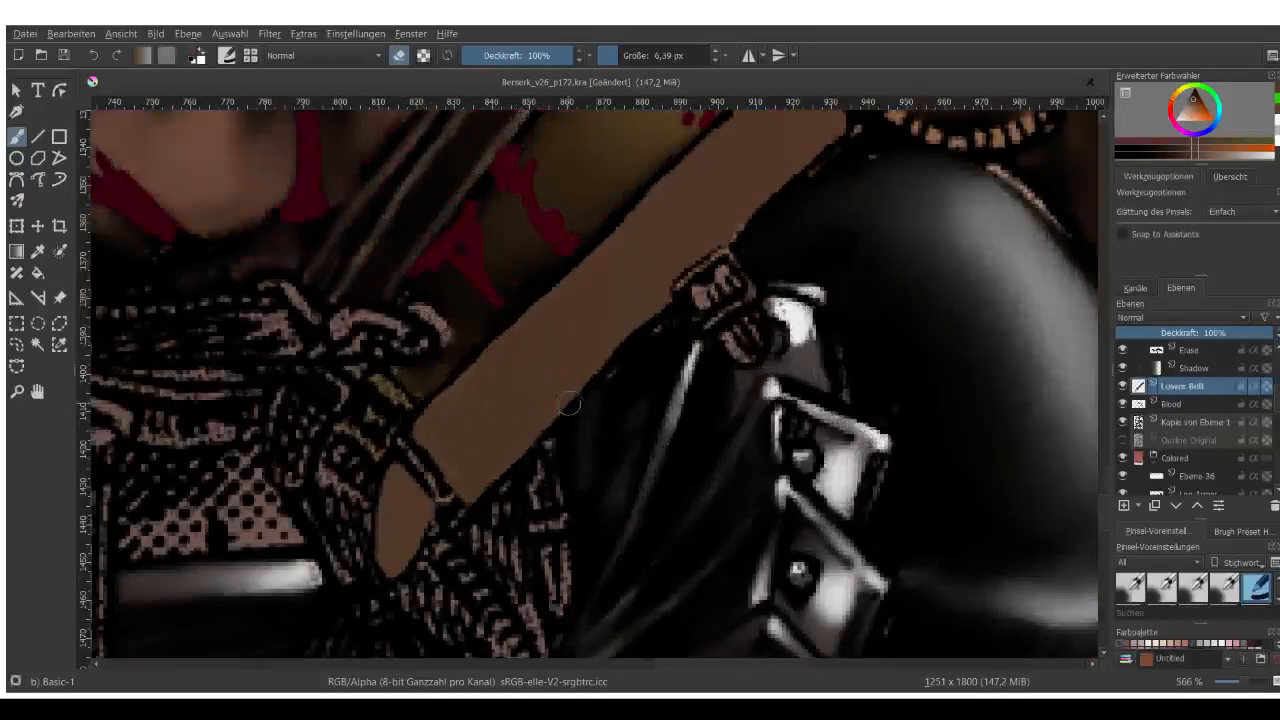
scroll(425, 470, up, 2)
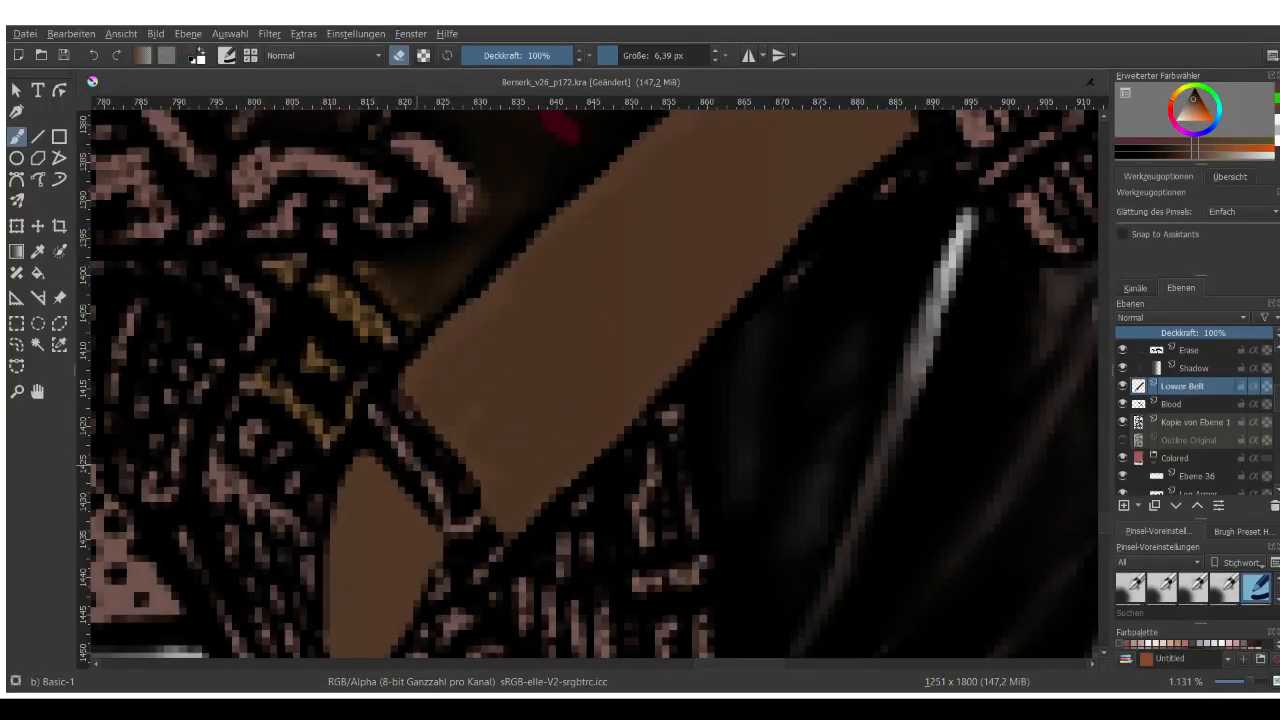
key(ctrl+z)
drag(399, 431, 480, 512)
key(ctrl+z)
drag(398, 428, 461, 507)
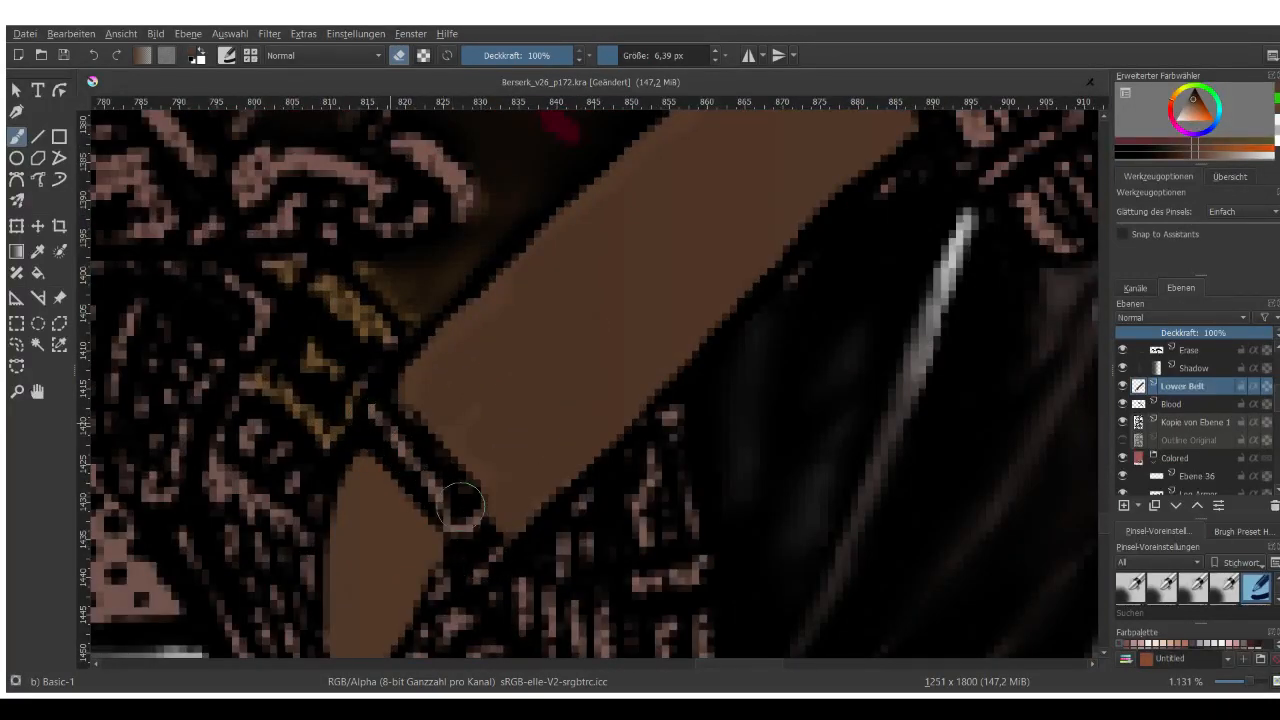
Examine the painted belt's edges up close and its flat brown colour against the whole figure.
scroll(557, 373, down, 3)
scroll(515, 442, down, 3)
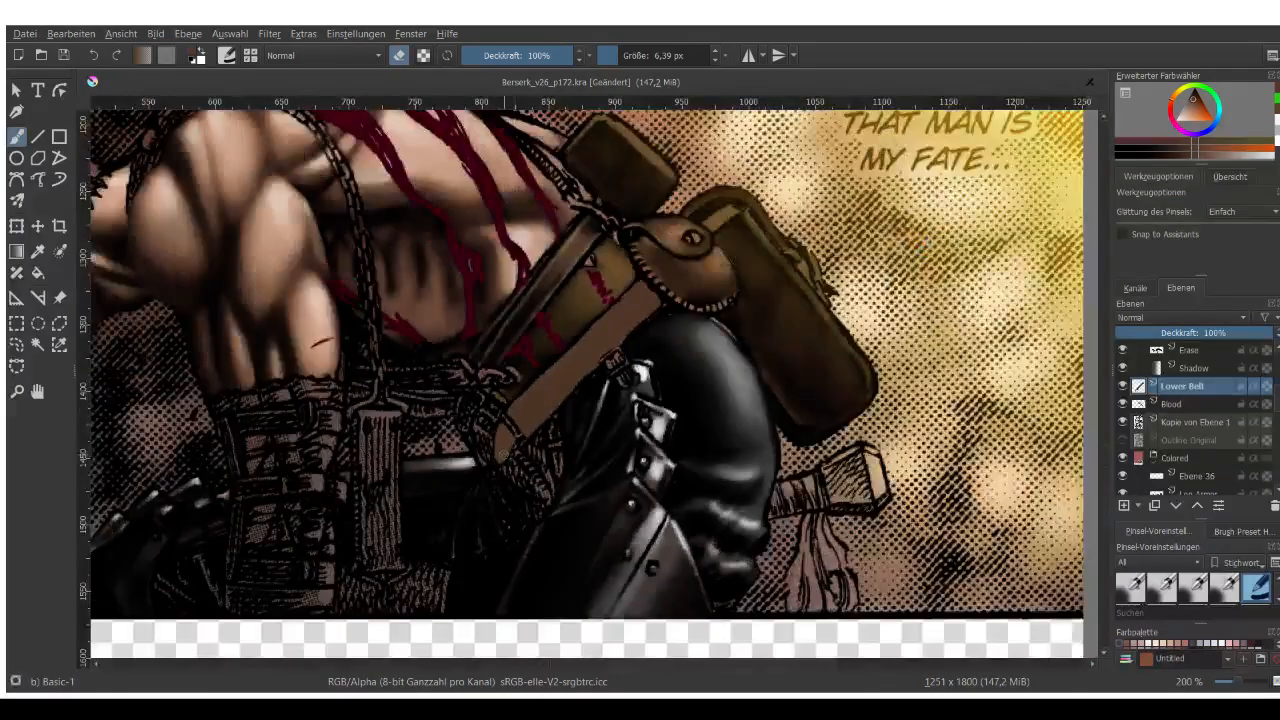
scroll(625, 392, up, 3)
scroll(560, 345, up, 2)
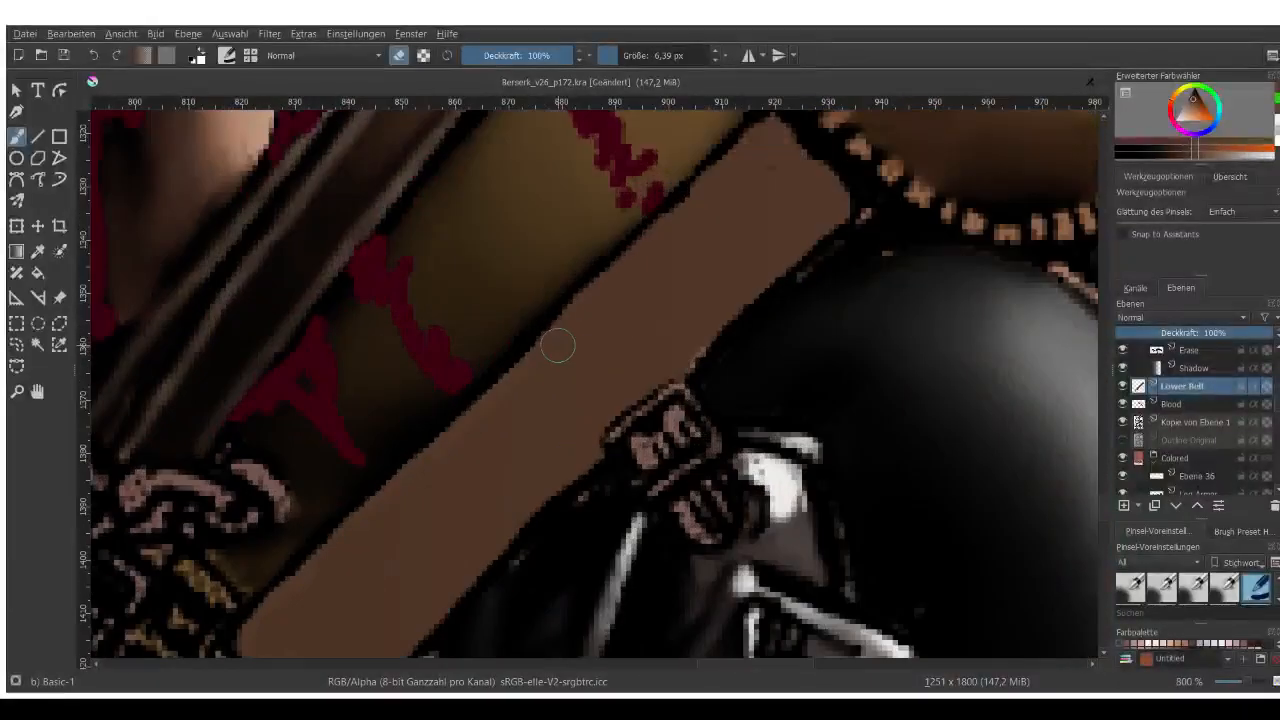
scroll(724, 248, down, 2)
scroll(560, 350, up, 2)
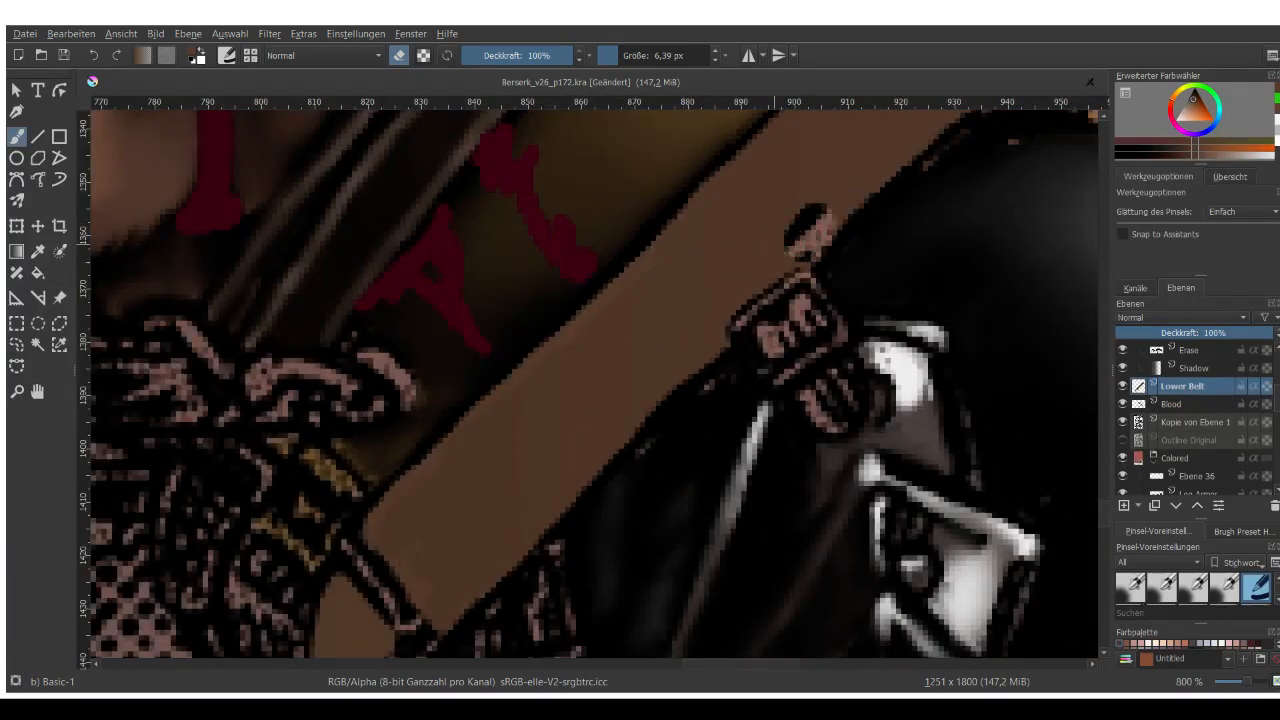
scroll(704, 318, down, 2)
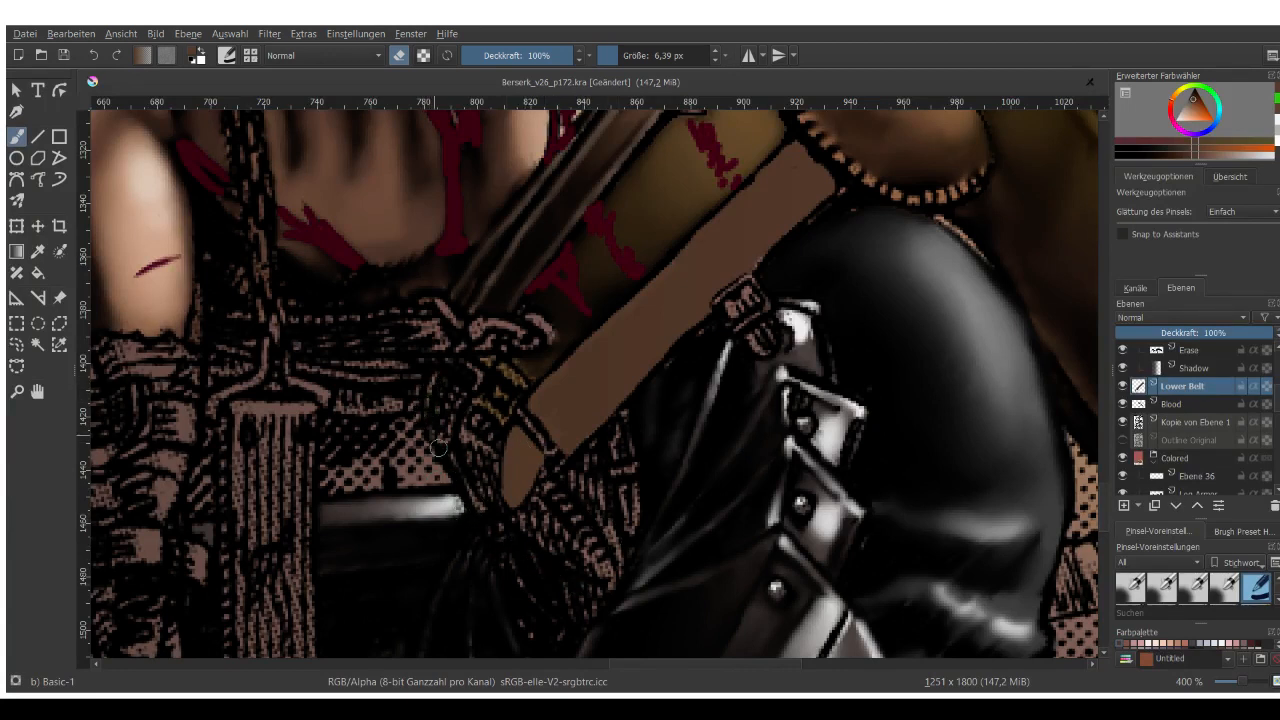
scroll(606, 429, down, 2)
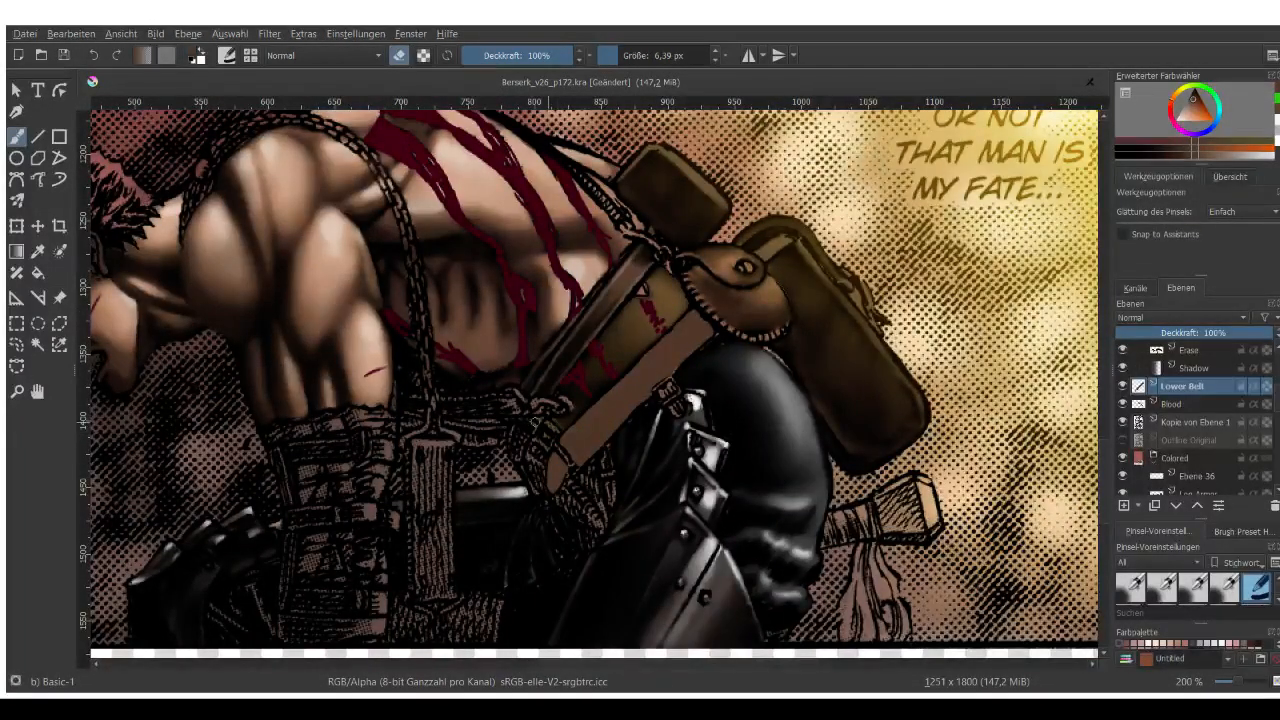
scroll(536, 423, up, 1)
scroll(658, 460, down, 1)
scroll(566, 430, up, 1)
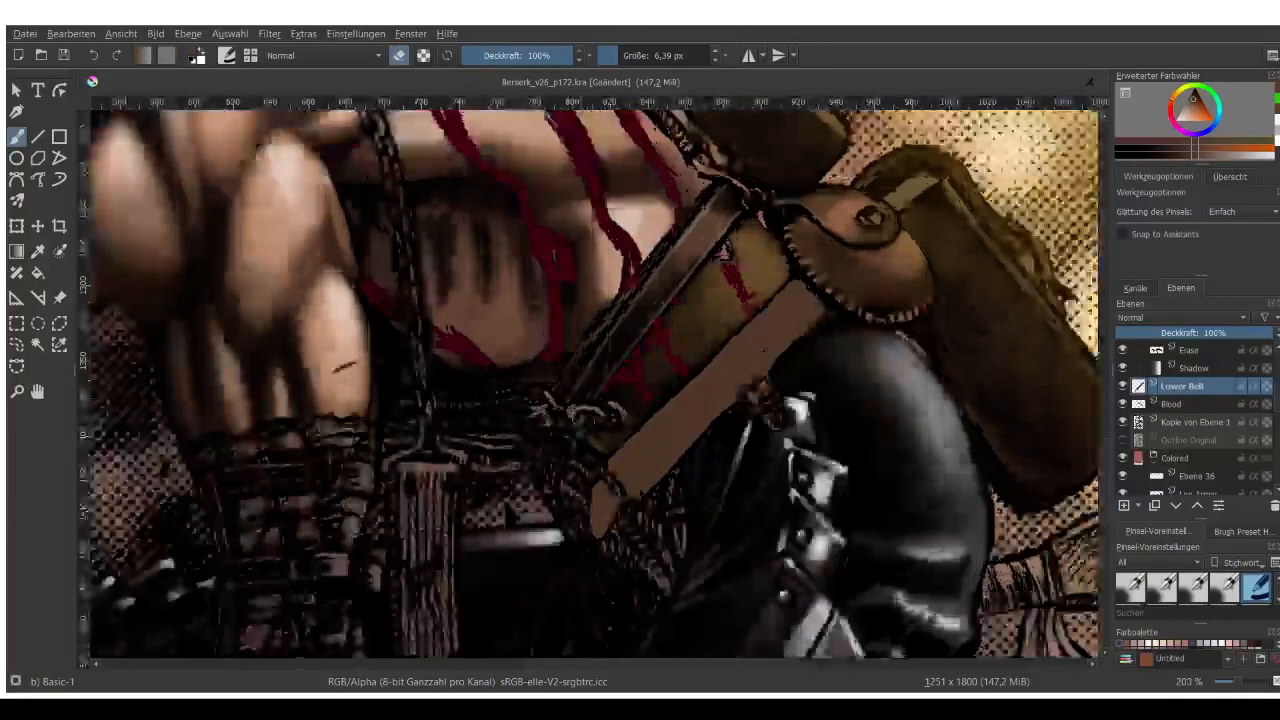
Return to painting mode and reduce the brush size to 2.61 px for fine work on the lower belt's edges.
scroll(582, 416, down, 1)
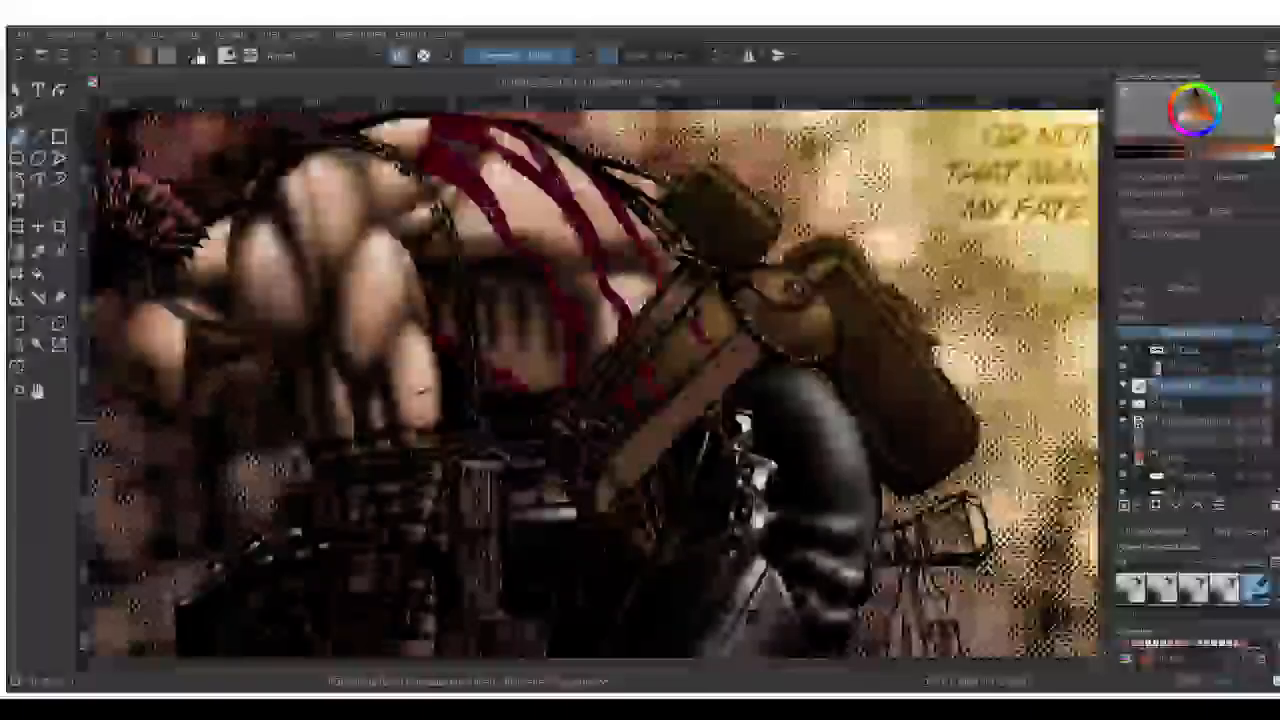
scroll(530, 426, down, 2)
scroll(596, 454, up, 3)
scroll(572, 482, down, 3)
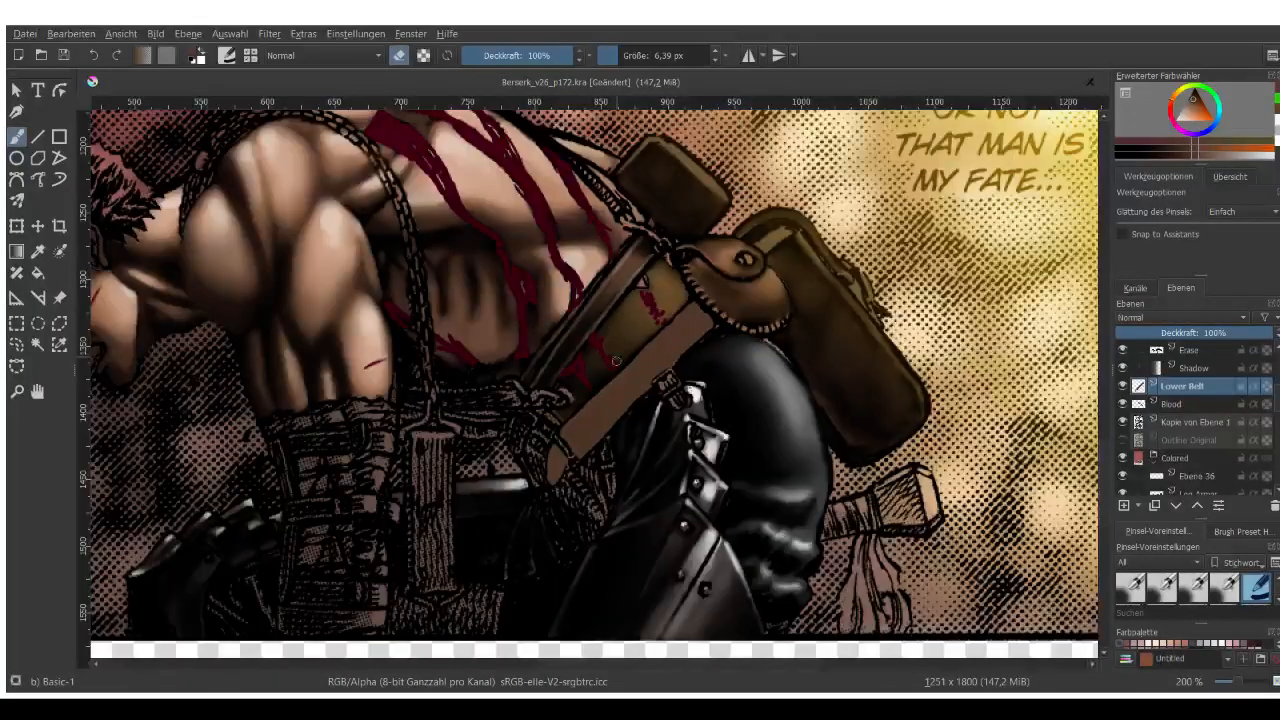
scroll(639, 385, up, 4)
scroll(579, 348, down, 1)
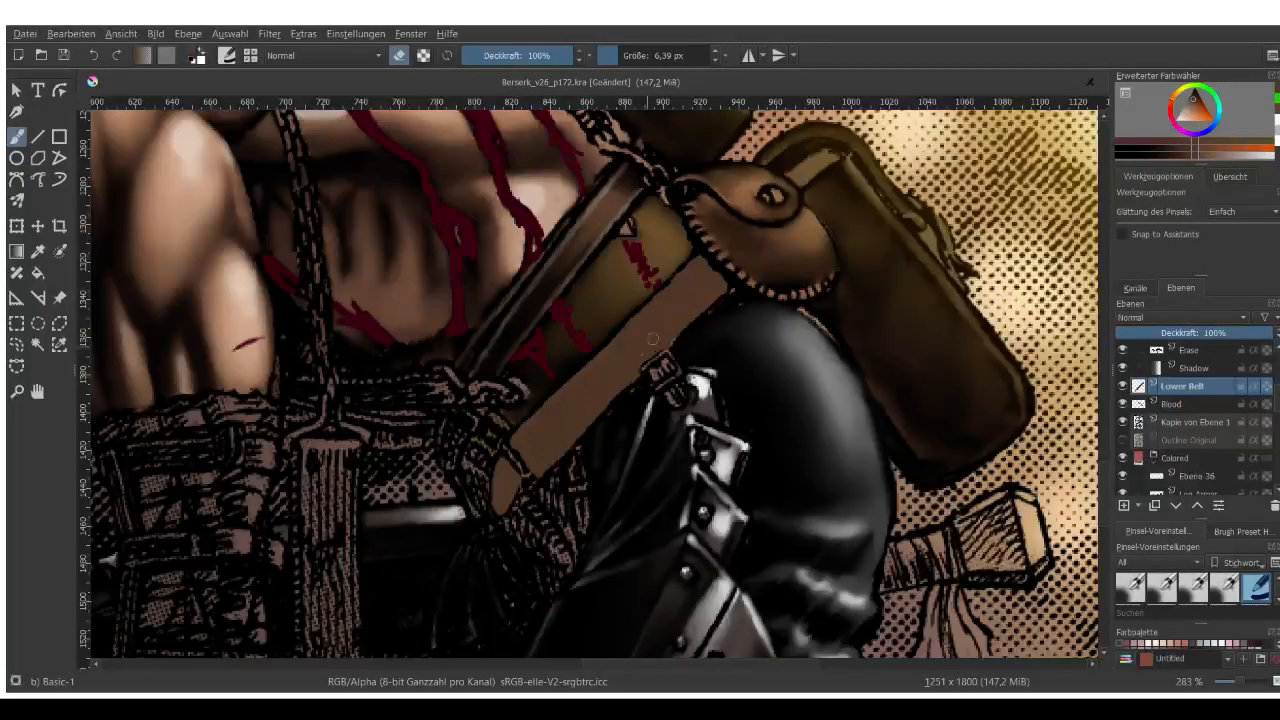
scroll(667, 328, up, 3)
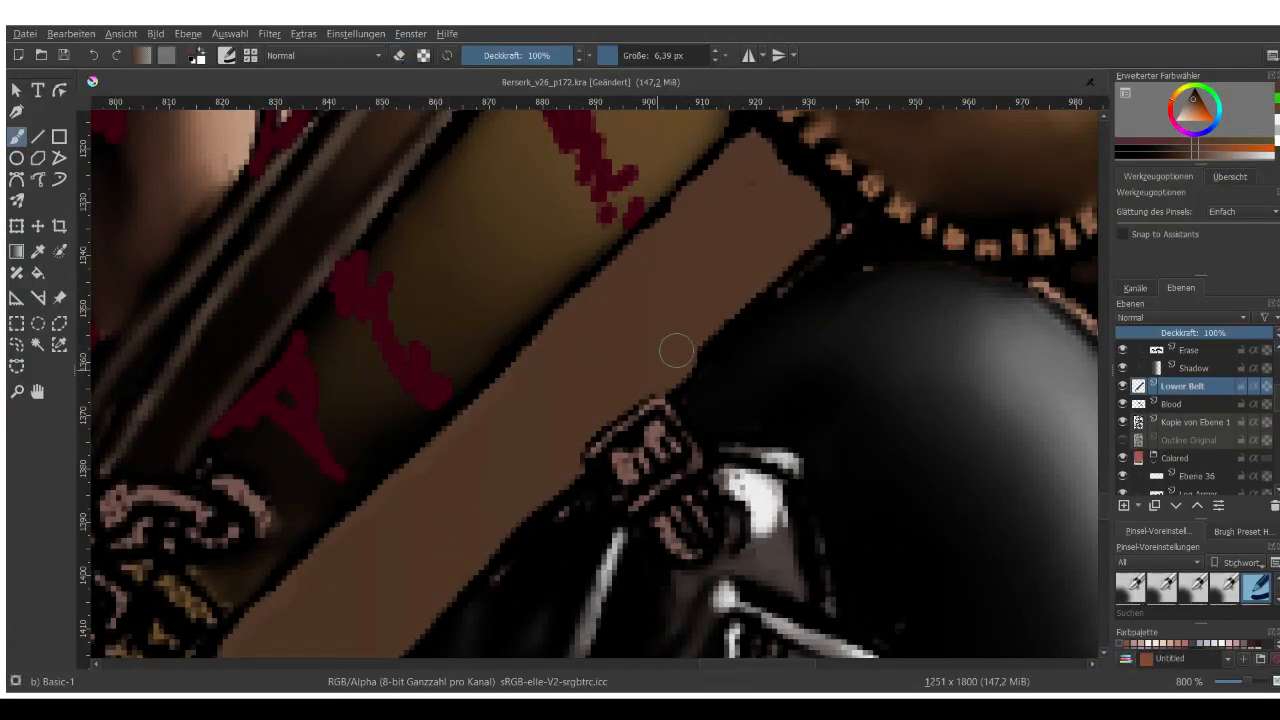
drag(622, 52, 613, 53)
scroll(679, 353, up, 1)
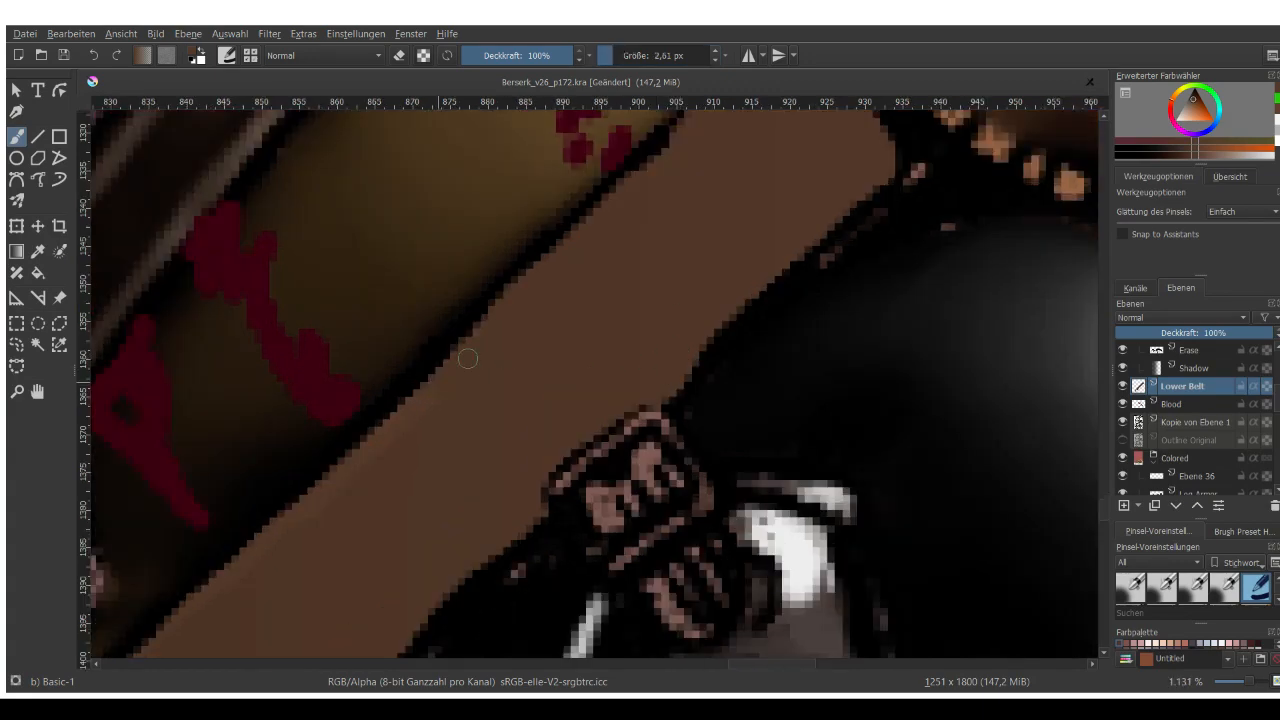
Compare the brown belt with the underlying line art by hiding and showing the Lower Belt layer several times.
scroll(615, 312, down, 3)
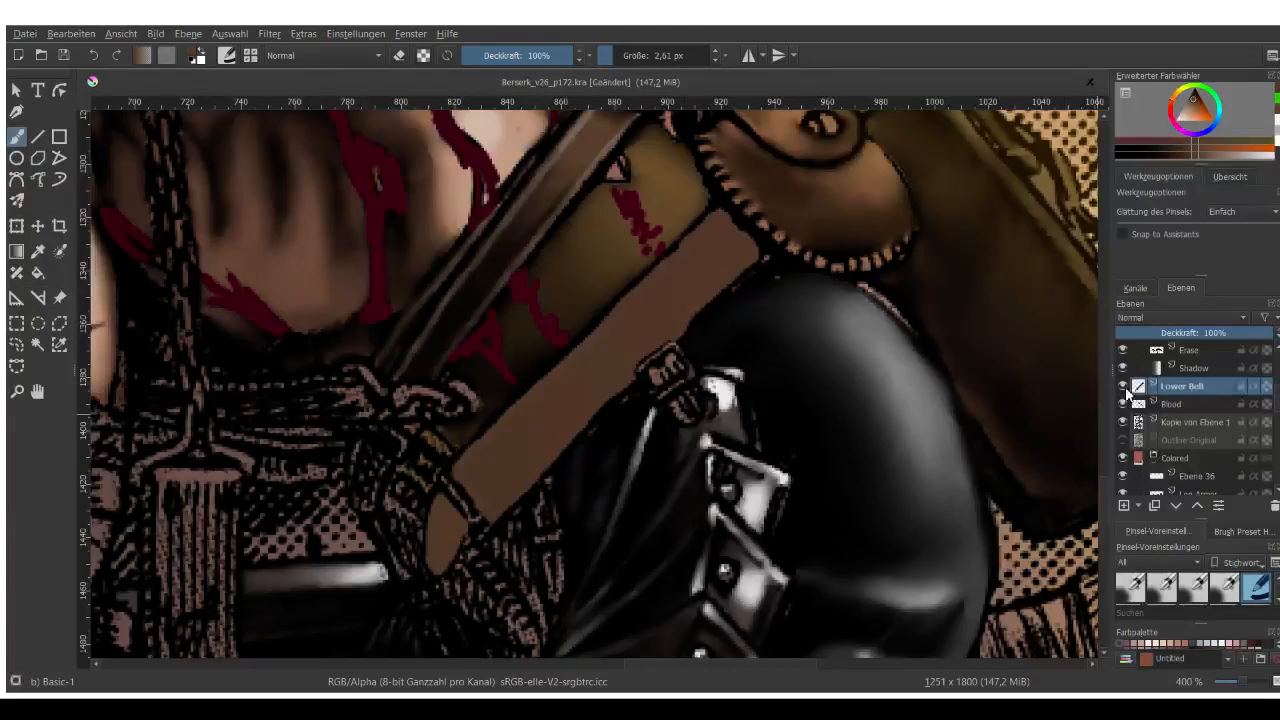
click(1125, 387)
click(1125, 387)
click(1125, 387)
click(1125, 387)
click(1126, 391)
click(1126, 391)
Touch up the belt's folded end and upper edge with thin freehand strokes of the same brown.
mouse_move(510, 462)
mouse_down()
mouse_move(472, 429)
mouse_move(518, 470)
mouse_move(468, 432)
mouse_move(592, 578)
mouse_up()
mouse_move(467, 422)
mouse_down()
mouse_move(654, 248)
mouse_move(601, 315)
mouse_move(668, 255)
mouse_up()
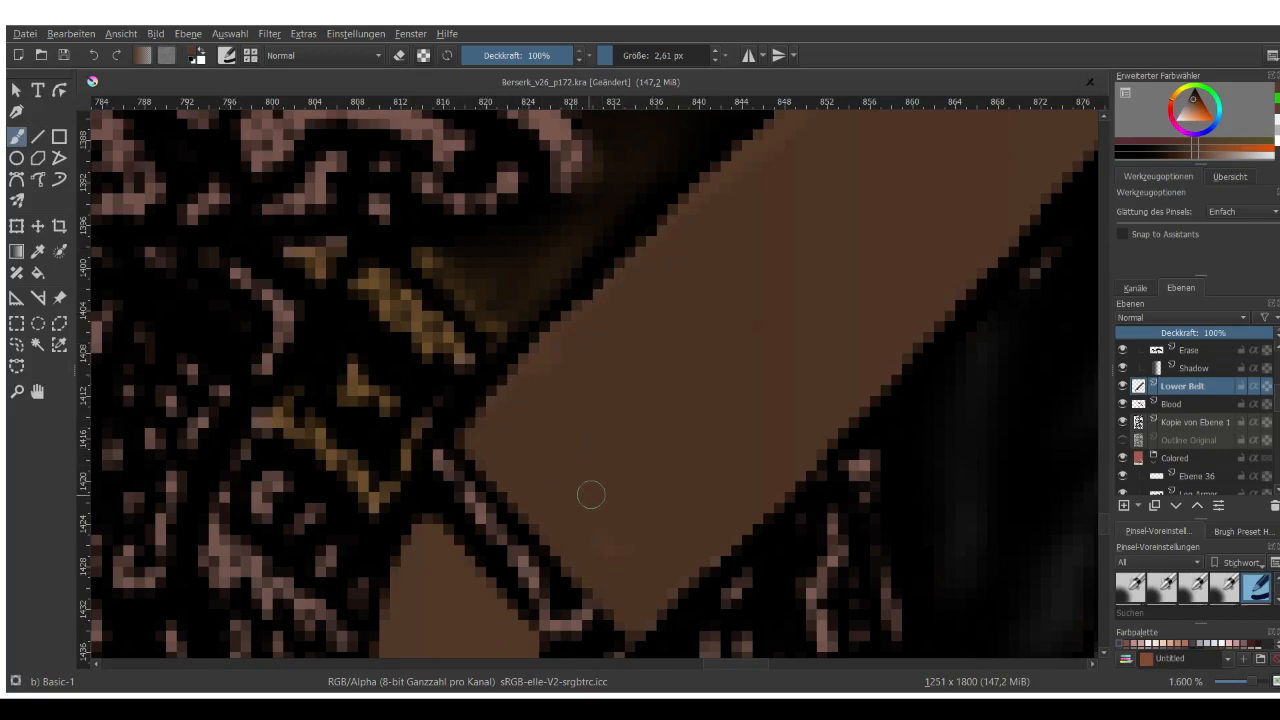
scroll(526, 531, down, 5)
scroll(586, 423, up, 3)
scroll(534, 511, up, 1)
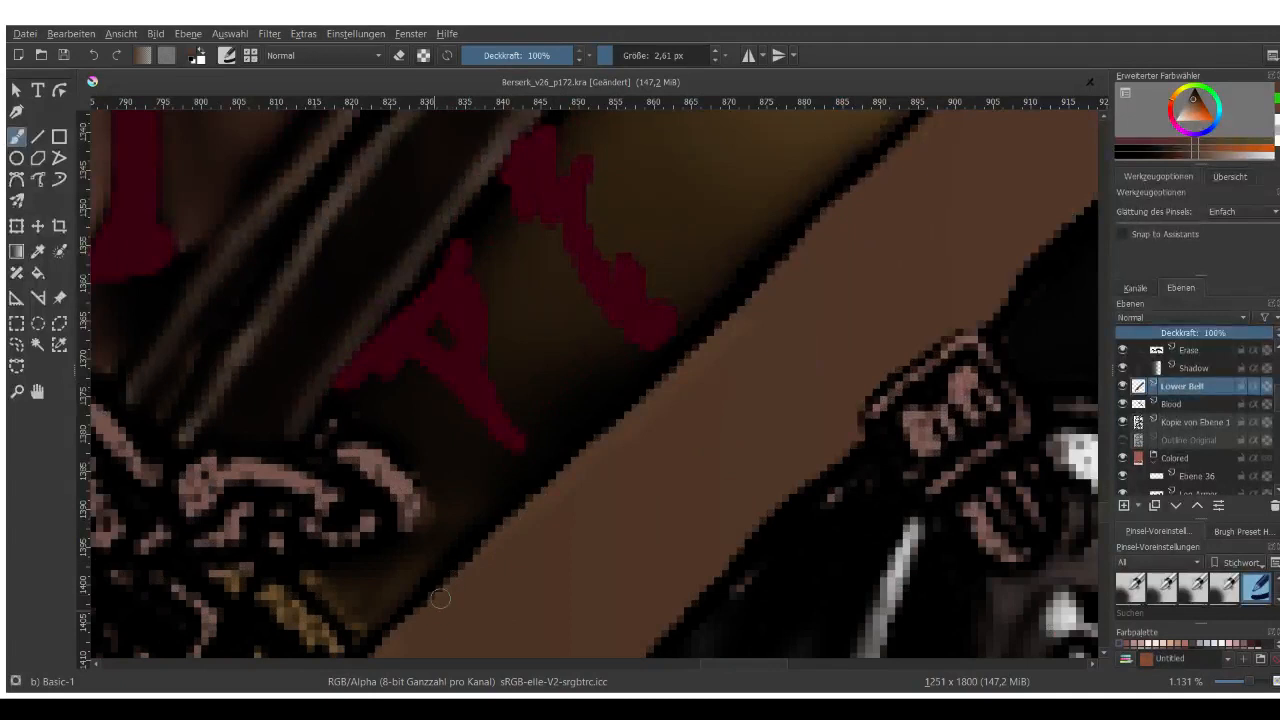
mouse_move(526, 508)
mouse_down()
mouse_move(581, 455)
mouse_move(568, 488)
mouse_move(770, 285)
mouse_up()
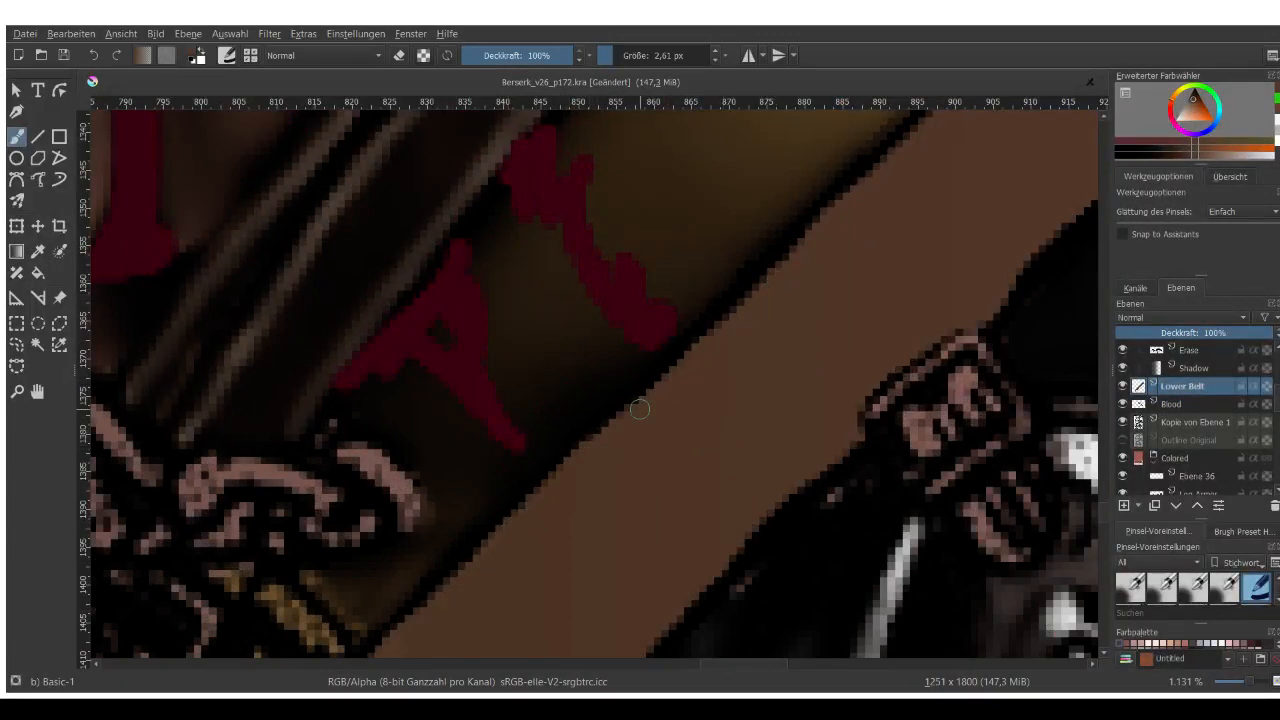
Redo the freehand stroke on the belt's upper edge as straight brown lines with the Line tool.
drag(623, 407, 788, 250)
key(ctrl+z)
key(v)
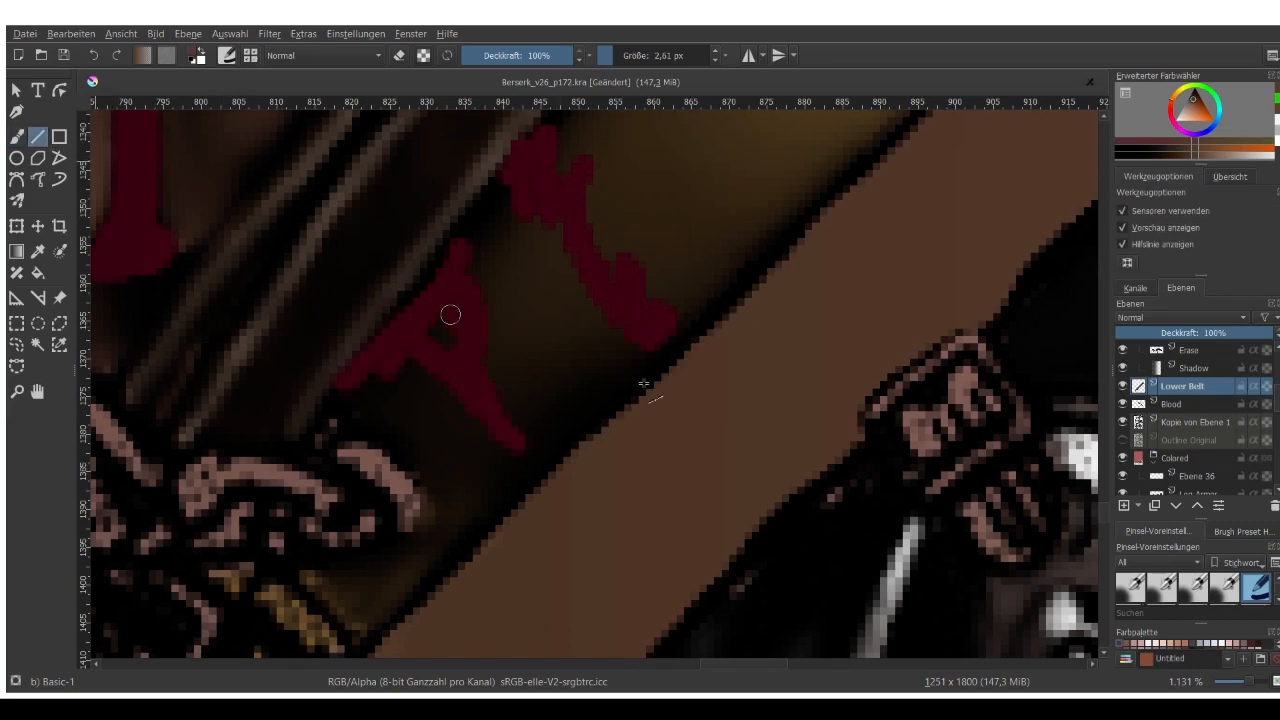
mouse_move(595, 442)
mouse_down()
mouse_move(832, 227)
mouse_move(729, 342)
mouse_up()
drag(645, 391, 866, 172)
scroll(657, 420, down, 3)
scroll(768, 301, up, 2)
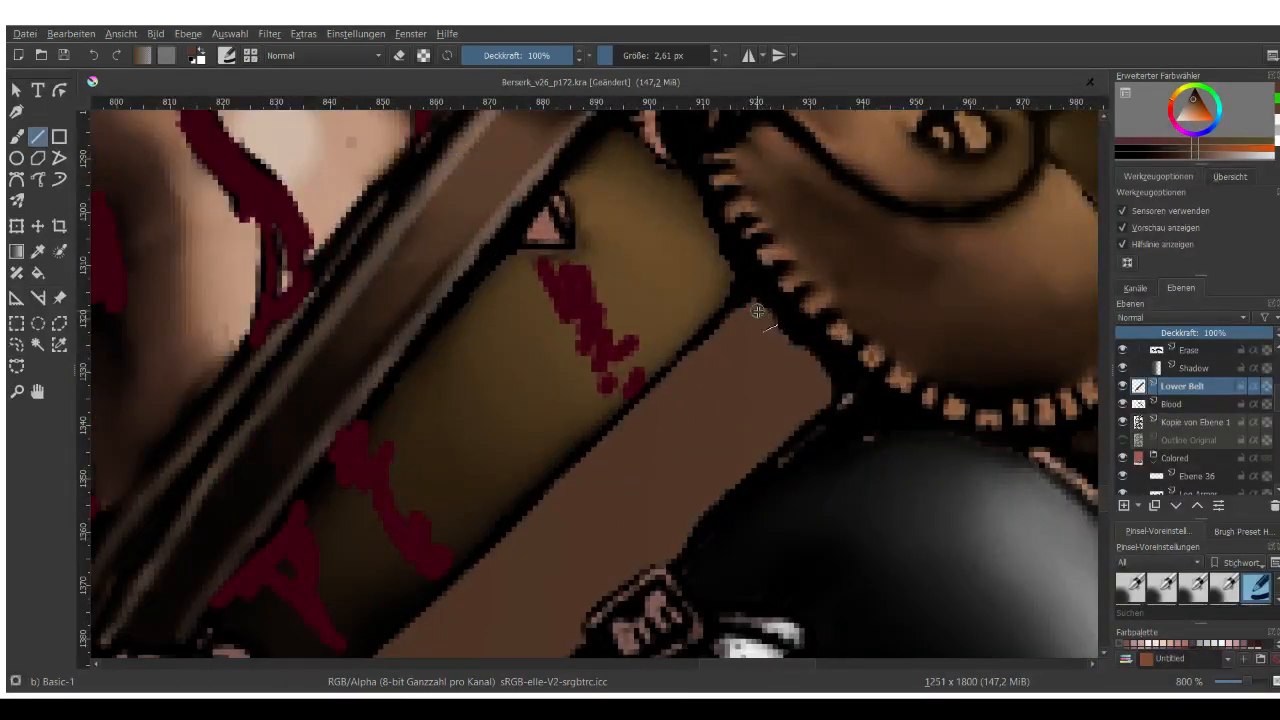
Check the straightened edges against the original hatching by repeatedly toggling the Lower Belt layer's visibility.
scroll(750, 300, down, 2)
scroll(748, 298, up, 3)
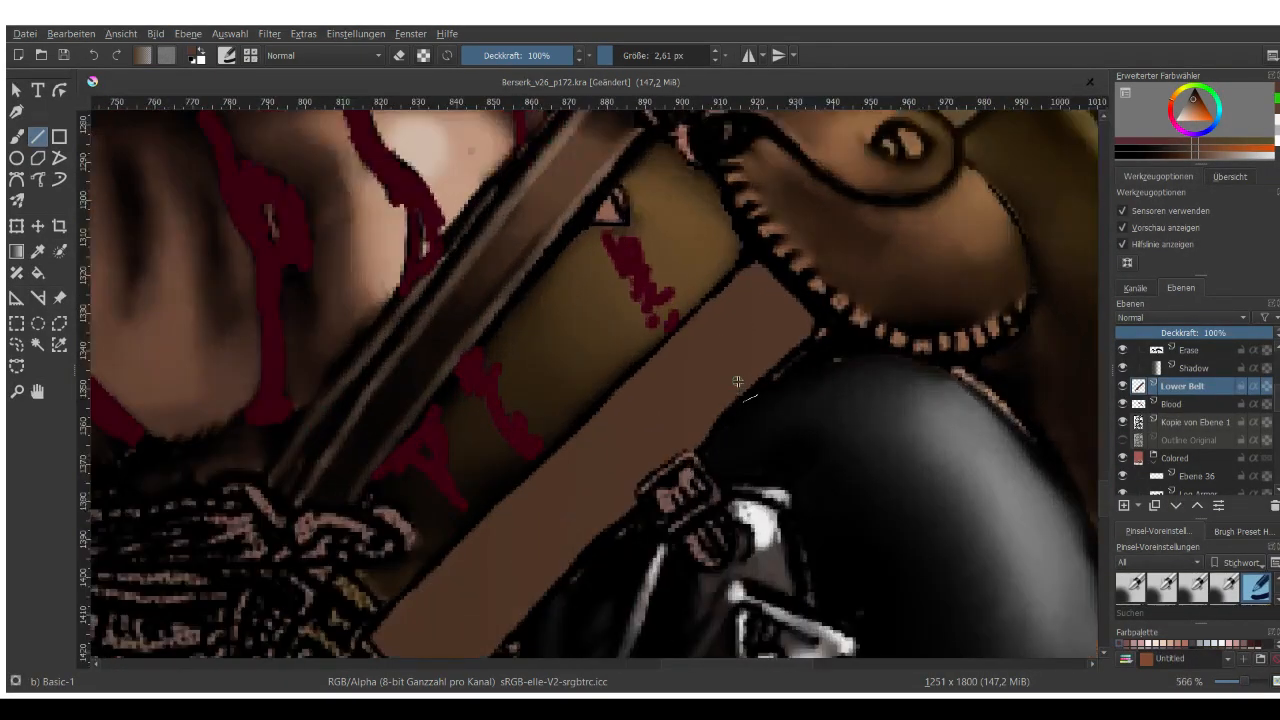
click(1121, 386)
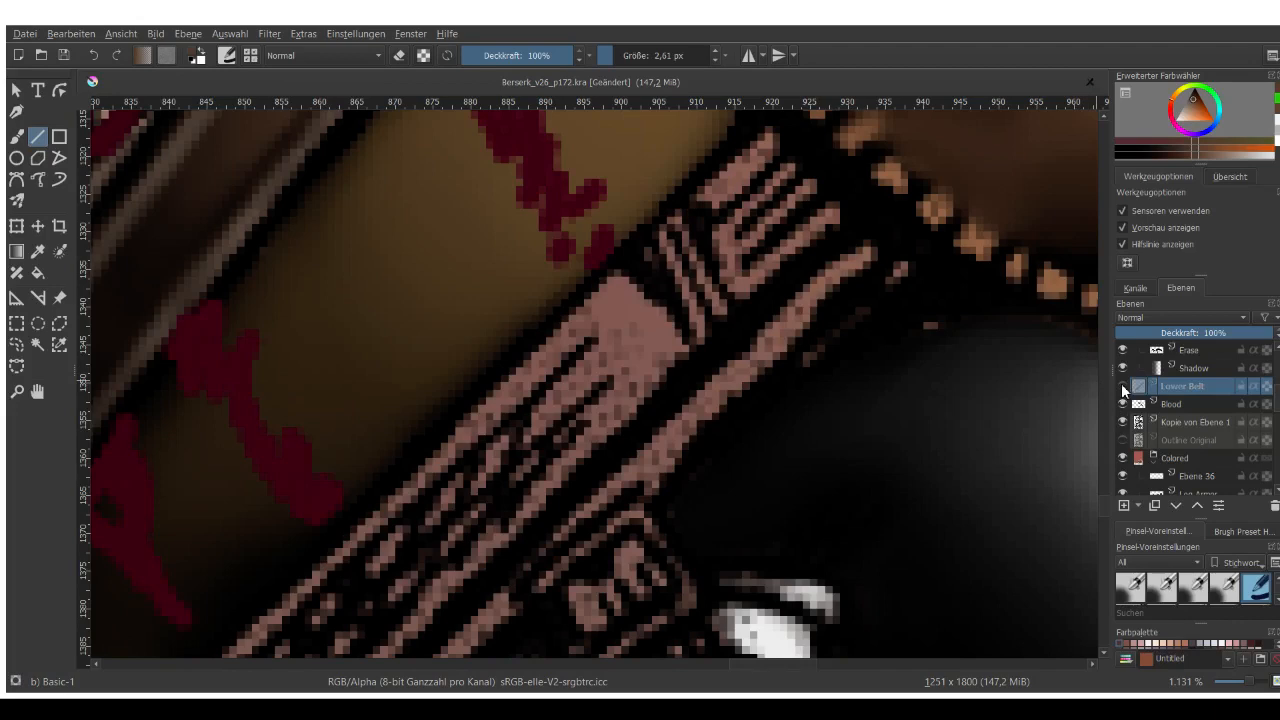
click(1121, 386)
click(1125, 386)
click(1125, 386)
click(1125, 386)
click(1127, 386)
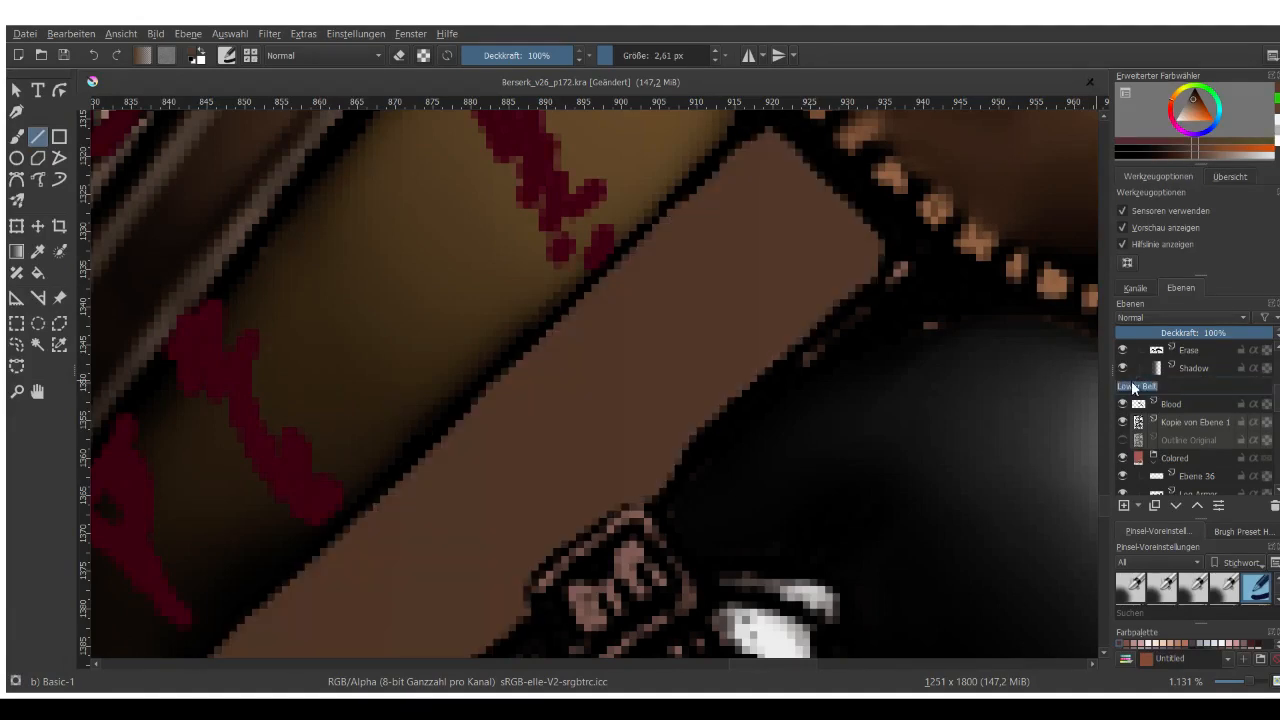
click(1125, 385)
click(1163, 407)
click(1176, 388)
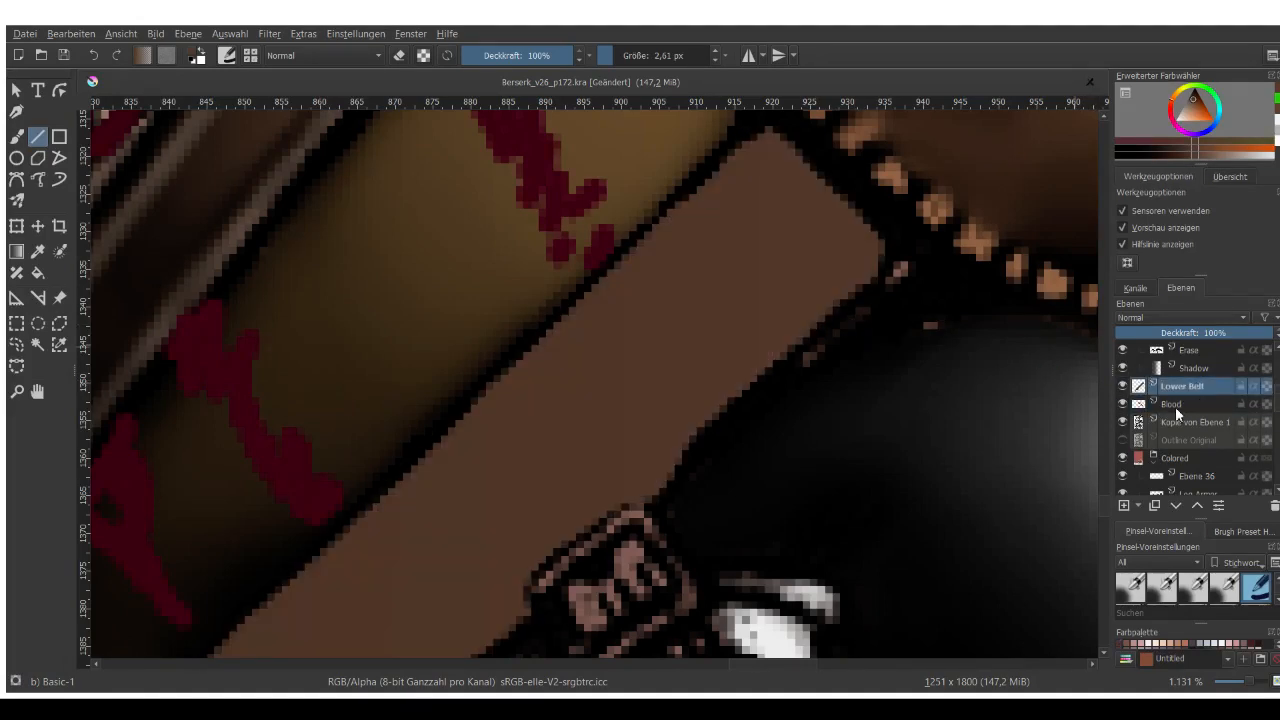
Select all brown areas of the Lower Belt layer with the Similar Color Selection tool.
scroll(664, 288, down, 1)
scroll(664, 288, down, 4)
scroll(519, 347, up, 3)
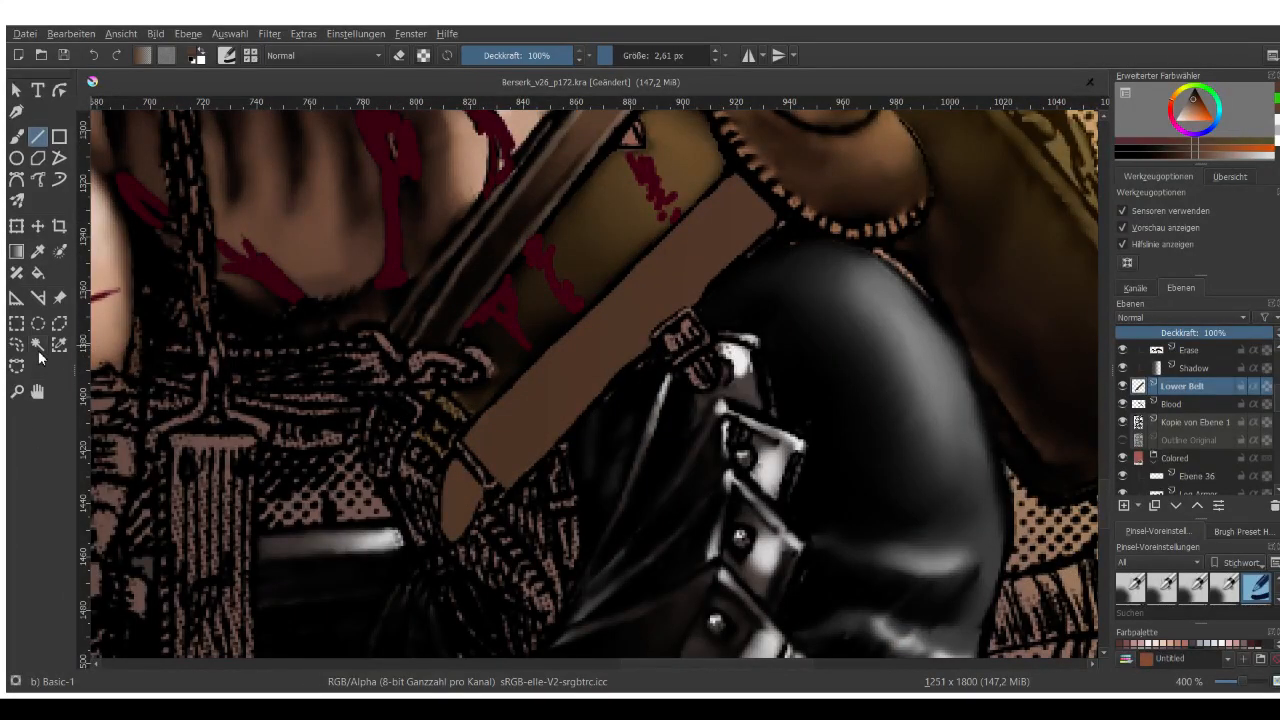
click(36, 345)
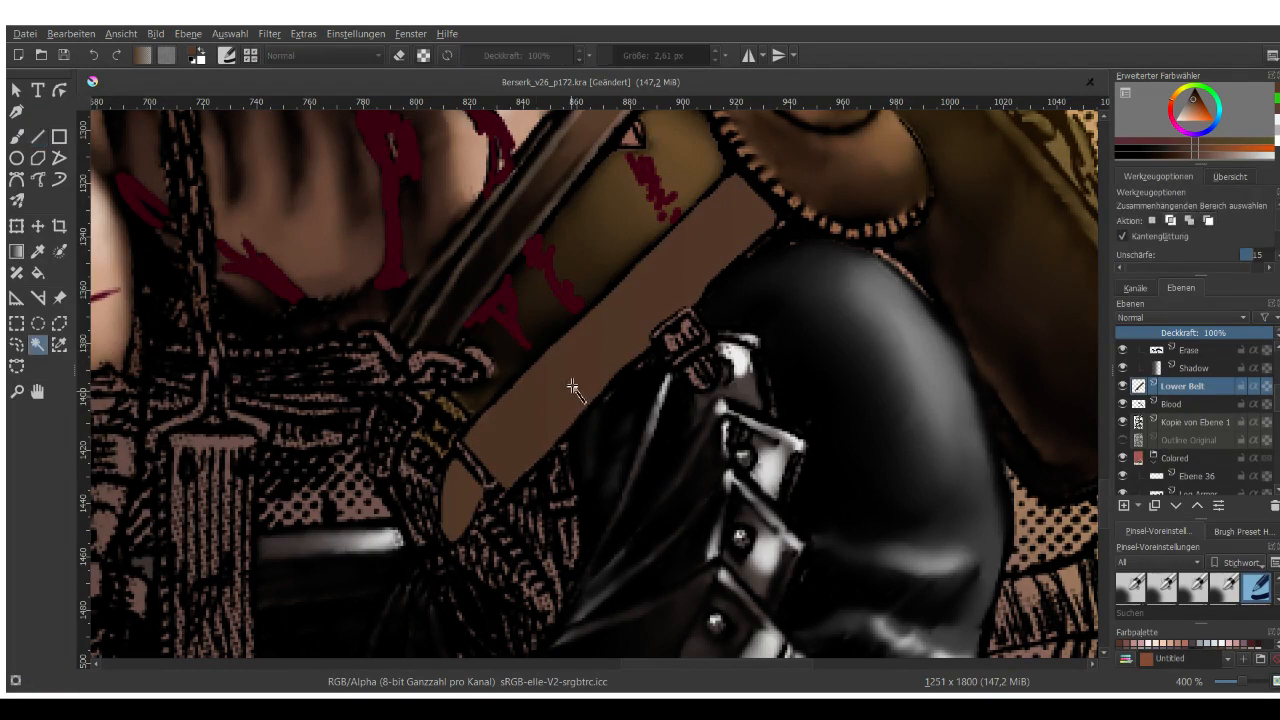
click(57, 347)
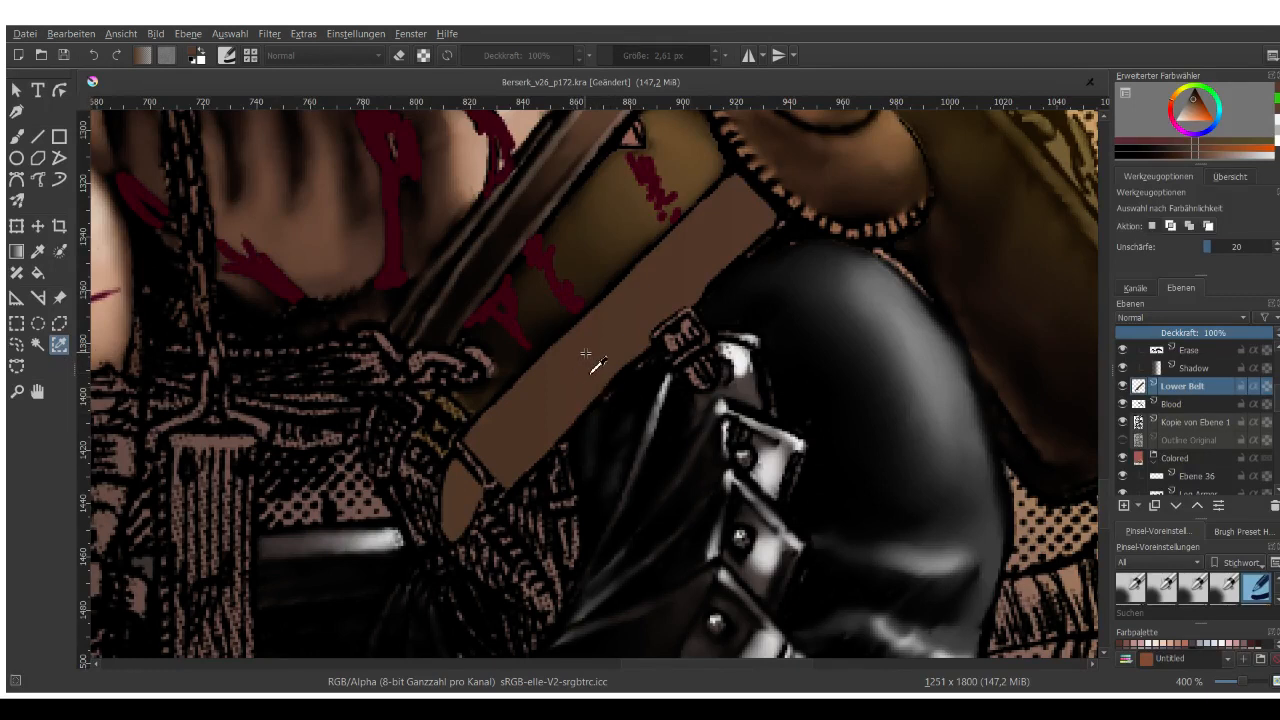
scroll(588, 358, down, 1)
scroll(608, 333, up, 1)
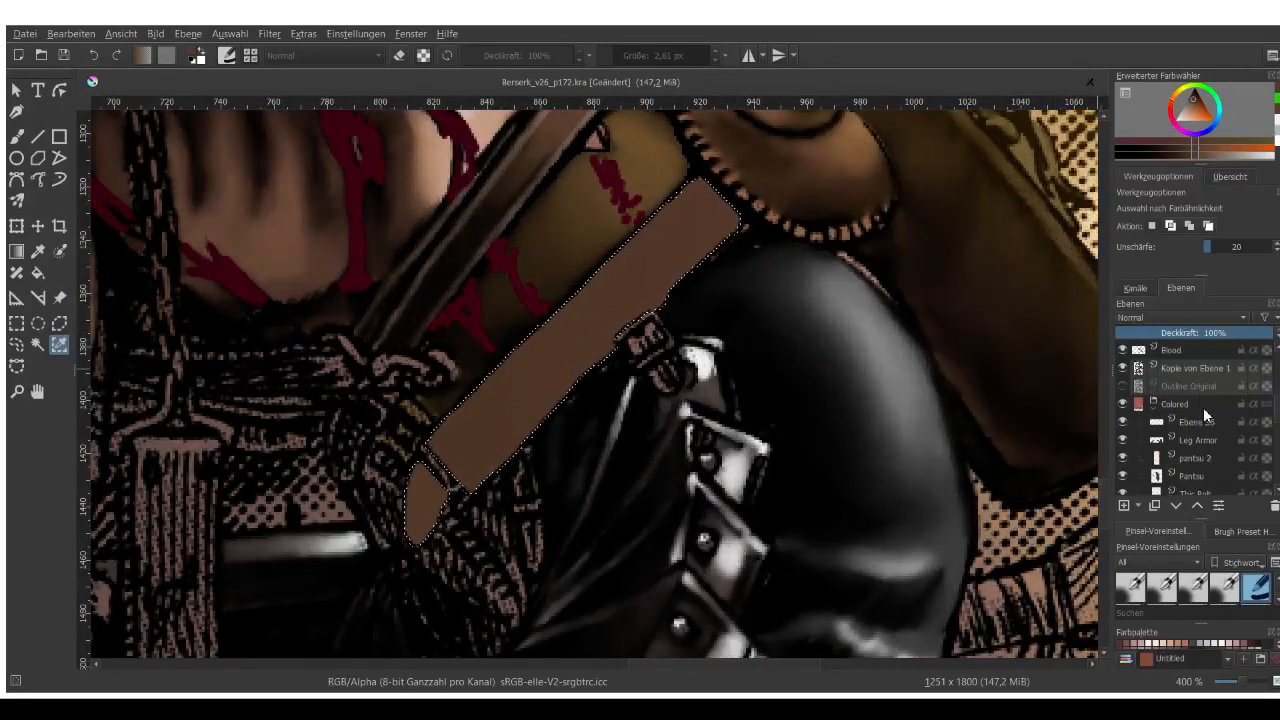
Move the Lower Belt layer to the top of the Colored group, beneath the line art.
drag(1180, 390, 1168, 480)
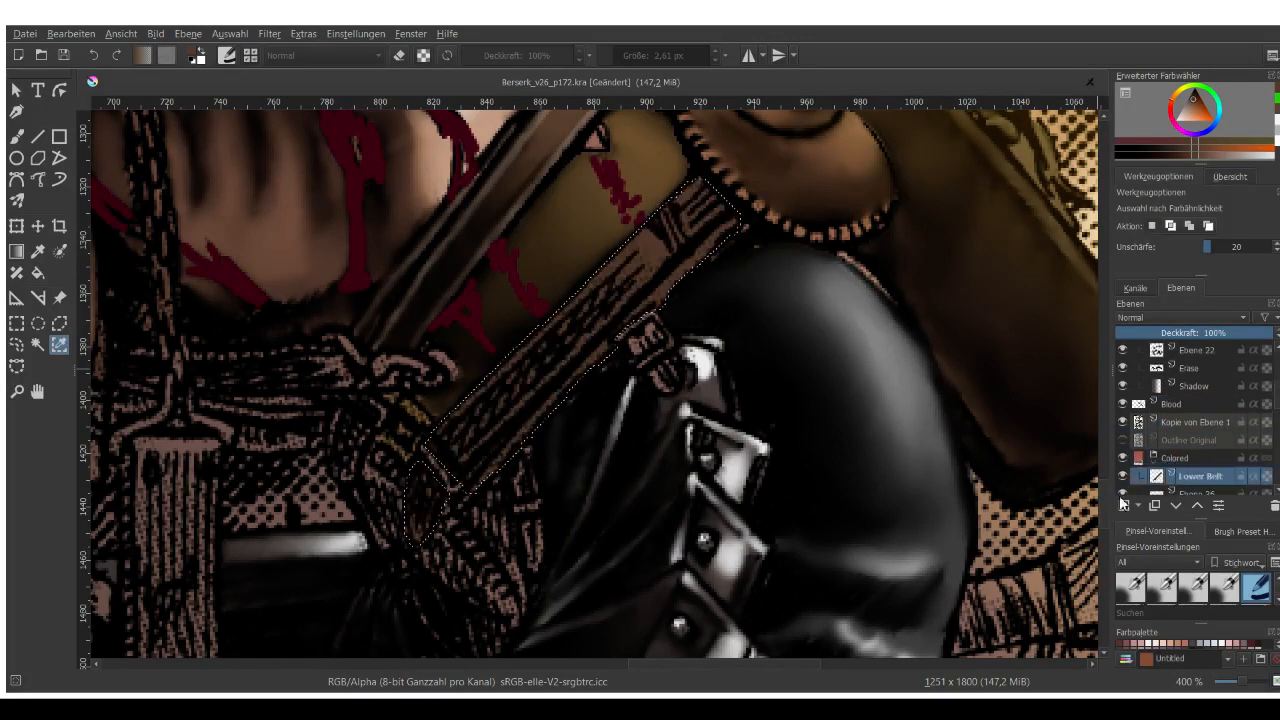
scroll(660, 326, down, 1)
scroll(588, 333, up, 1)
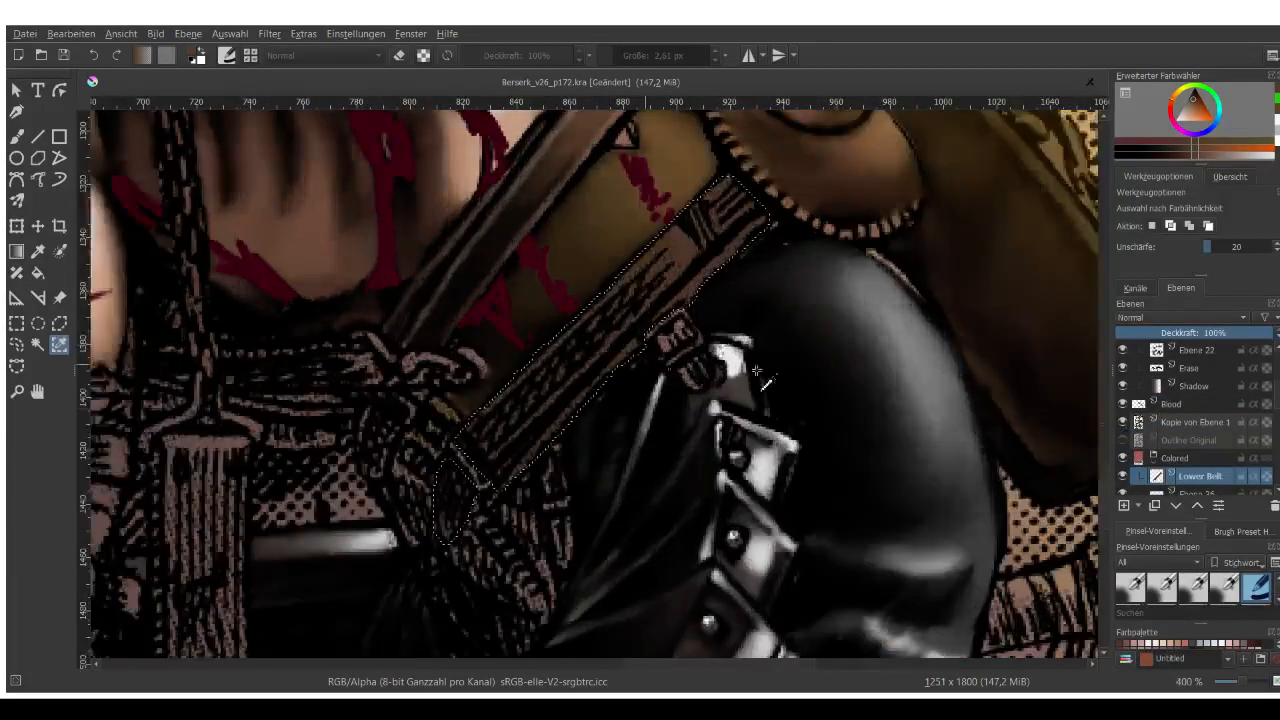
Rename the line art layer "Kopie von Ebene 1" to "Linework" and keep it active.
scroll(1191, 428, up, 1)
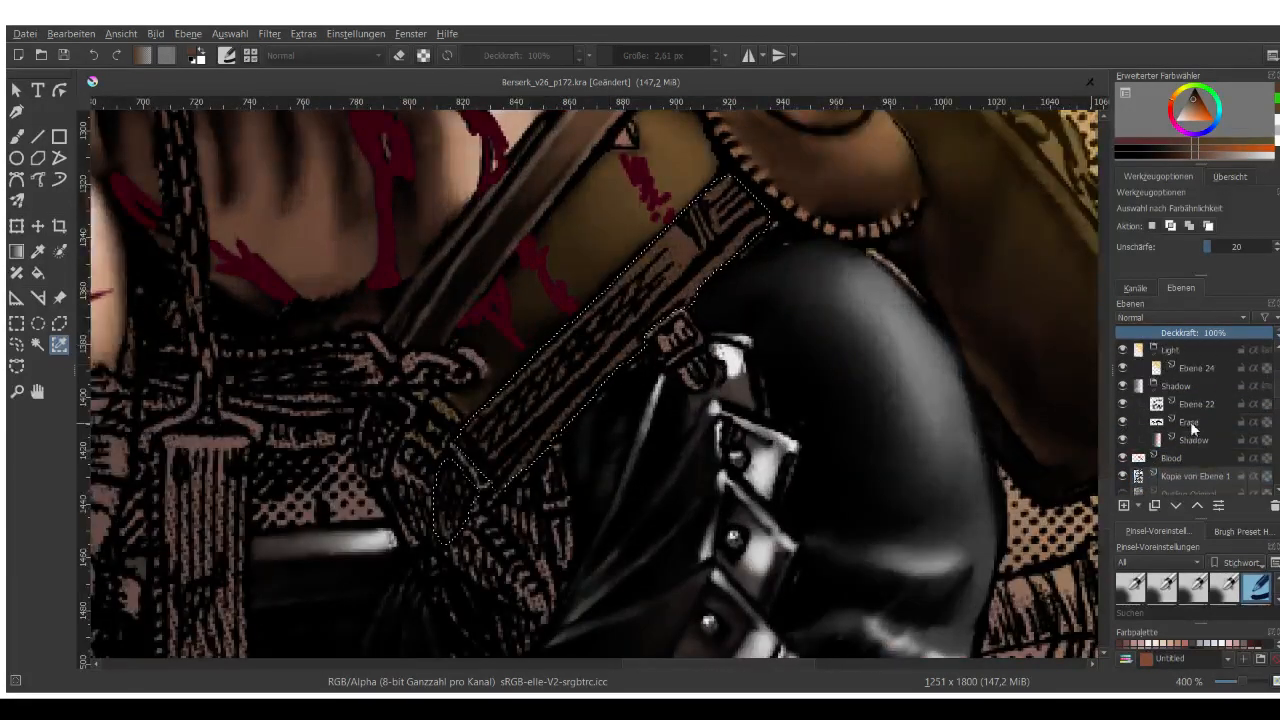
click(1190, 476)
double_click(1180, 474)
text(Li)
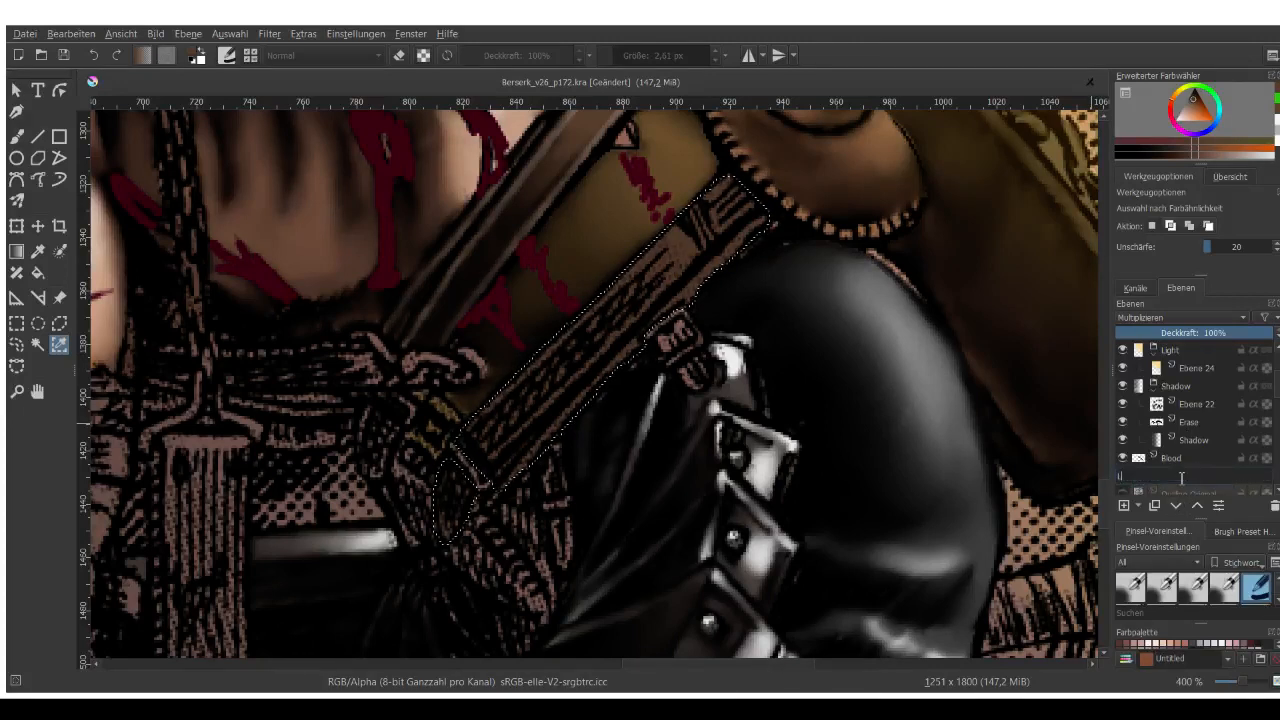
text(nework)
key(Return)
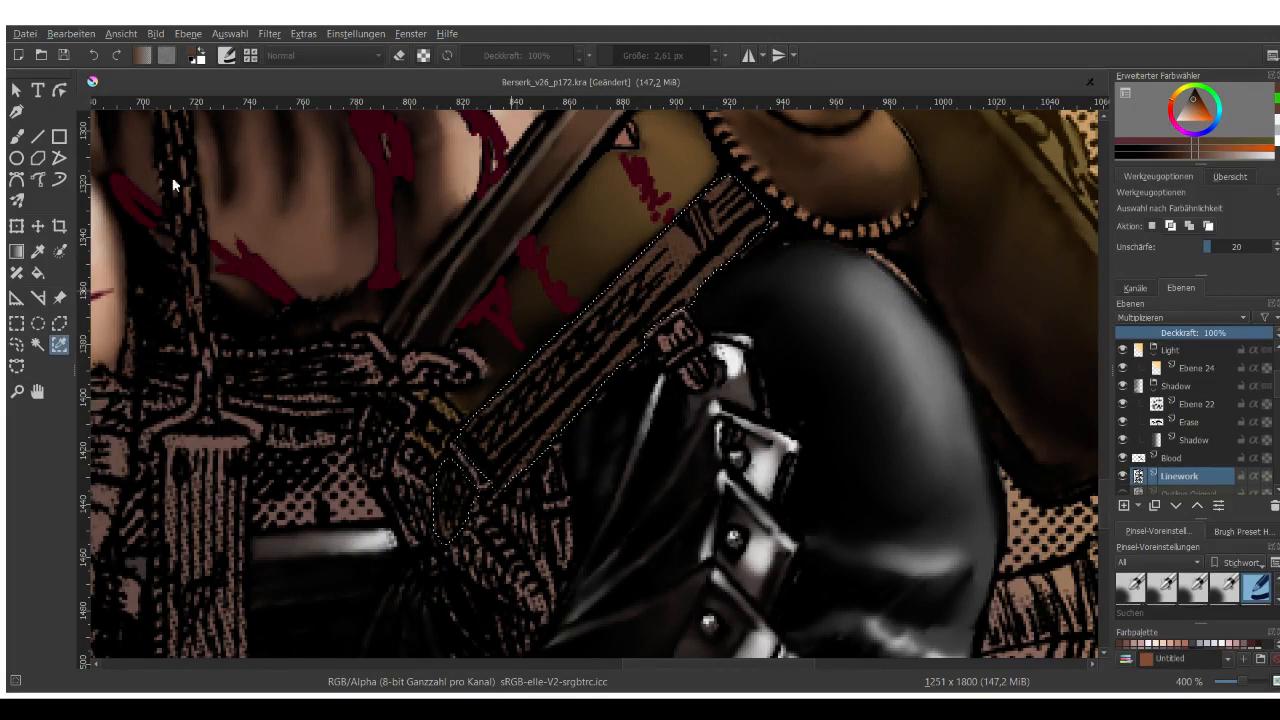
Blur the hatching at the lower end of the selected belt on the Linework layer with the Blender Blur brush at 9.20 px.
key(b)
right_click(620, 272)
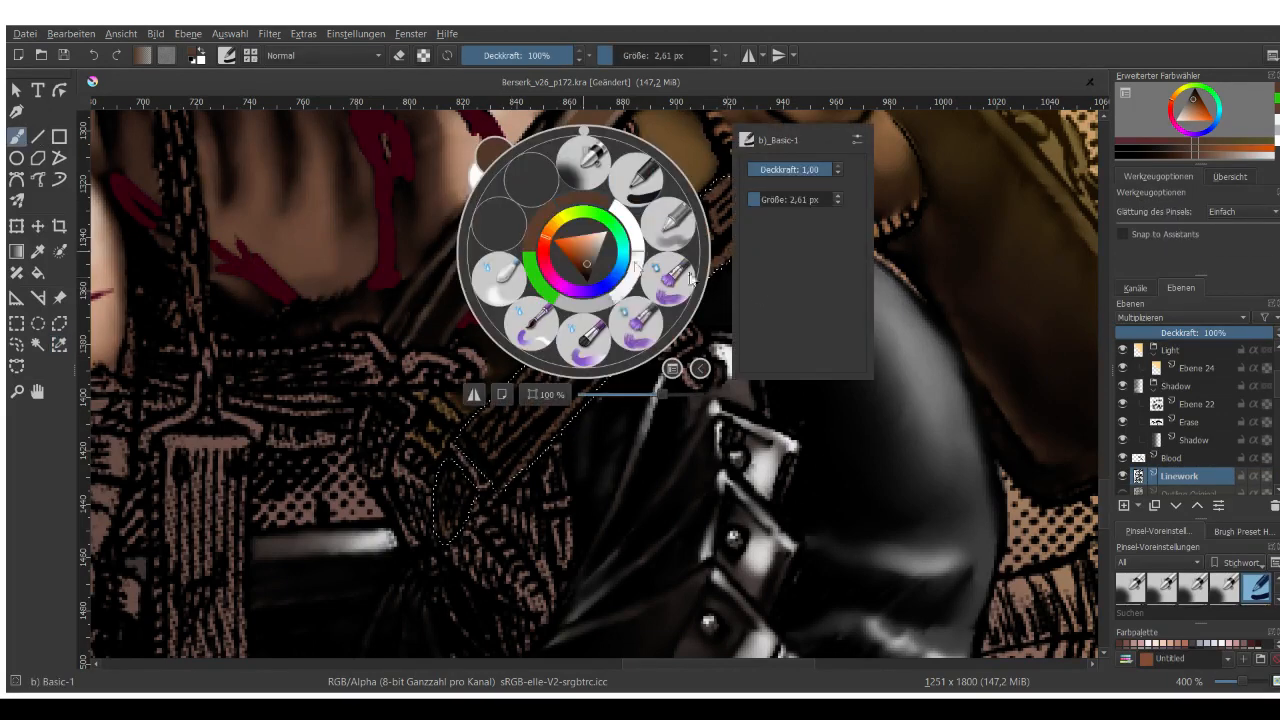
click(496, 277)
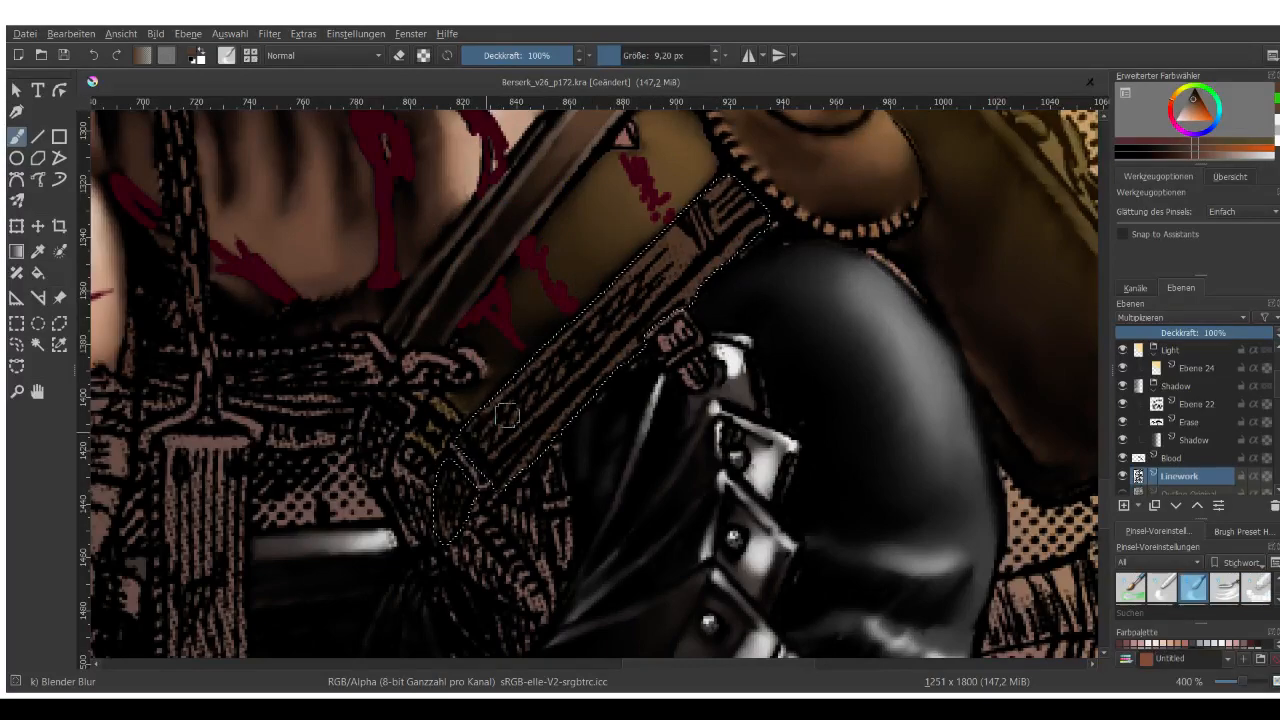
scroll(537, 404, down, 1)
scroll(526, 405, up, 3)
scroll(559, 420, down, 2)
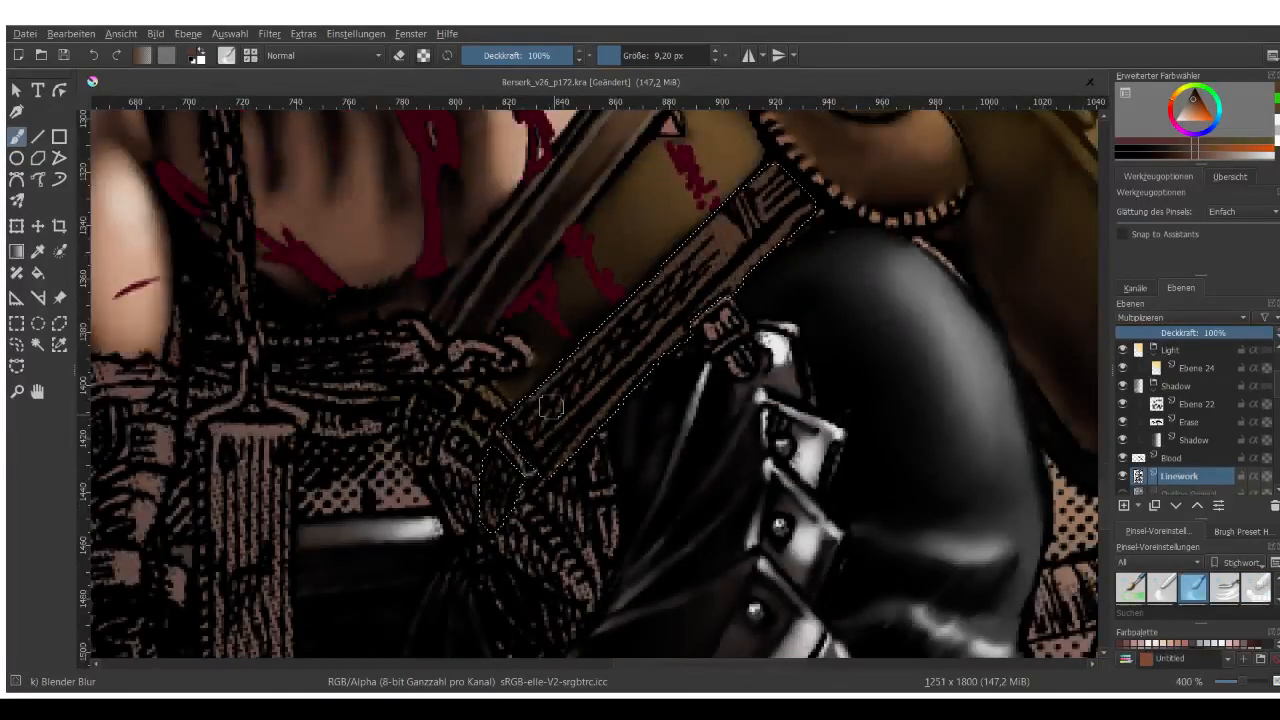
scroll(558, 432, down, 2)
scroll(502, 455, up, 3)
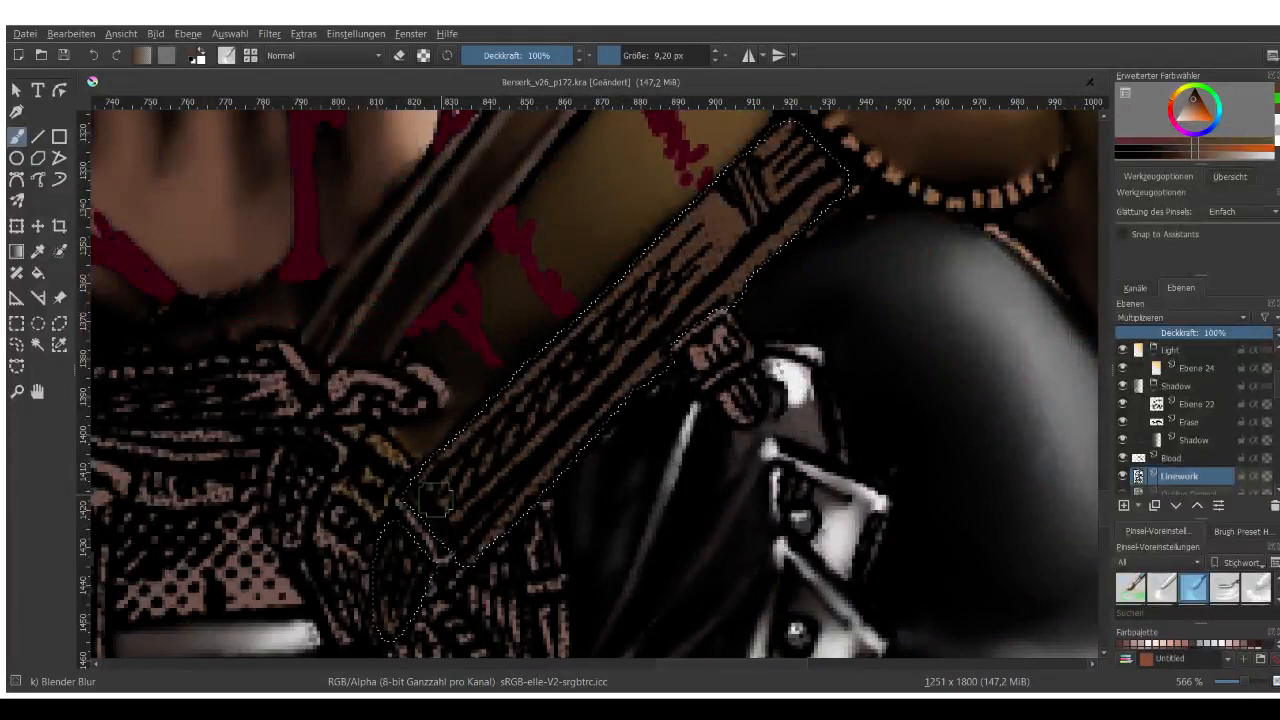
scroll(435, 500, up, 1)
scroll(440, 498, down, 1)
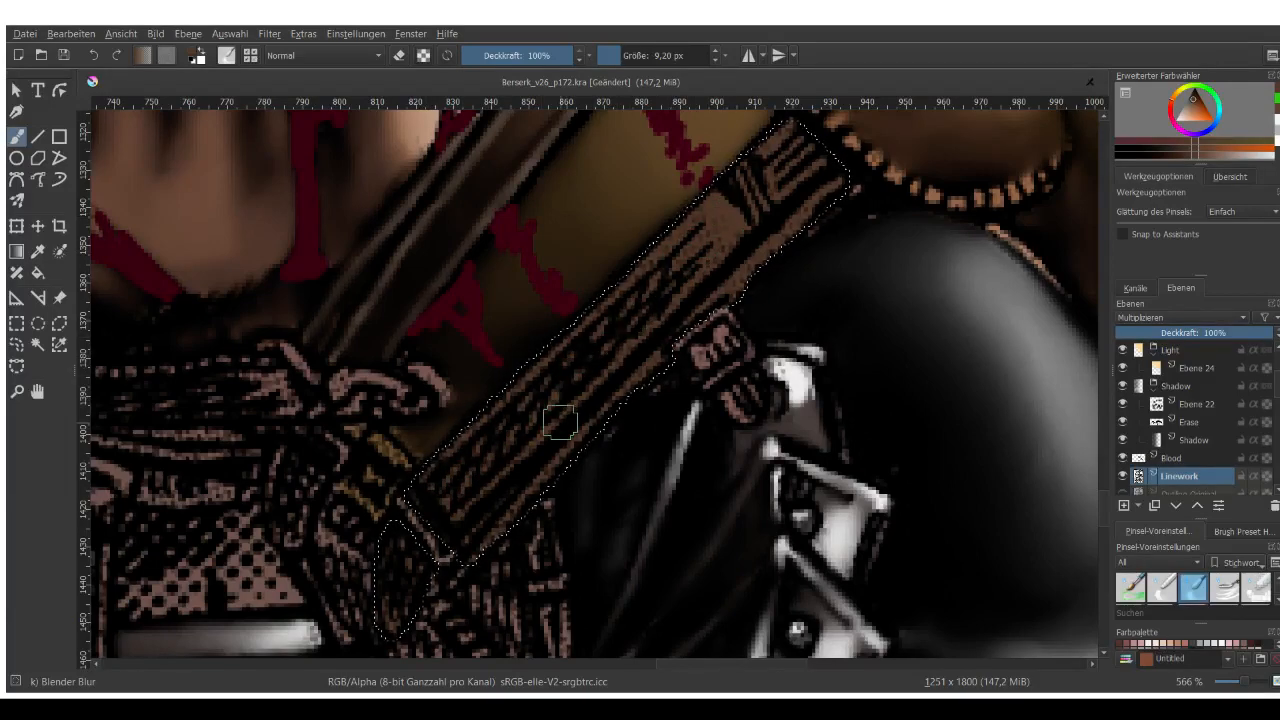
scroll(467, 488, up, 1)
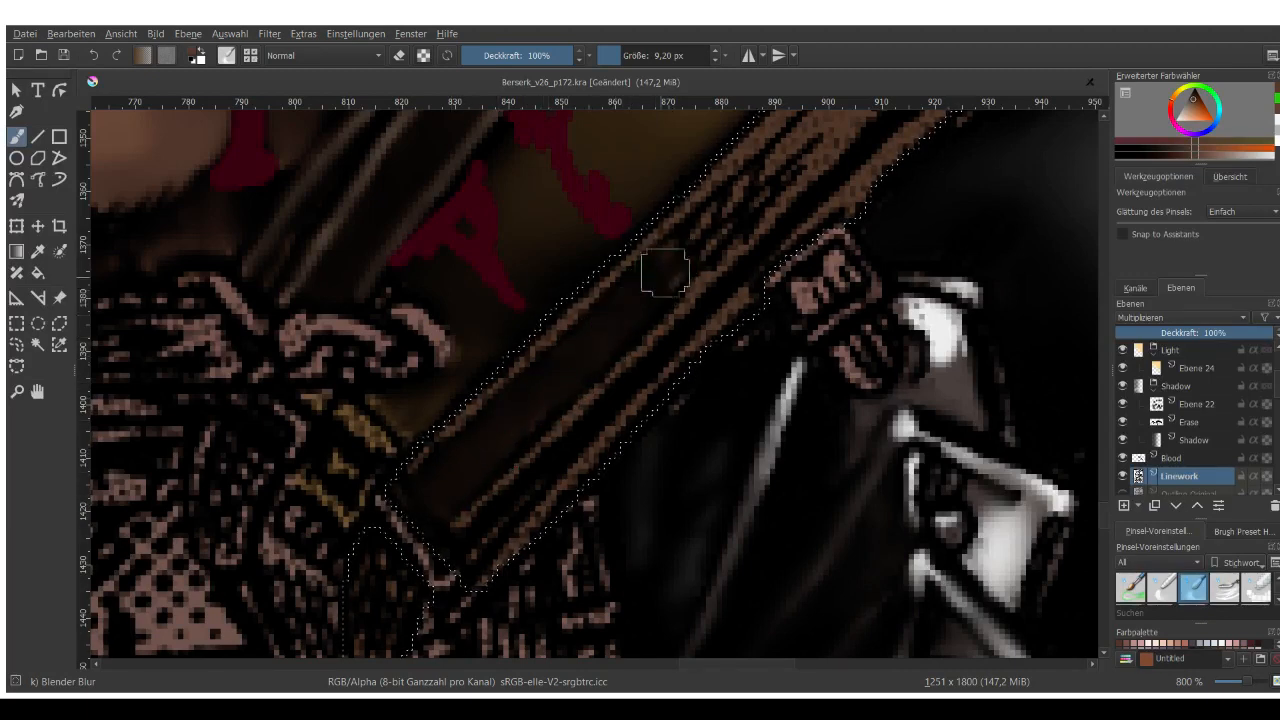
Continue blending the hatching upward through the middle of the belt, toward its plain patch near the pouch.
scroll(609, 369, down, 2)
scroll(671, 286, up, 2)
drag(675, 280, 667, 310)
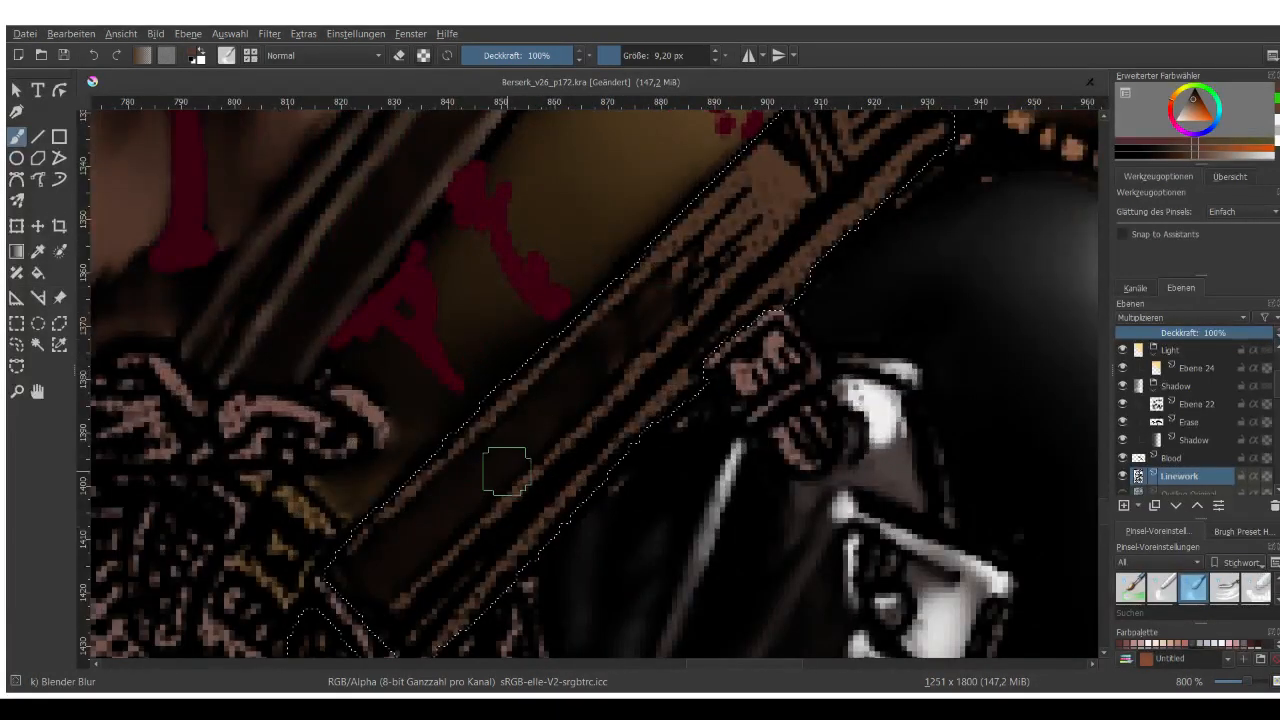
mouse_move(606, 351)
mouse_down()
mouse_move(657, 297)
mouse_move(597, 375)
mouse_move(699, 279)
mouse_move(656, 323)
mouse_move(711, 251)
mouse_up()
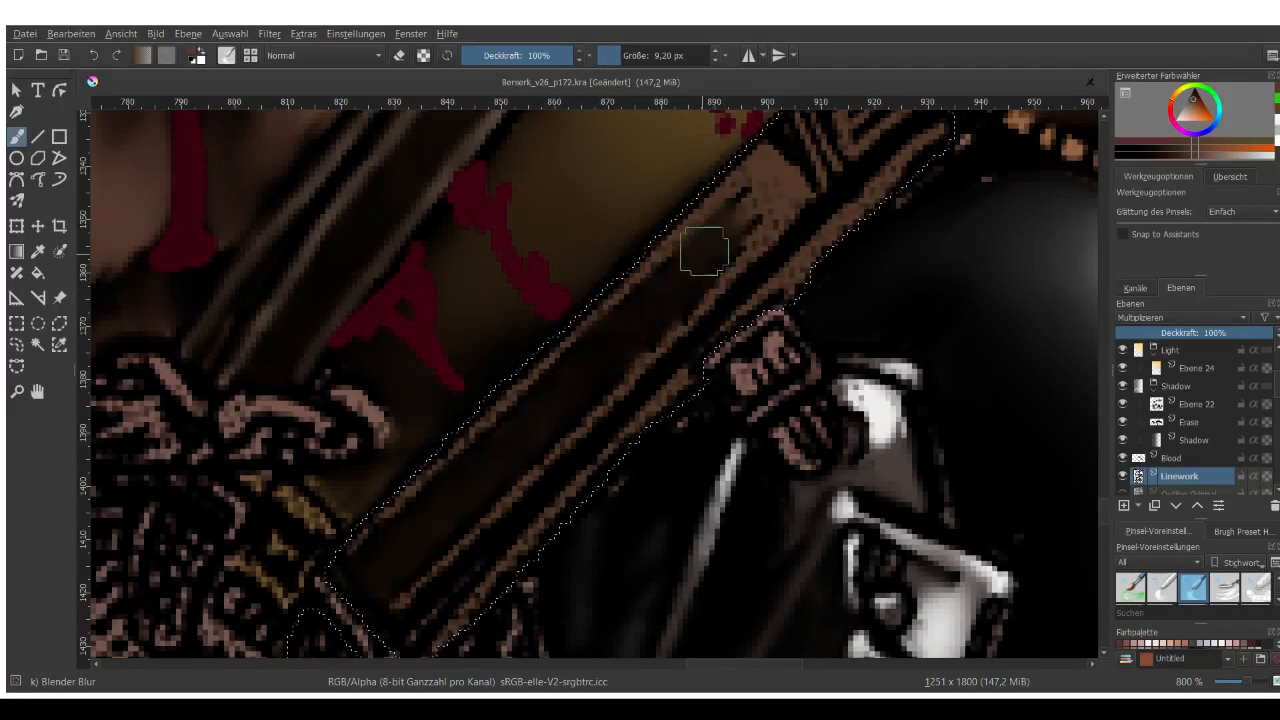
scroll(704, 250, down, 3)
scroll(500, 435, up, 2)
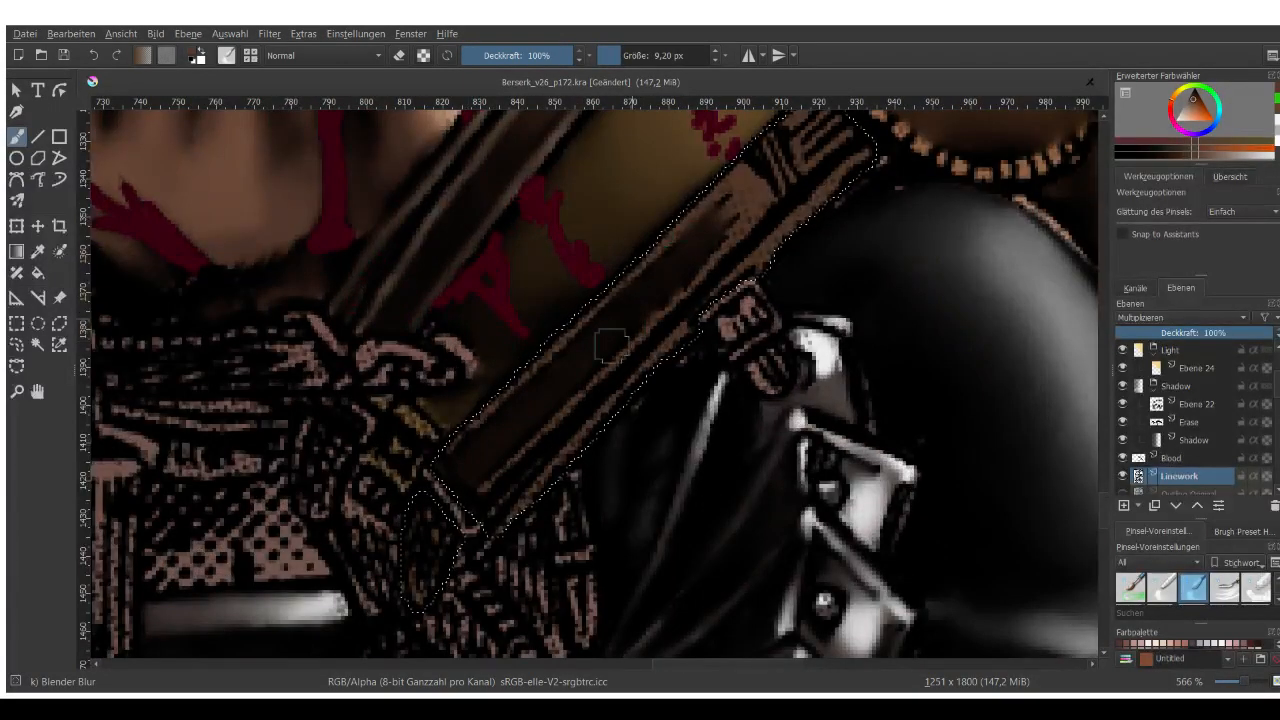
Blend the lines in the middle of the belt with the blur brush reduced to 5.79 px.
scroll(495, 510, up, 2)
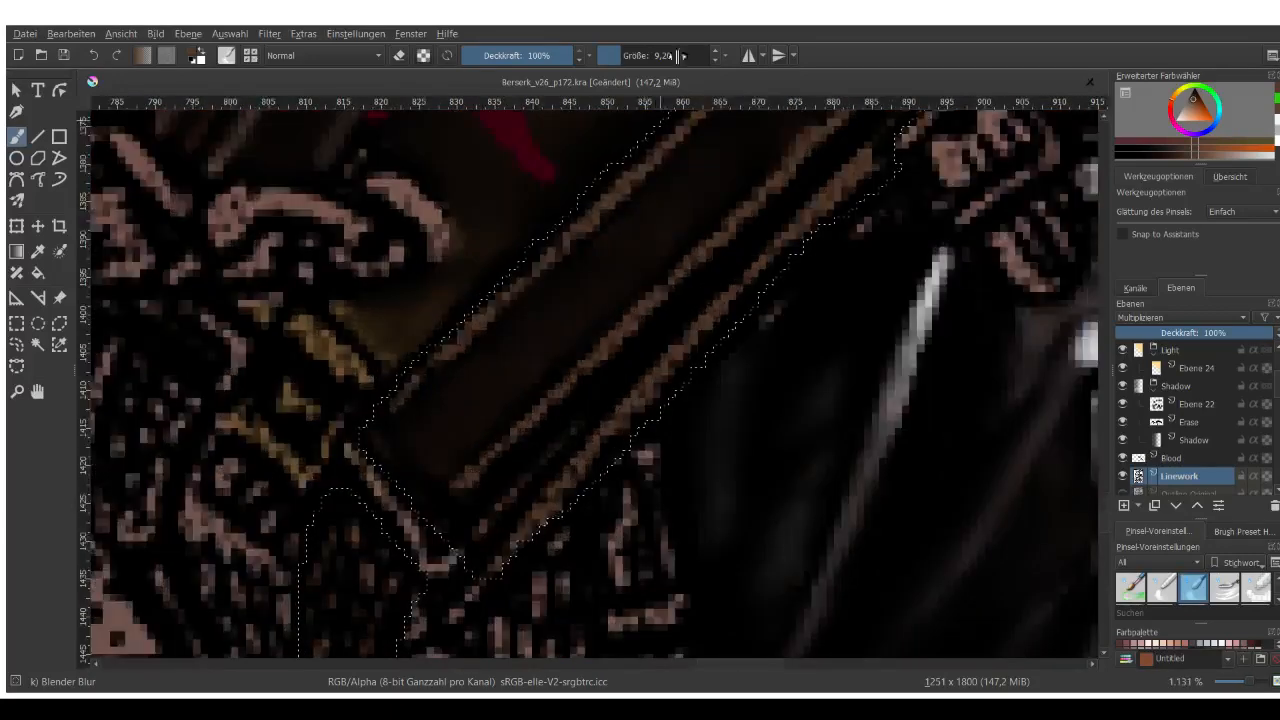
key(bracketleft)
key(bracketleft)
key(bracketleft)
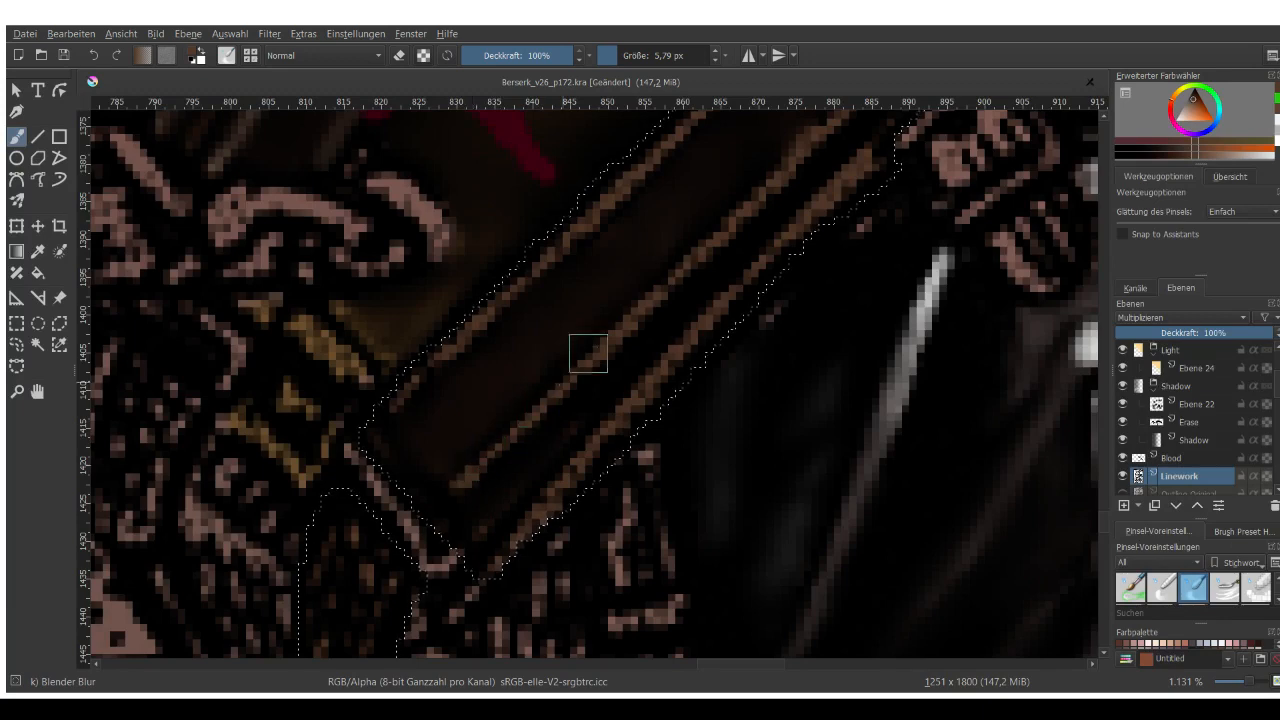
scroll(615, 488, down, 3)
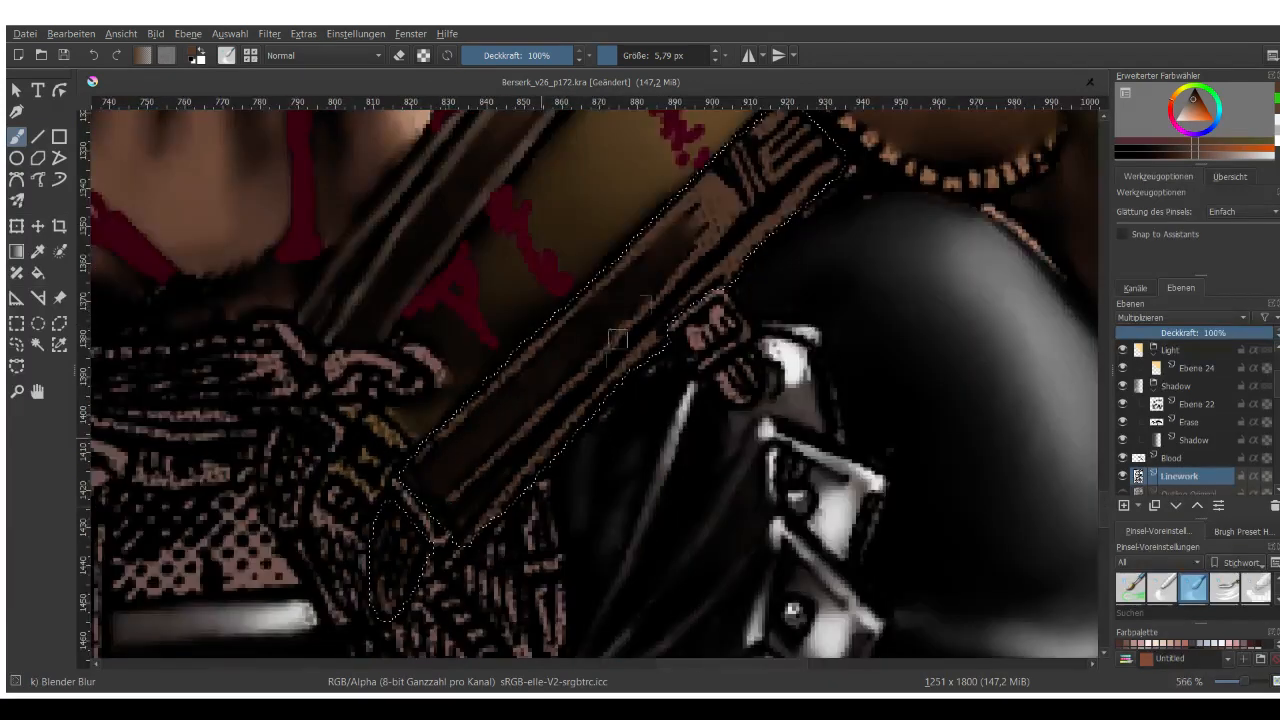
Smooth the hatching around the plain patch in the belt's upper part with the blur brush at 12.73 px.
scroll(755, 380, up, 2)
click(630, 56)
key(bracketleft)
key(bracketleft)
key(bracketleft)
key(bracketleft)
key(bracketleft)
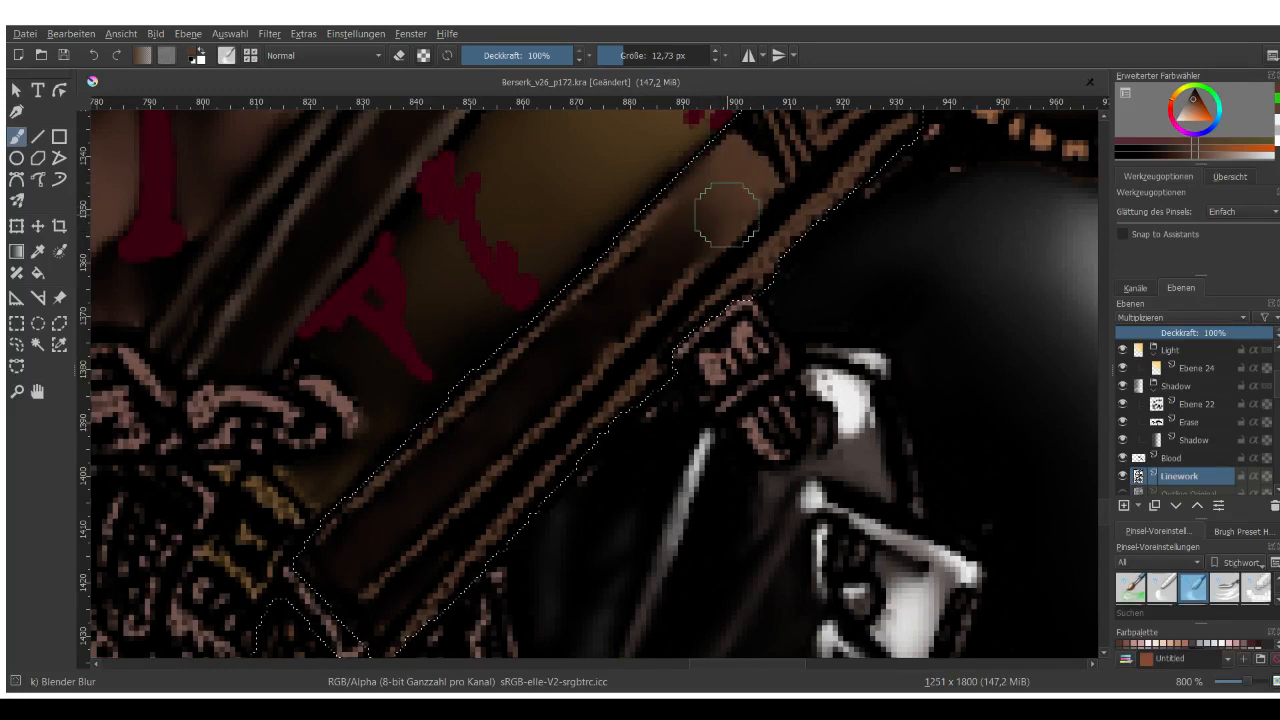
scroll(598, 398, down, 2)
scroll(642, 352, up, 1)
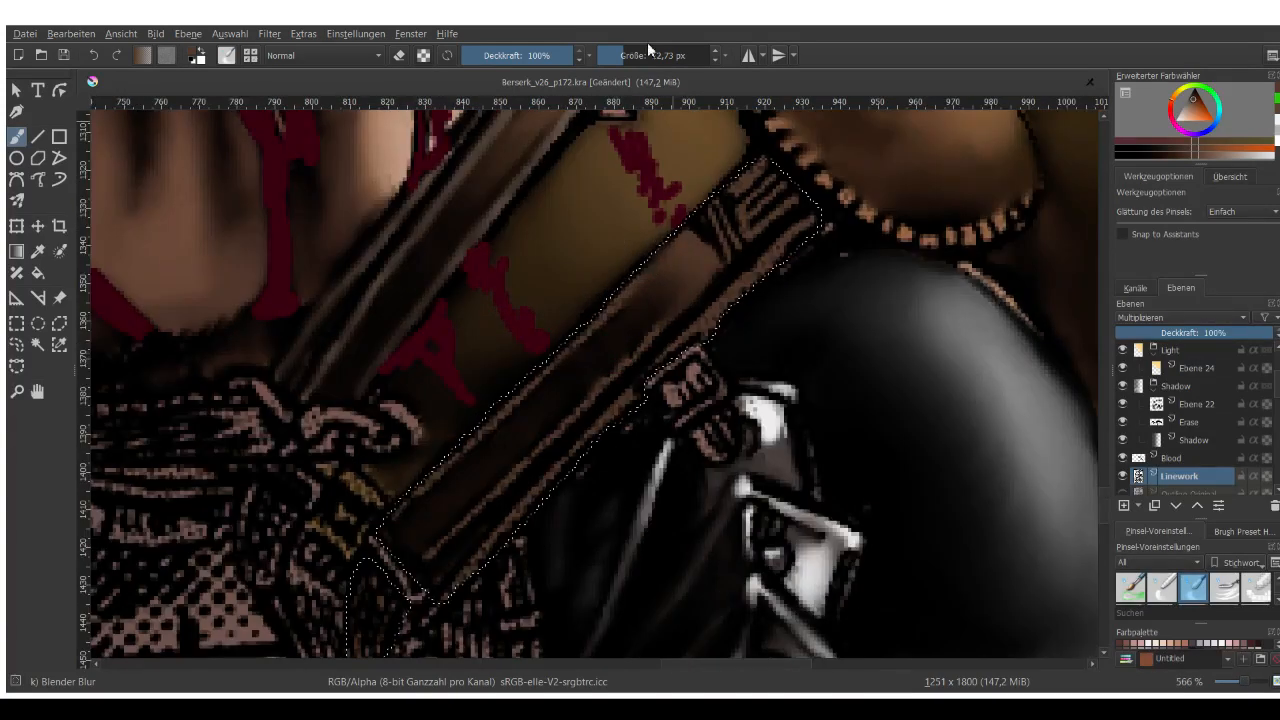
Refine the belt's edge line beside the smoothed patch with a fine blur brush, setting its size to 2.61 px.
key(bracketleft)
key(bracketleft)
key(bracketleft)
key(bracketleft)
key(bracketleft)
key(bracketleft)
key(bracketleft)
key(bracketleft)
key(bracketleft)
key(bracketleft)
scroll(603, 308, up, 2)
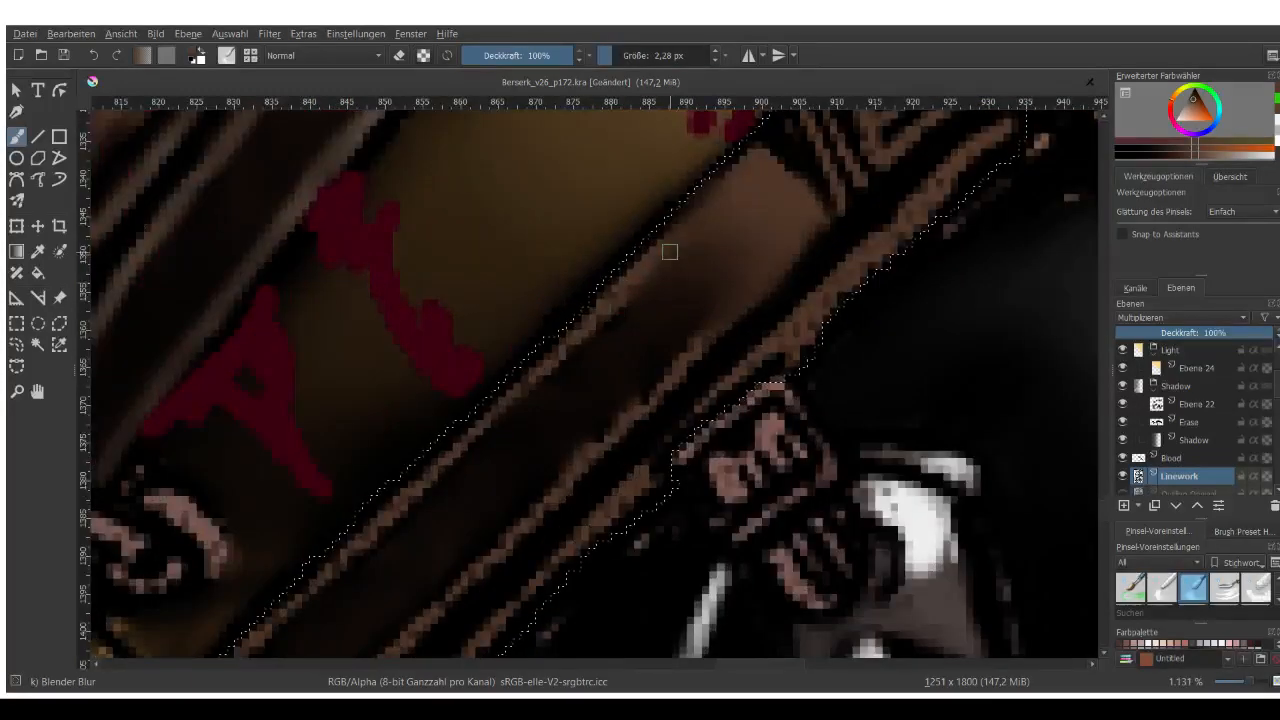
click(612, 56)
scroll(660, 222, down, 1)
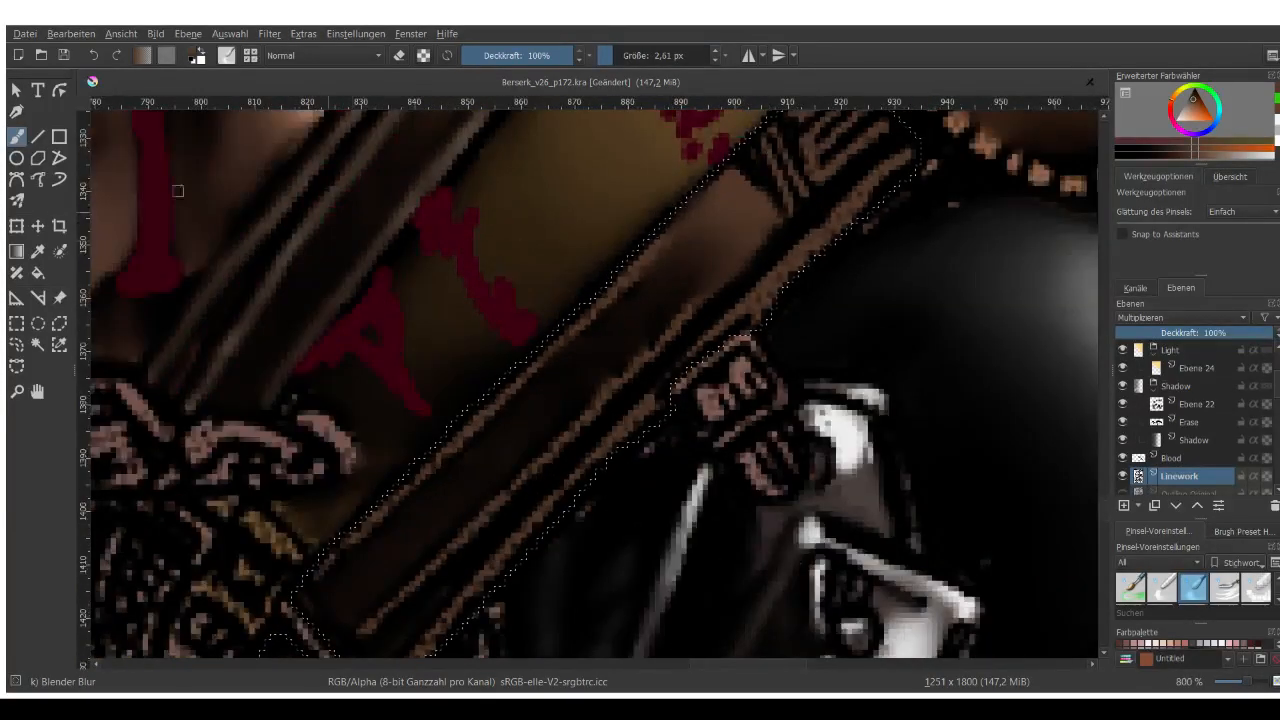
Switch to the Line tool and blur the belt's upper edge in straight strokes at 4.71 px.
click(38, 136)
click(618, 56)
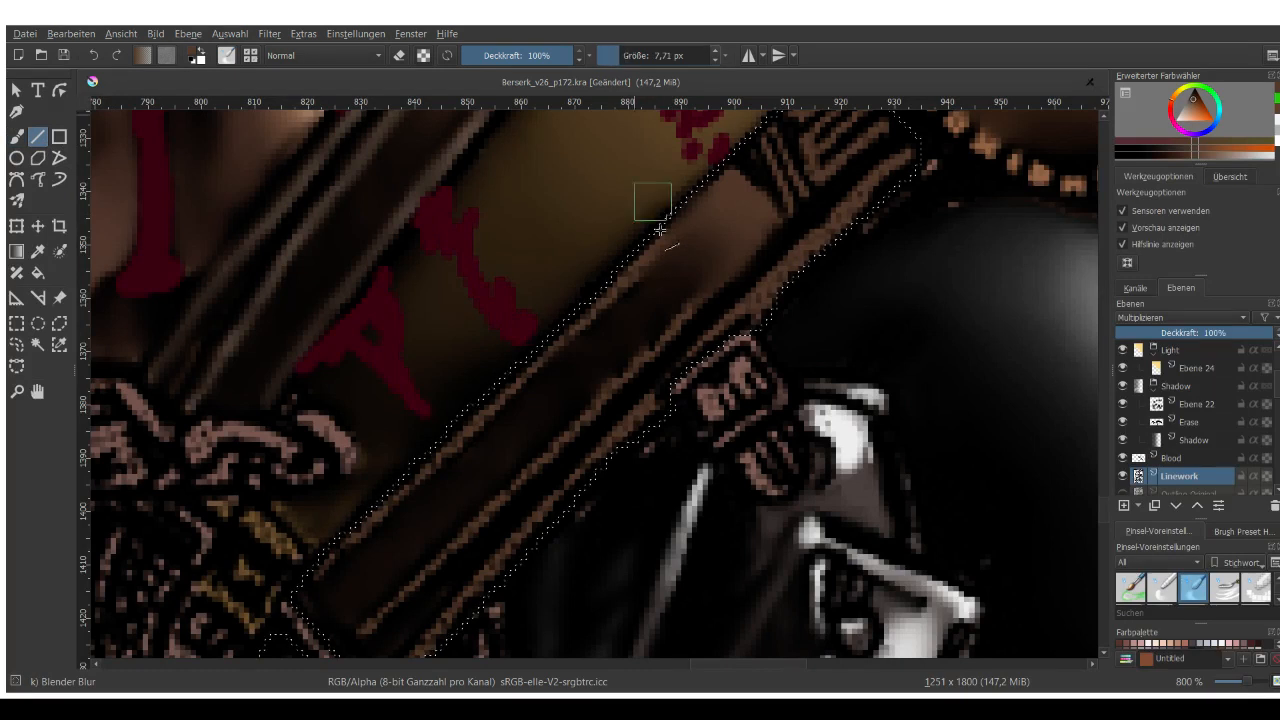
click(613, 56)
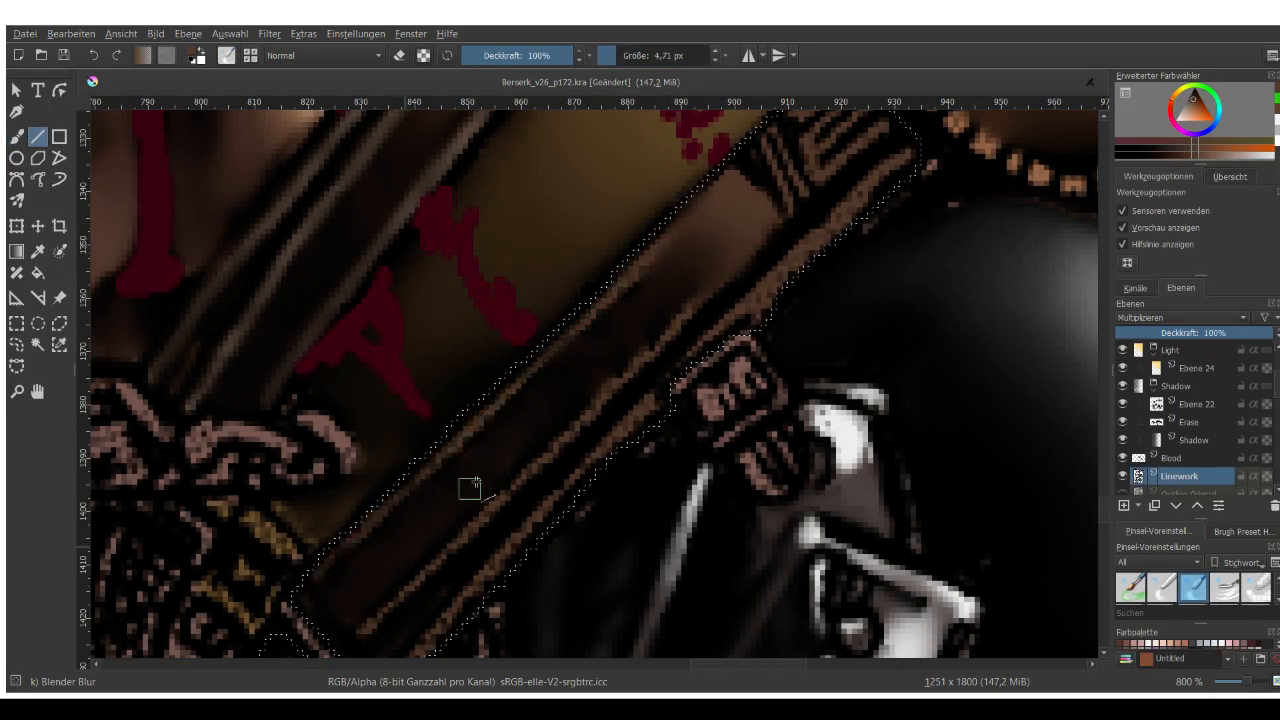
drag(290, 597, 291, 597)
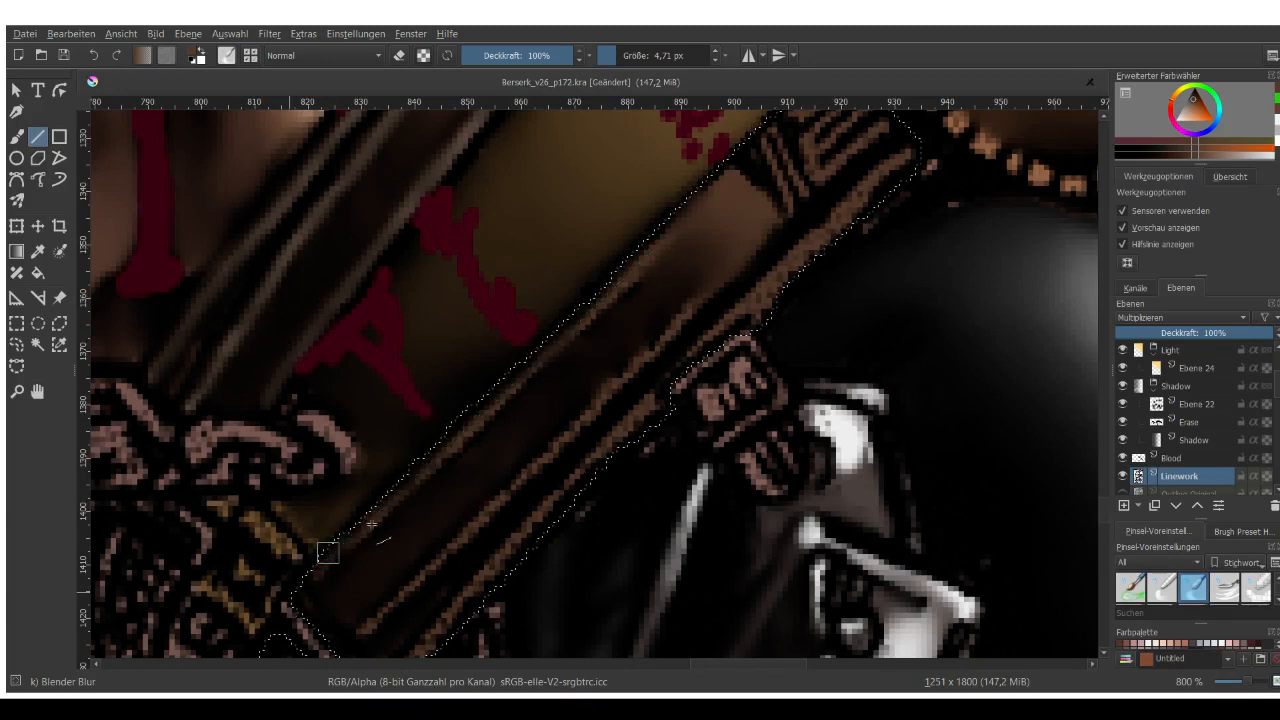
scroll(564, 310, down, 2)
scroll(504, 474, up, 1)
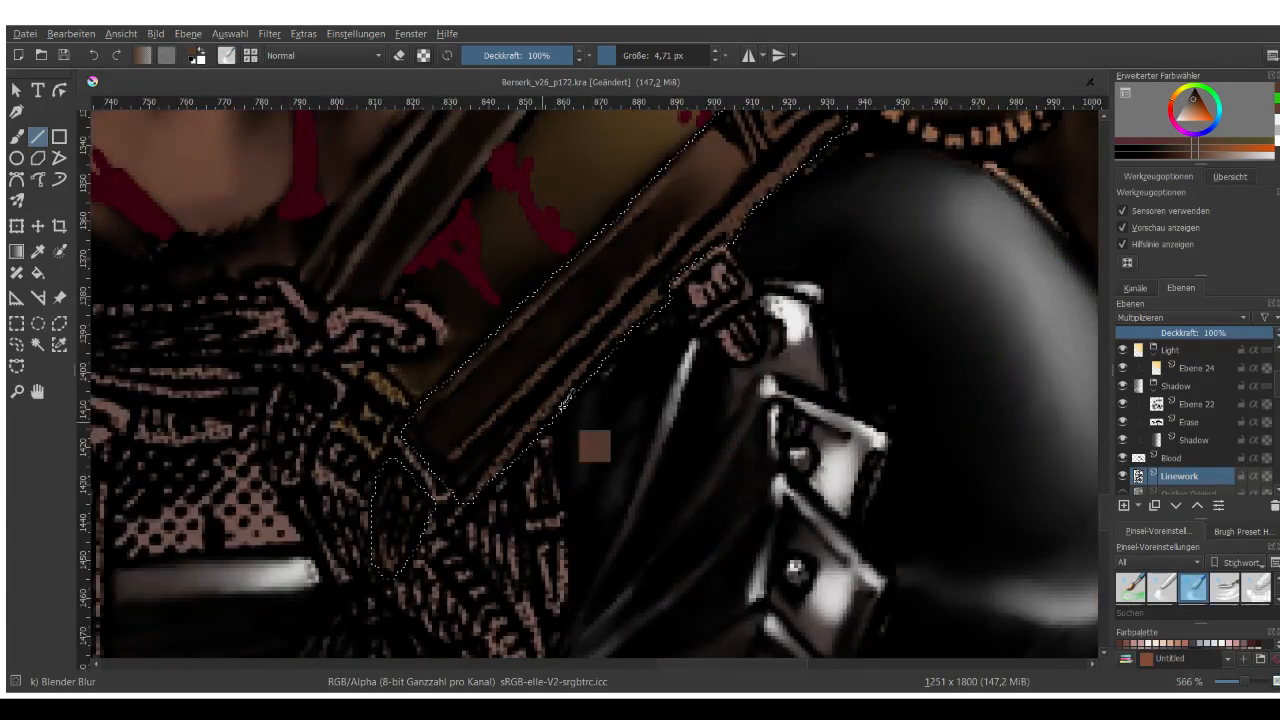
Undo the last blur stroke, then run straight blur strokes along the belt's inner lines and lower edge.
key(ctrl+z)
drag(449, 460, 699, 216)
drag(452, 456, 700, 225)
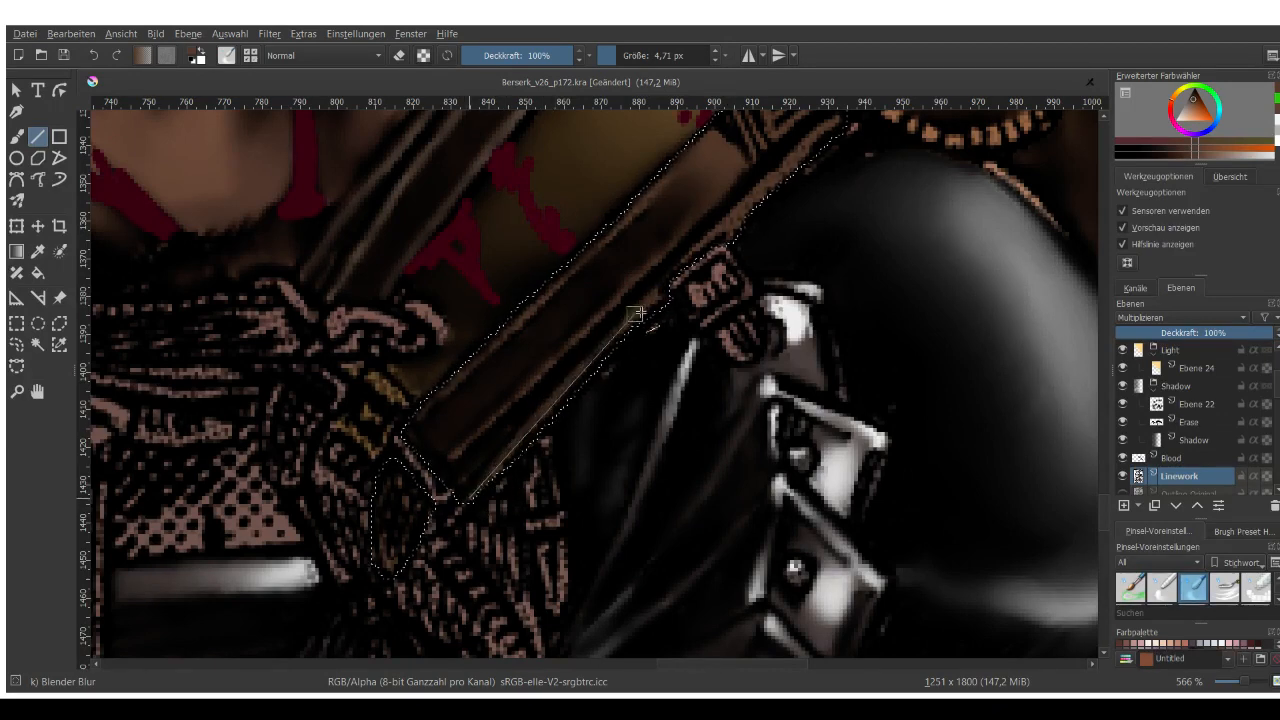
drag(826, 163, 660, 298)
drag(510, 403, 665, 265)
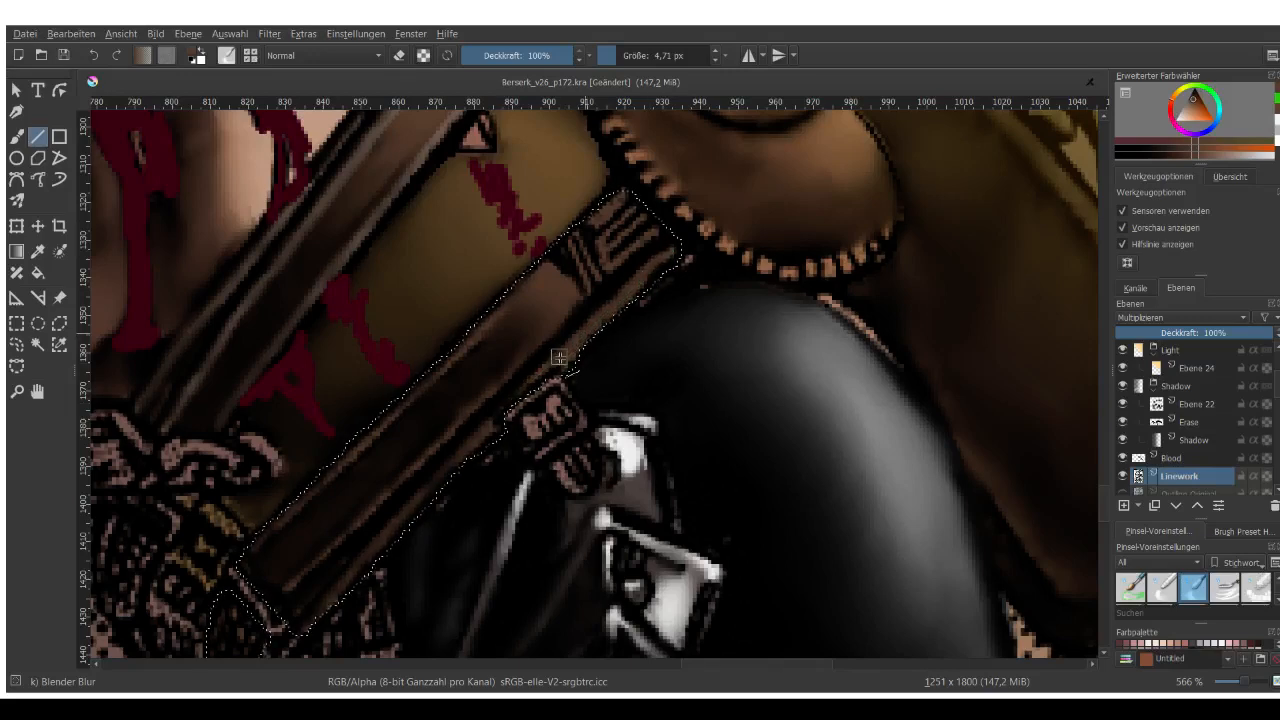
drag(532, 377, 671, 254)
Examine the blended belt within the whole figure and up close at its upper end.
scroll(712, 310, down, 3)
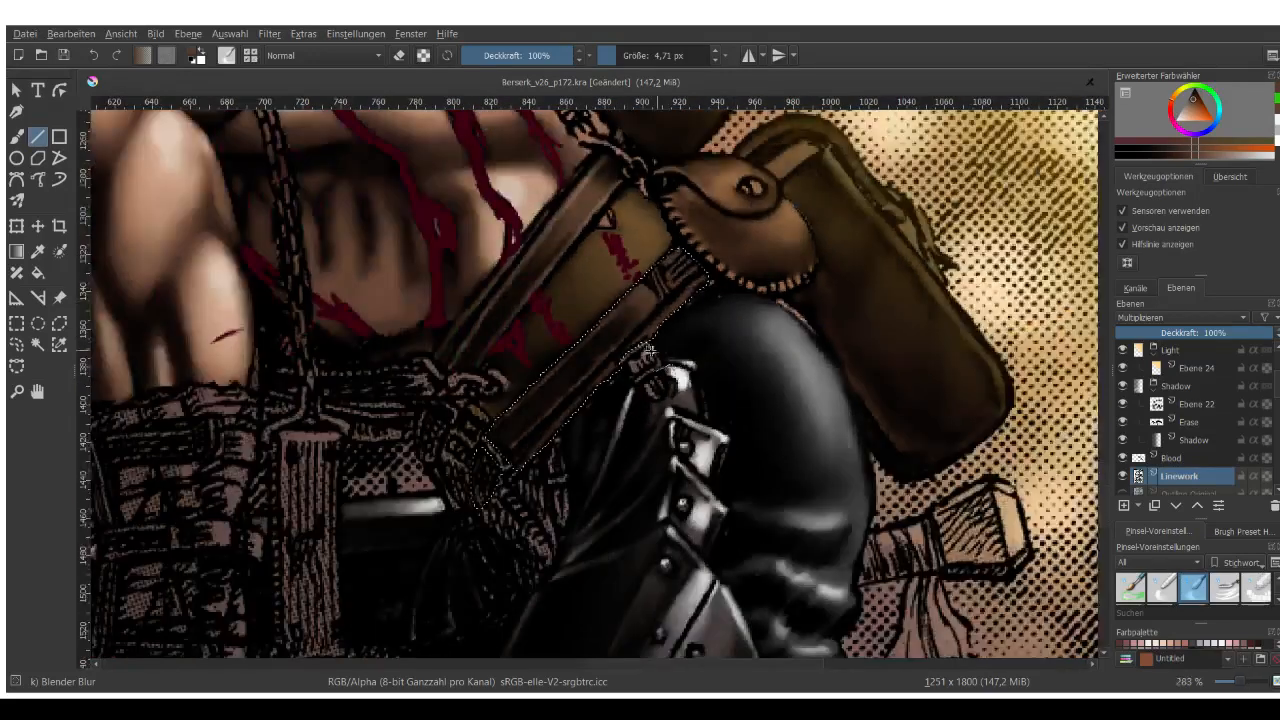
scroll(640, 333, up, 2)
scroll(640, 333, up, 1)
scroll(640, 330, down, 2)
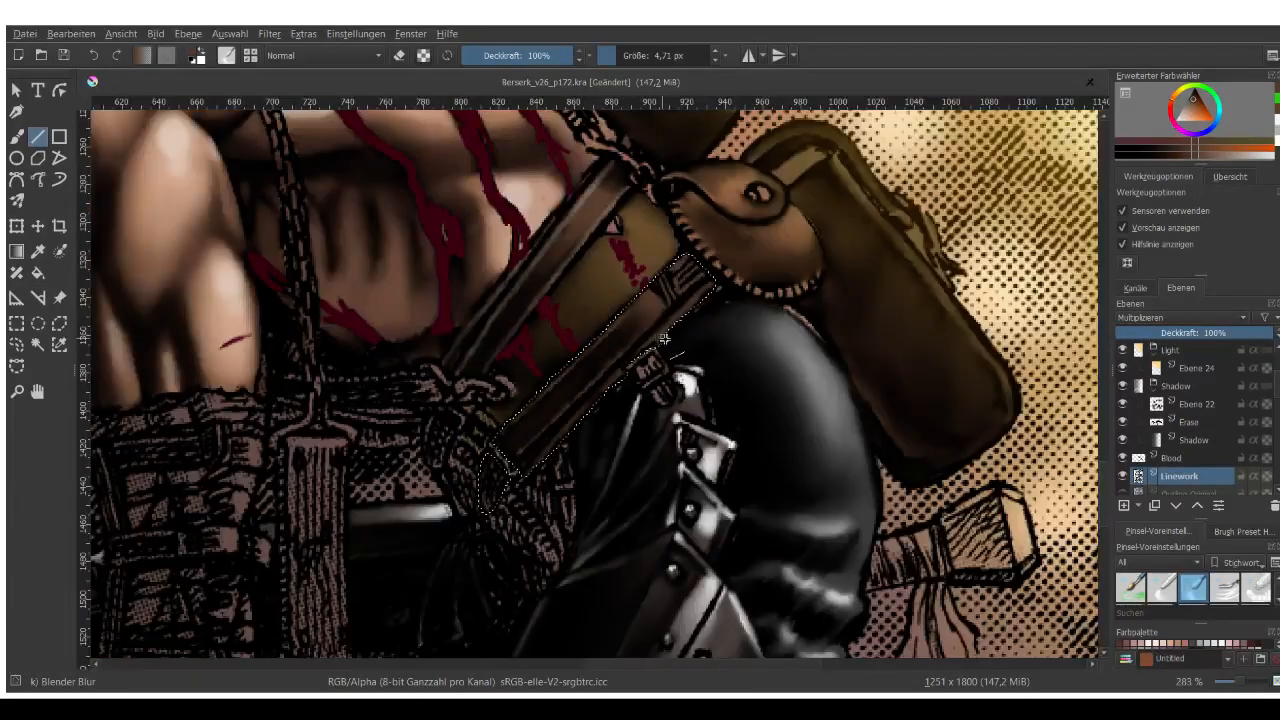
scroll(640, 330, up, 2)
scroll(702, 318, up, 1)
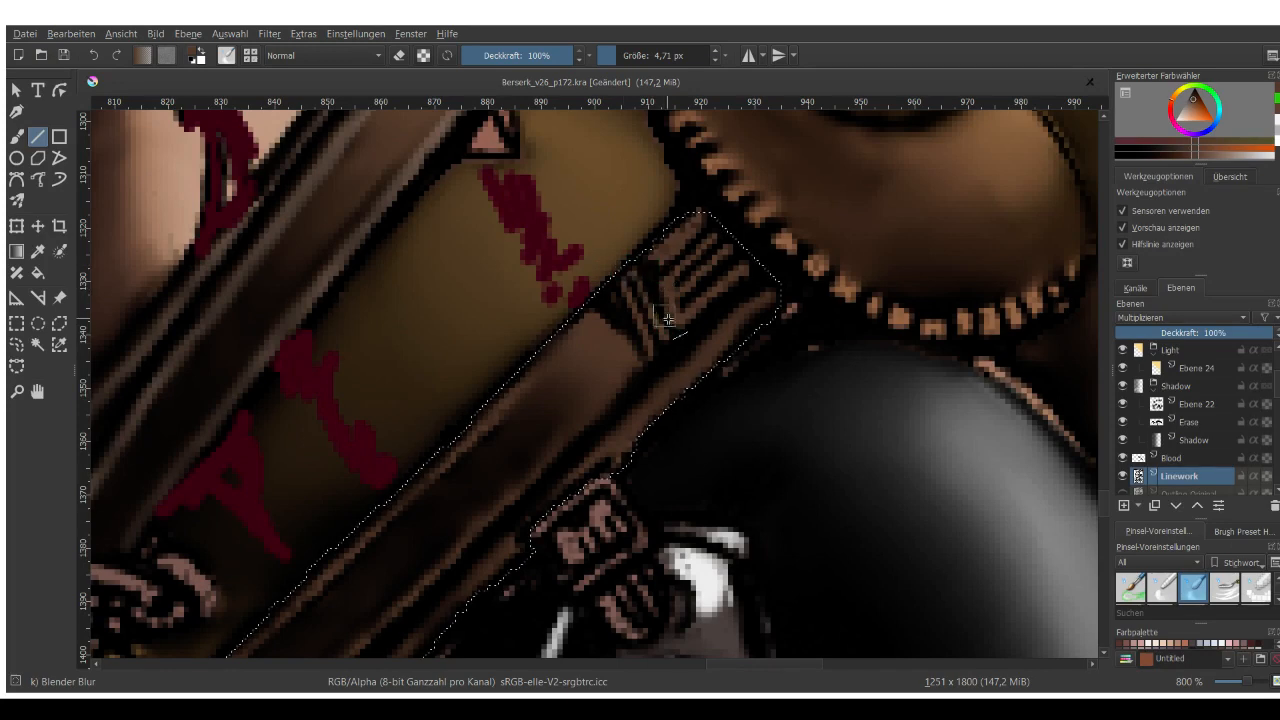
scroll(680, 298, down, 2)
scroll(686, 269, up, 2)
Return to the Freehand Brush and blend the belt's upper edge and inner lines by hand at 4.71 px.
right_click(614, 278)
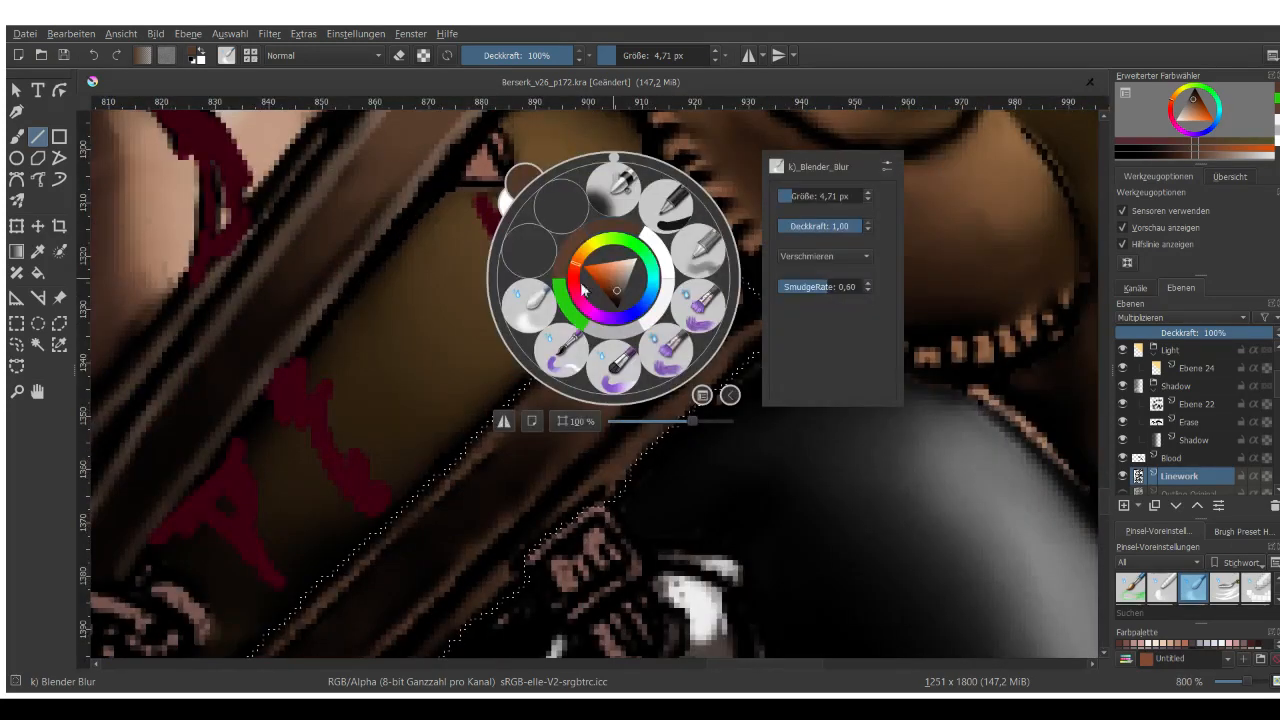
click(498, 474)
right_click(498, 474)
click(16, 137)
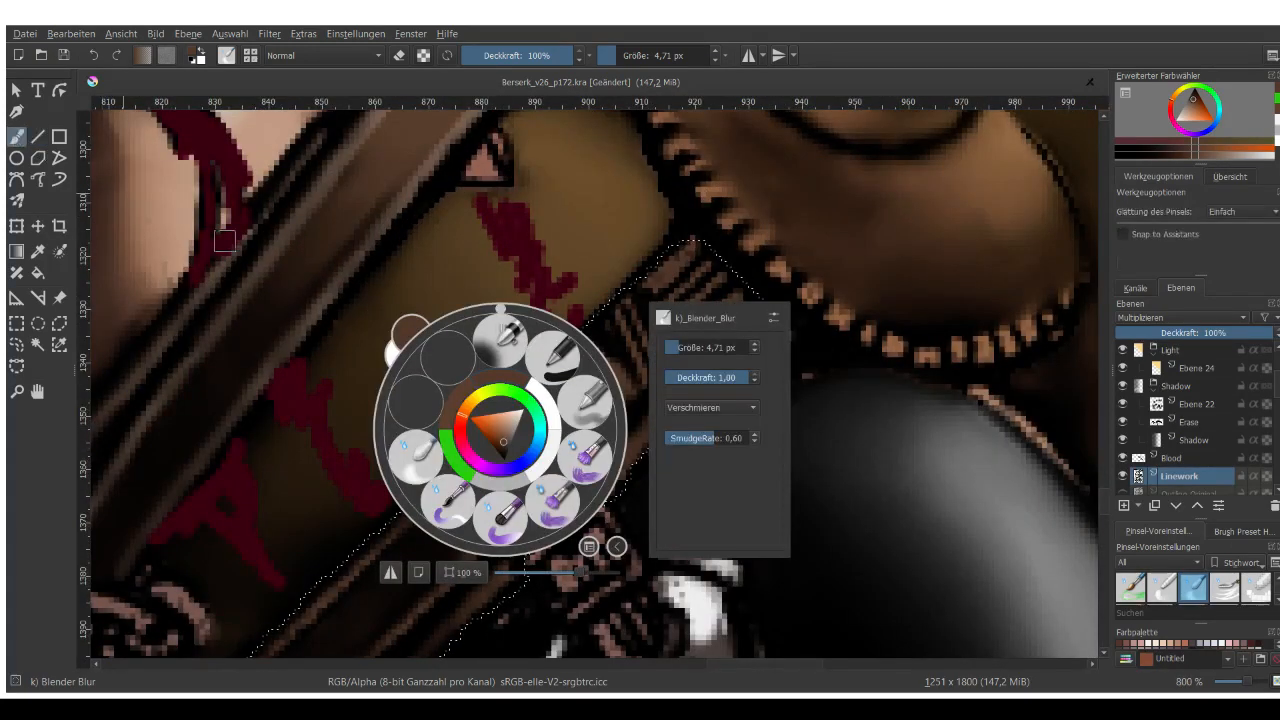
click(331, 347)
scroll(575, 369, up, 1)
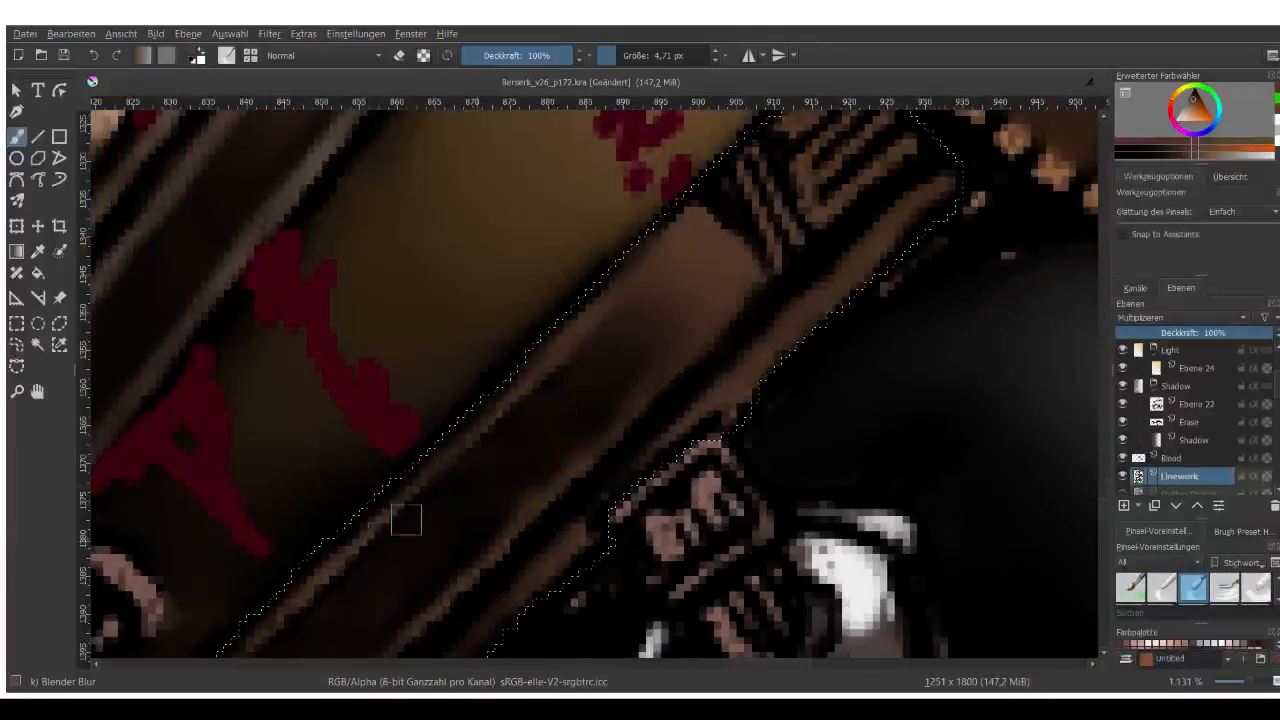
drag(668, 298, 774, 150)
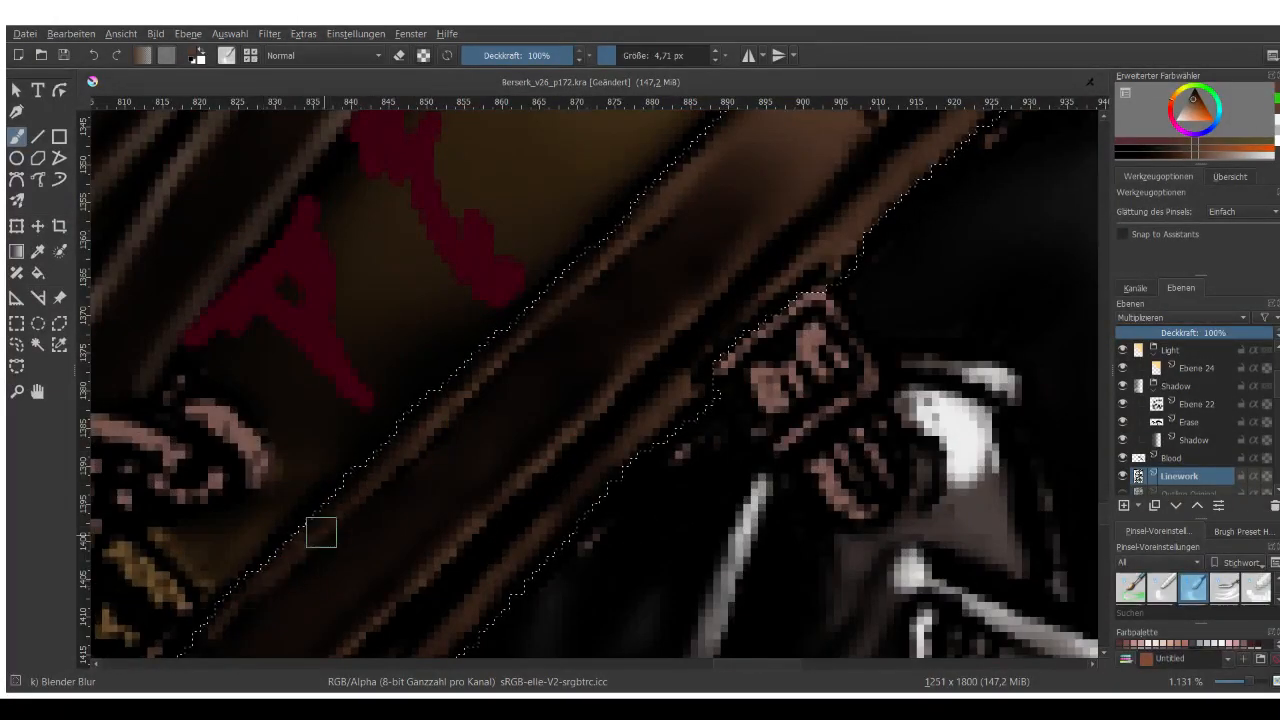
drag(519, 376, 675, 268)
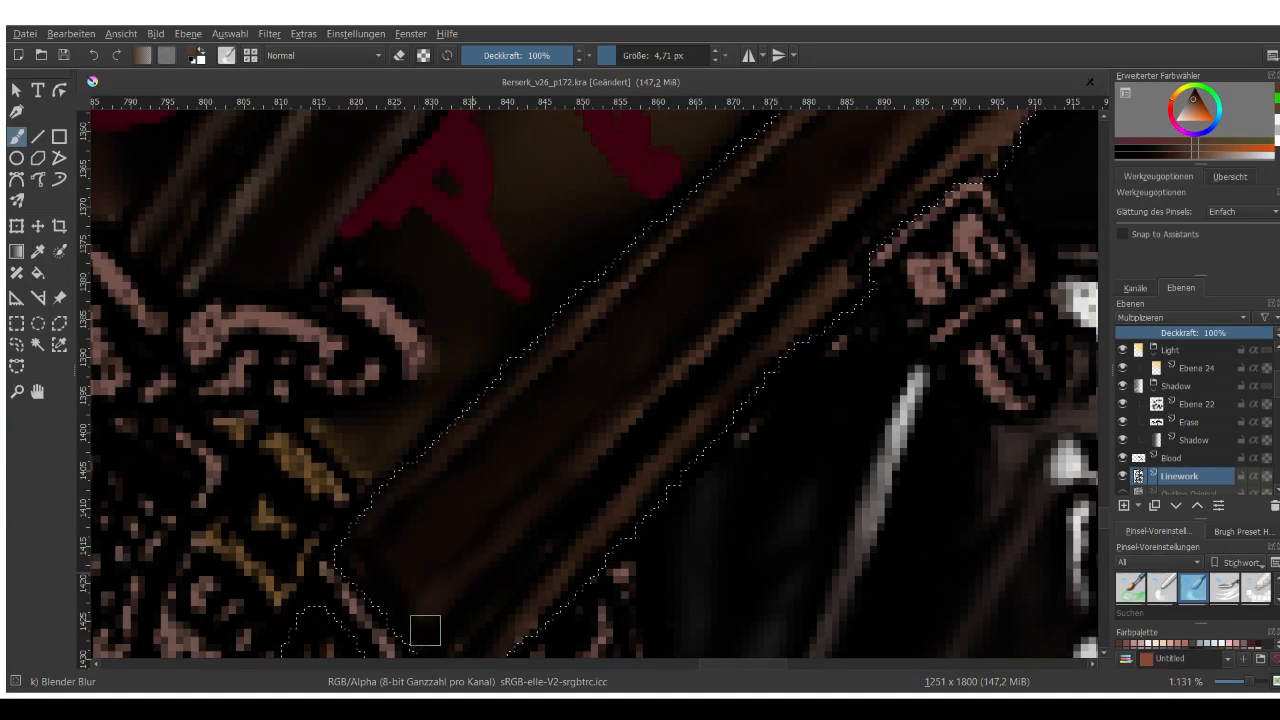
Soften the remaining streaks from the belt's lower end up to the smoothed patch, keeping the 4.71 px blur brush.
scroll(546, 417, down, 3)
scroll(532, 495, up, 2)
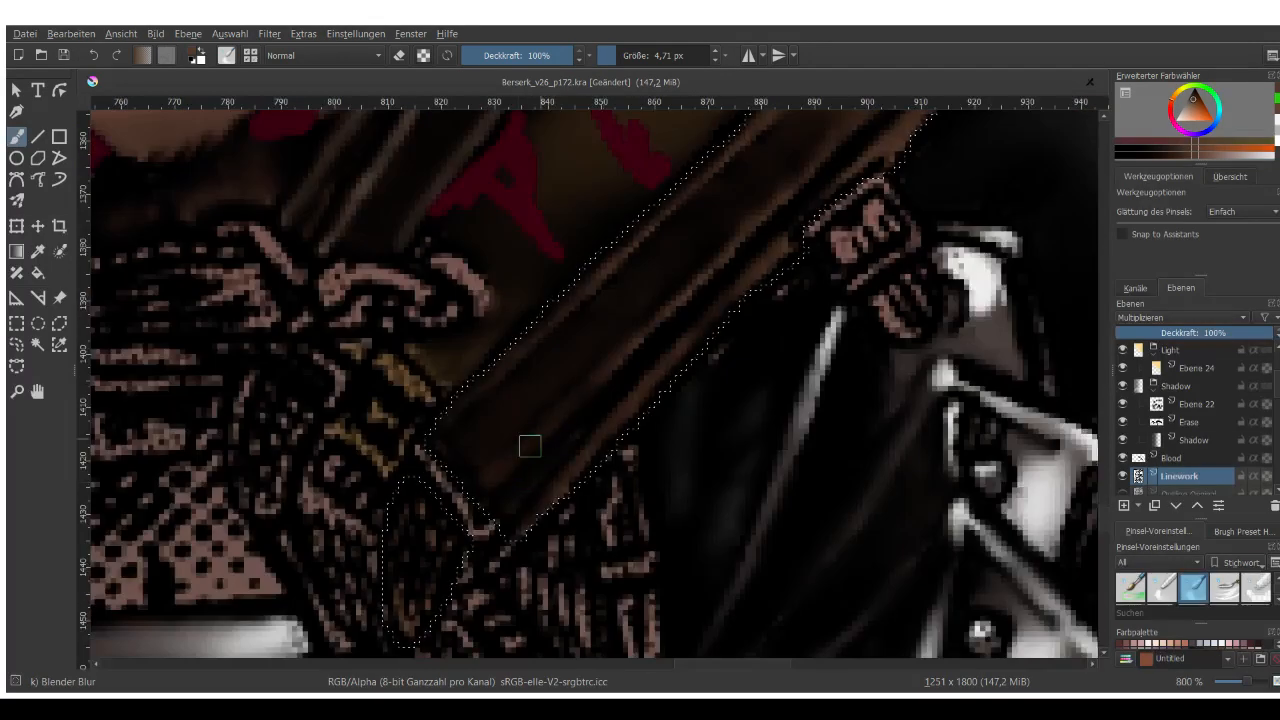
scroll(520, 445, down, 1)
scroll(512, 441, up, 2)
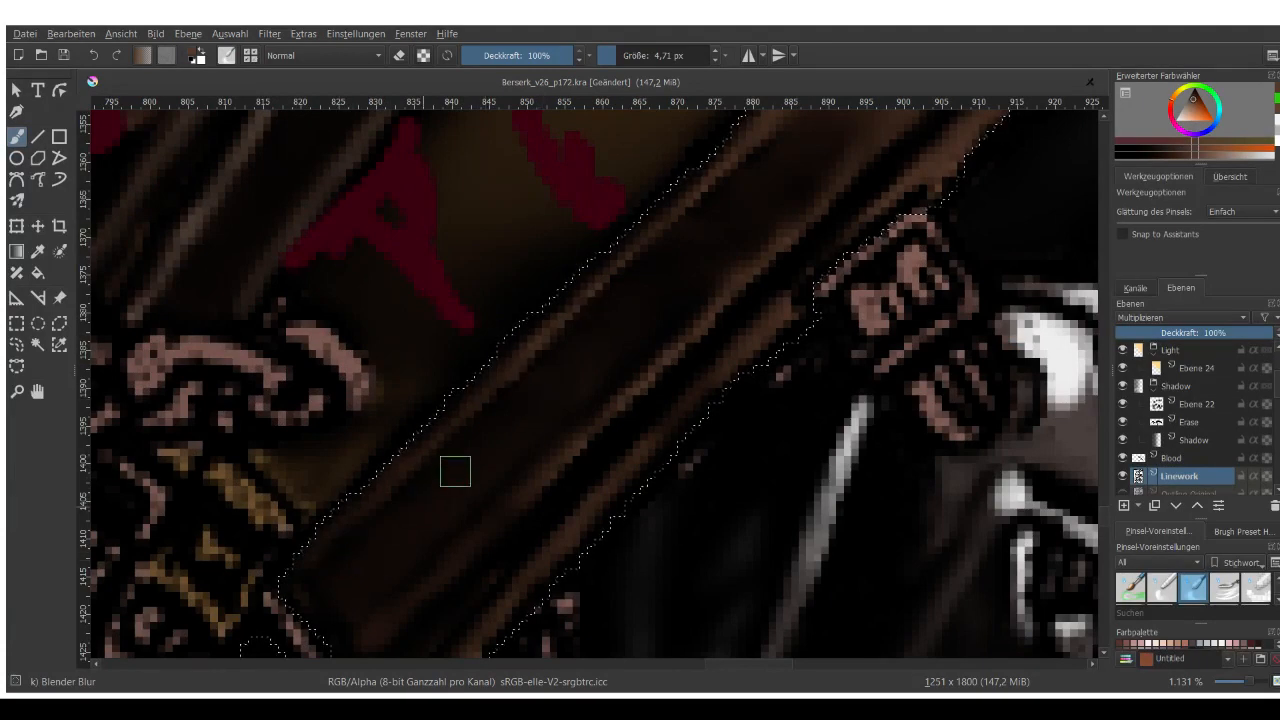
scroll(566, 420, down, 3)
scroll(630, 338, up, 3)
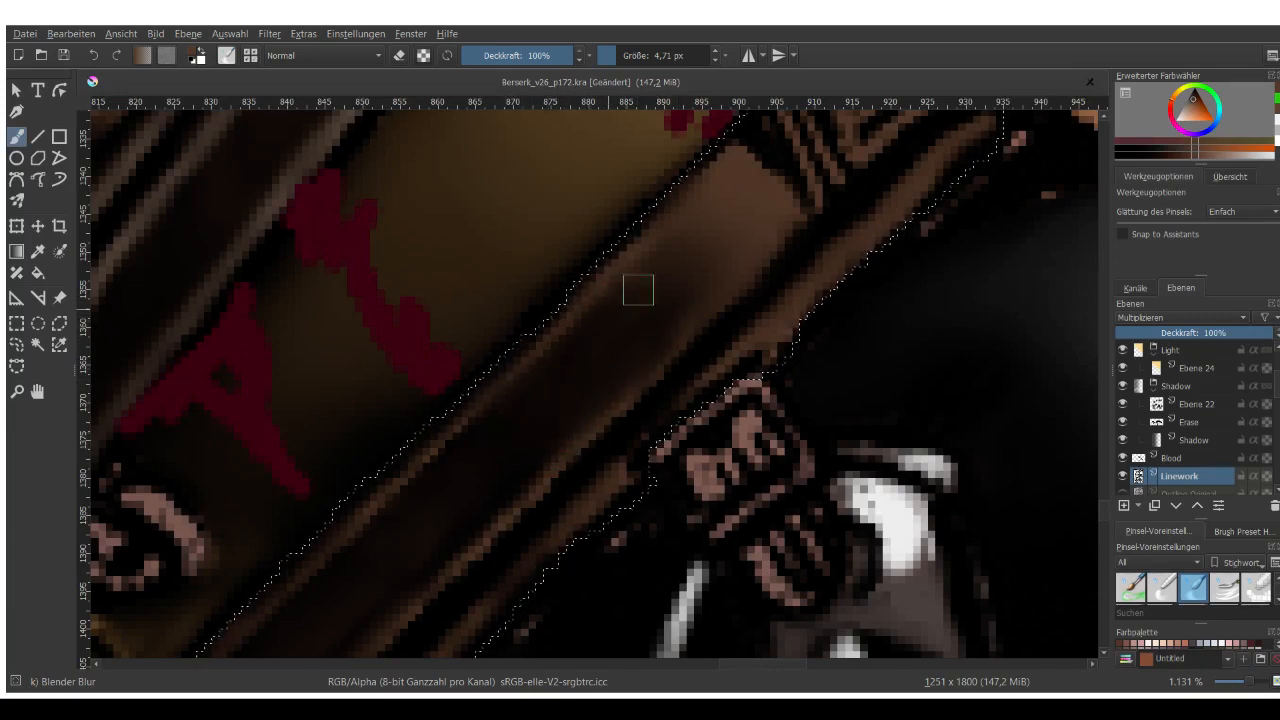
Blend the hatched square at the belt's upper end into smooth dark brown, enlarging the blur brush to 11.78 px.
scroll(638, 290, down, 3)
scroll(595, 315, up, 3)
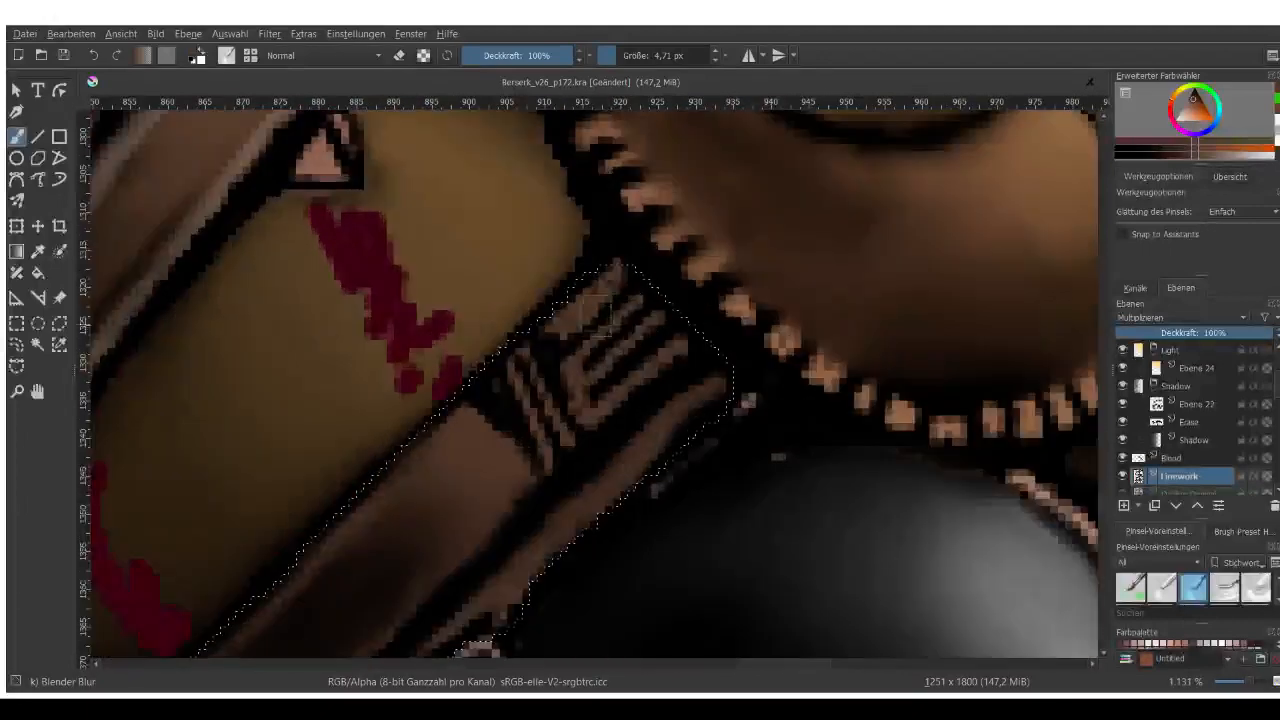
scroll(596, 313, up, 1)
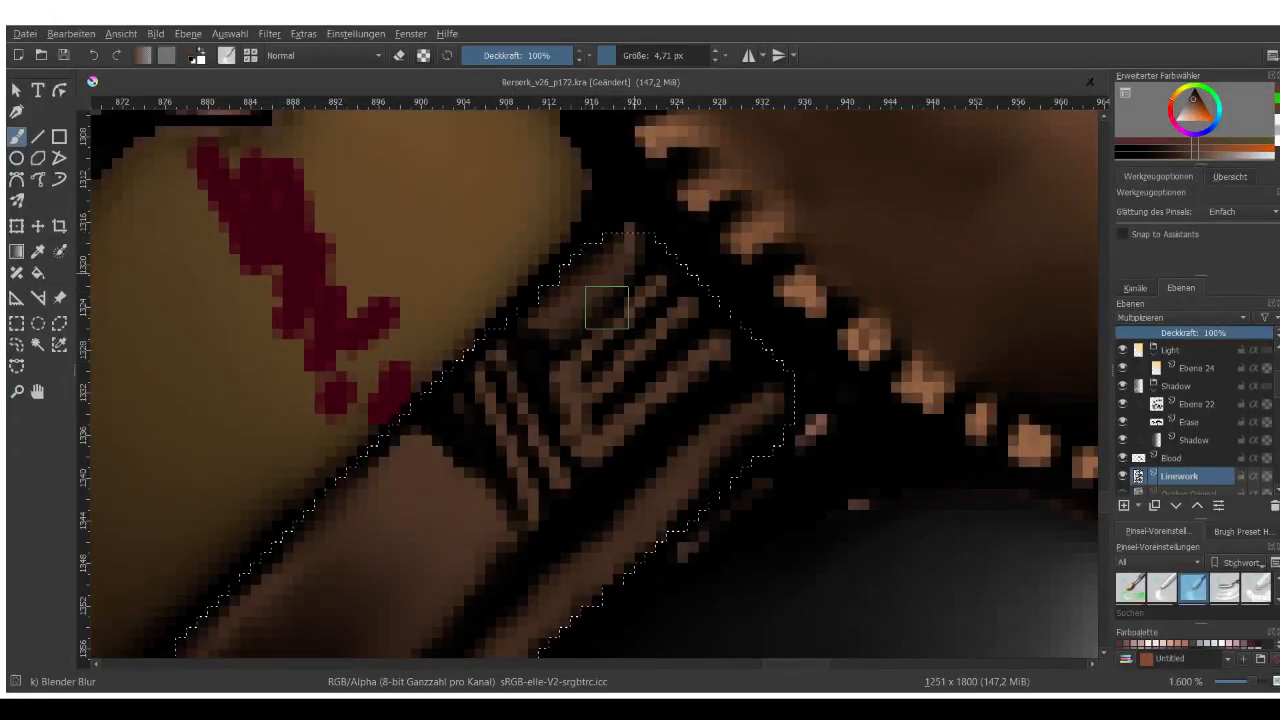
drag(640, 65, 656, 63)
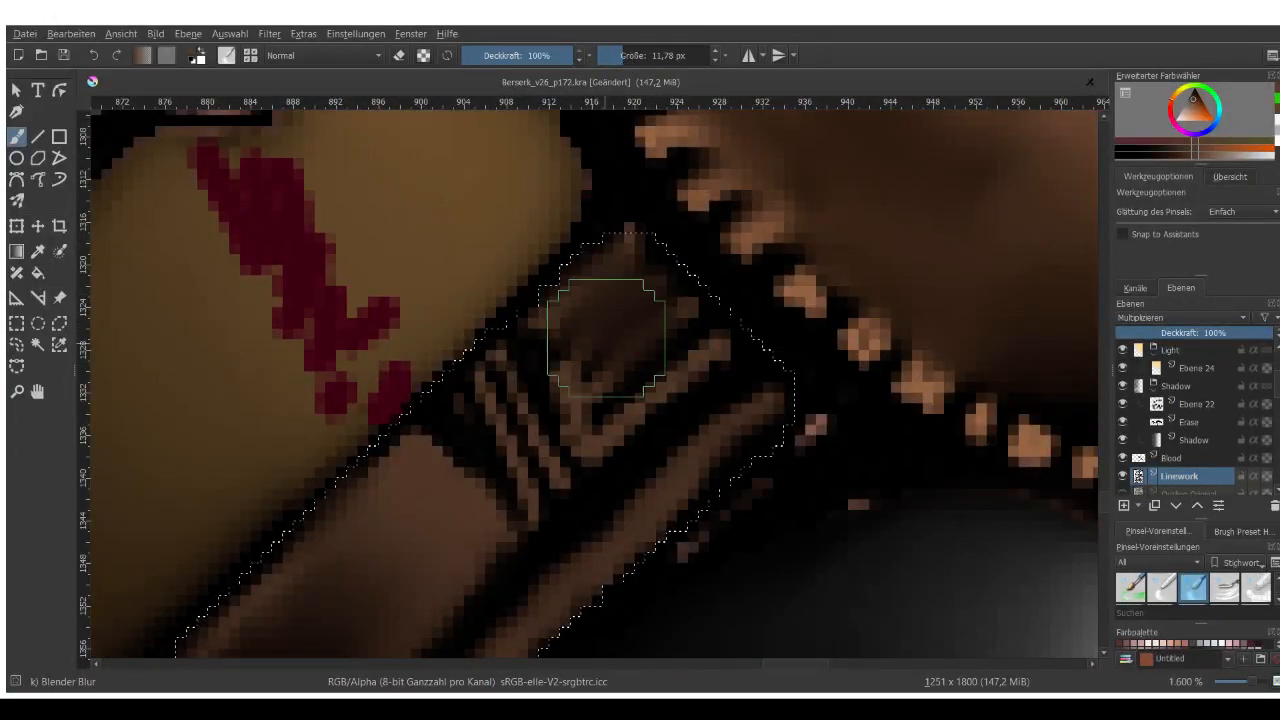
mouse_move(689, 308)
mouse_down()
mouse_move(649, 405)
mouse_move(604, 371)
mouse_move(596, 341)
mouse_move(607, 433)
mouse_move(711, 332)
mouse_move(661, 307)
mouse_move(616, 260)
mouse_move(595, 375)
mouse_move(615, 436)
mouse_move(551, 413)
mouse_up()
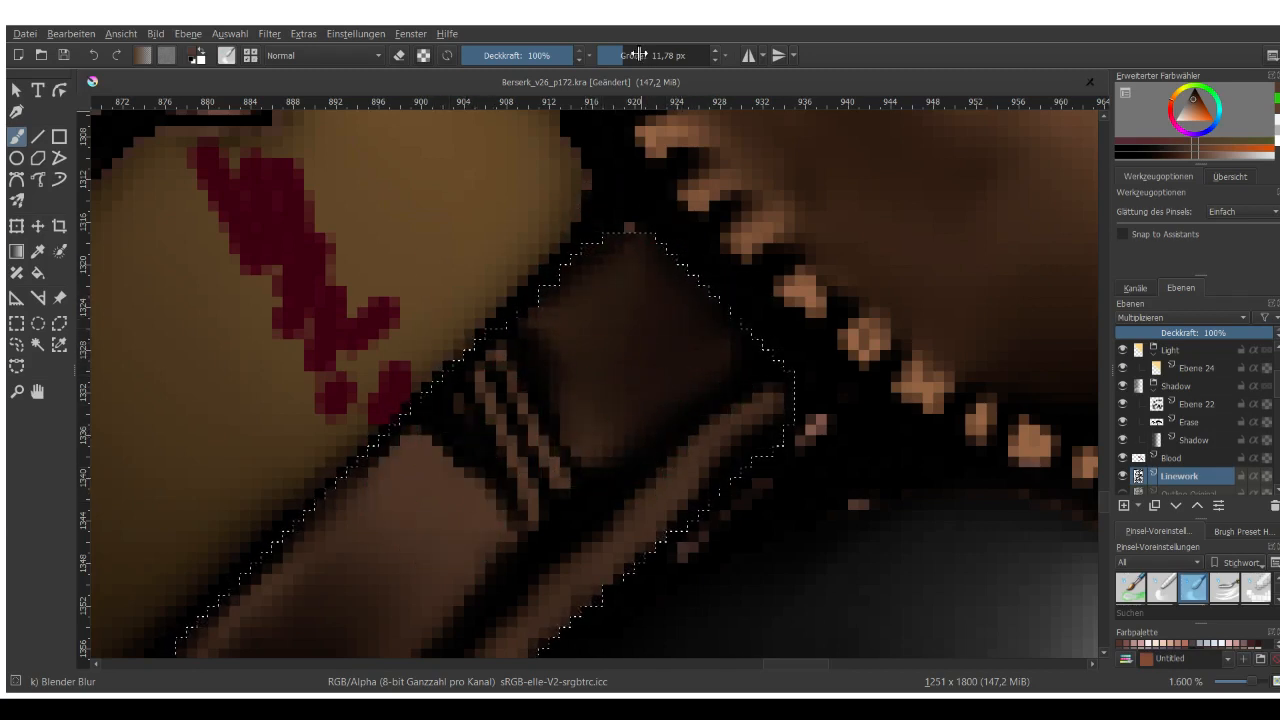
Soften the edge strip and details beside the belt's upper end with the blur brush at 5.23 px.
click(619, 60)
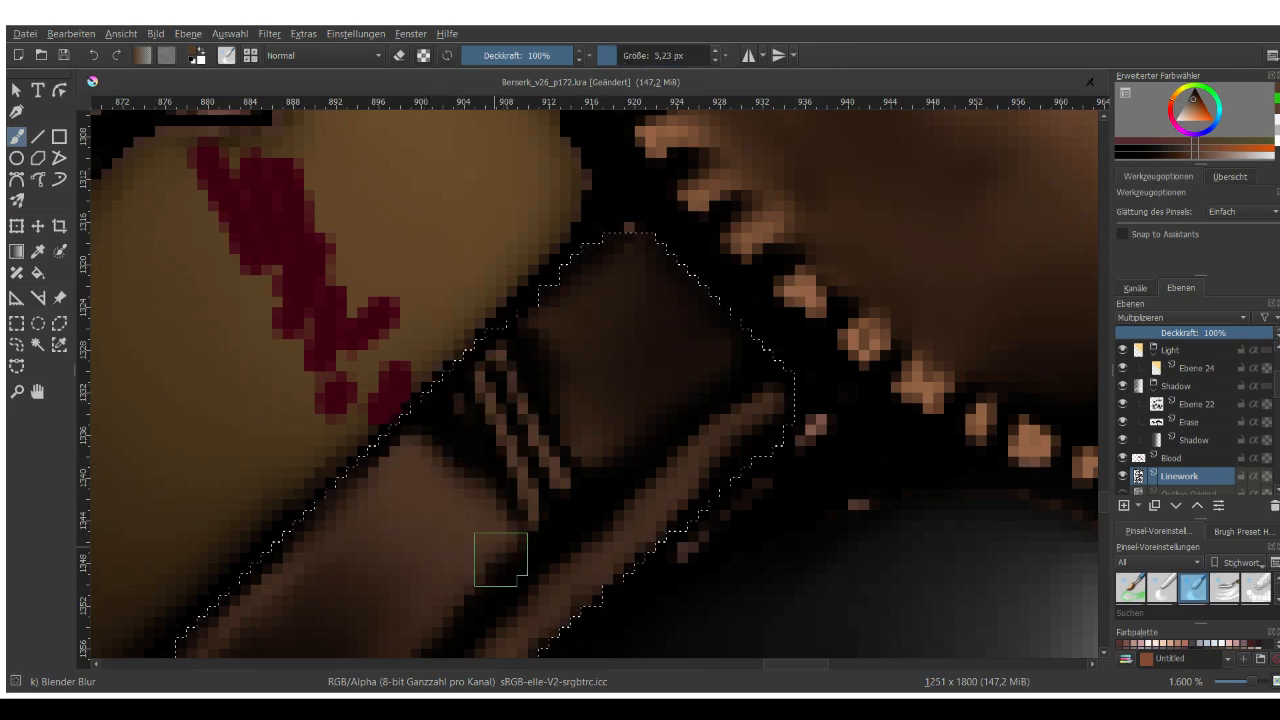
scroll(642, 331, down, 1)
drag(603, 423, 642, 393)
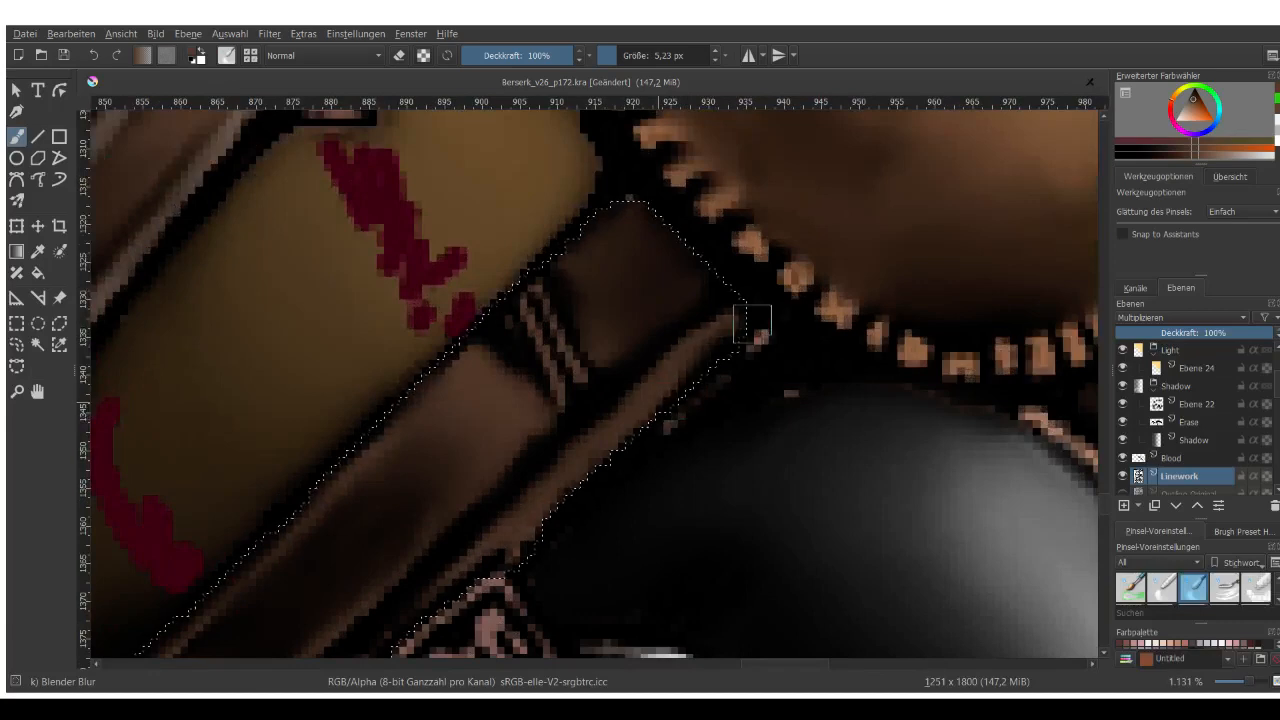
Erase a straight highlight along the belt's lower edge strip using the Line tool with Airbrush Soft Soft in eraser mode, 2.96 px at 100% opacity.
scroll(690, 360, down, 8)
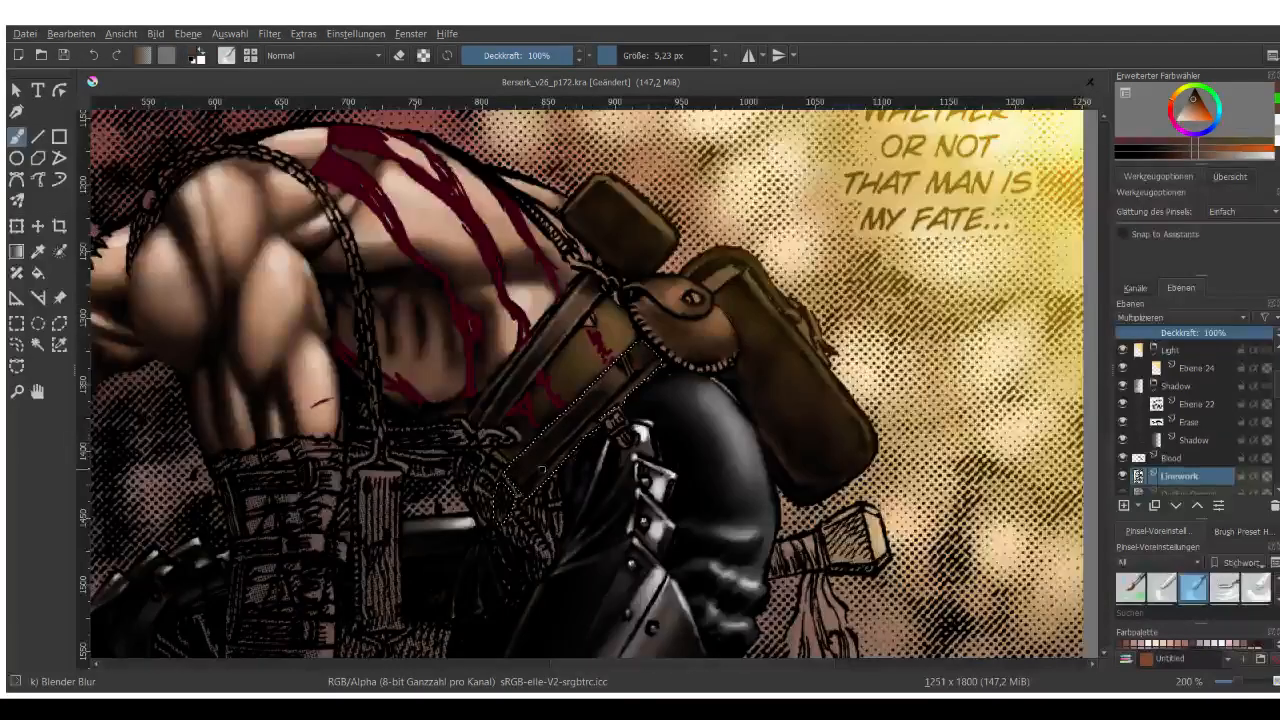
scroll(542, 470, up, 5)
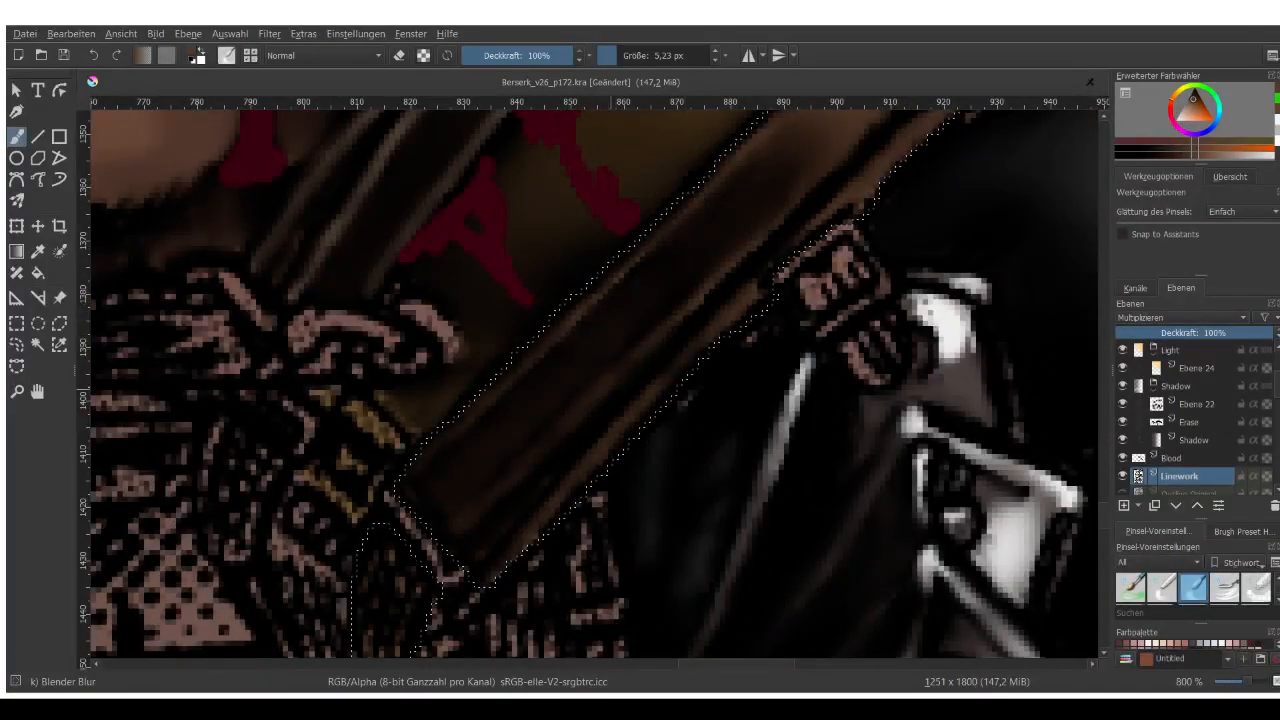
right_click(617, 266)
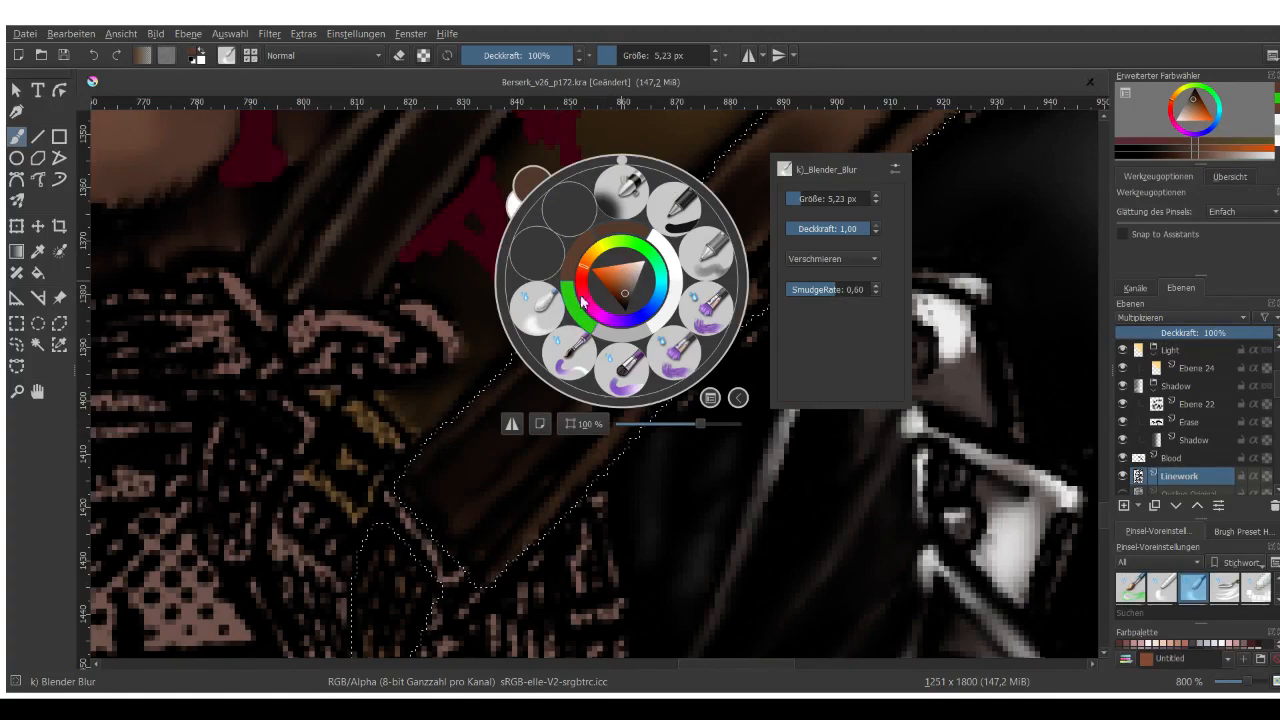
click(630, 214)
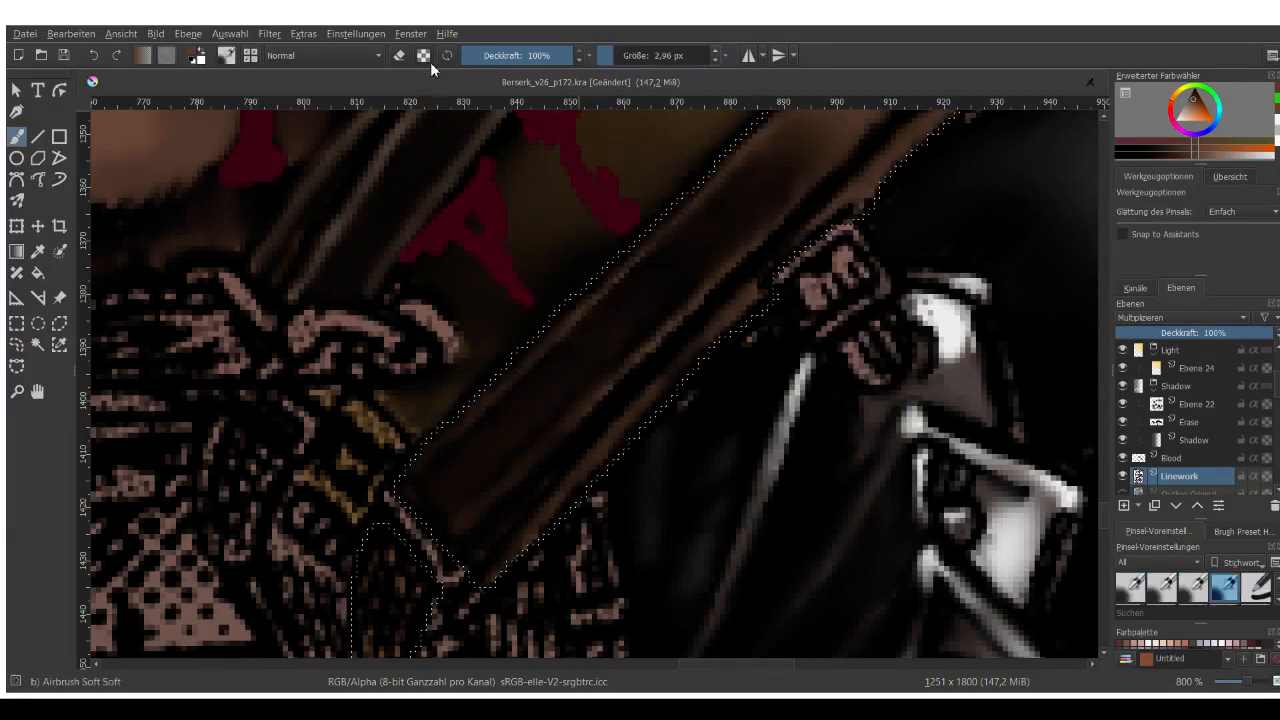
click(498, 63)
click(399, 55)
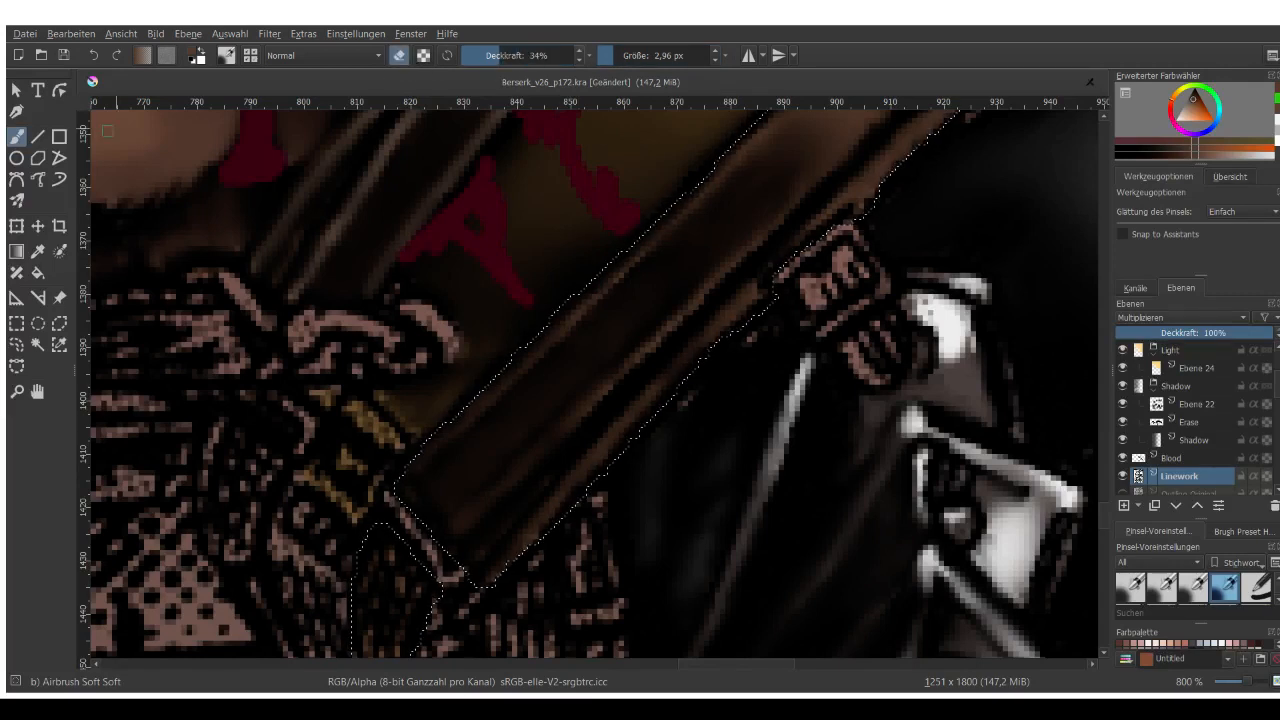
click(37, 139)
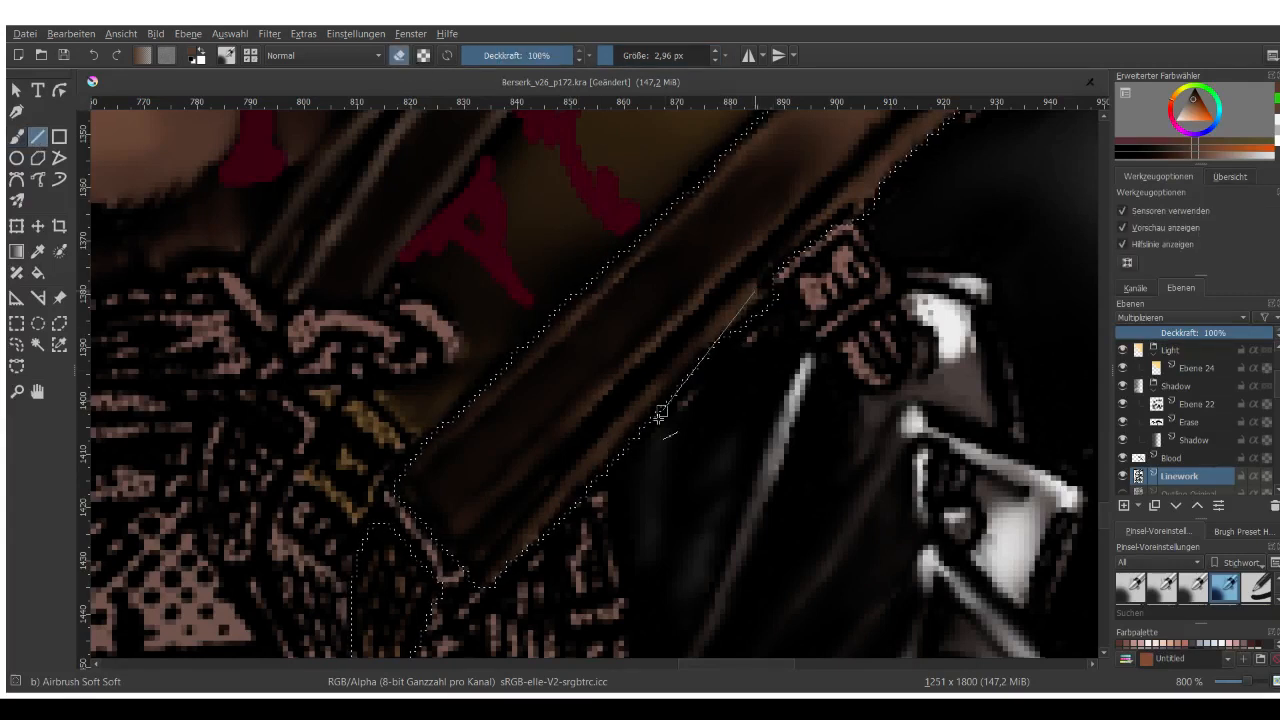
scroll(614, 430, down, 2)
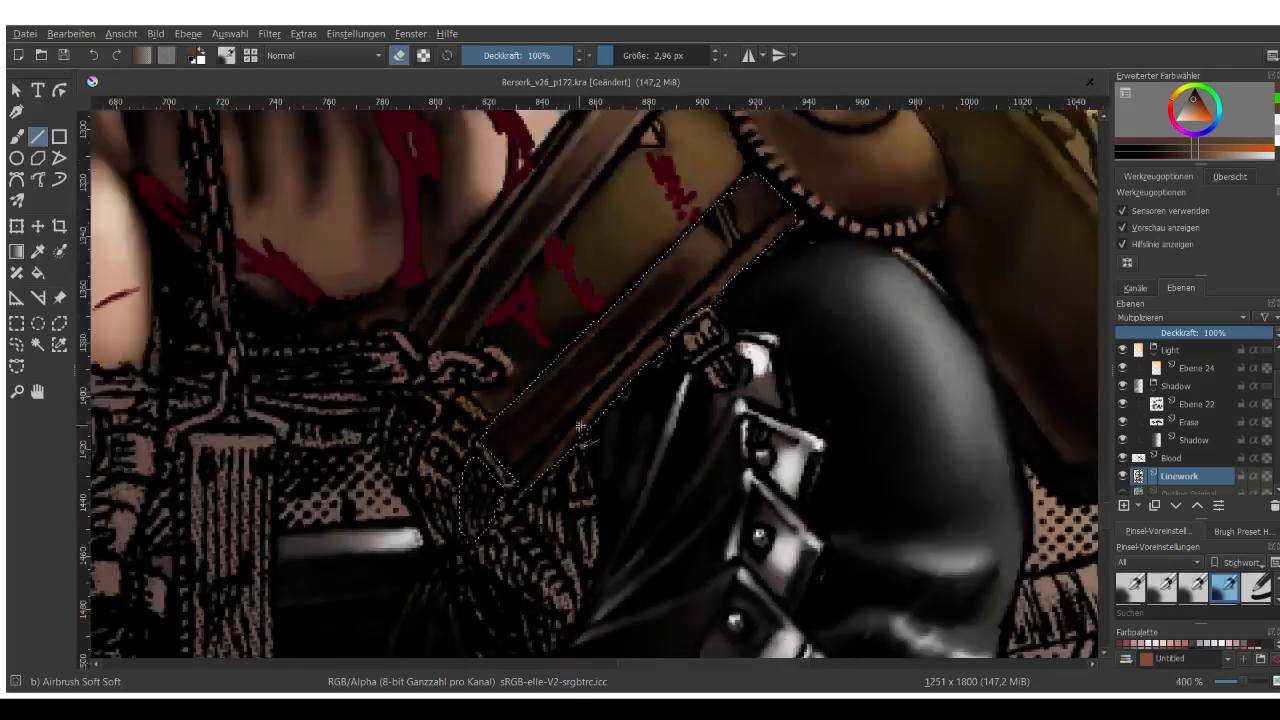
scroll(614, 430, up, 3)
mouse_move(617, 380)
mouse_down()
mouse_move(522, 506)
mouse_move(507, 507)
mouse_up()
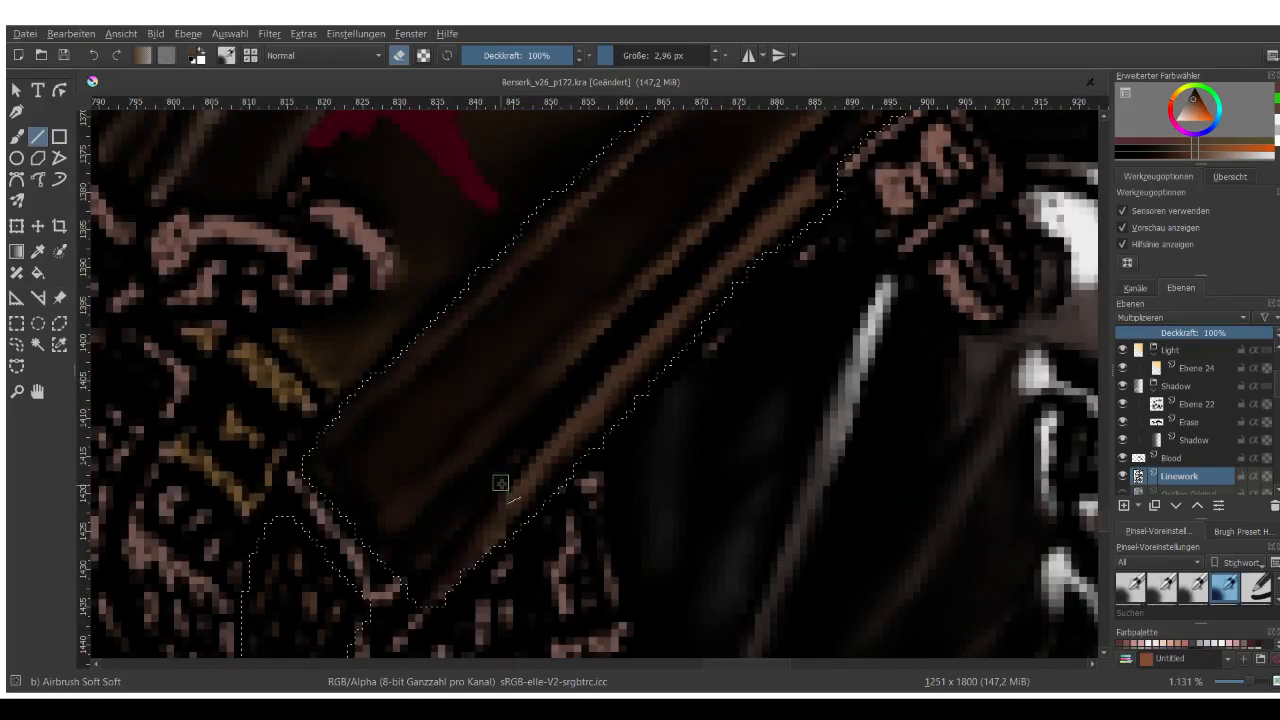
Erase straight highlight lines along the belt's upper edge with the 2.96 px soft airbrush.
scroll(500, 483, down, 3)
scroll(535, 375, up, 2)
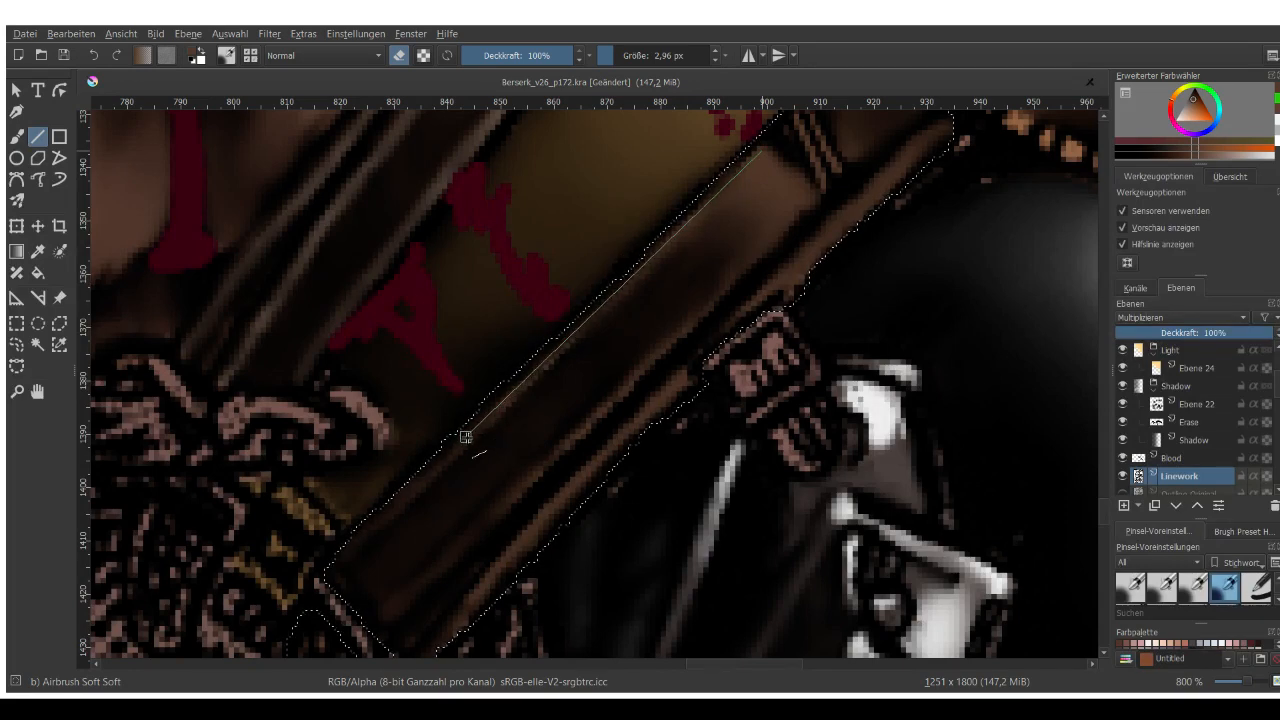
scroll(630, 380, down, 3)
scroll(620, 386, up, 4)
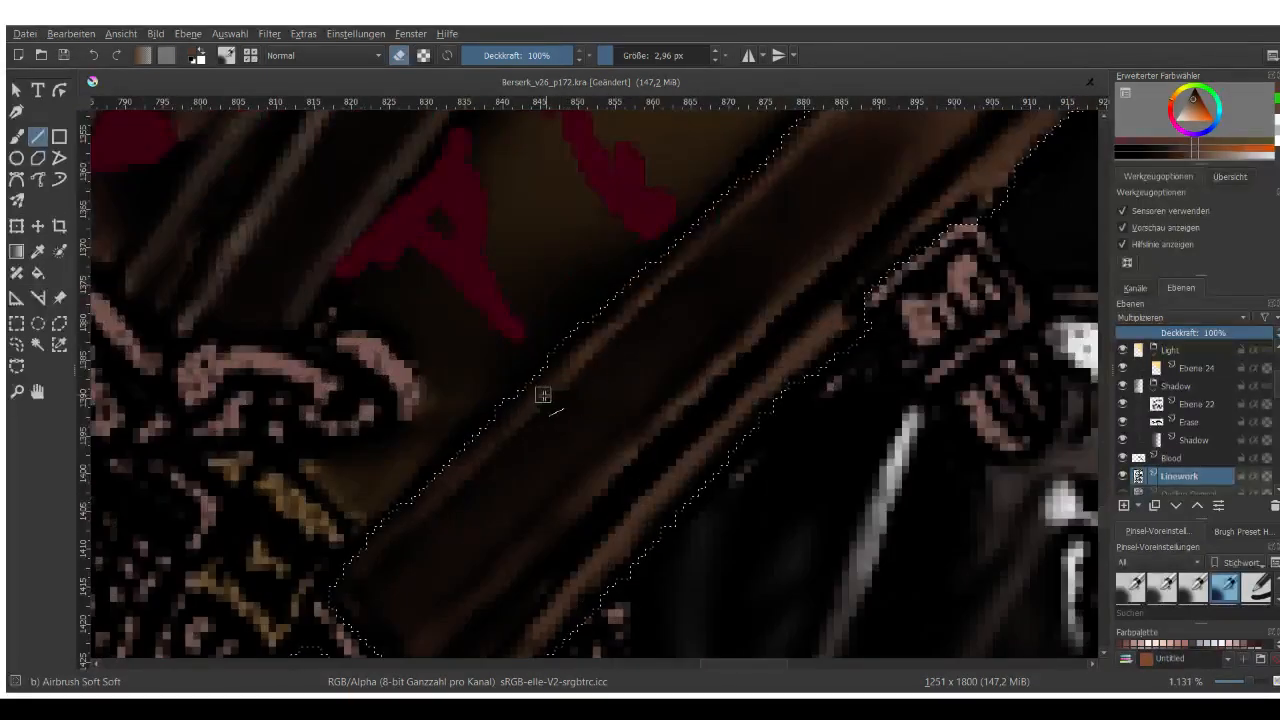
drag(543, 393, 906, 226)
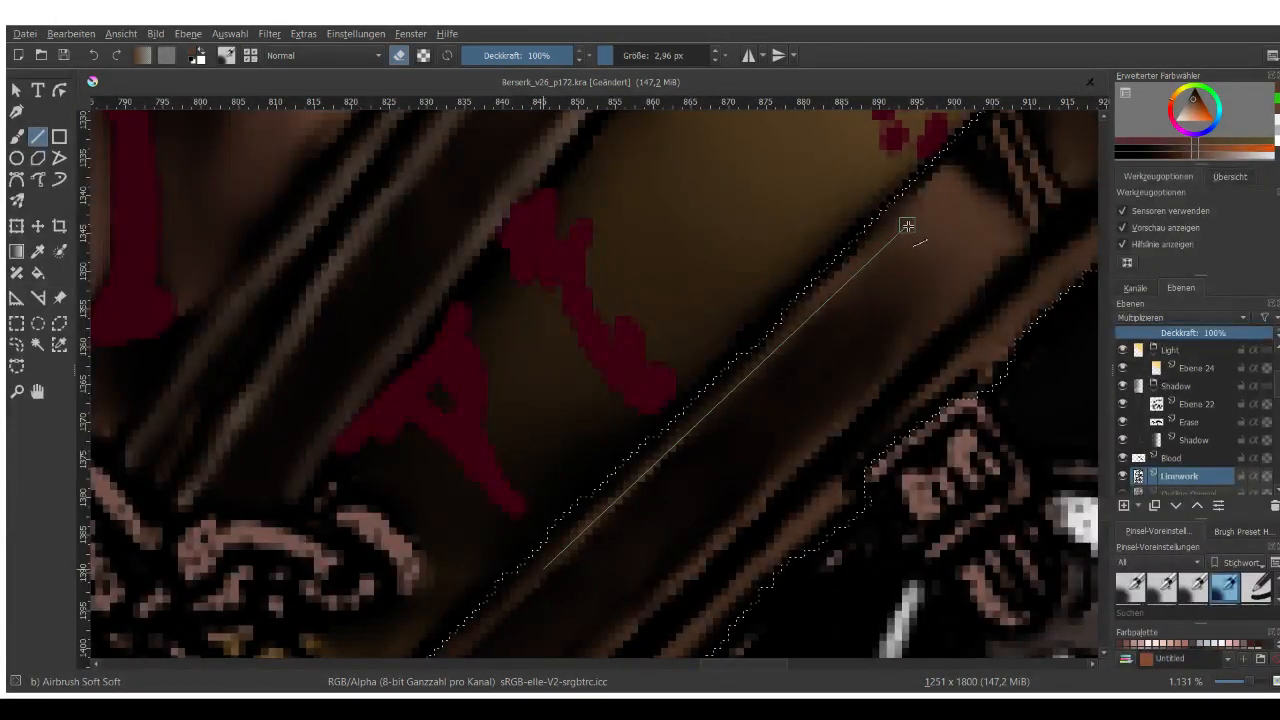
scroll(690, 236, down, 2)
scroll(690, 236, down, 3)
scroll(606, 391, up, 2)
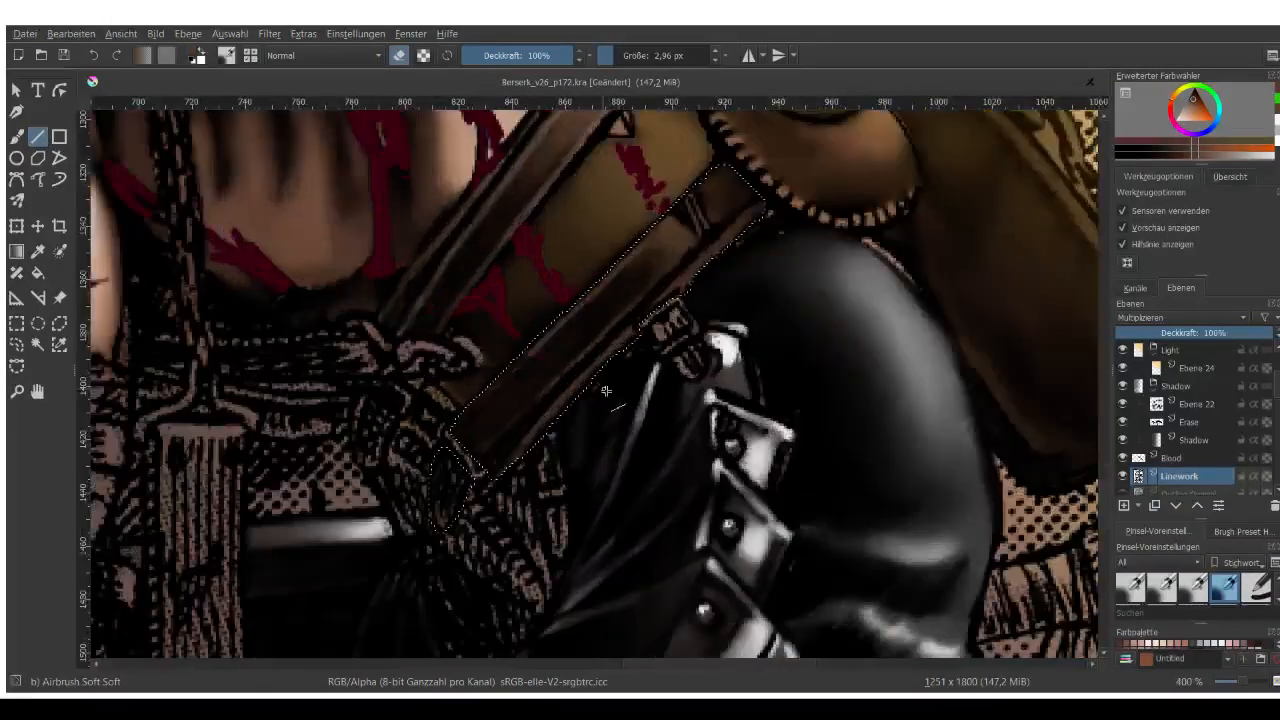
Erase a straight highlight along the inner line near the belt's lower side, keeping the 2.96 px eraser at 100% opacity.
scroll(568, 379, up, 1)
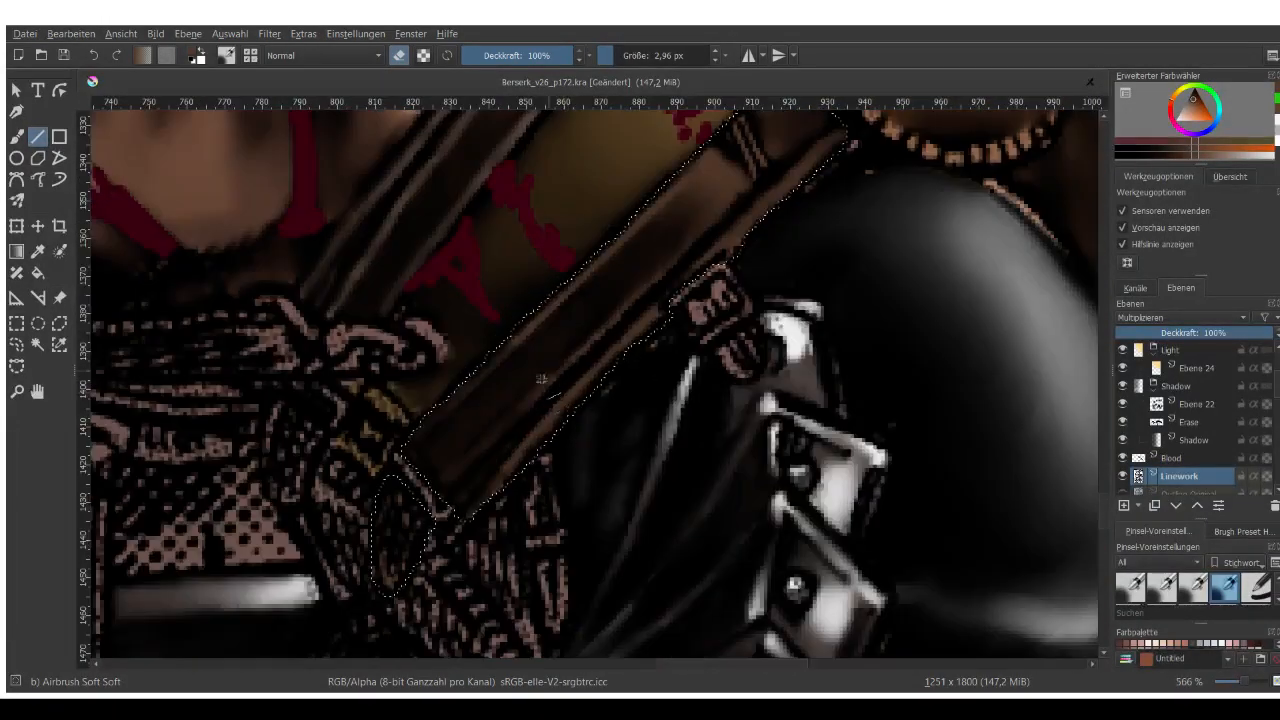
right_click(539, 370)
right_click(588, 388)
scroll(590, 389, up, 2)
drag(684, 246, 697, 240)
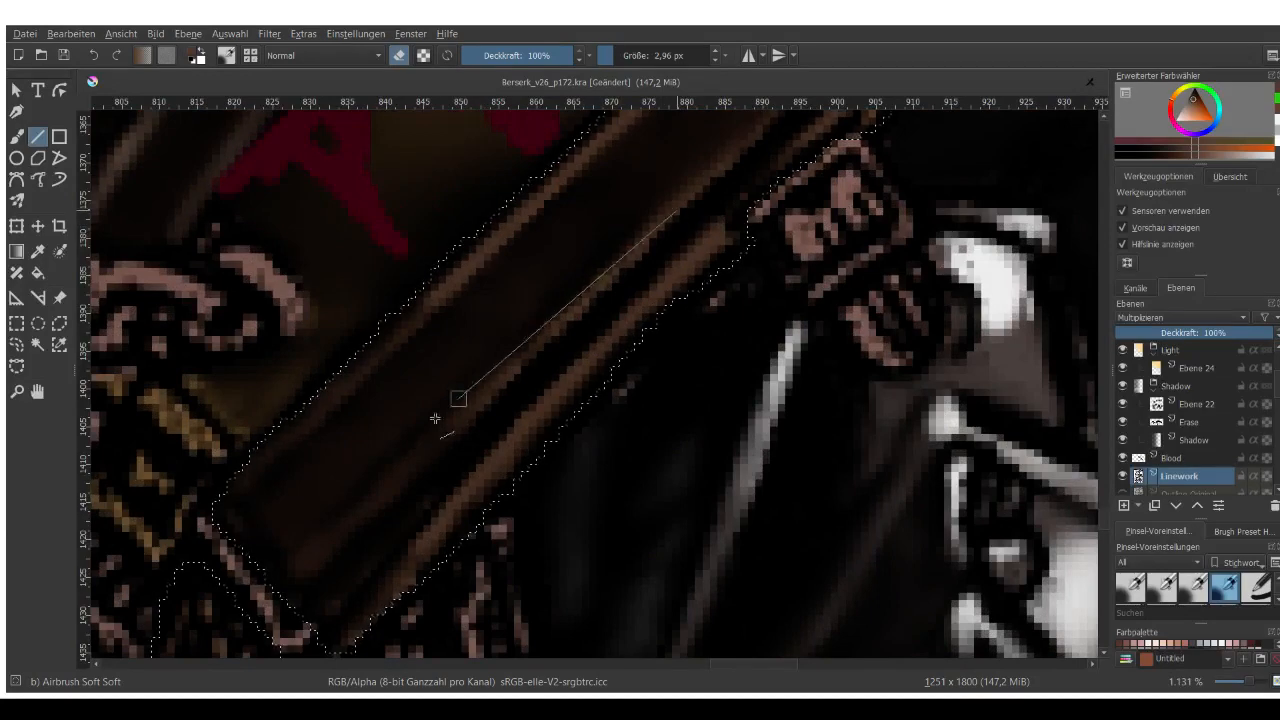
scroll(641, 377, down, 2)
scroll(567, 412, up, 2)
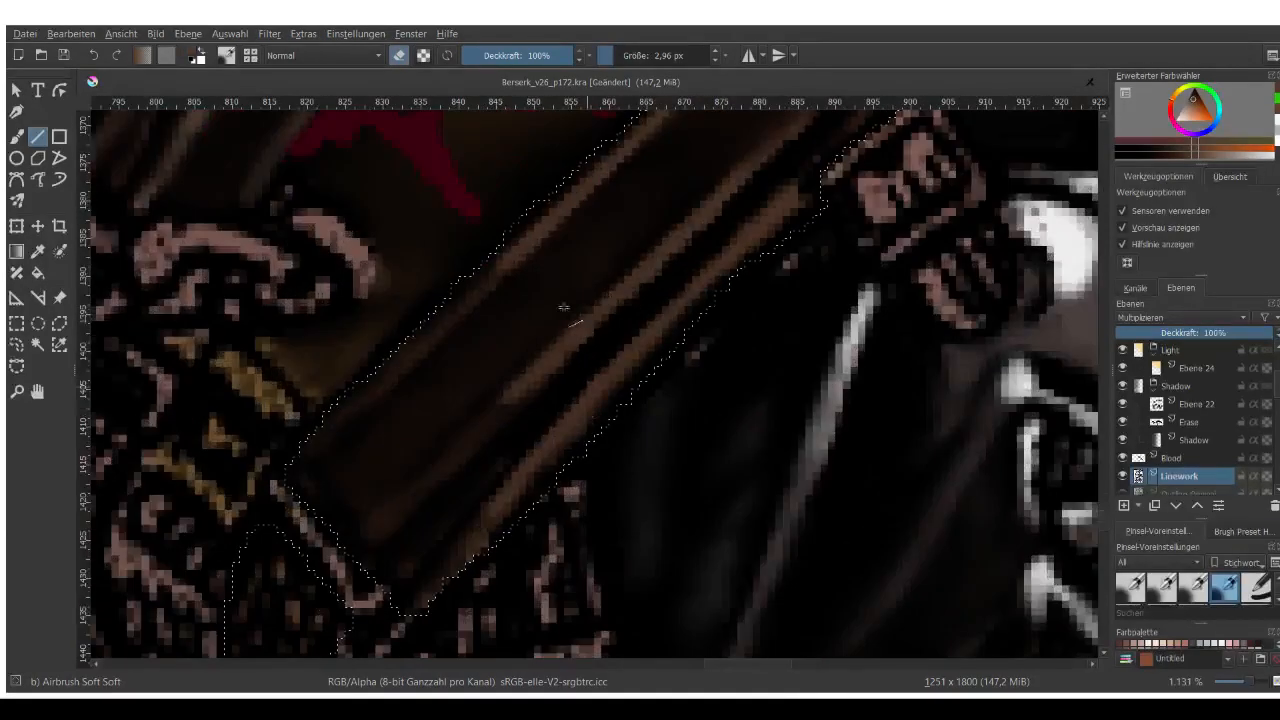
Reduce the eraser opacity to 57% and extend the inner-line highlight down to the belt's lower end.
drag(543, 57, 525, 55)
mouse_move(529, 388)
mouse_down()
mouse_move(719, 225)
mouse_move(777, 146)
mouse_up()
scroll(727, 342, down, 2)
scroll(631, 376, up, 2)
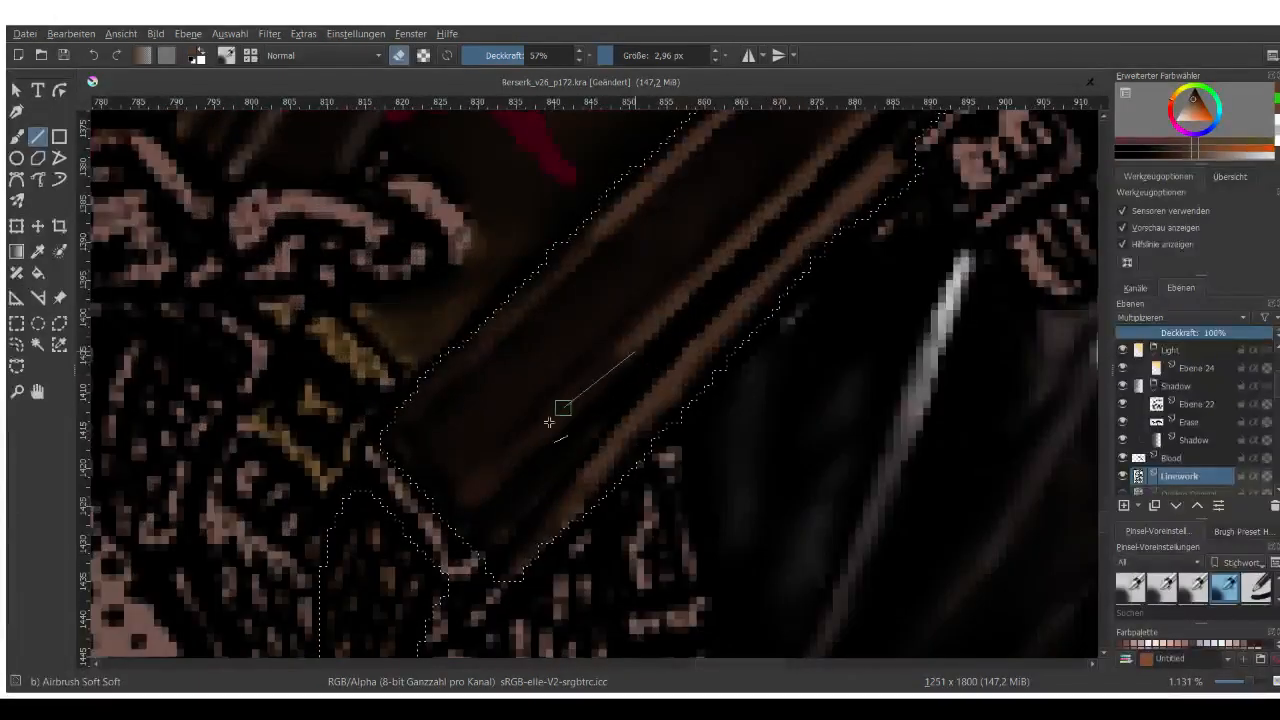
drag(472, 496, 650, 333)
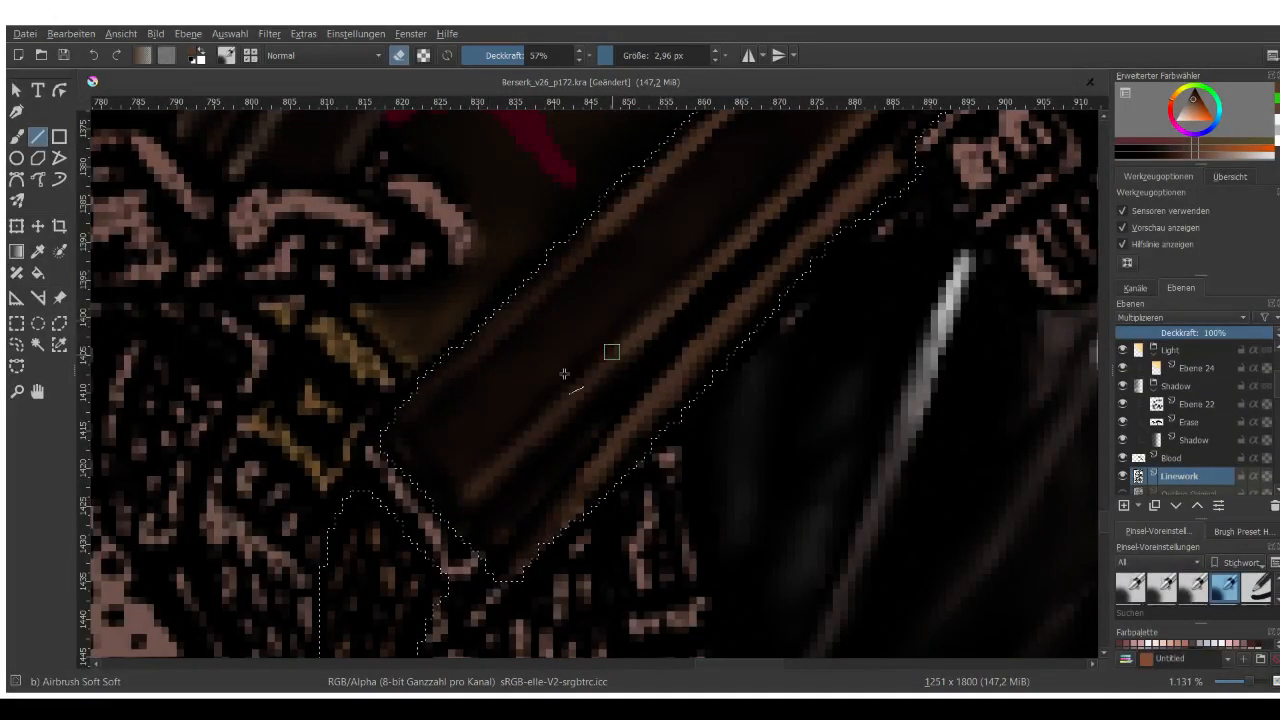
scroll(368, 491, down, 2)
Soften the belt's new highlights freehand with the Blender Blur brush at 17.07 px and 55% opacity.
right_click(540, 358)
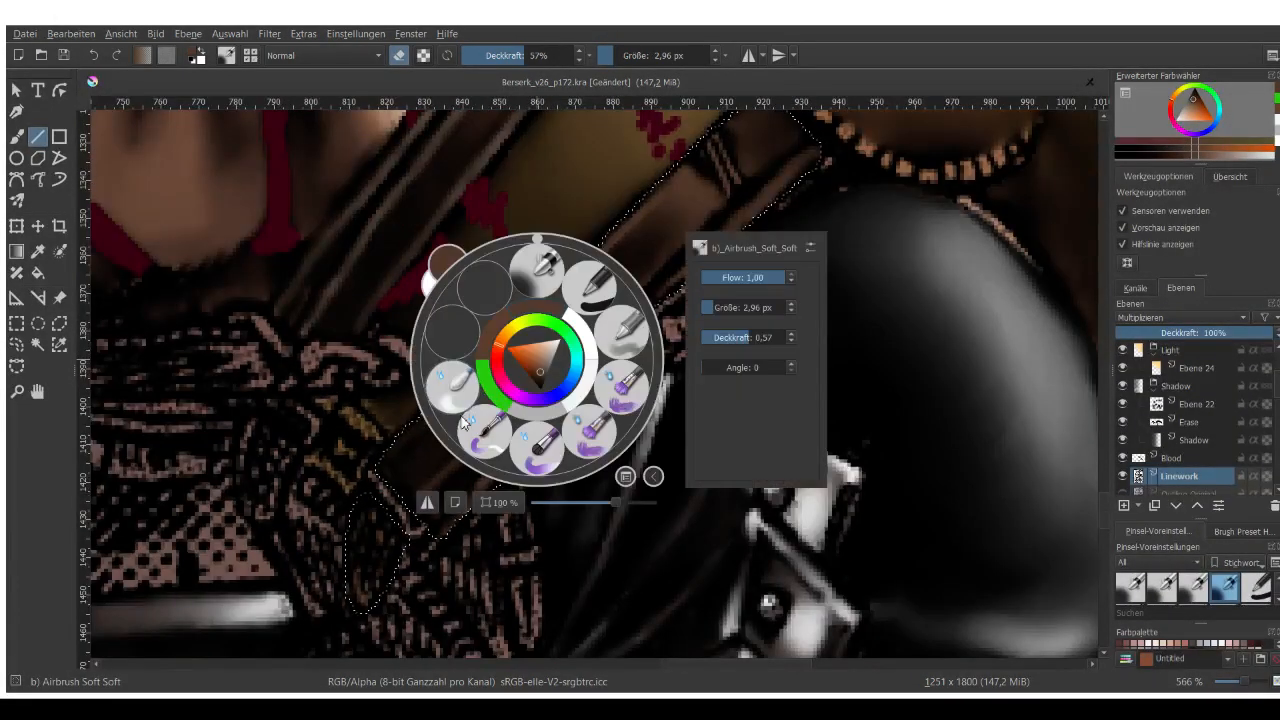
click(583, 437)
click(627, 56)
click(500, 56)
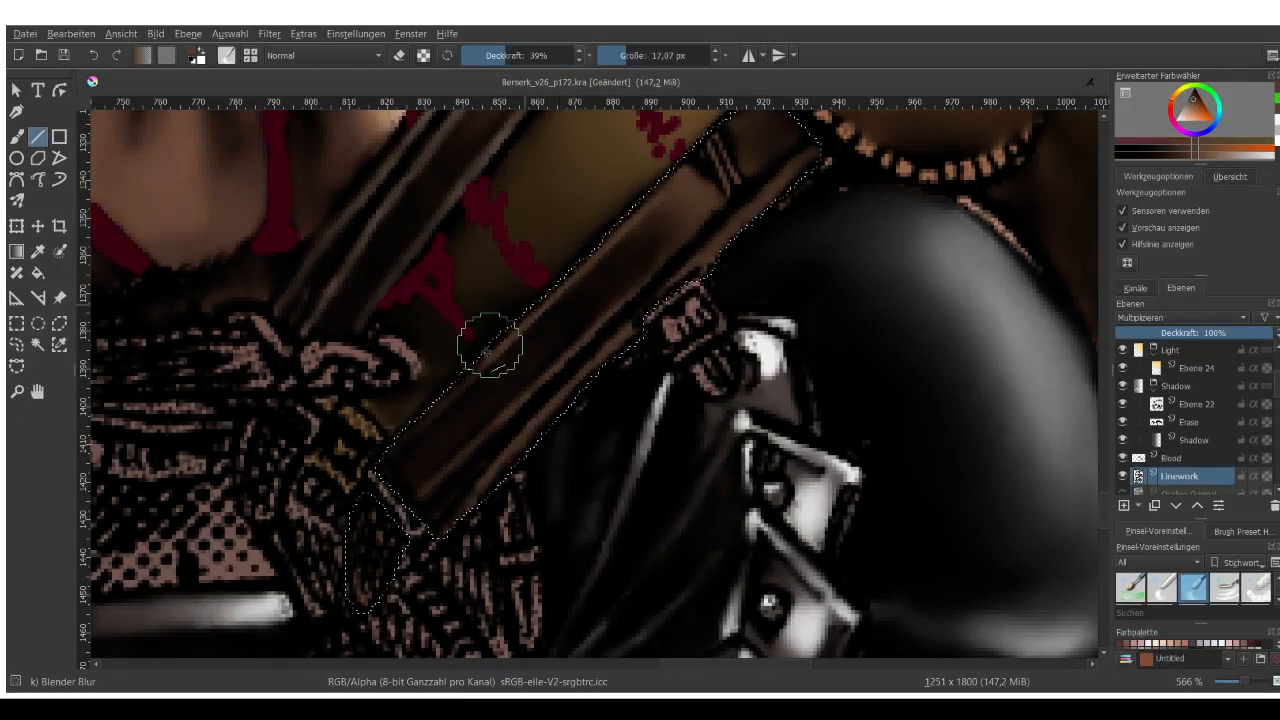
key(b)
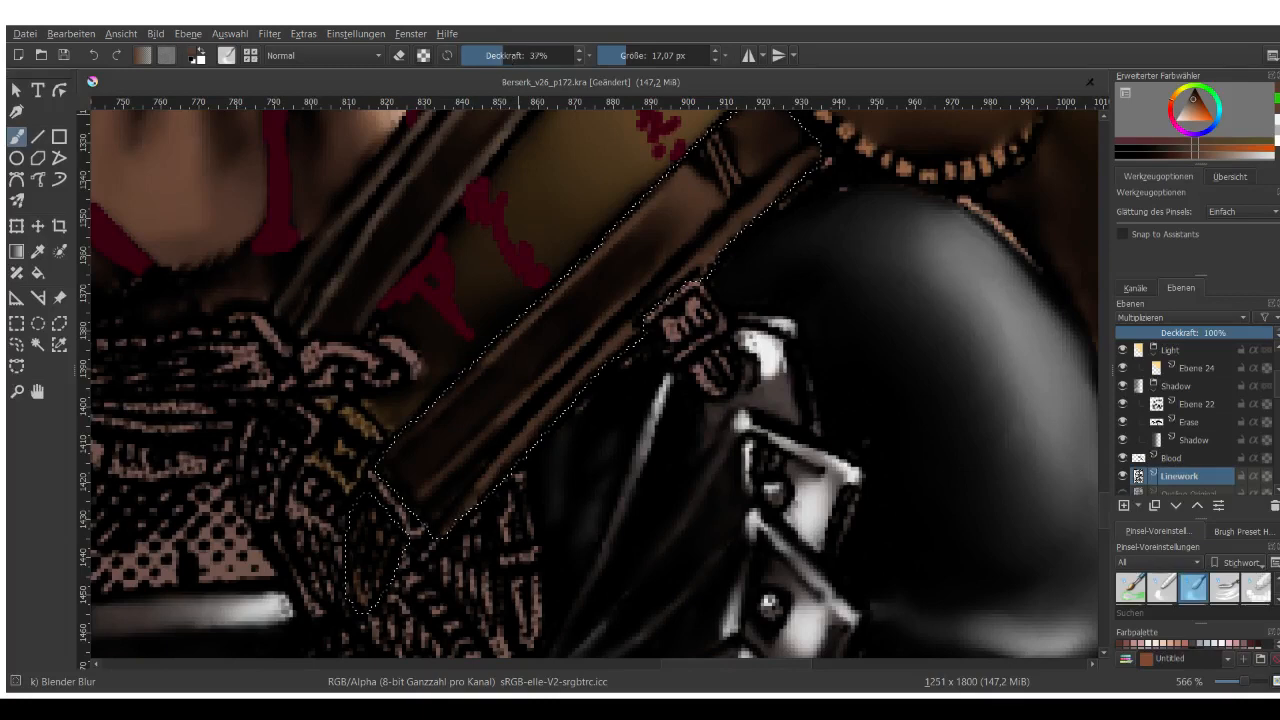
right_click(521, 251)
click(520, 118)
click(523, 56)
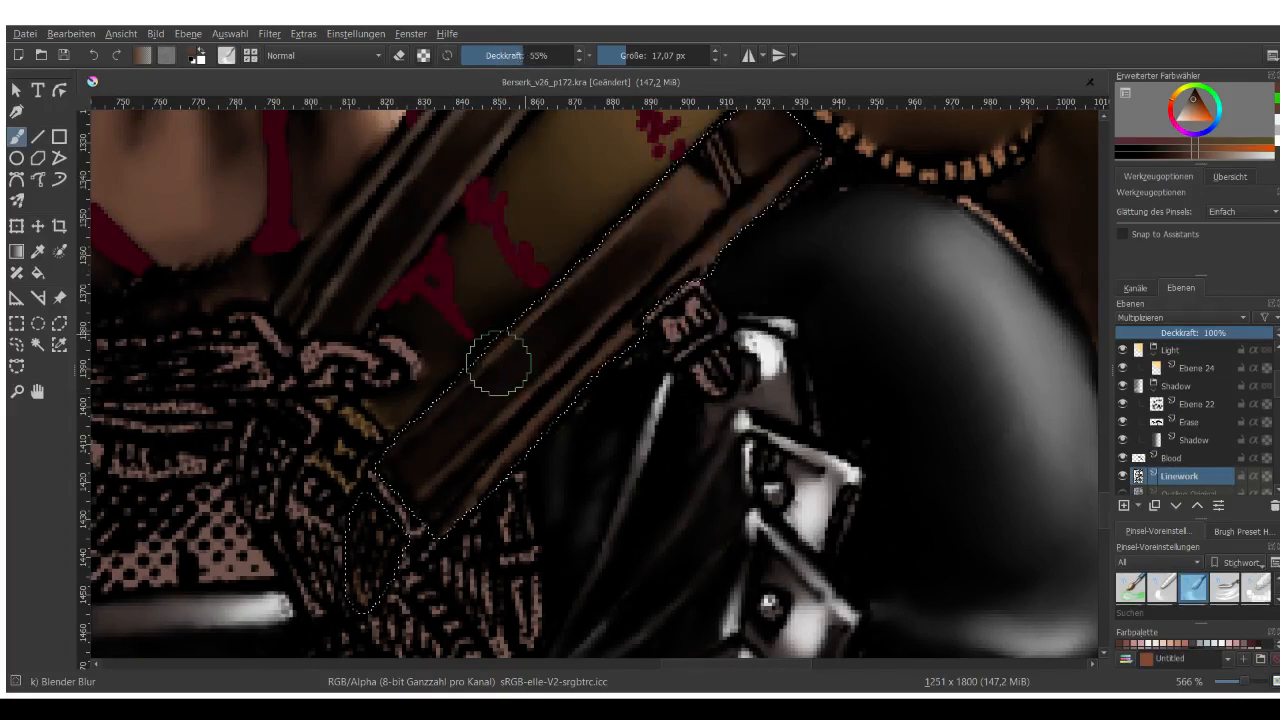
Blend the belt's edge and inner highlights at 12.73 px, and toggle the Linework layer's visibility off and on to compare.
scroll(492, 428, up, 2)
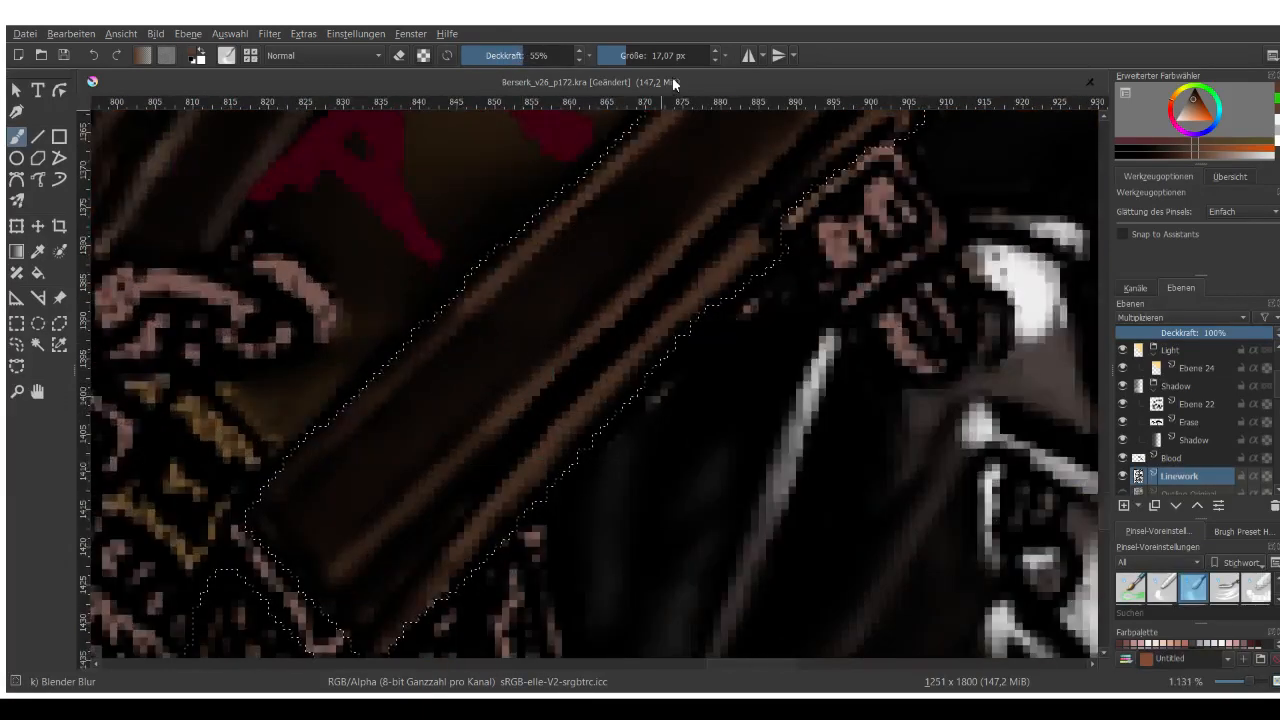
click(620, 58)
click(616, 56)
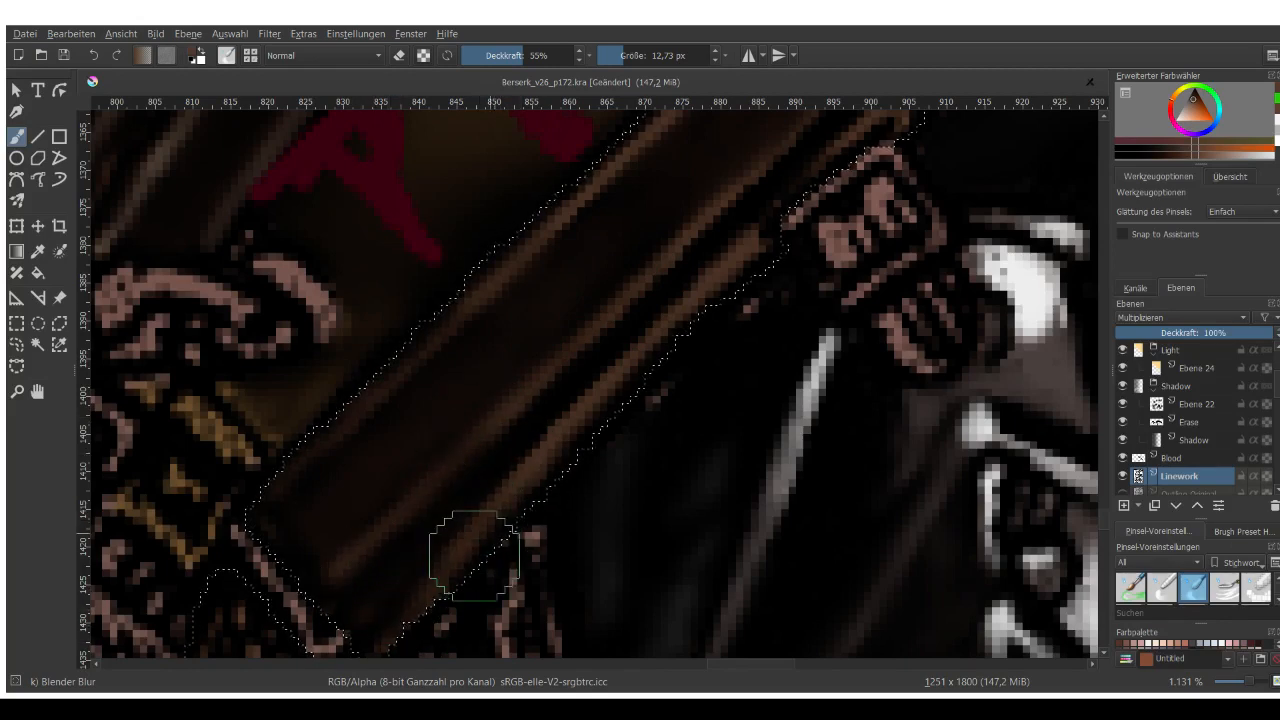
scroll(472, 452, down, 5)
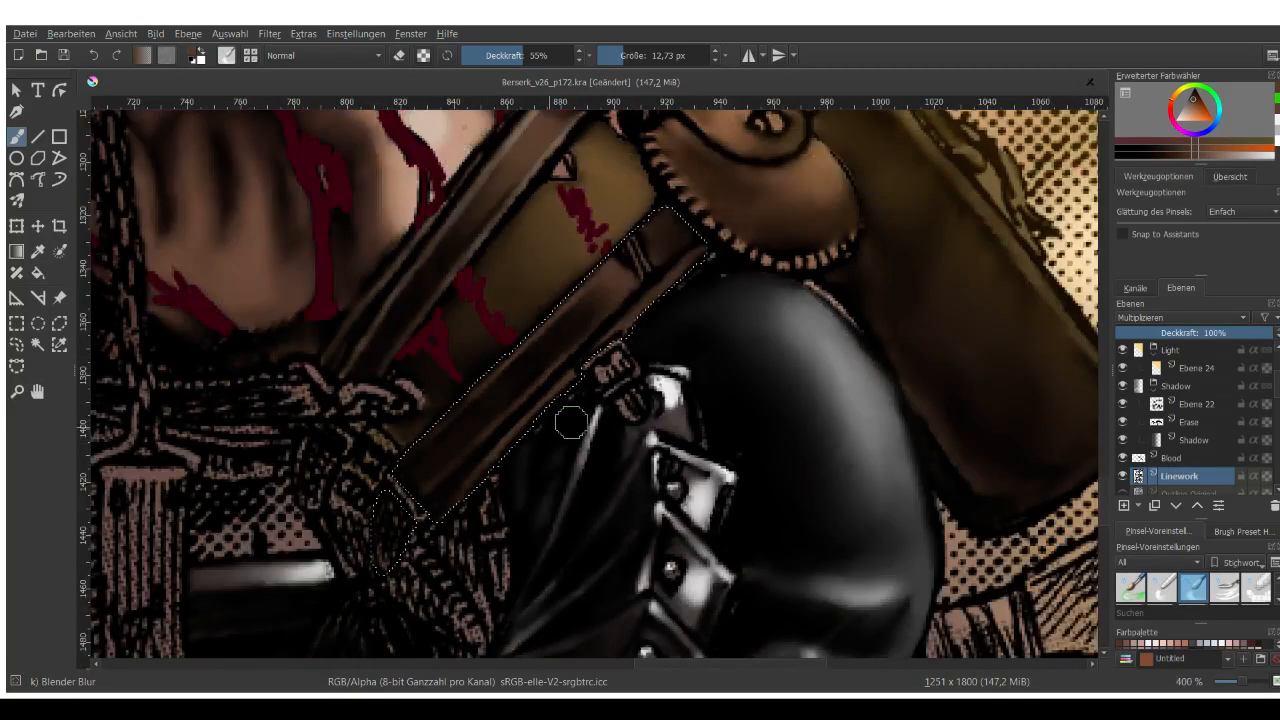
scroll(492, 390, up, 3)
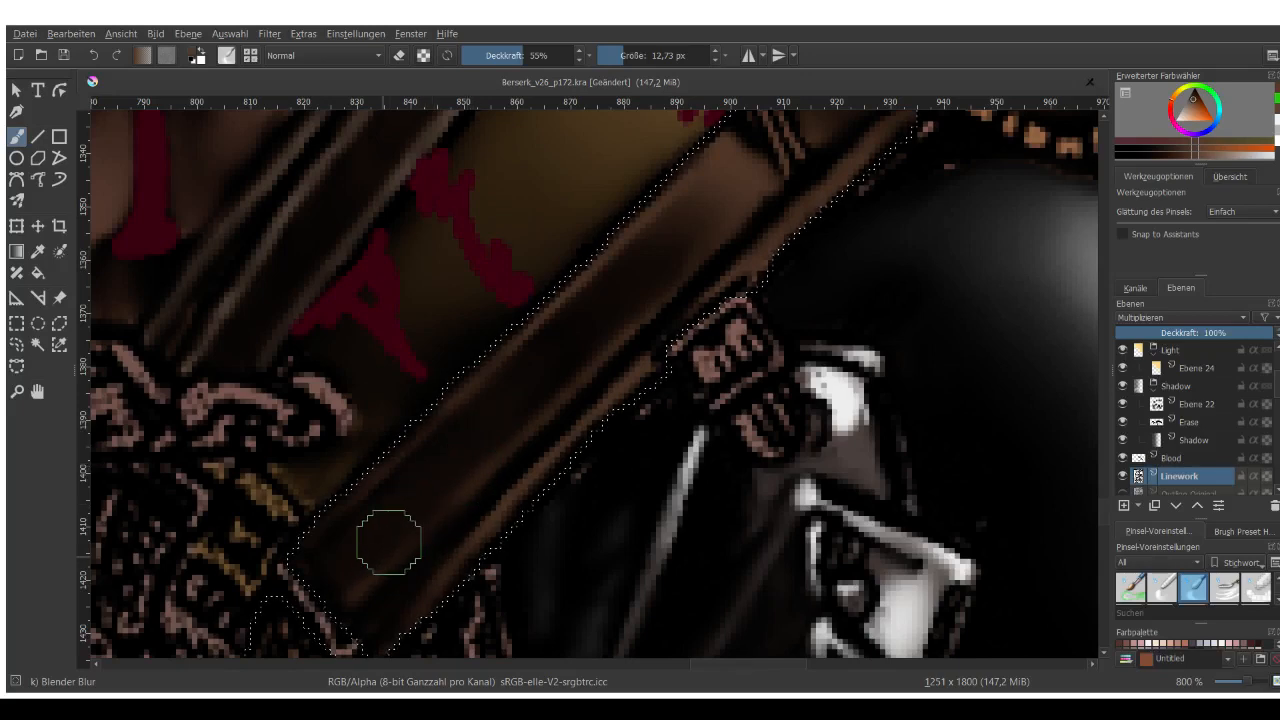
scroll(366, 566, down, 3)
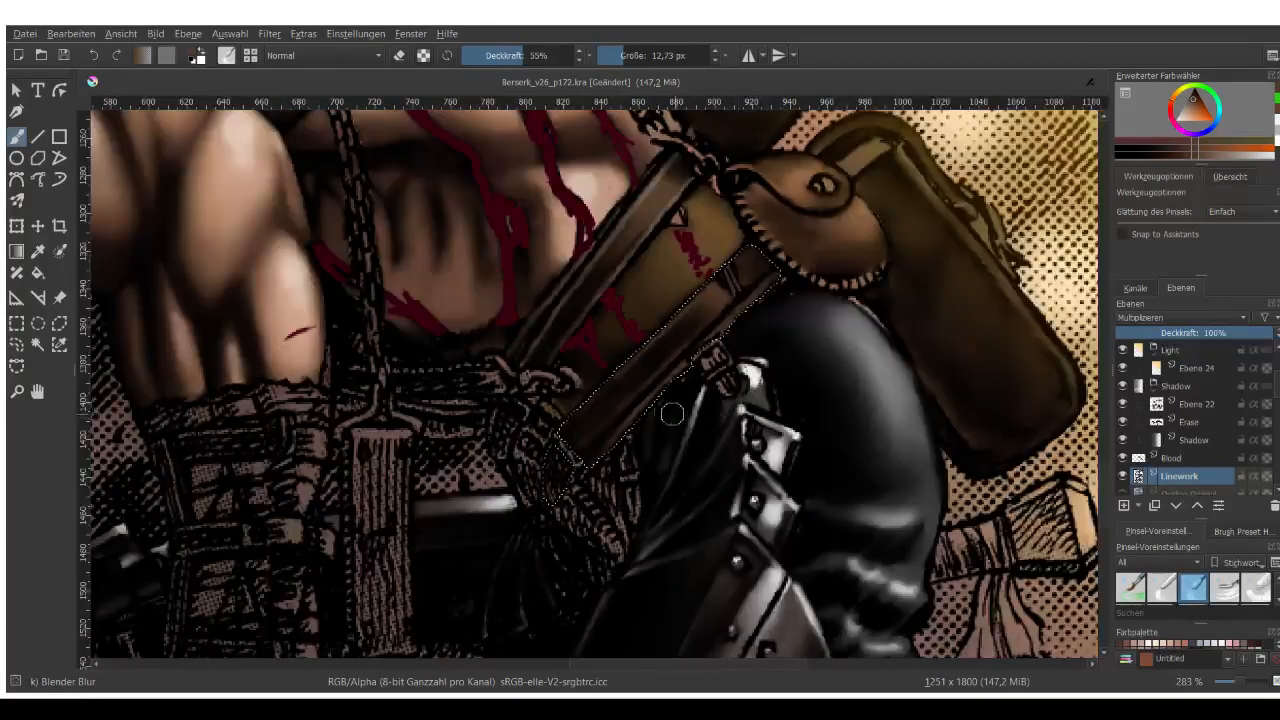
scroll(671, 413, up, 3)
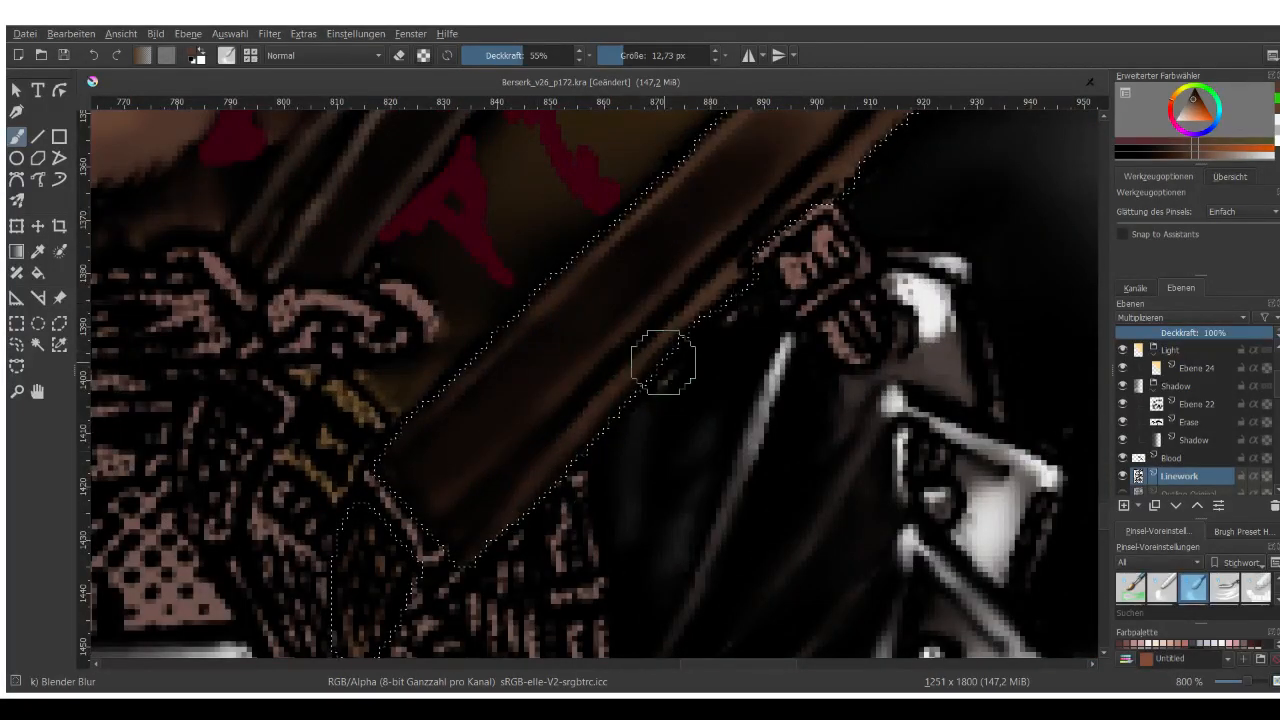
scroll(472, 545, down, 3)
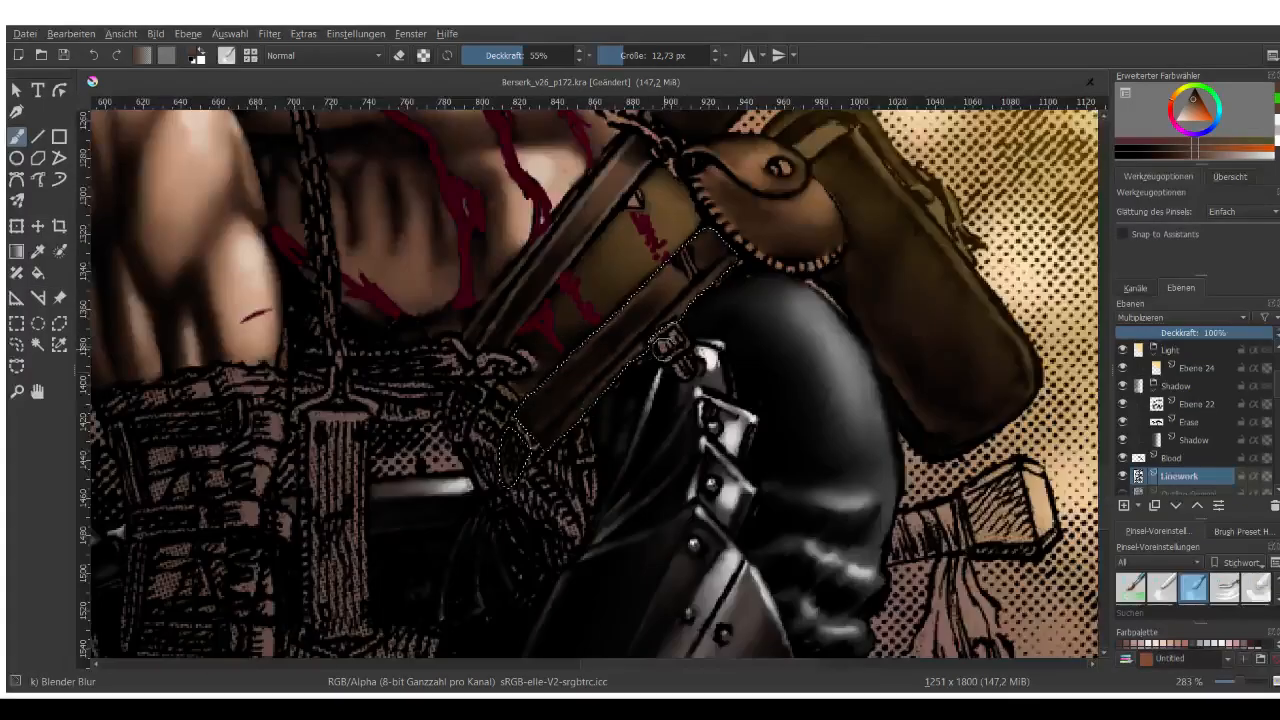
scroll(664, 346, up, 1)
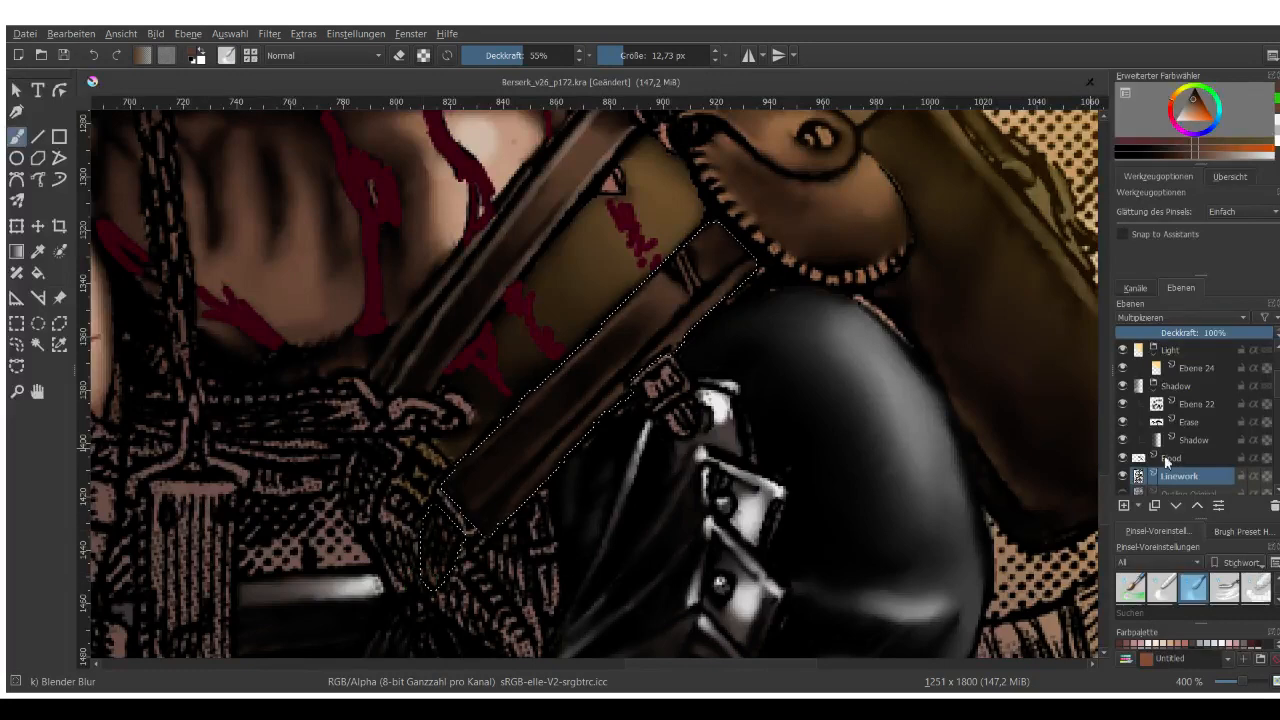
click(1123, 474)
click(1123, 474)
Blend the hatched oval piece below the belt's lower end into smooth dark brown at 100% opacity and 7.71 px, and clear the selection.
scroll(512, 415, up, 2)
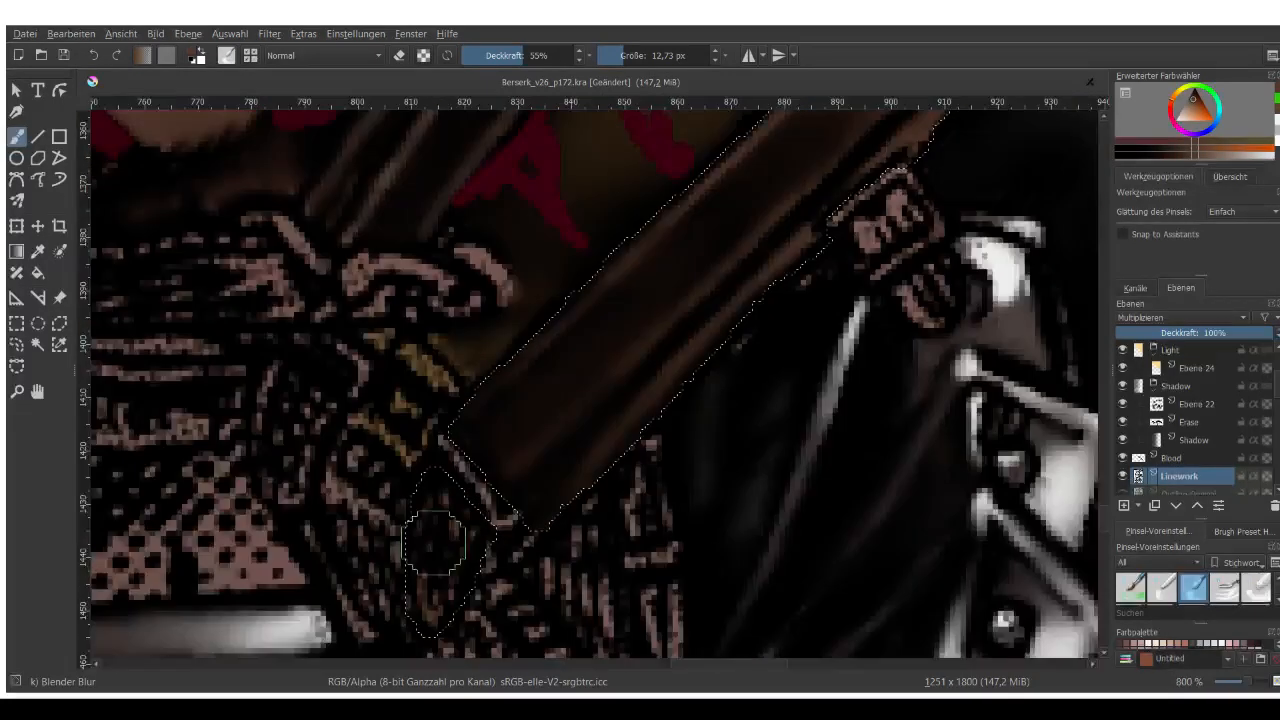
scroll(512, 415, up, 1)
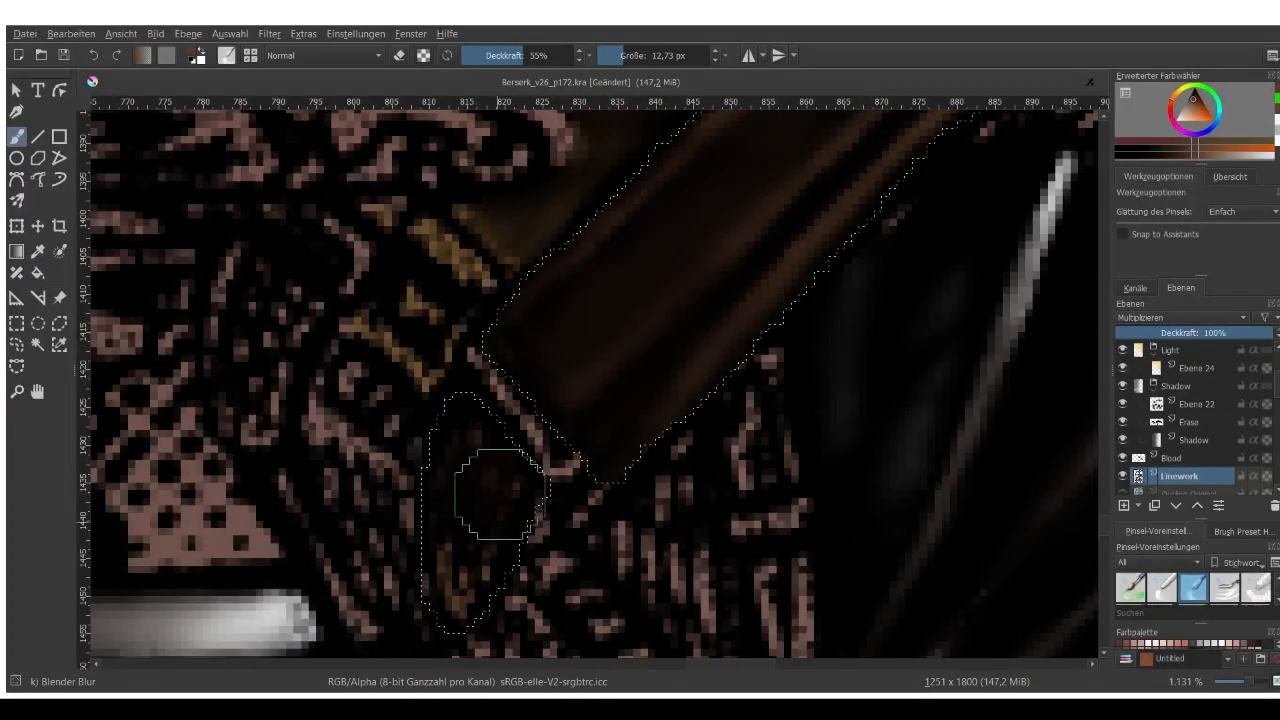
key(i)
key(i)
key(i)
key(i)
key(i)
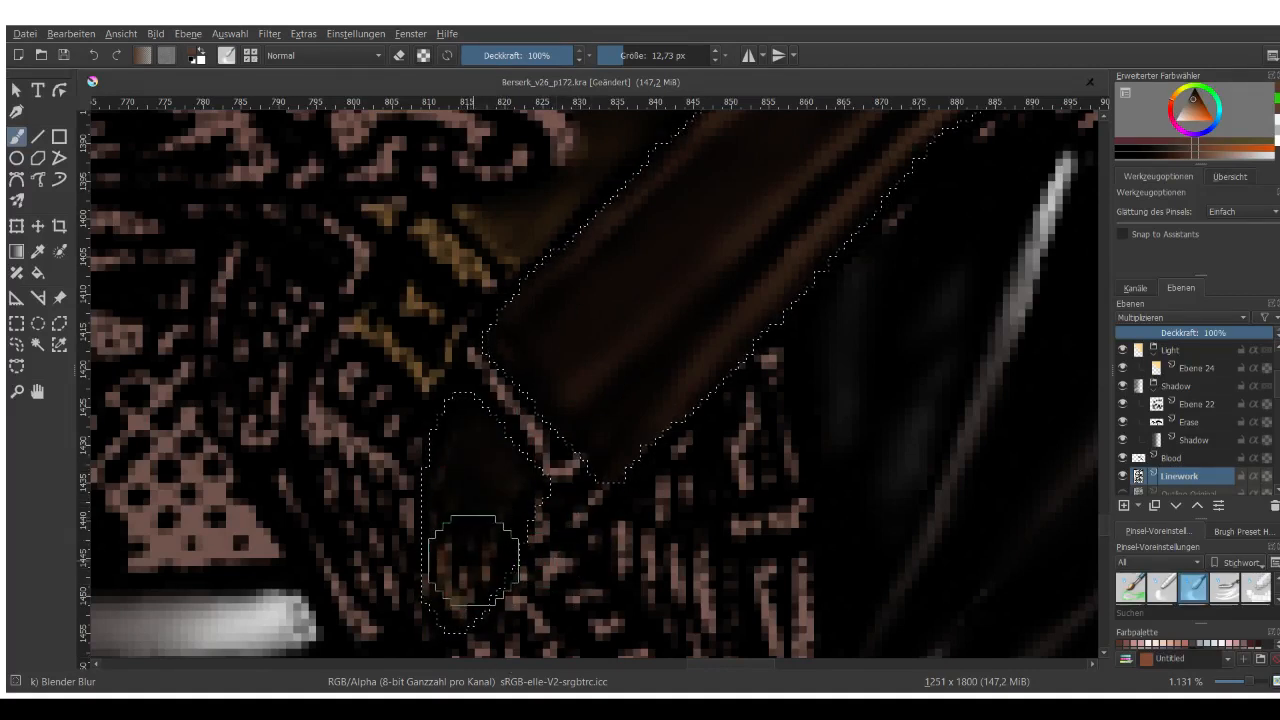
click(621, 54)
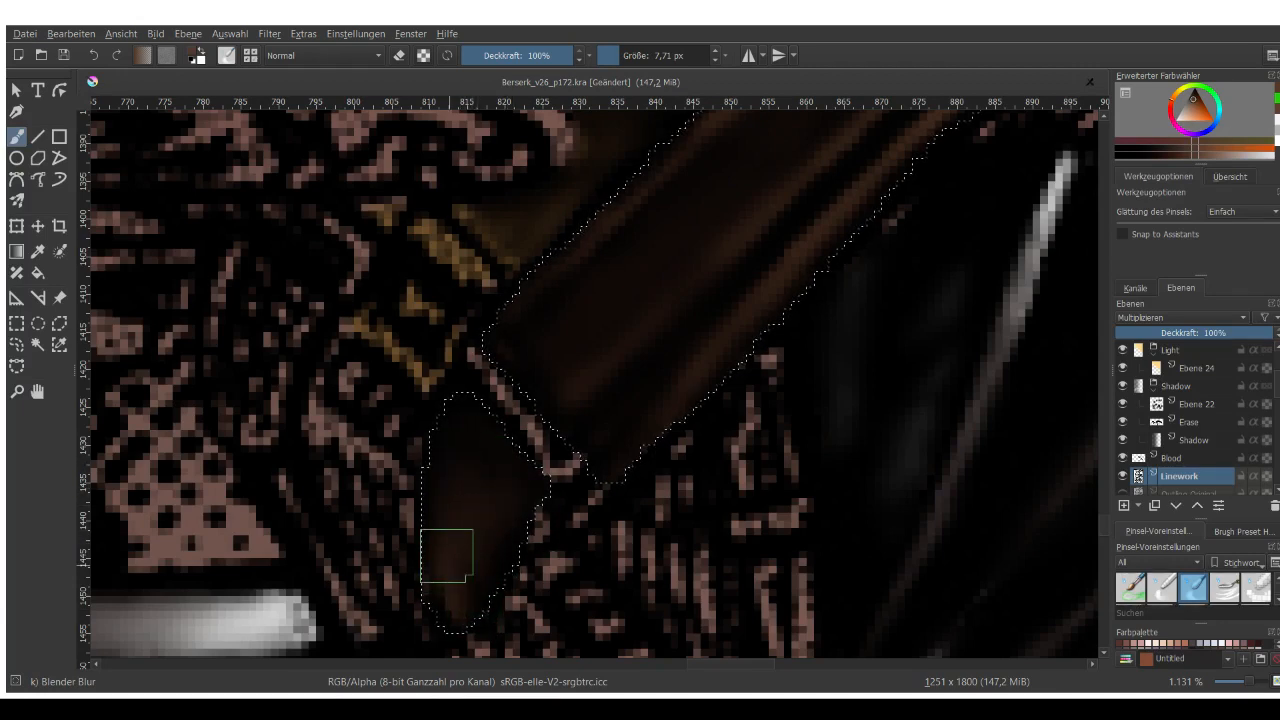
scroll(585, 401, down, 3)
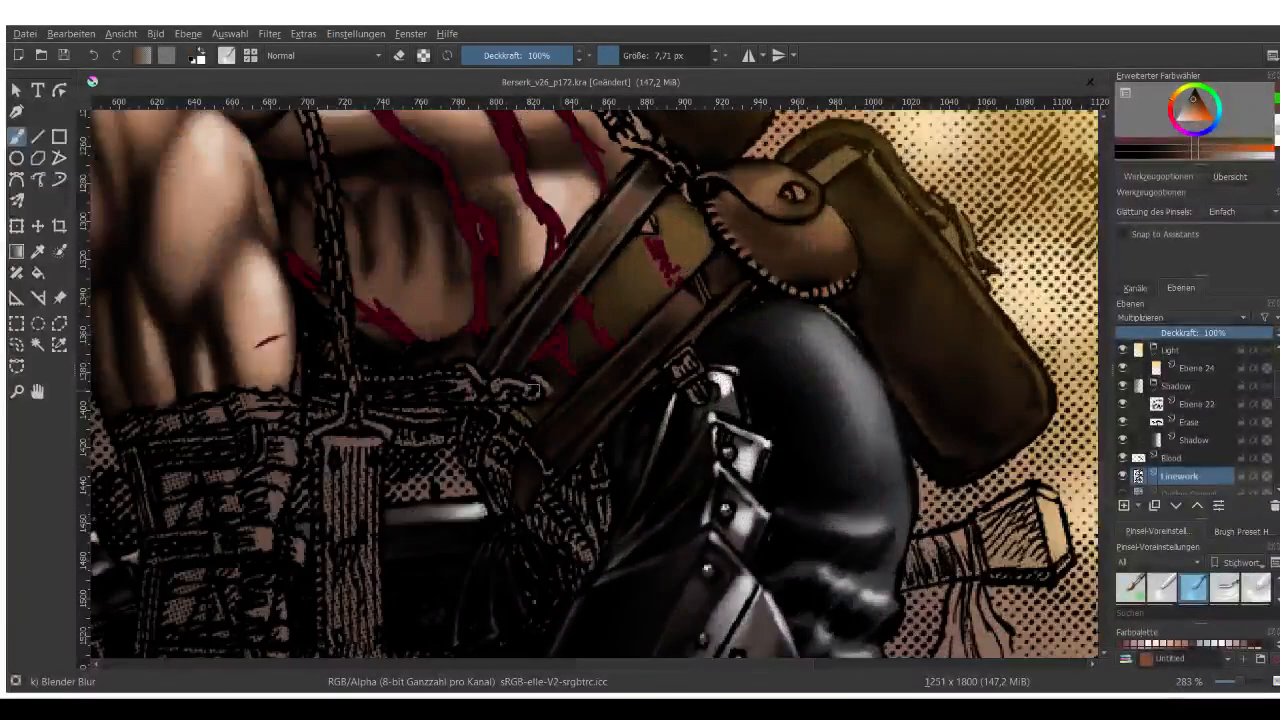
scroll(642, 405, down, 4)
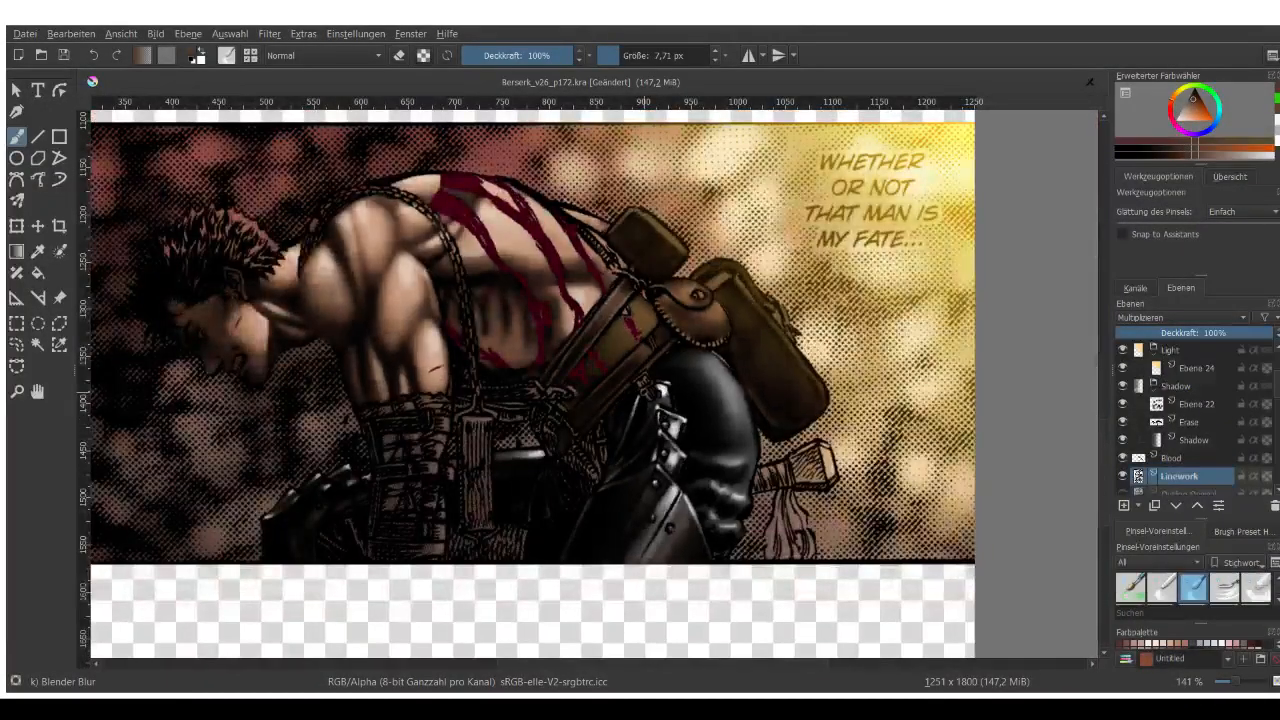
Try to blend the inked lines crossing the lower belt near the bag with the Blender Blur brush at 8.43 px.
scroll(633, 398, up, 2)
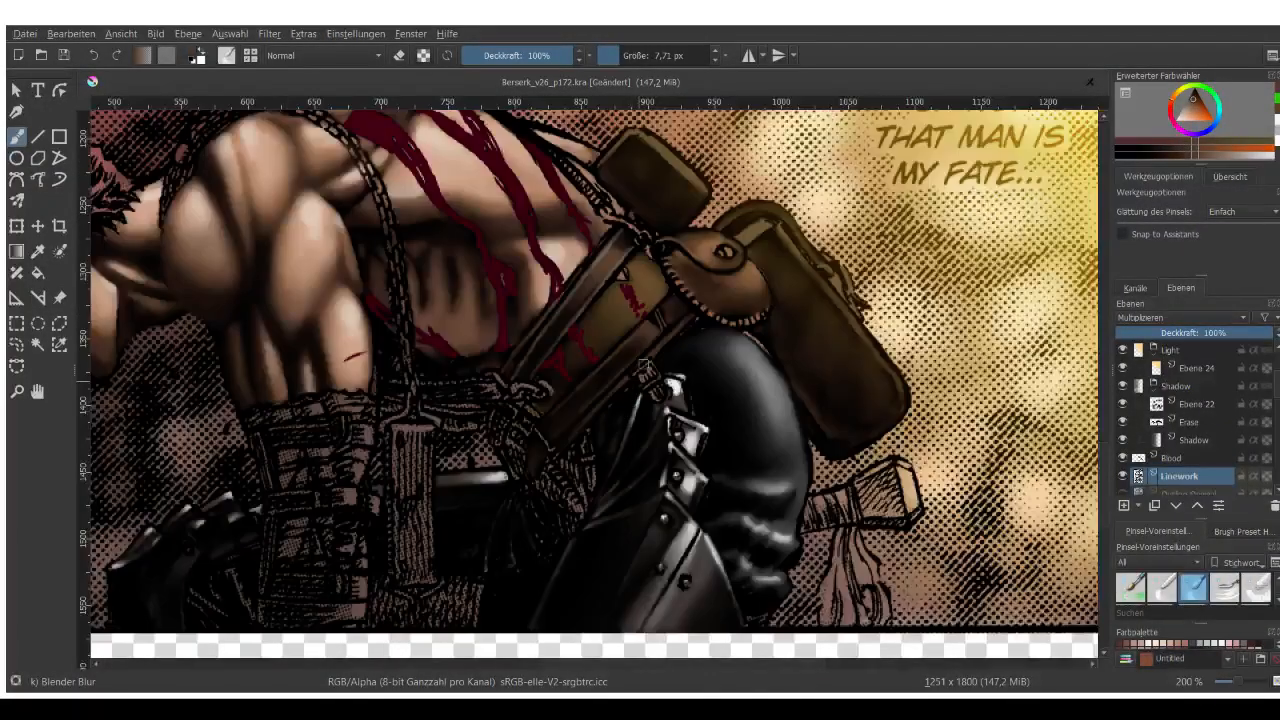
scroll(645, 368, up, 6)
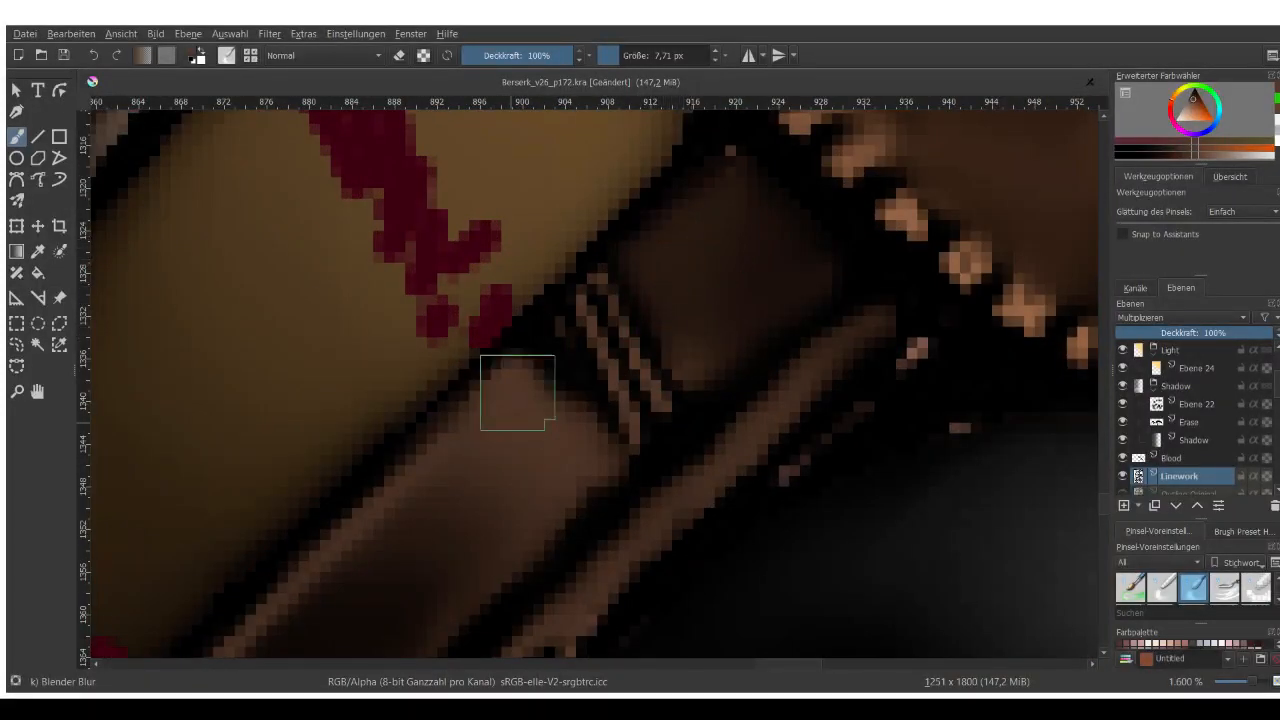
click(622, 55)
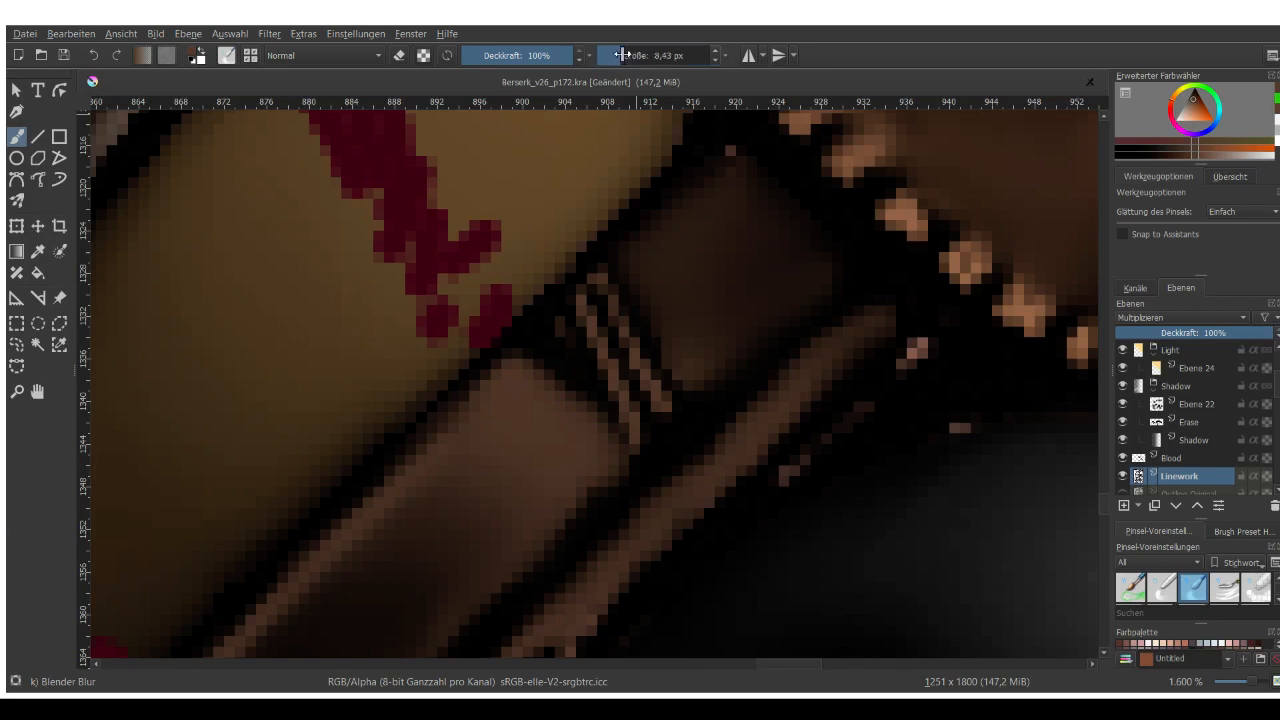
drag(597, 317, 644, 440)
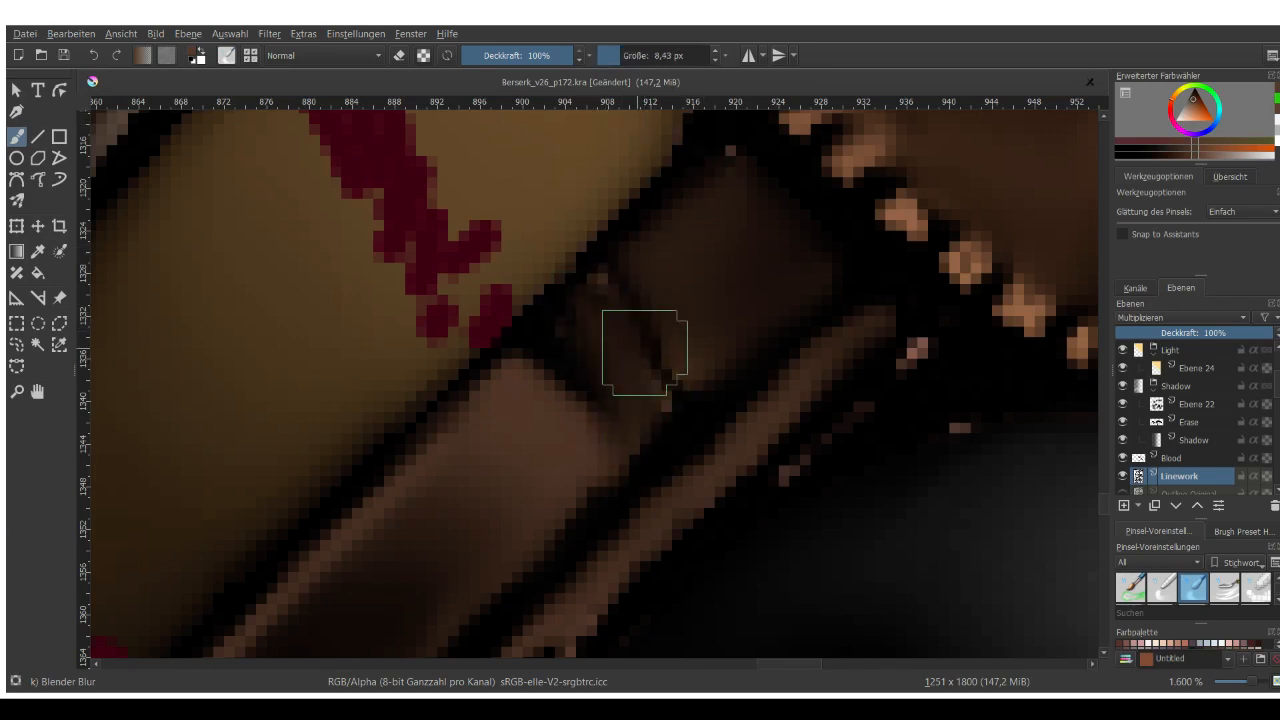
scroll(660, 400, down, 5)
scroll(675, 438, up, 3)
key(ctrl+z)
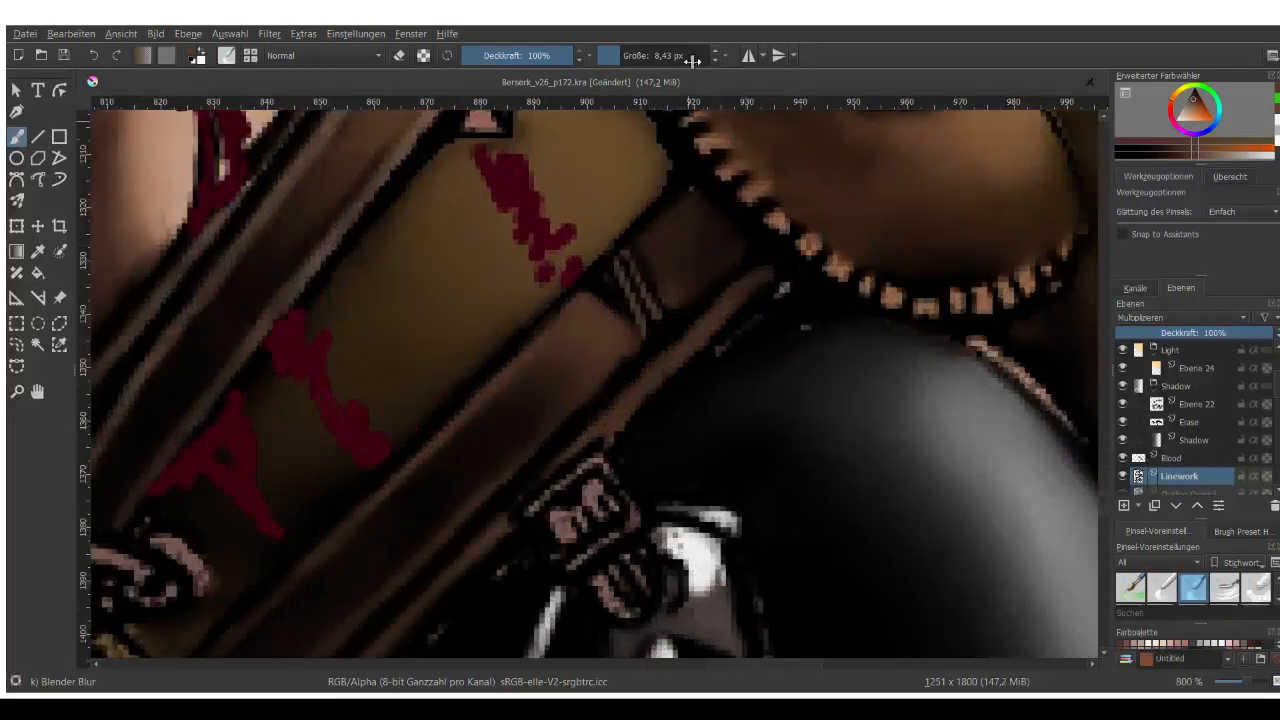
Blend the inked lines crossing the lower belt's upper end into soft brown shading with the brush at 6.39 px.
click(613, 56)
scroll(585, 265, up, 1)
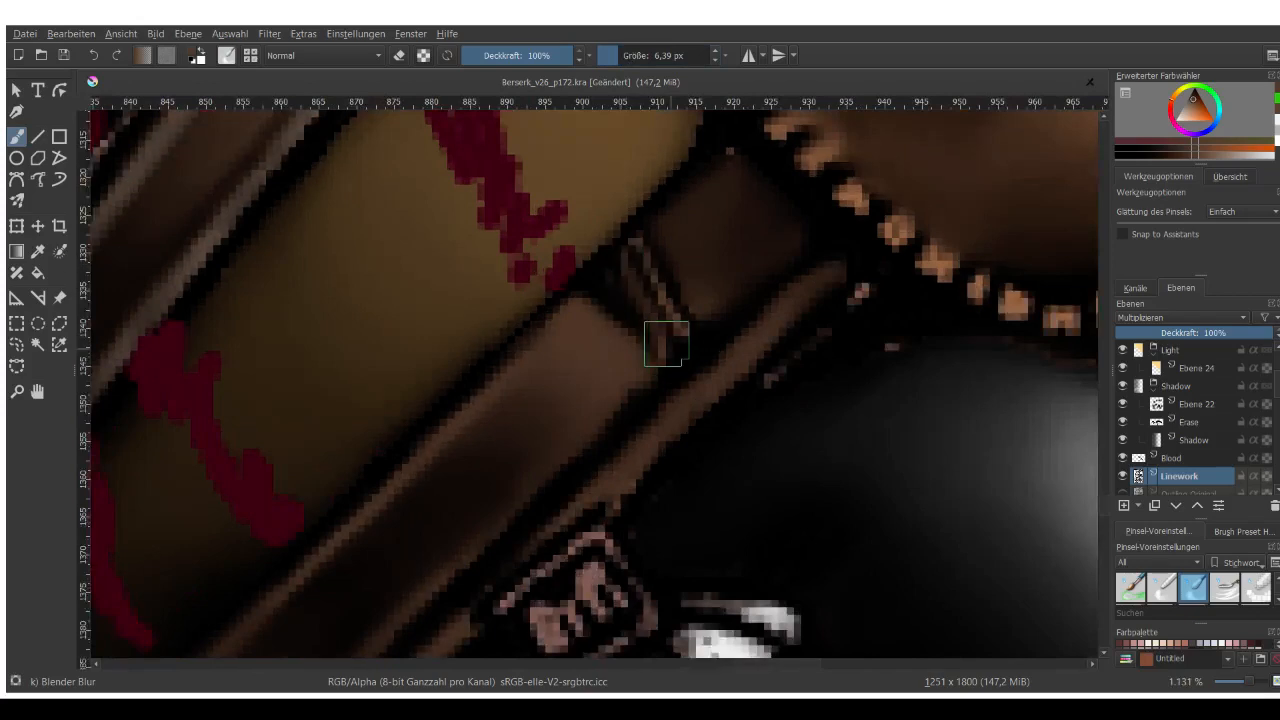
drag(640, 251, 686, 334)
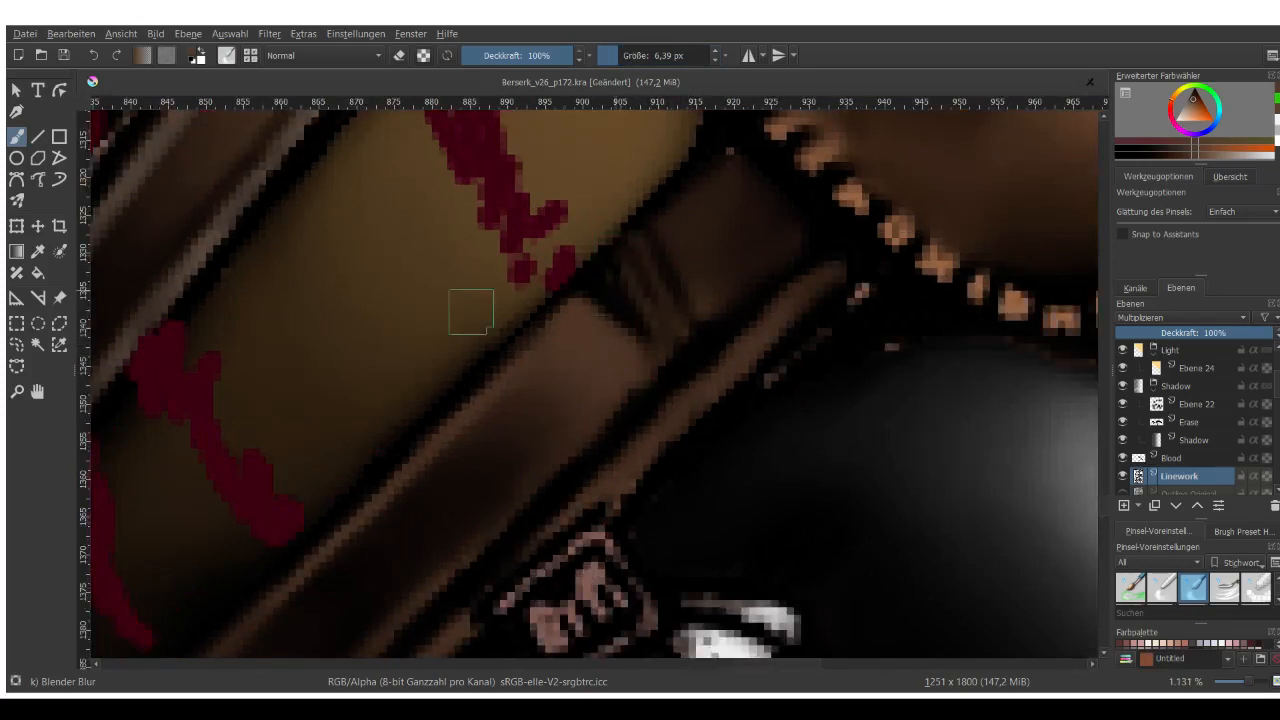
scroll(473, 312, down, 4)
scroll(514, 318, up, 3)
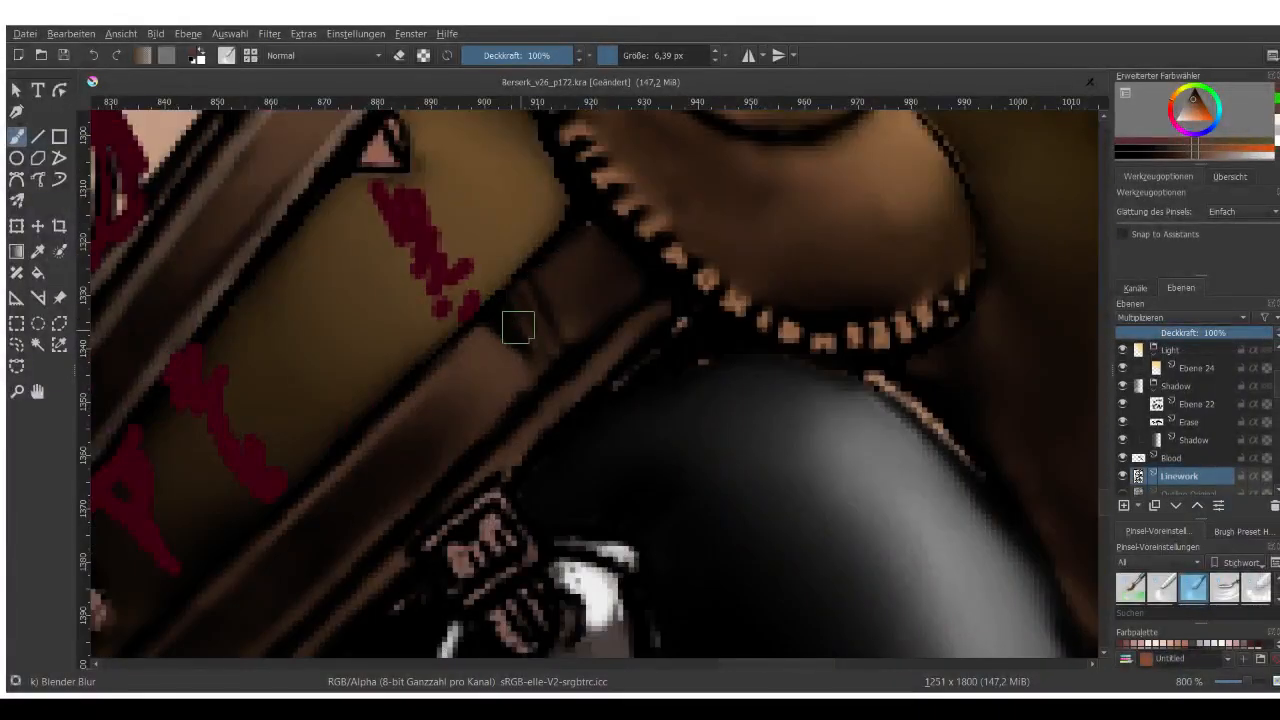
Examine the lower belt's blended shading up close and in the context of the whole panel.
scroll(669, 354, down, 3)
scroll(626, 357, up, 2)
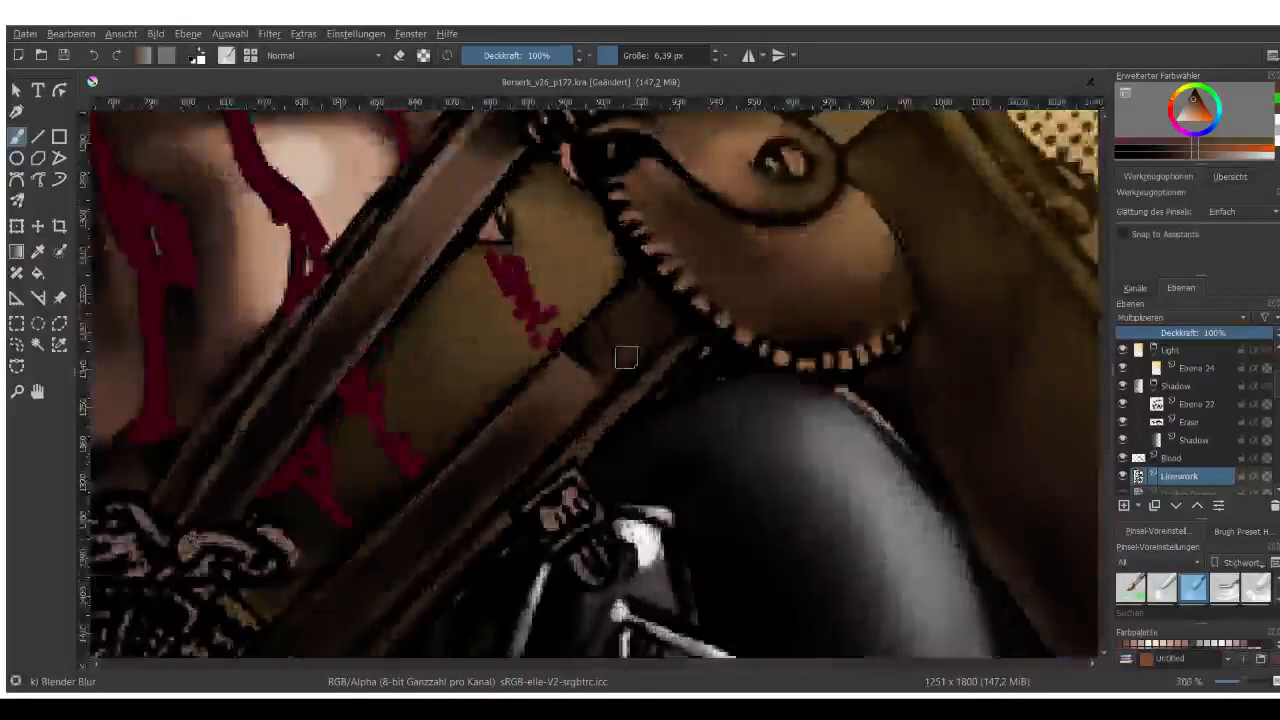
scroll(626, 357, up, 4)
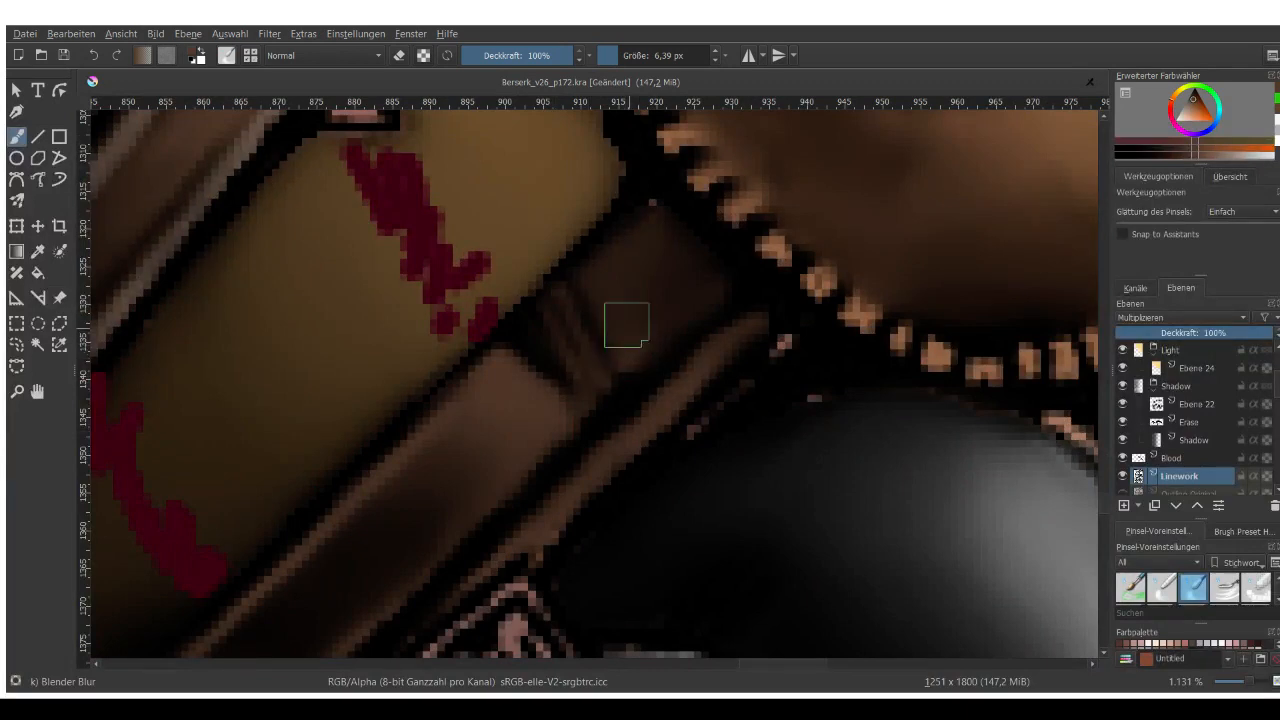
scroll(648, 345, down, 5)
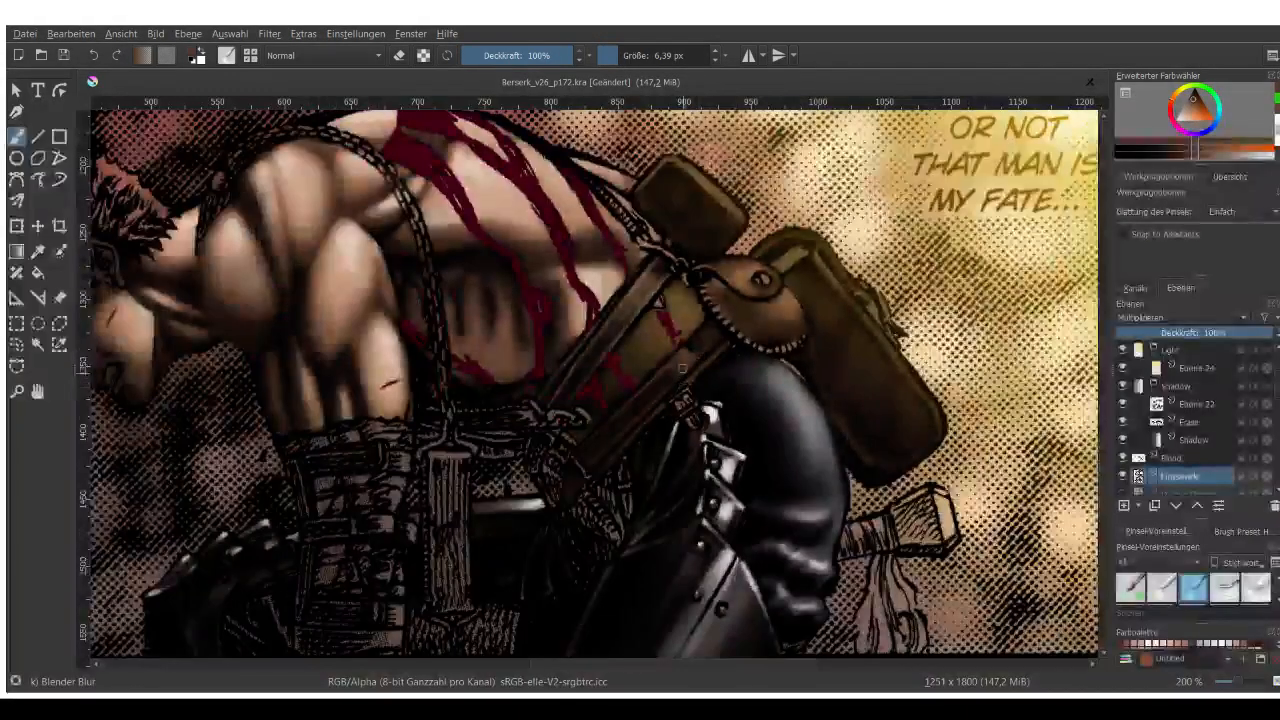
scroll(682, 367, up, 3)
scroll(617, 393, down, 1)
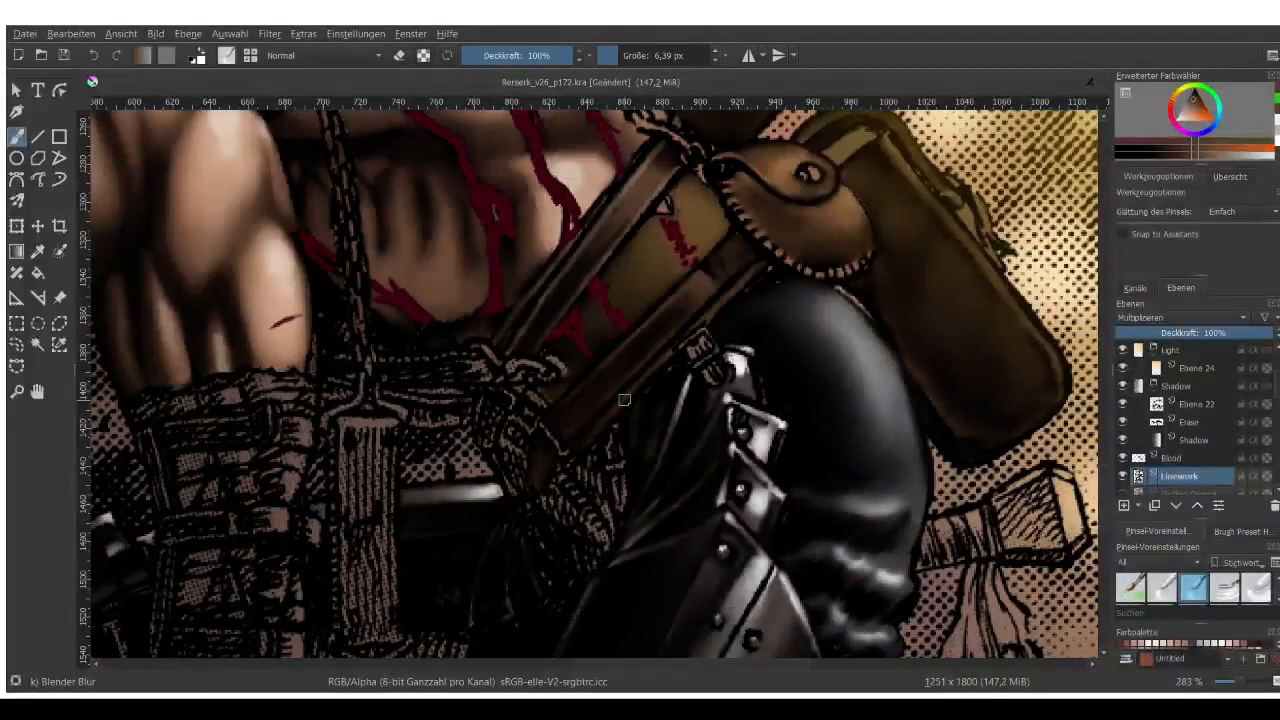
scroll(626, 398, down, 1)
scroll(626, 395, down, 4)
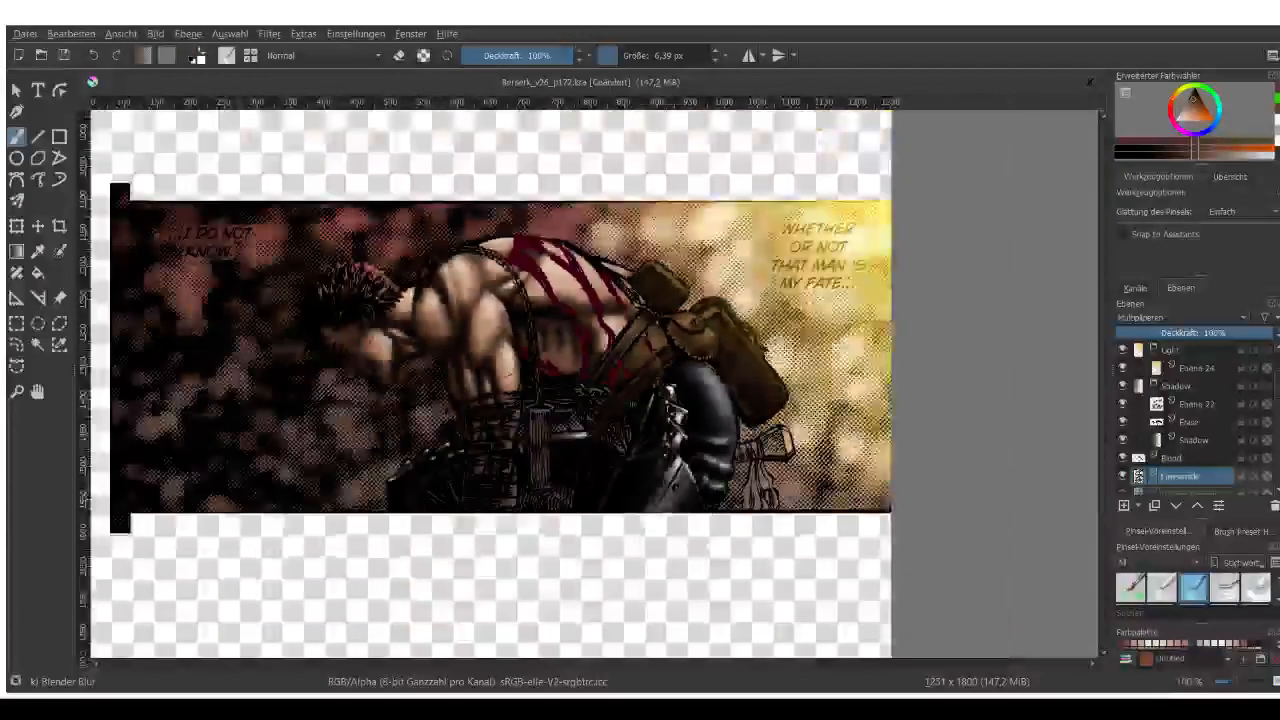
scroll(626, 390, up, 4)
scroll(682, 281, up, 1)
scroll(656, 272, down, 2)
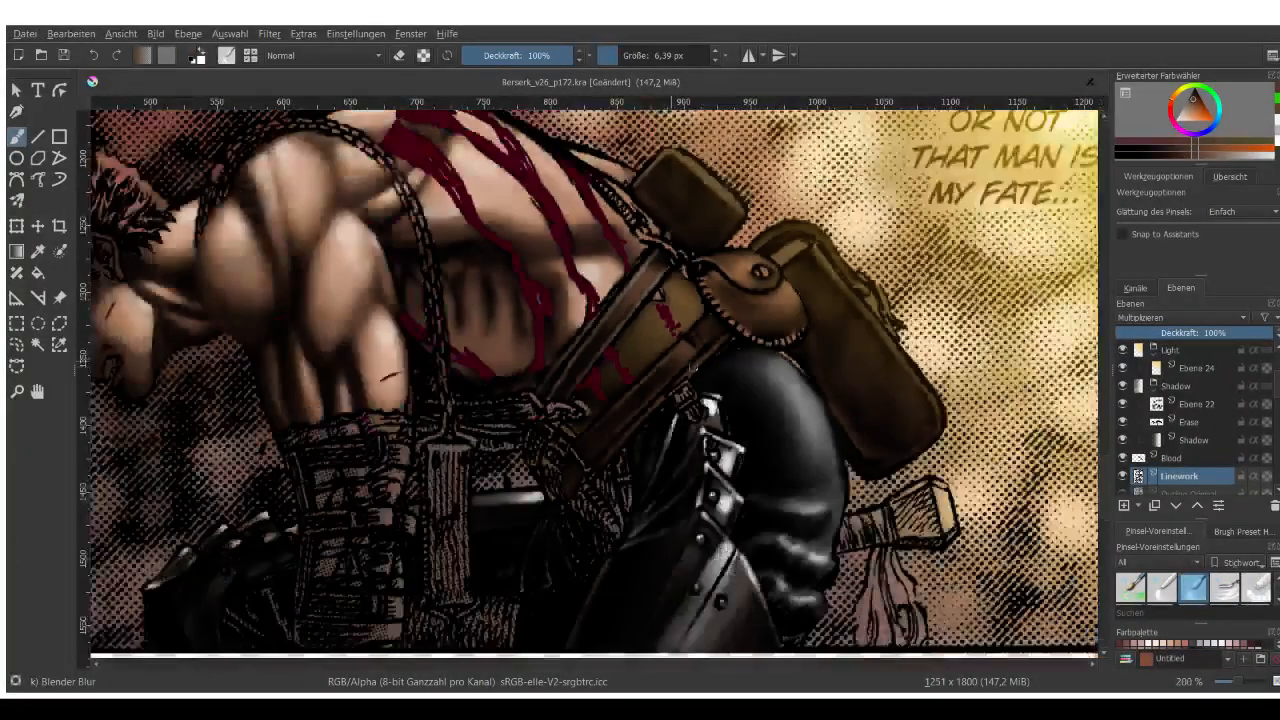
scroll(693, 360, up, 2)
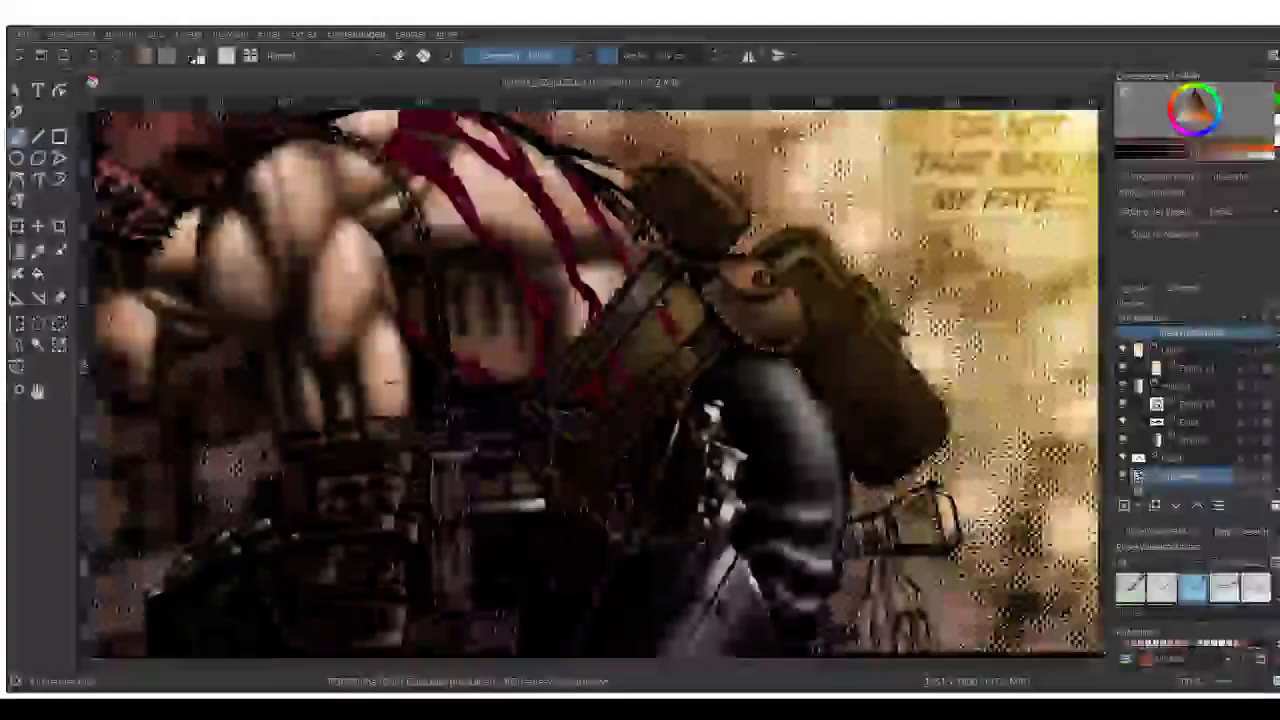
scroll(618, 380, down, 1)
scroll(594, 443, up, 1)
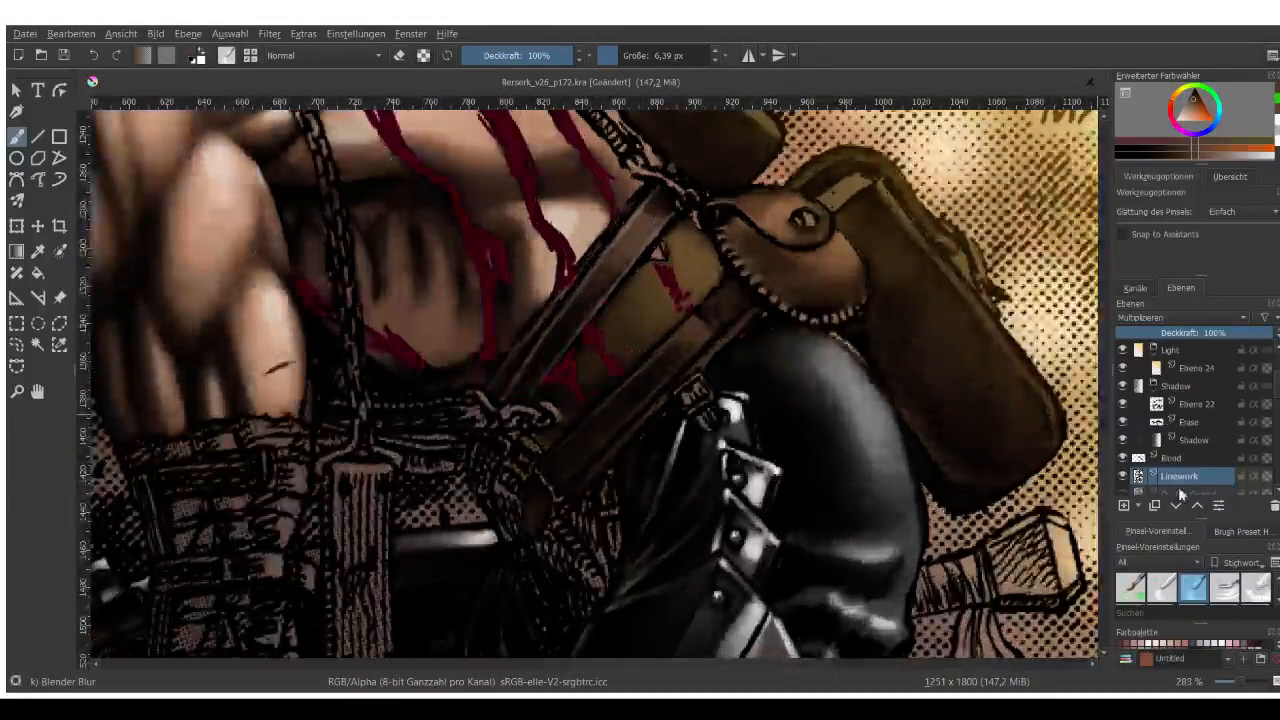
Add a new layer above the Lower Belt layer in the Colored group and give it a name starting with "Lower Belt E".
scroll(1183, 463, down, 1)
click(1198, 474)
scroll(1198, 474, down, 1)
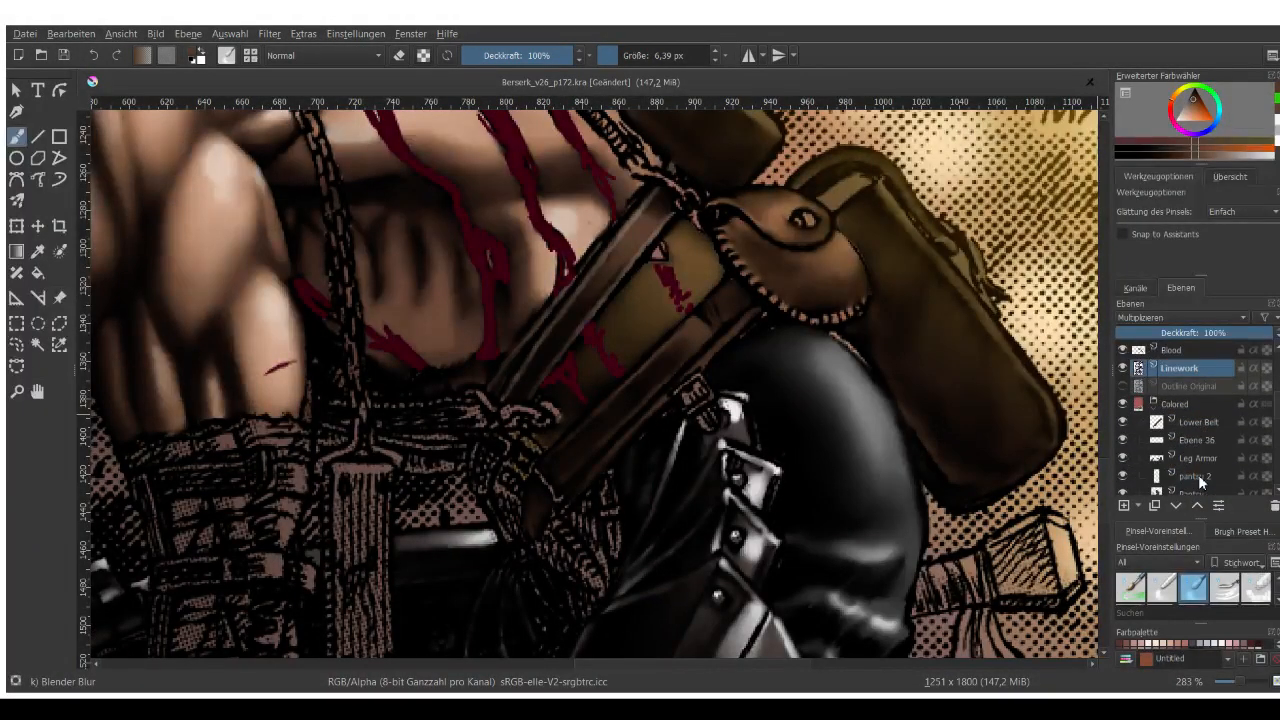
click(1125, 505)
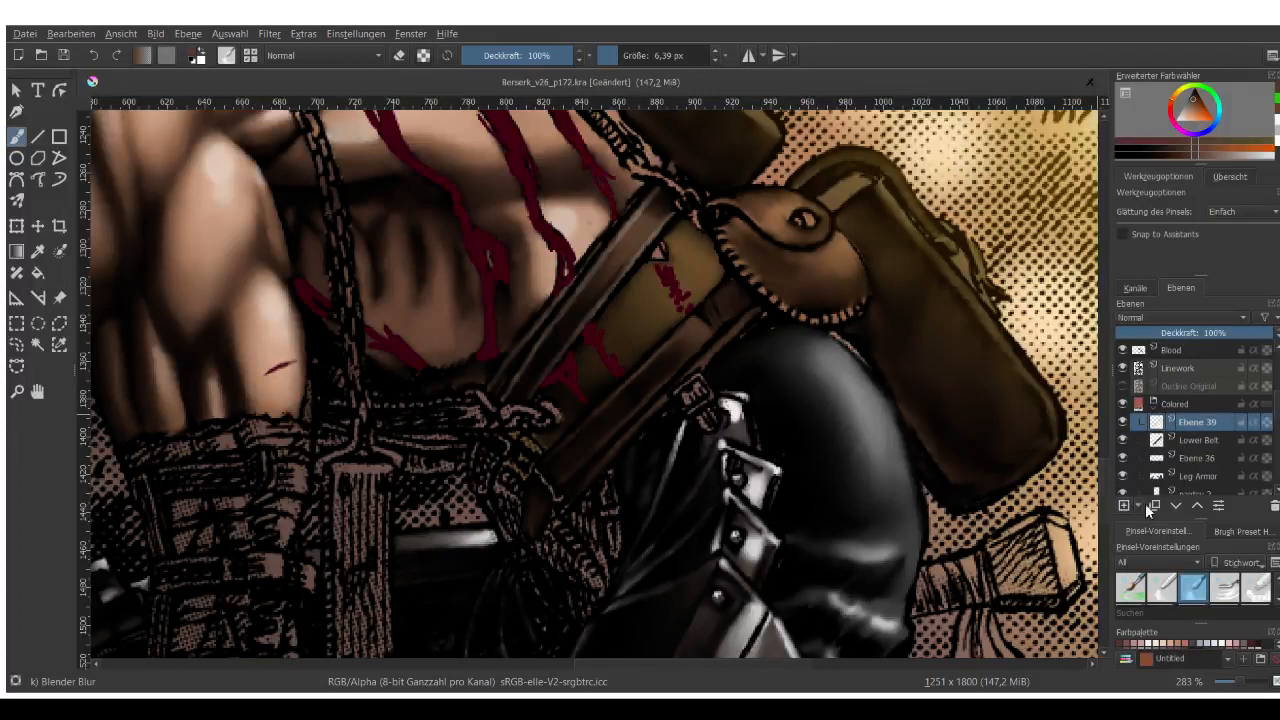
double_click(1201, 422)
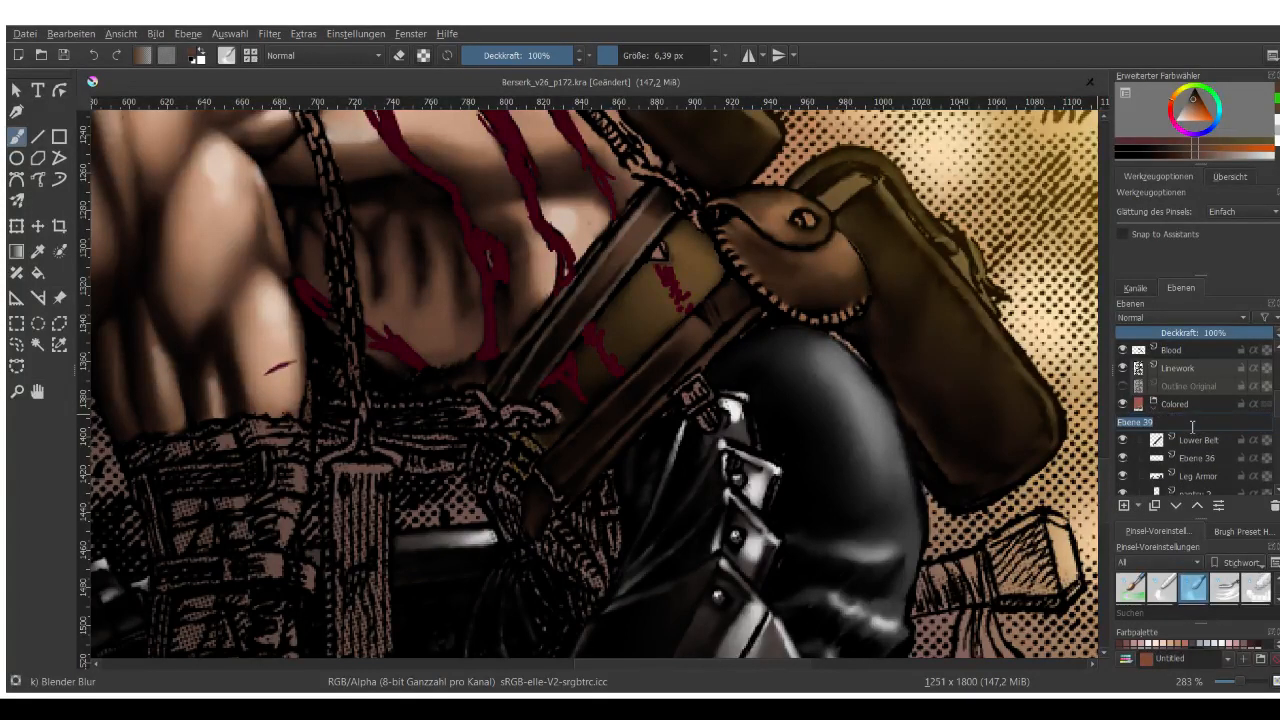
text(Lower Belt E)
key(Return)
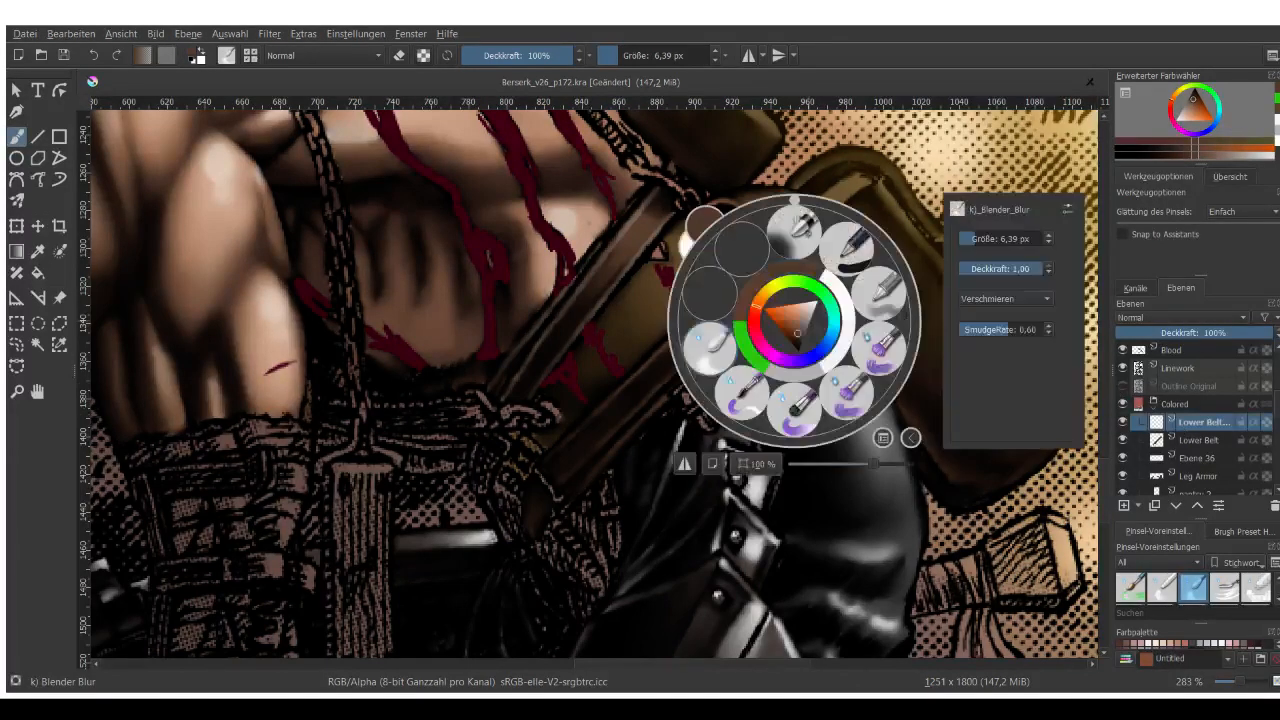
Choose the Basic-1 brush at 3.77 px and rename the Ebene 36 layer as Leg Armor.
right_click(793, 320)
click(848, 248)
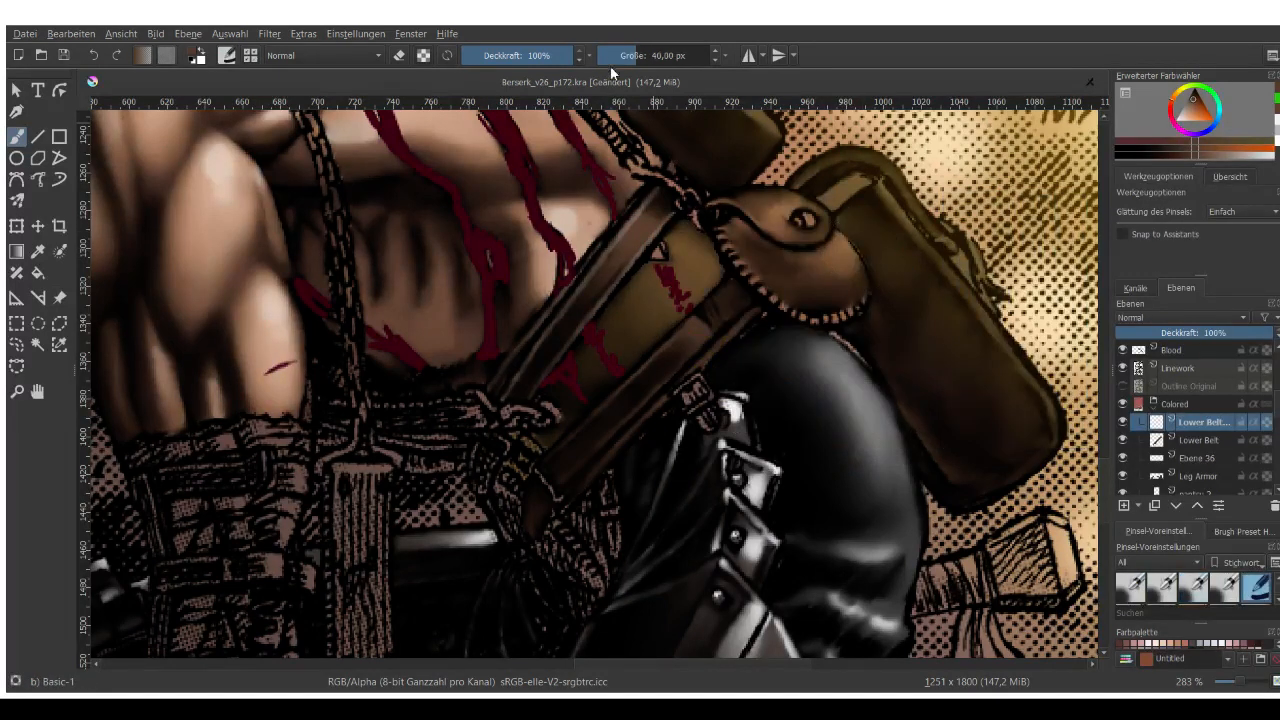
scroll(1206, 442, down, 1)
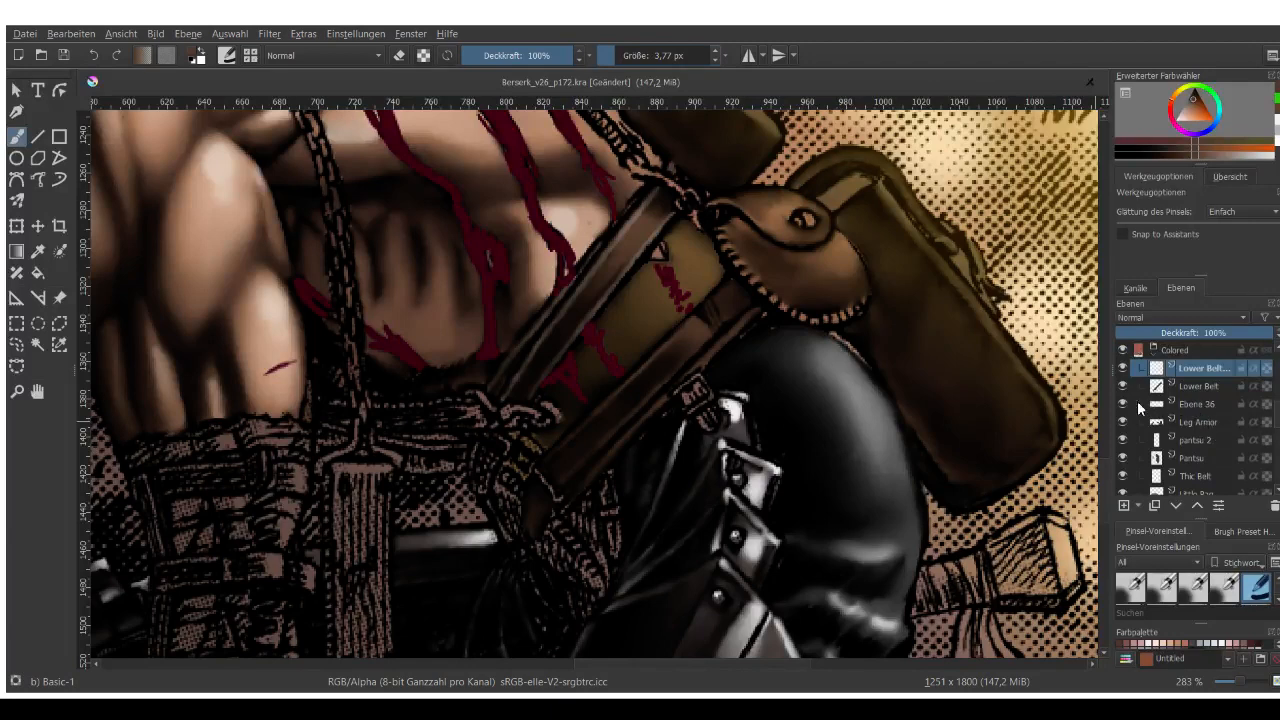
click(1201, 406)
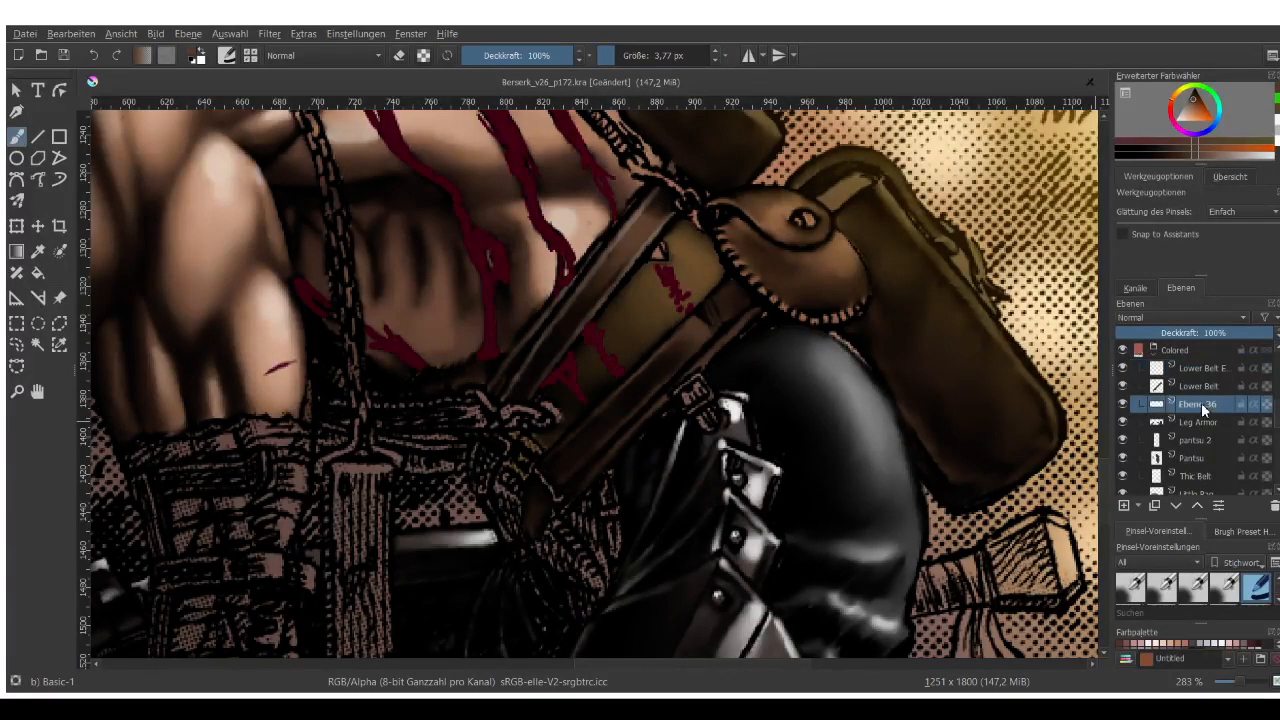
double_click(1203, 406)
text(E)
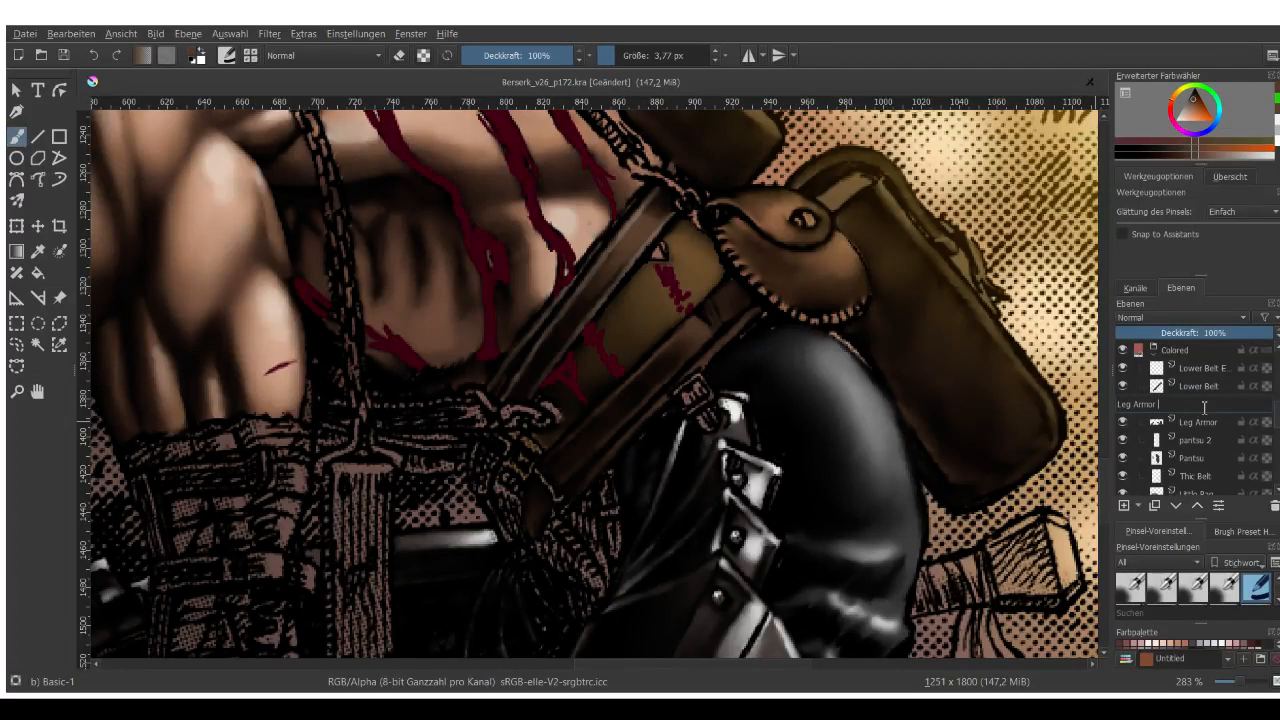
key(Return)
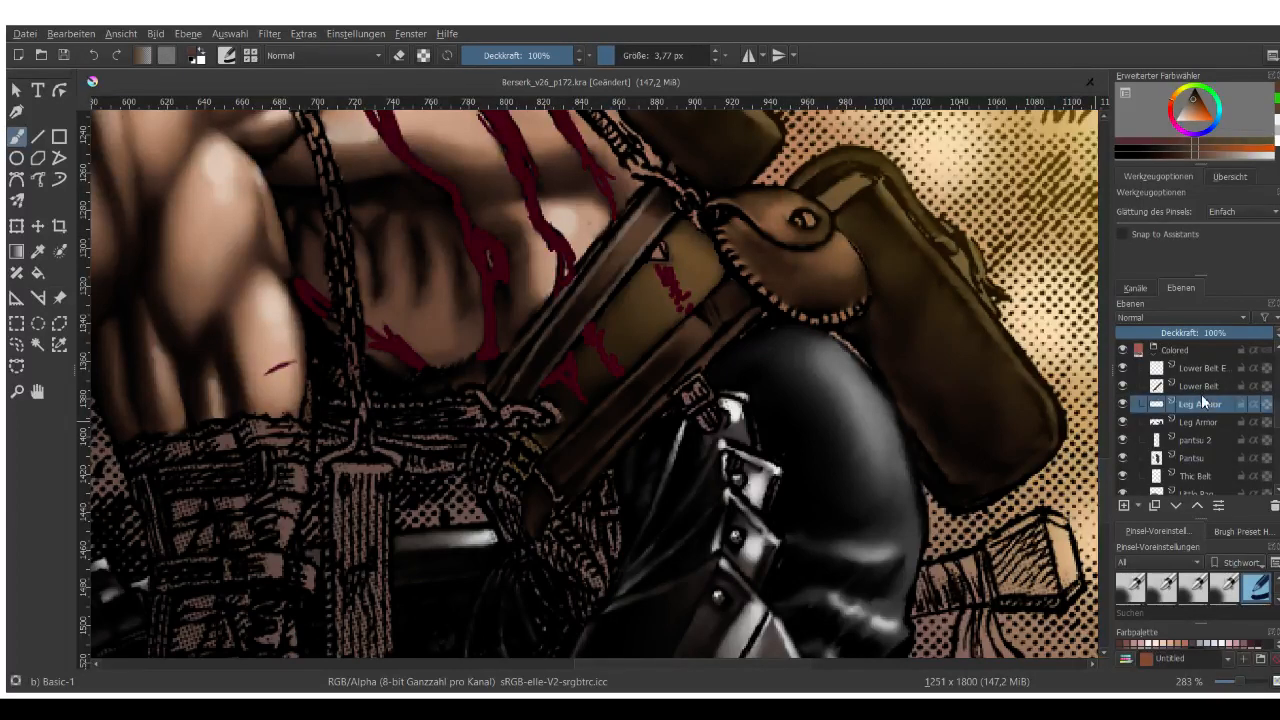
Toggle the Little Bag, Big Bag, Bag and Belts layers off and on to find which one holds the upper belt's highlights.
click(1196, 442)
scroll(1196, 441, down, 1)
click(1209, 441)
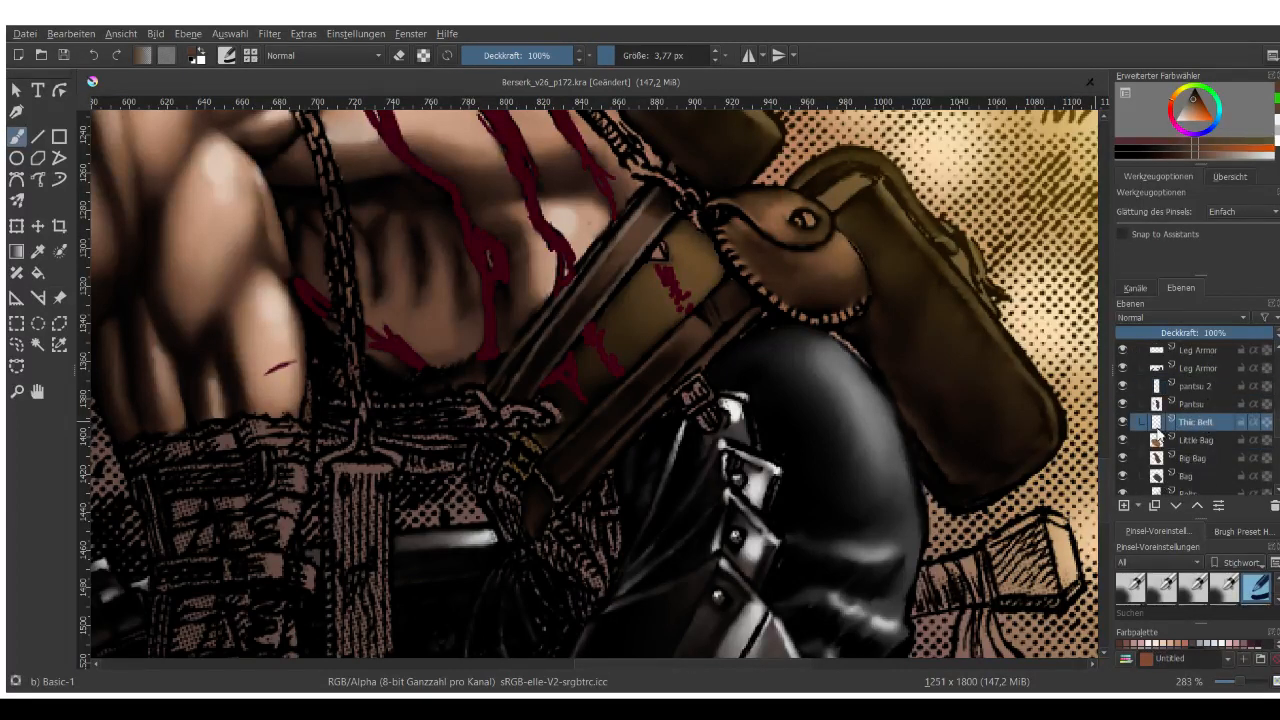
click(1121, 441)
click(1121, 442)
click(1122, 459)
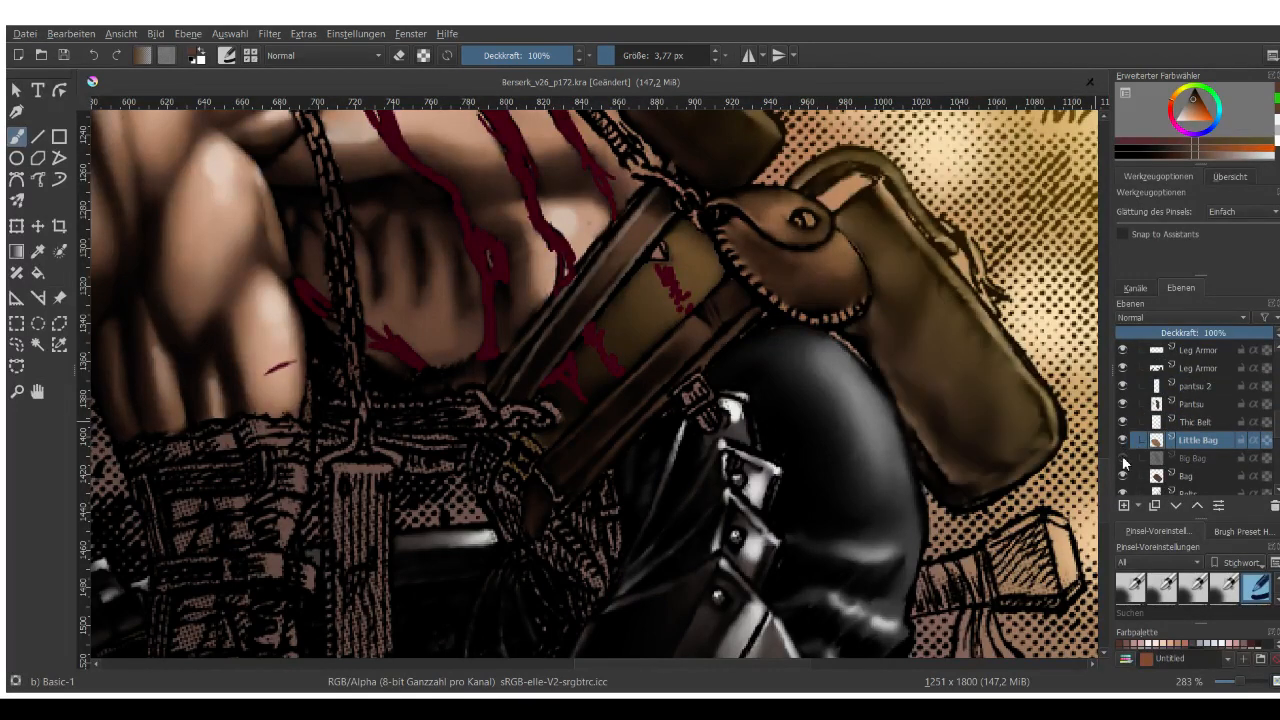
click(1122, 459)
click(1122, 477)
click(1122, 477)
scroll(1197, 485, down, 1)
click(1199, 424)
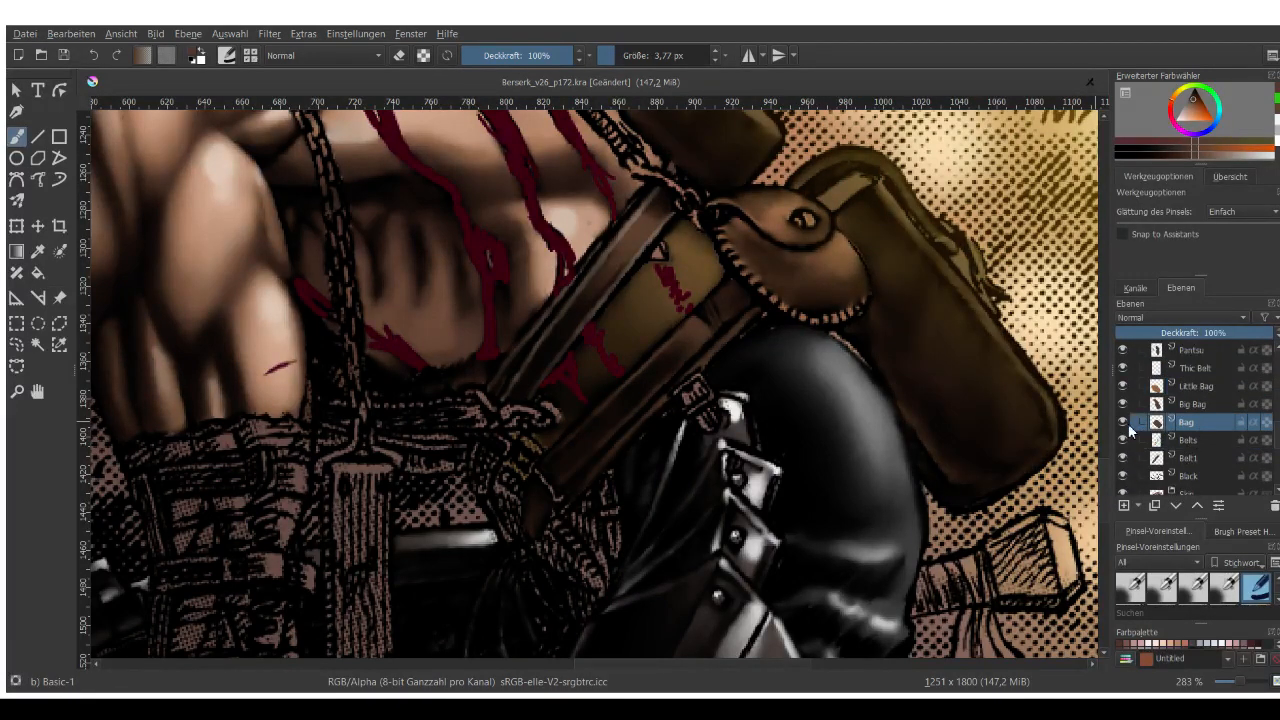
click(1122, 440)
click(1121, 441)
Isolate the Belts layer, sample the light brown of its highlight lines, and end the isolation.
click(1197, 439)
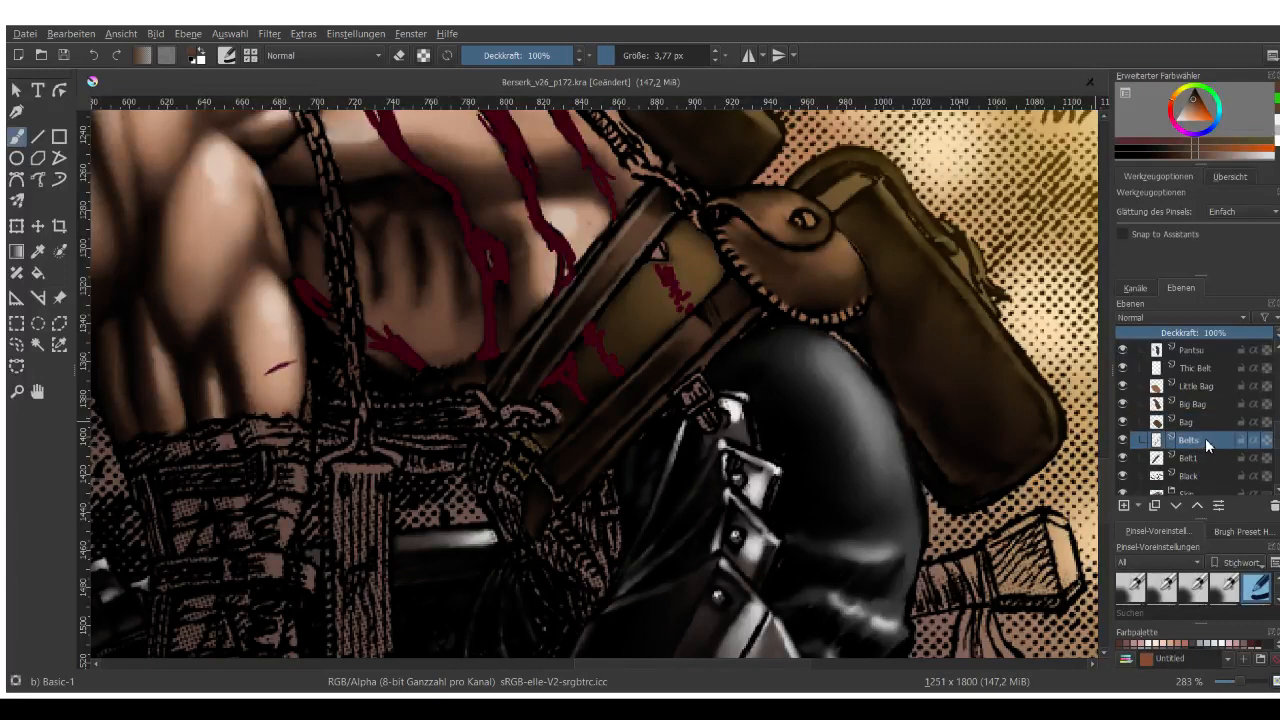
scroll(590, 308, up, 2)
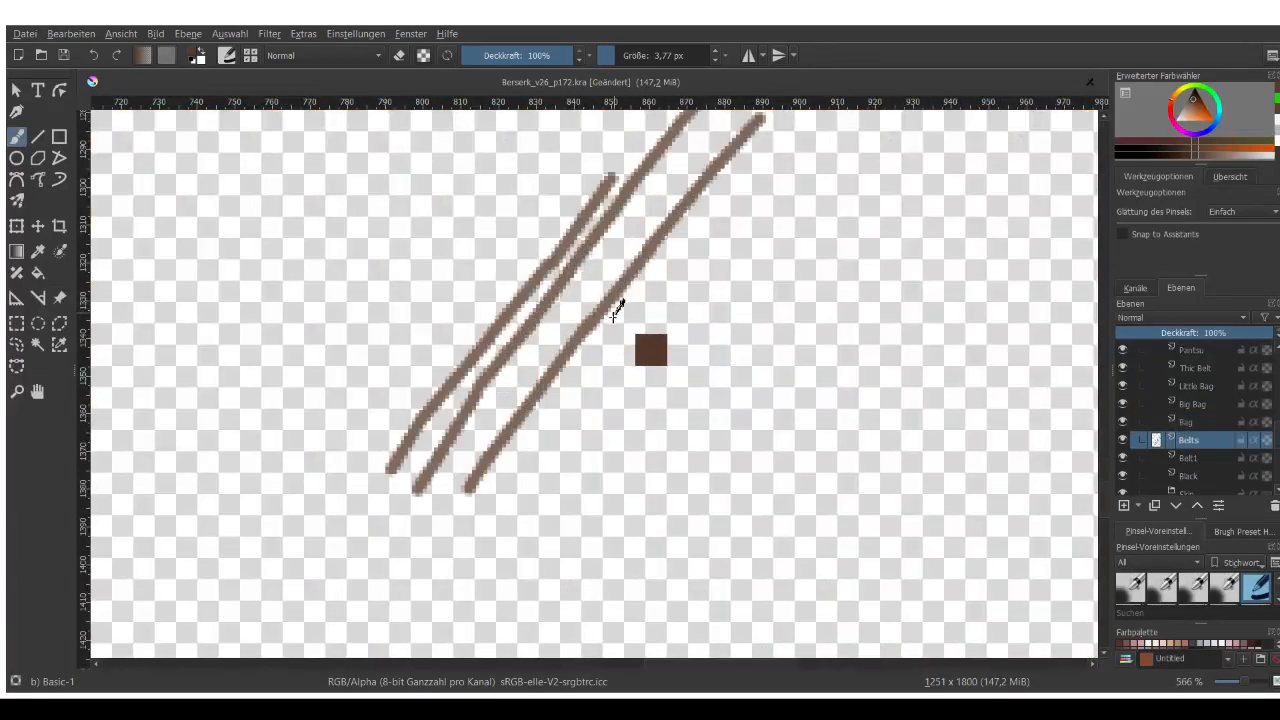
ctrl+click(610, 308)
alt+click(1193, 440)
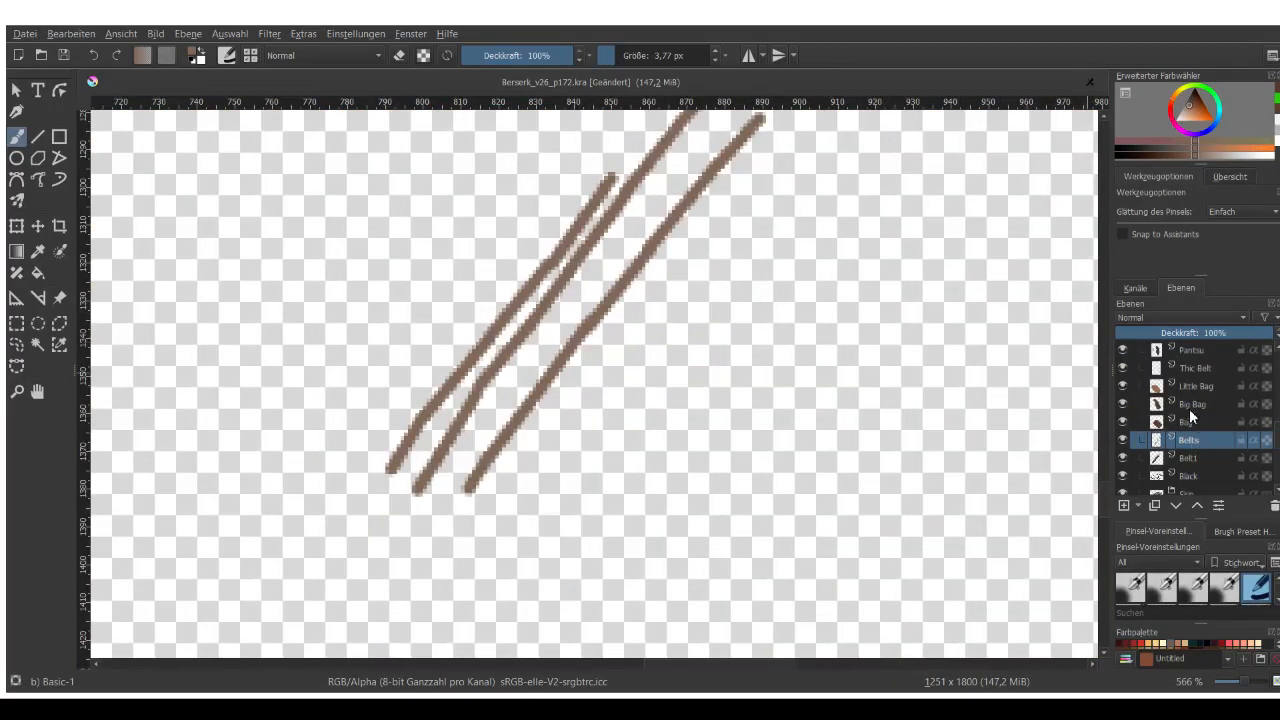
Choose the Airbrush Soft Soft brush at 5.23 px and make the new Lower Belt E layer active for painting.
scroll(632, 374, down, 1)
scroll(722, 406, up, 1)
right_click(677, 363)
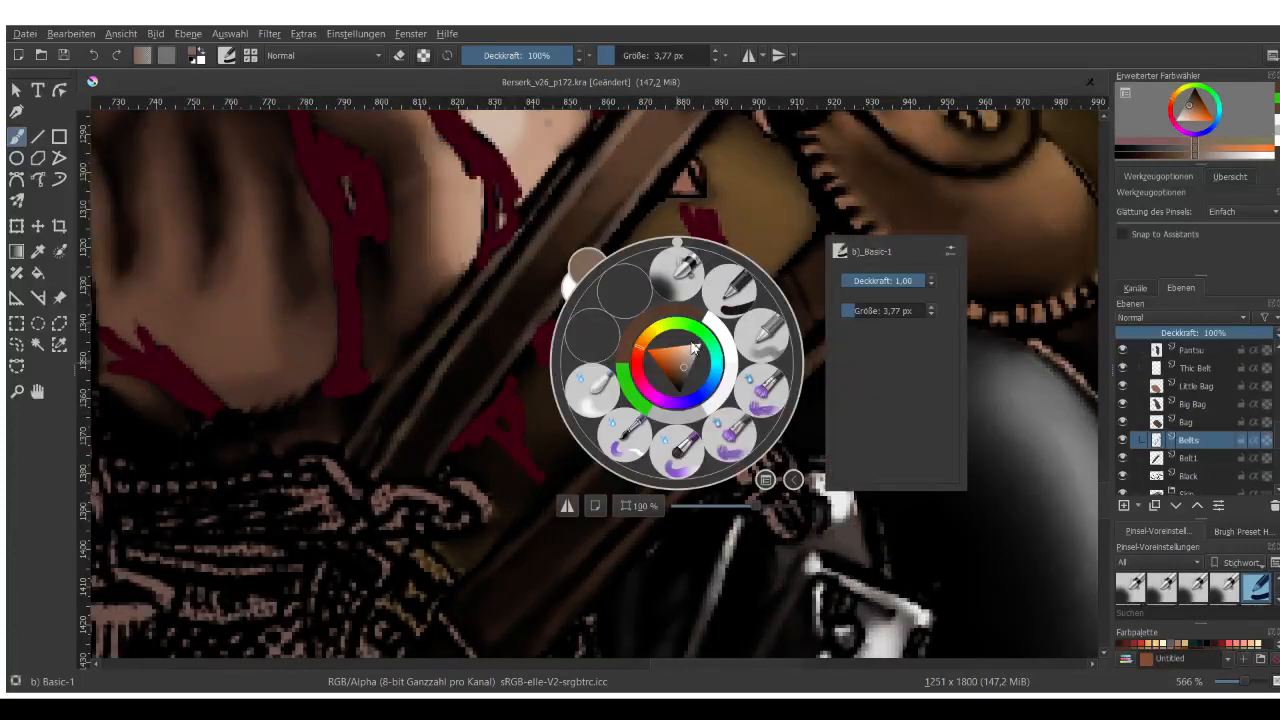
click(688, 282)
right_click(554, 250)
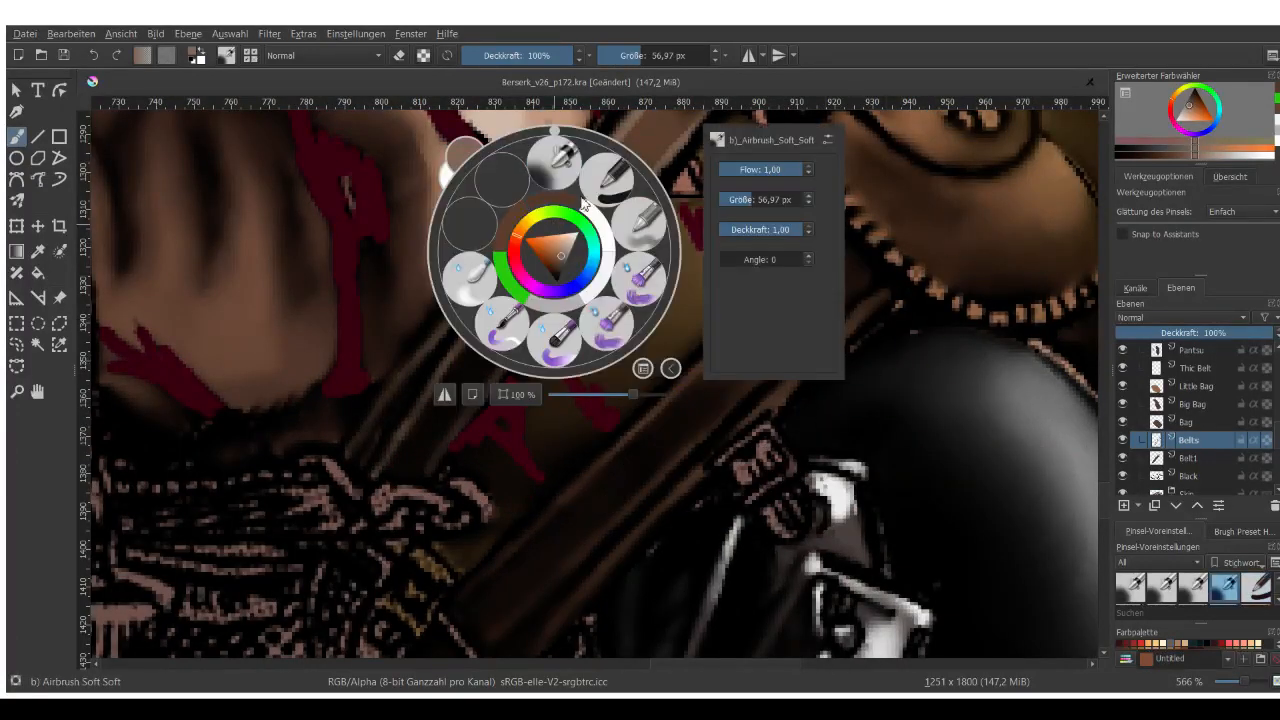
click(552, 160)
right_click(554, 250)
click(549, 160)
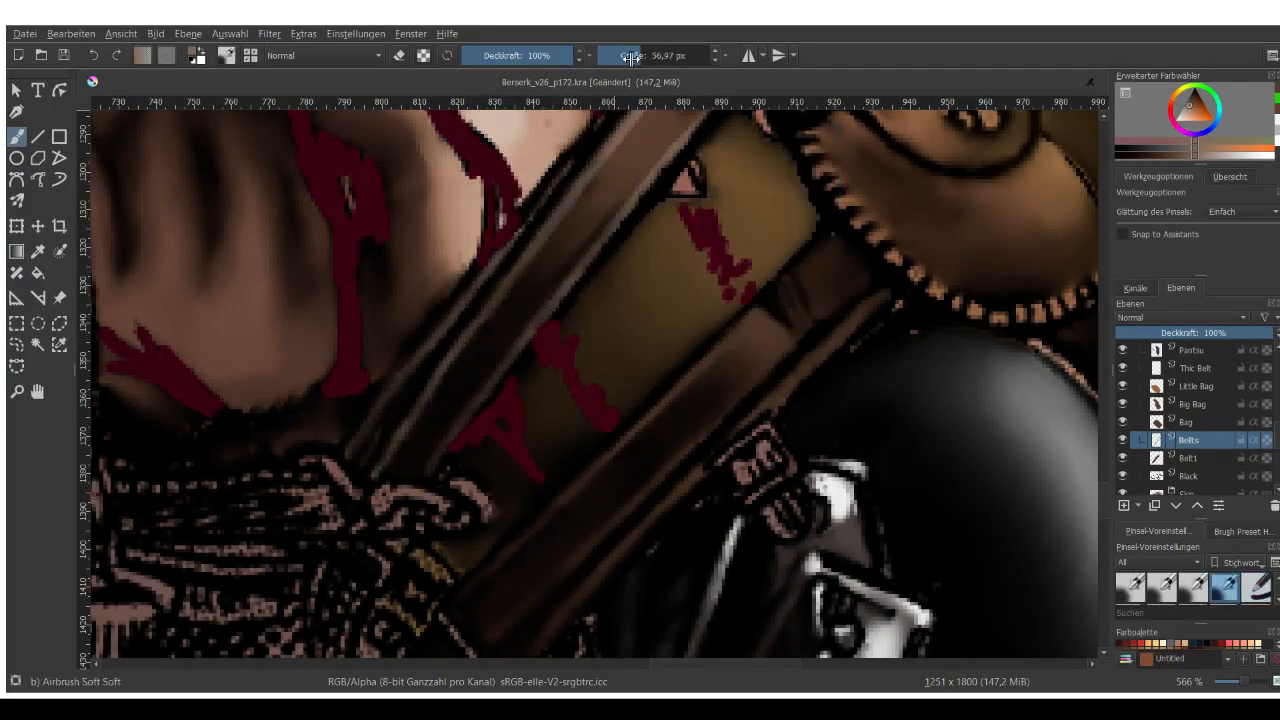
scroll(1183, 400, up, 2)
click(1213, 363)
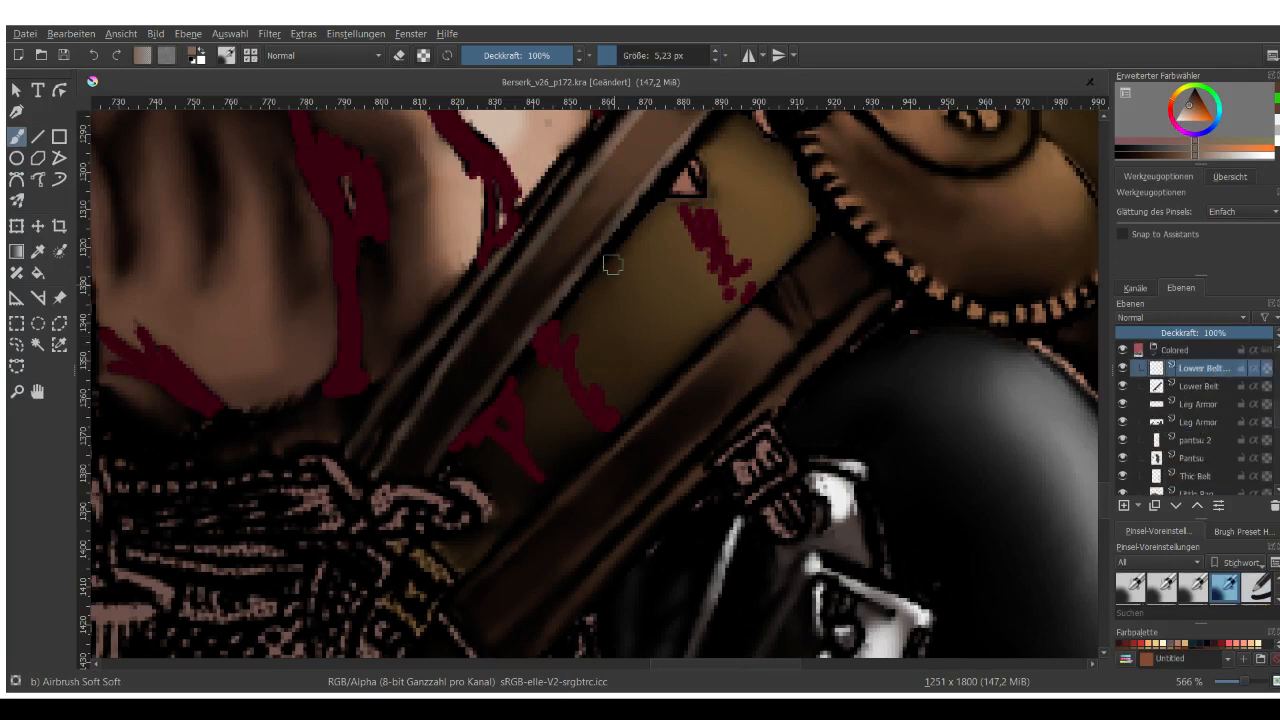
Switch to the straight Line tool and try a highlight along the lower belt's upper edge at 39% opacity and 1.05 px.
scroll(608, 257, down, 1)
click(41, 141)
click(505, 55)
scroll(532, 522, up, 1)
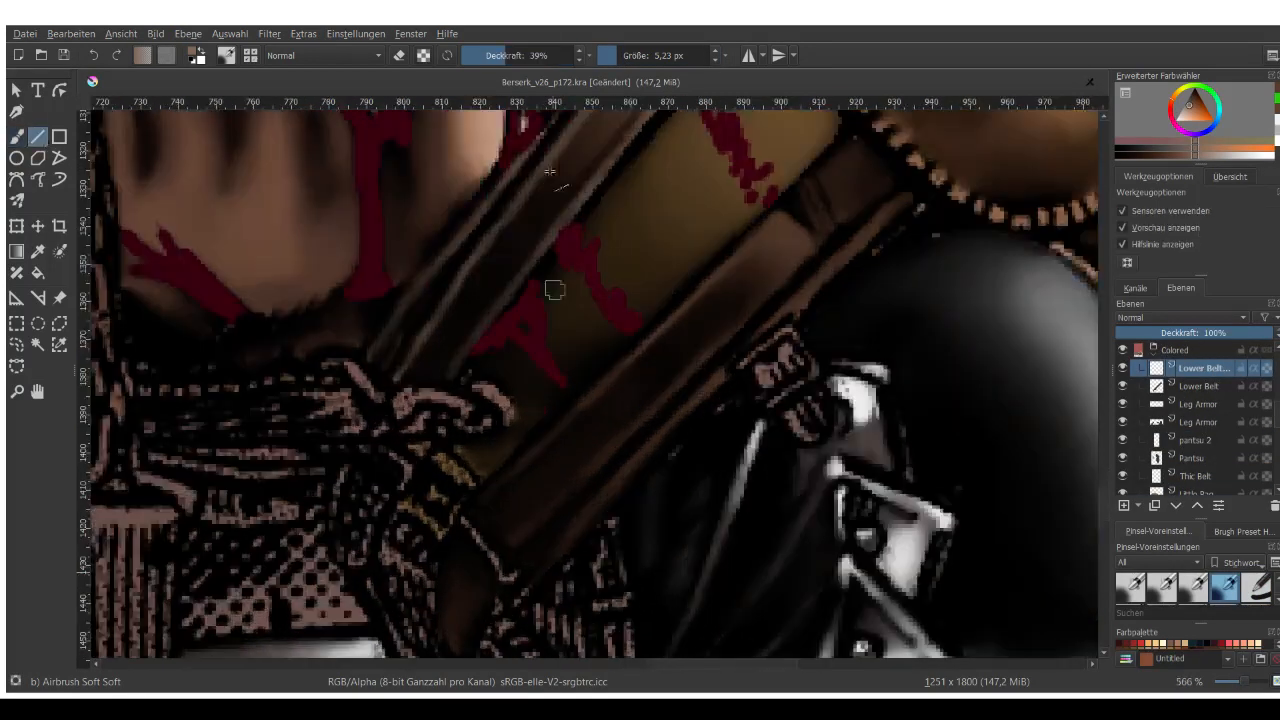
click(601, 55)
scroll(546, 560, up, 1)
drag(519, 529, 514, 510)
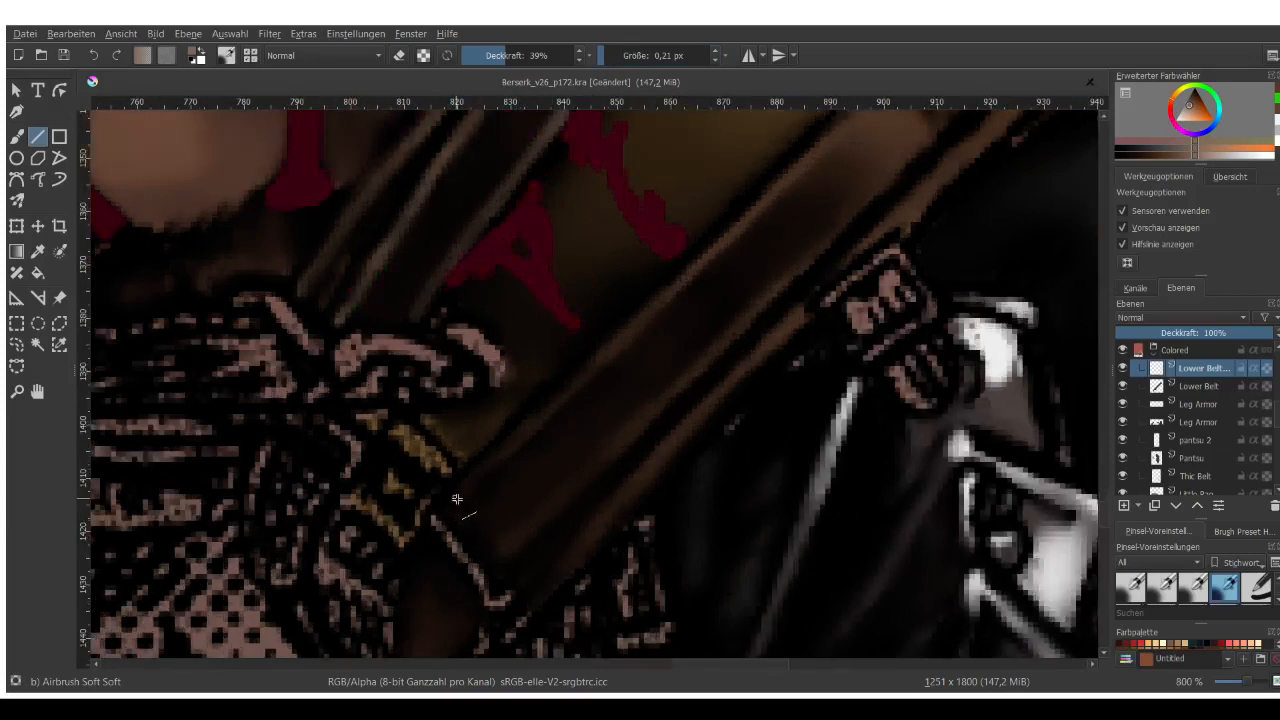
click(610, 55)
drag(448, 498, 640, 322)
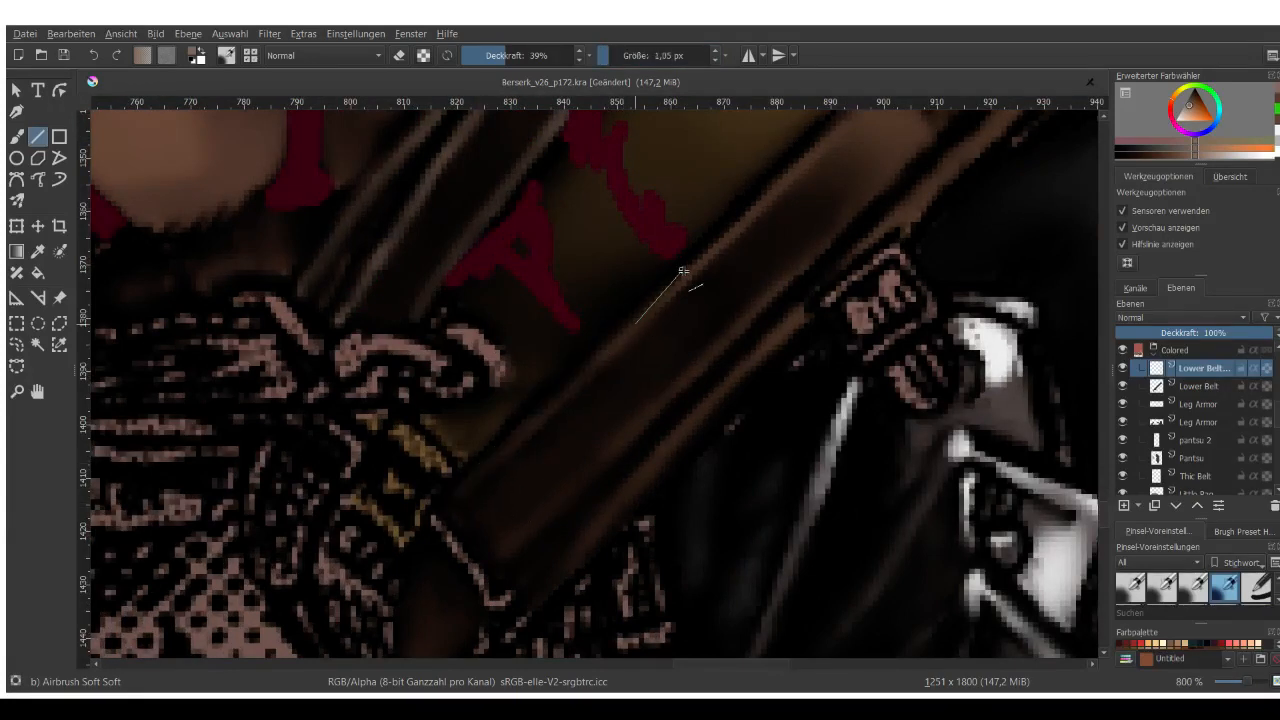
Restore the brush opacity to 100% and try straight highlight lines along the lower belt at 15.90 px.
click(574, 55)
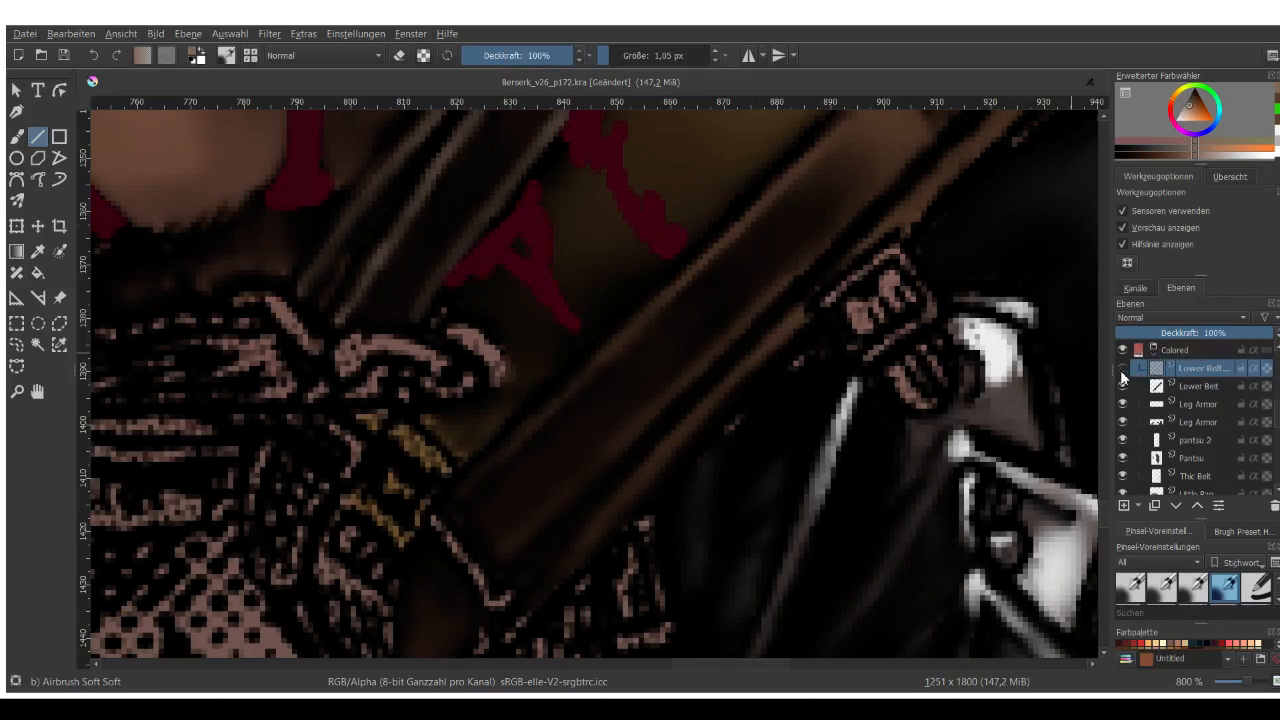
click(640, 56)
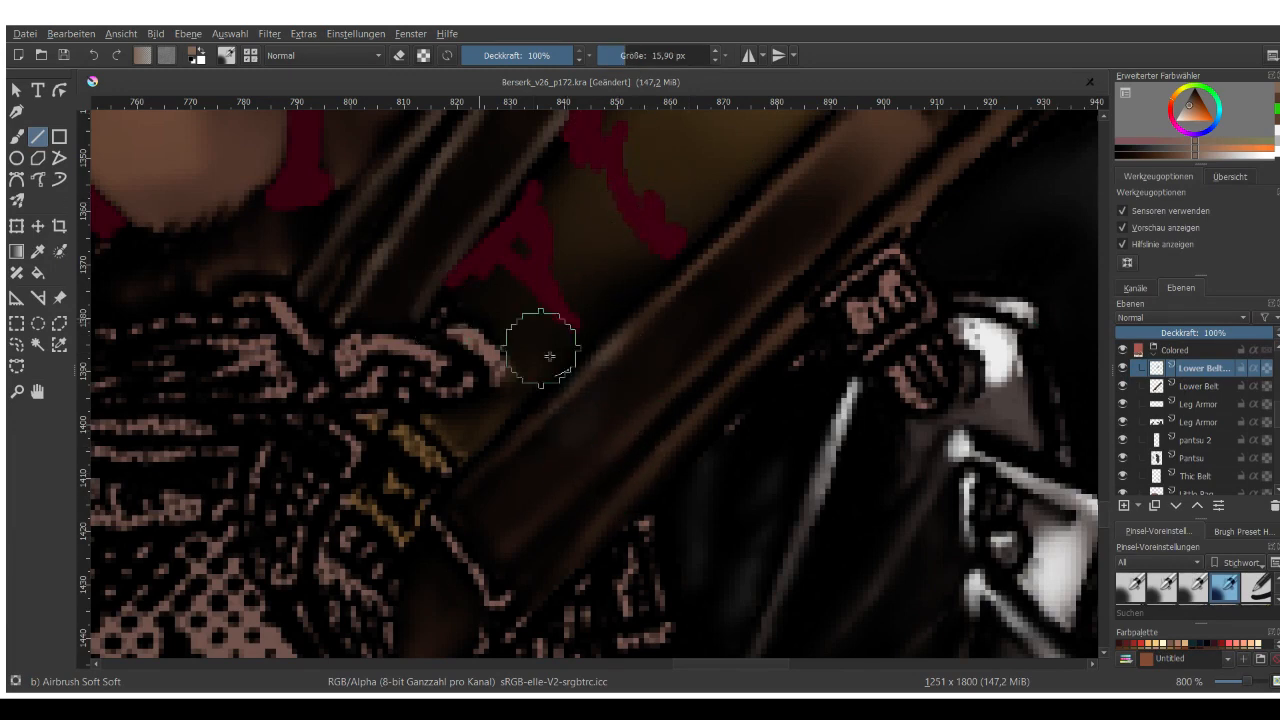
scroll(562, 368, down, 4)
scroll(572, 396, up, 3)
mouse_move(764, 210)
mouse_down()
mouse_move(618, 345)
mouse_move(597, 343)
mouse_up()
mouse_move(801, 247)
mouse_down()
mouse_move(628, 423)
mouse_move(618, 466)
mouse_up()
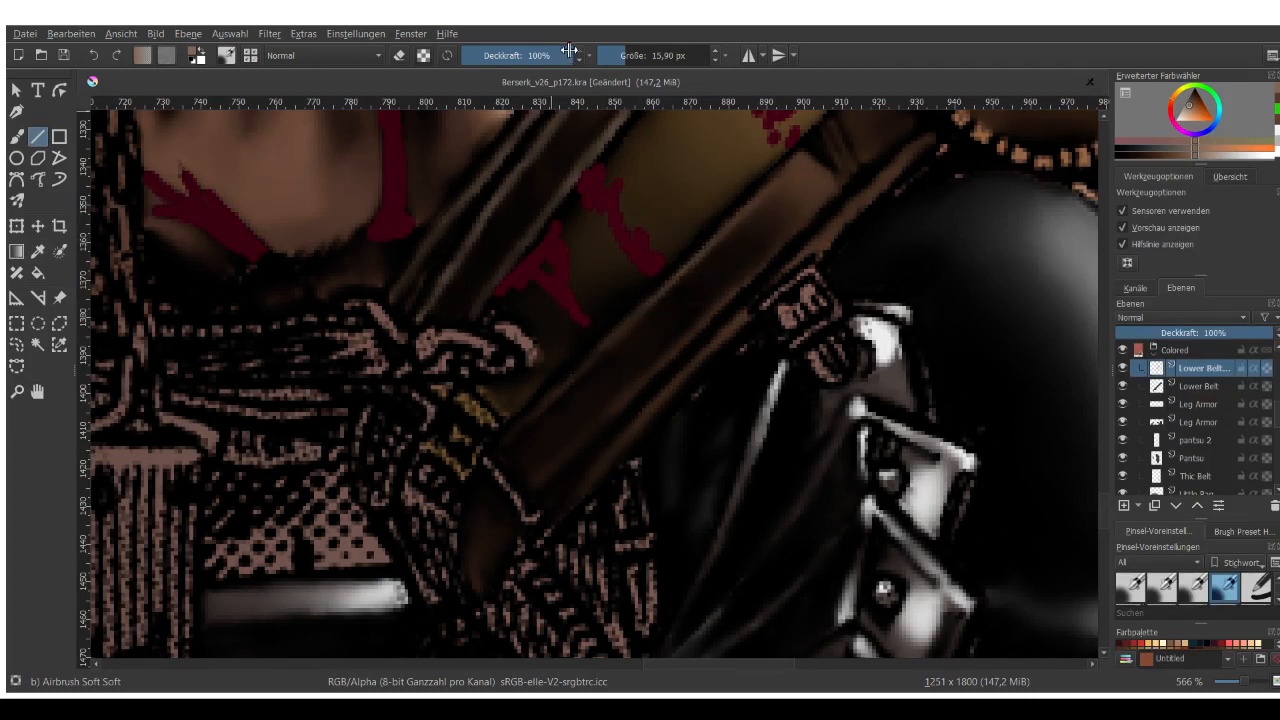
Draw straight light-brown highlights at 5.79 px along the upper and lower edges of the lower belt.
click(621, 58)
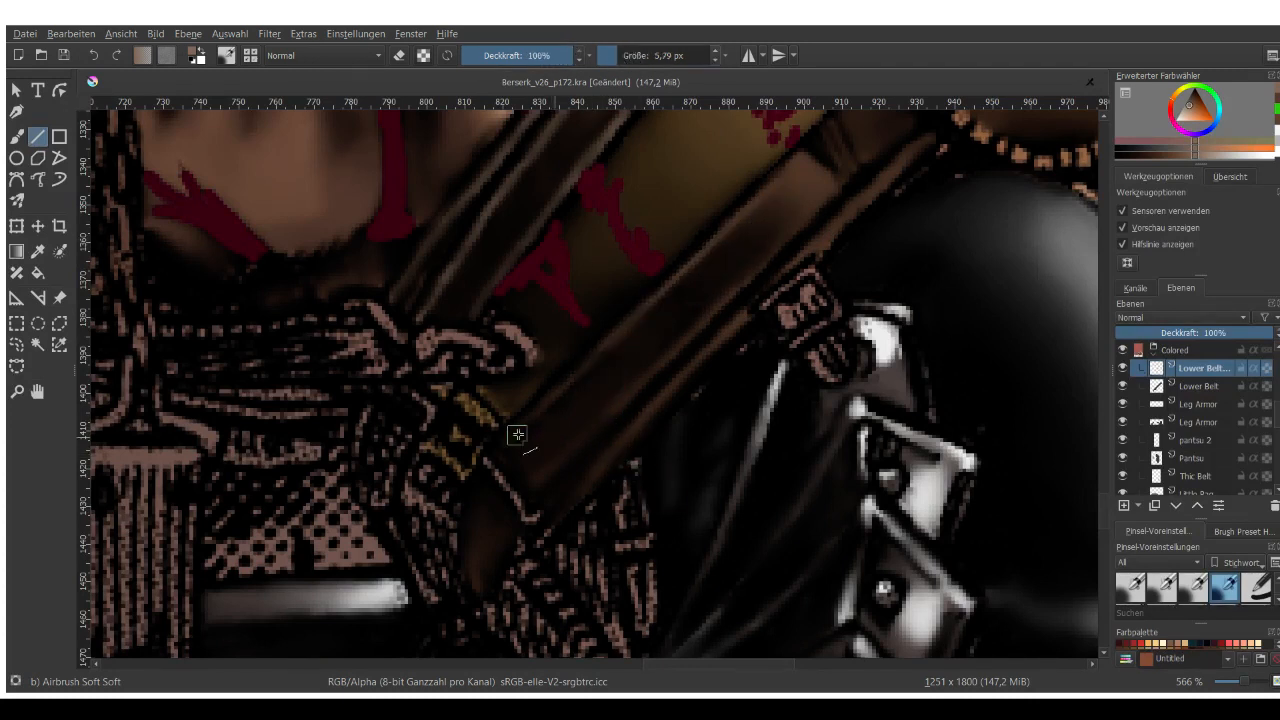
mouse_move(518, 434)
mouse_down()
mouse_move(668, 286)
mouse_move(788, 200)
mouse_move(794, 165)
mouse_up()
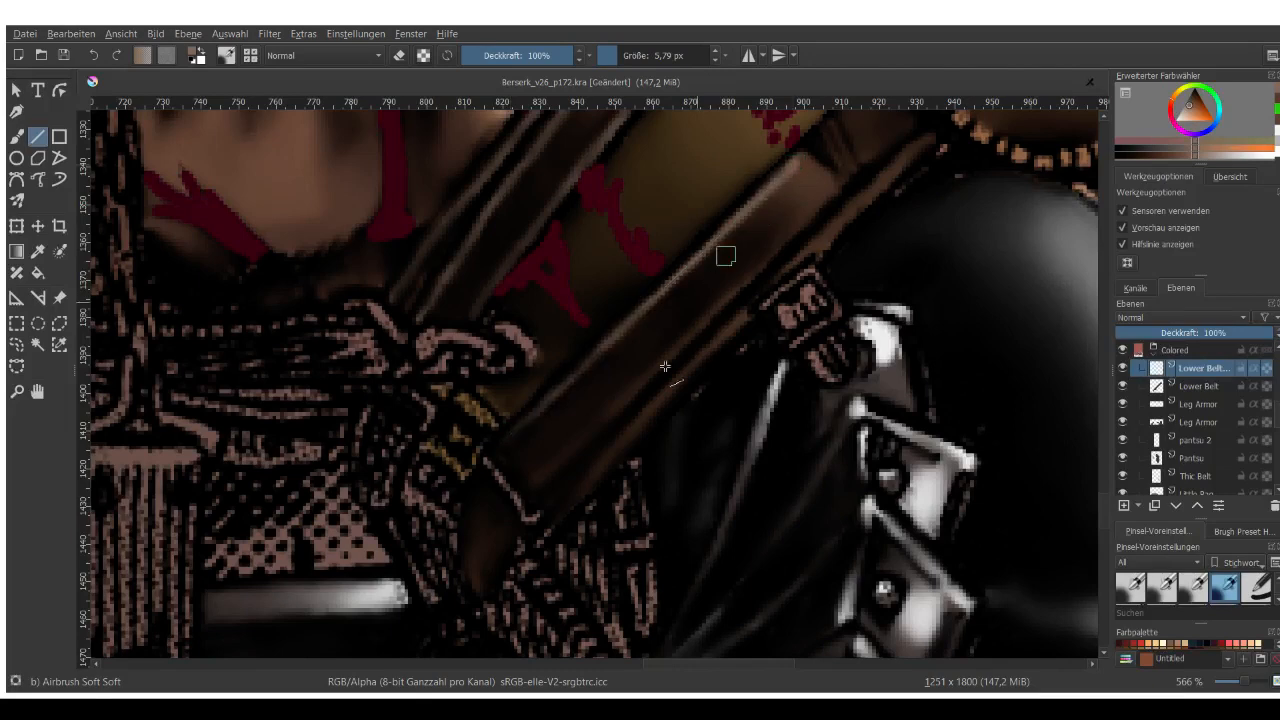
drag(540, 479, 845, 184)
scroll(587, 384, down, 2)
scroll(687, 262, up, 2)
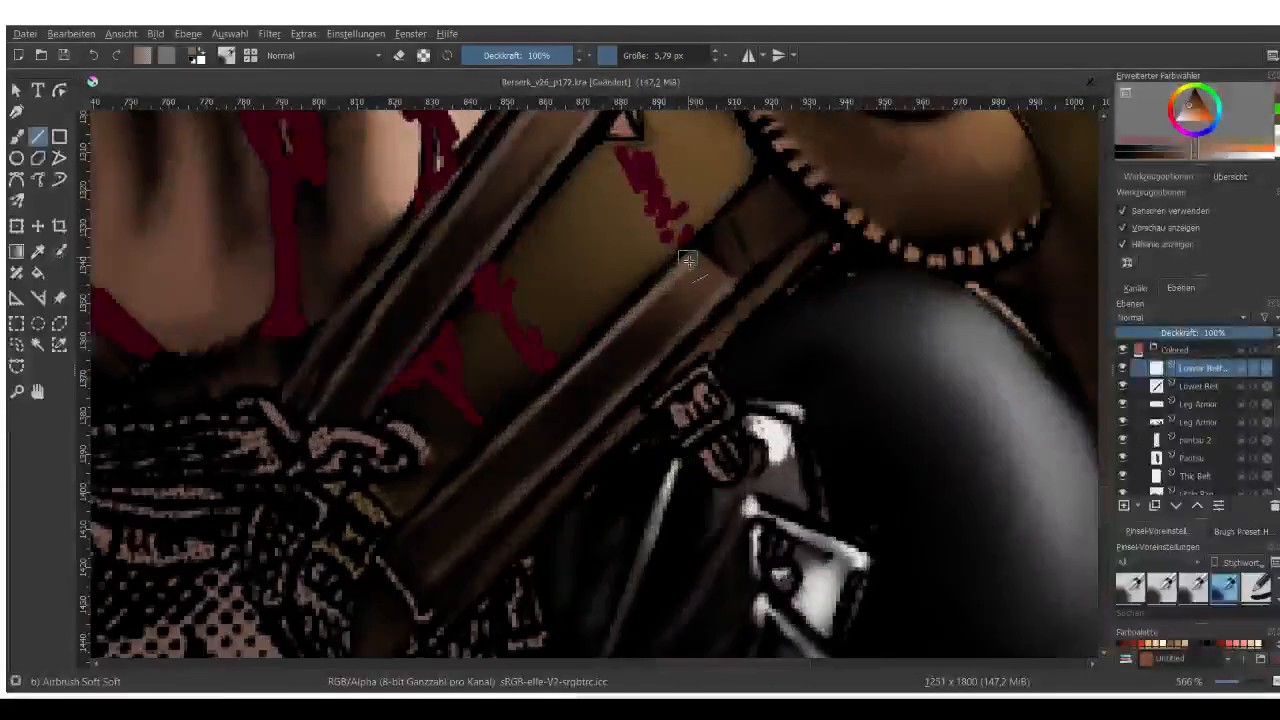
Examine the lower belt's edge highlights up close and against the whole panel.
scroll(614, 405, down, 2)
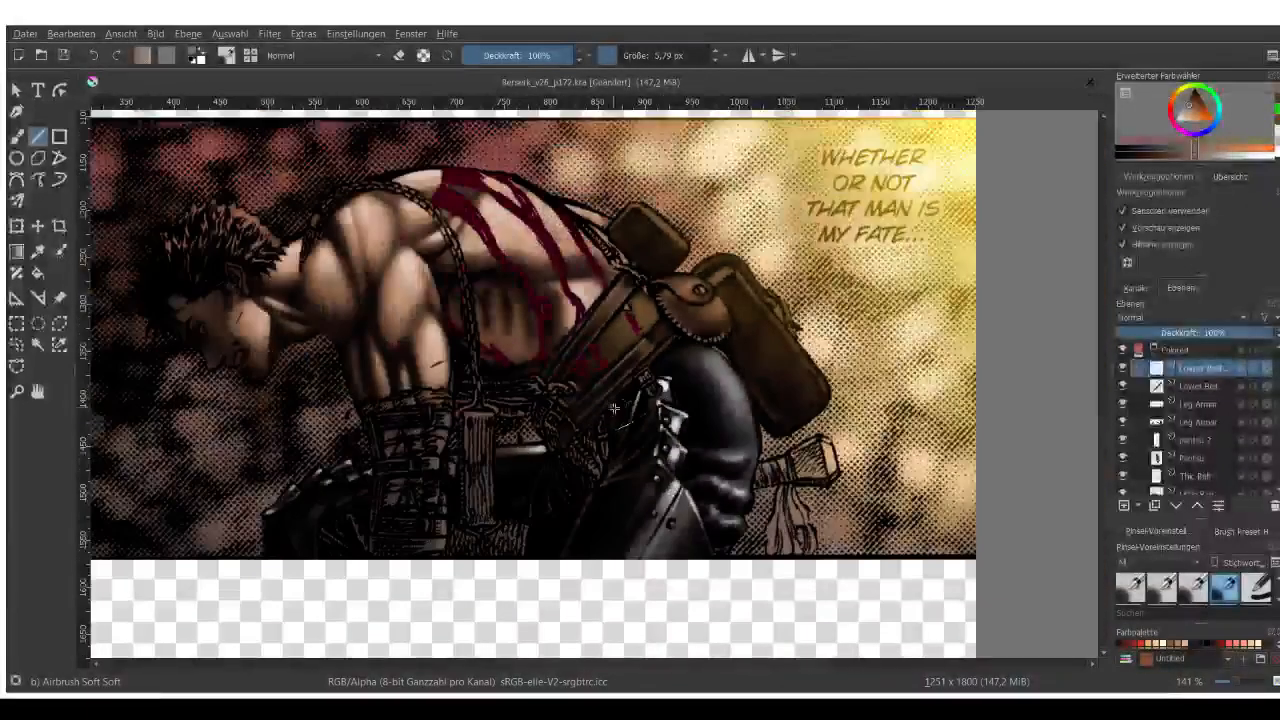
scroll(620, 400, up, 1)
scroll(620, 398, up, 2)
scroll(540, 423, down, 2)
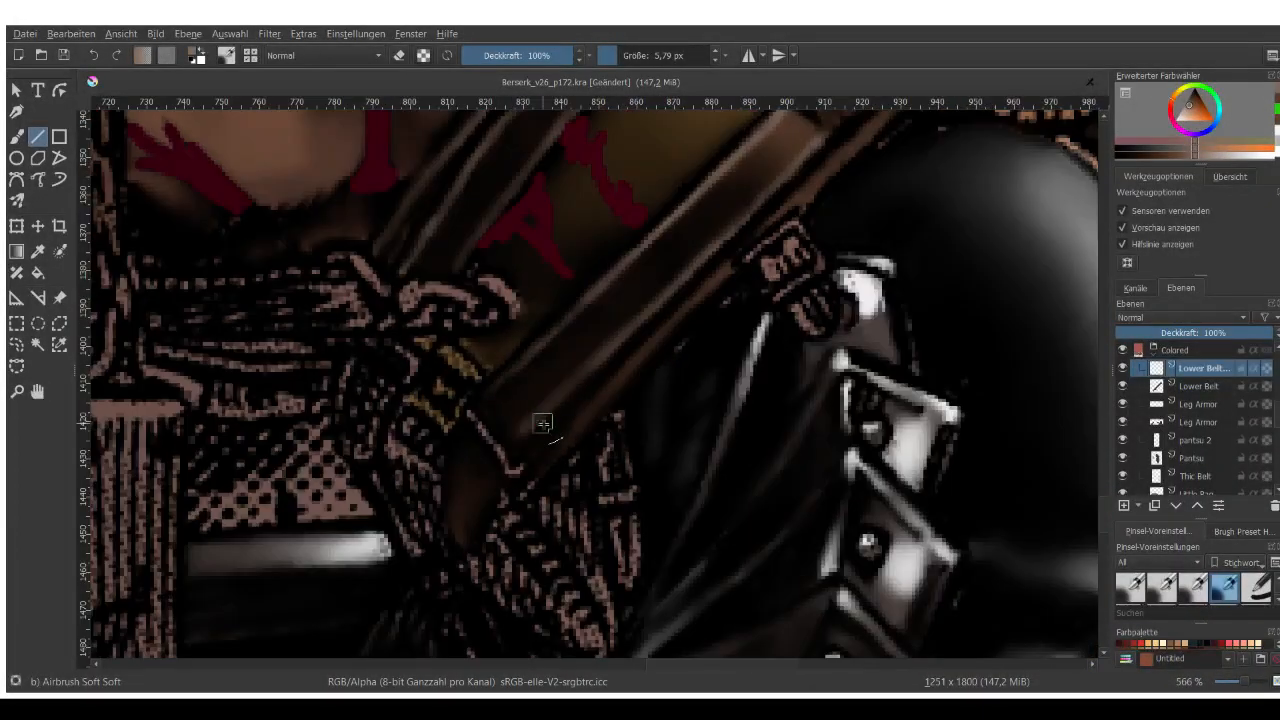
scroll(603, 456, down, 2)
scroll(604, 373, up, 2)
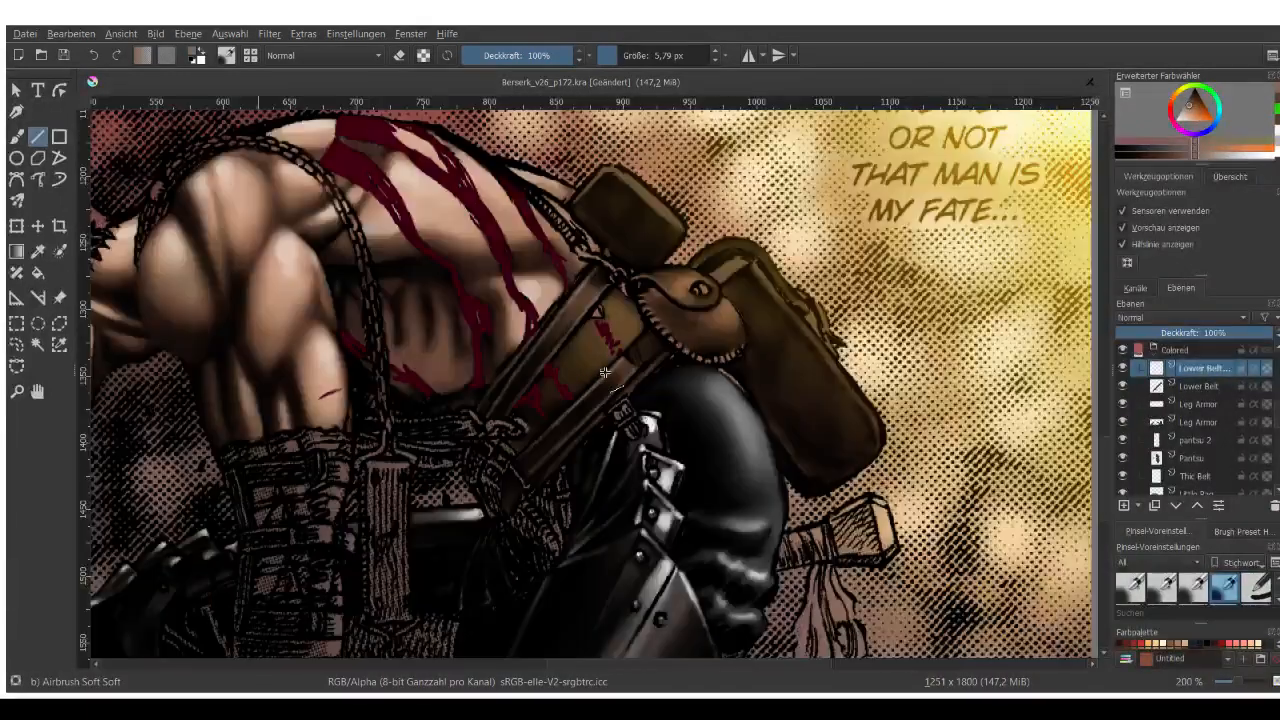
scroll(666, 349, up, 4)
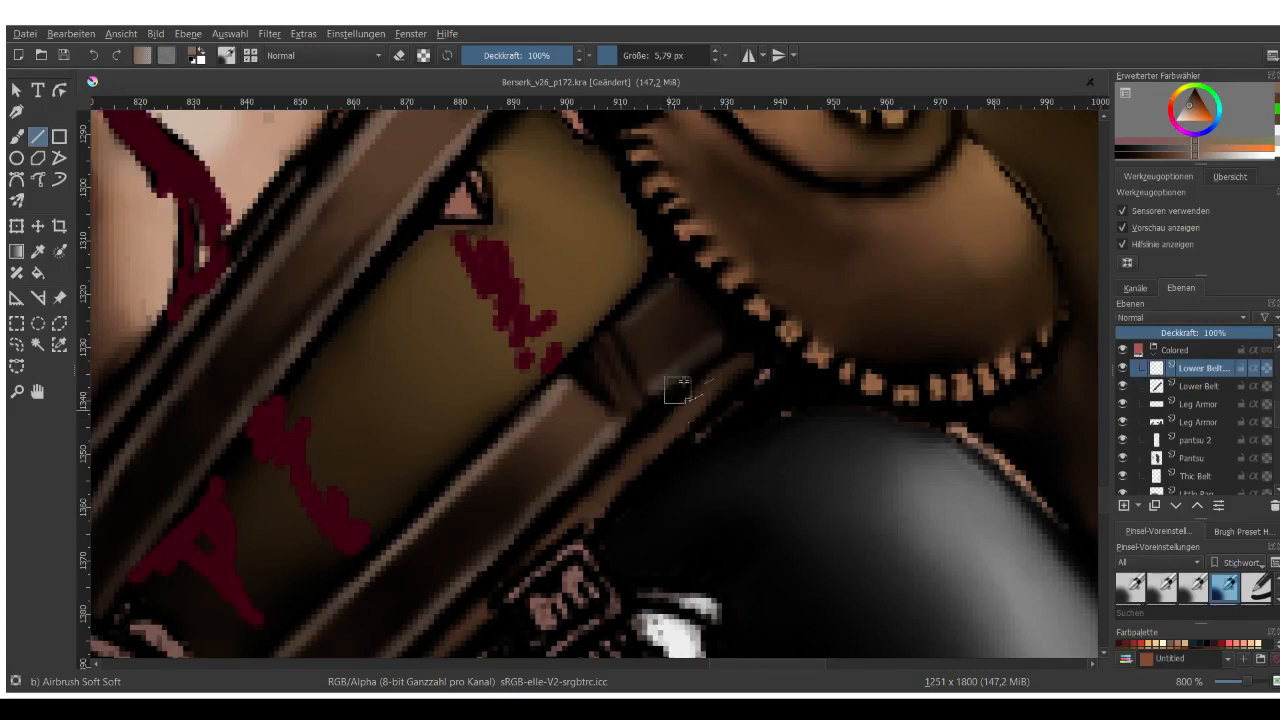
scroll(680, 400, down, 4)
scroll(698, 420, down, 1)
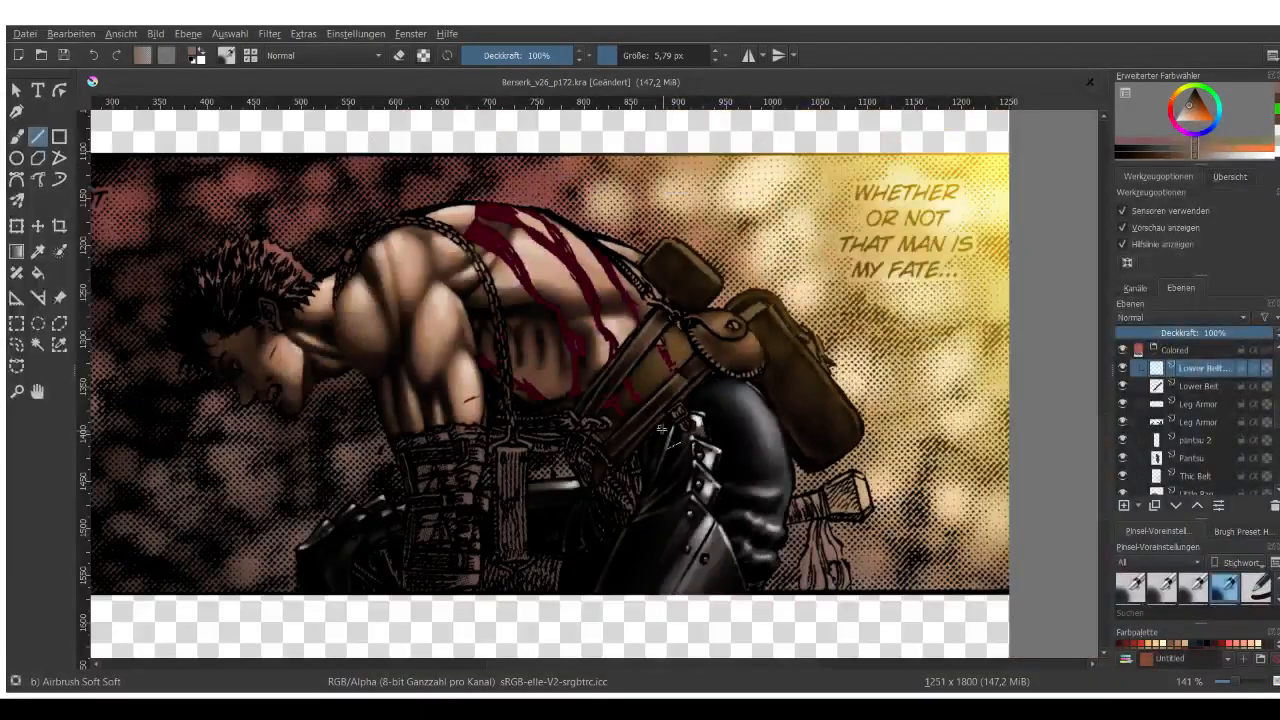
scroll(651, 372, up, 1)
scroll(716, 420, down, 1)
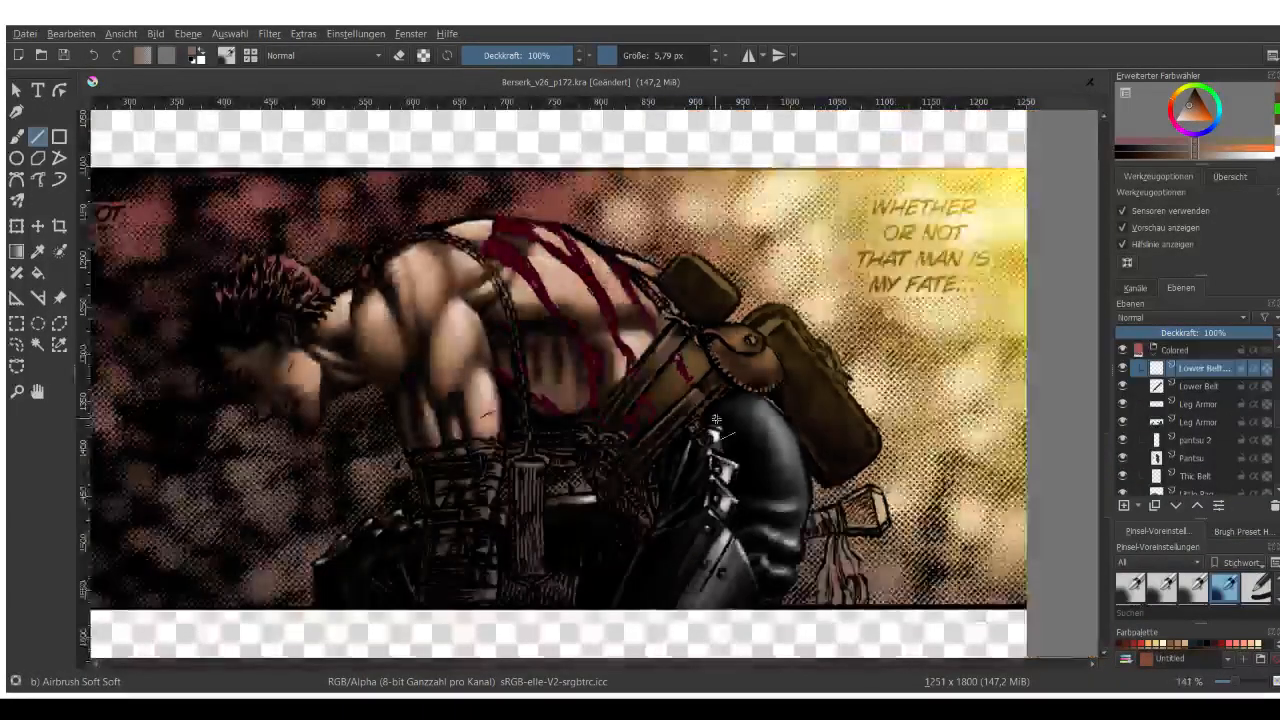
scroll(716, 420, up, 1)
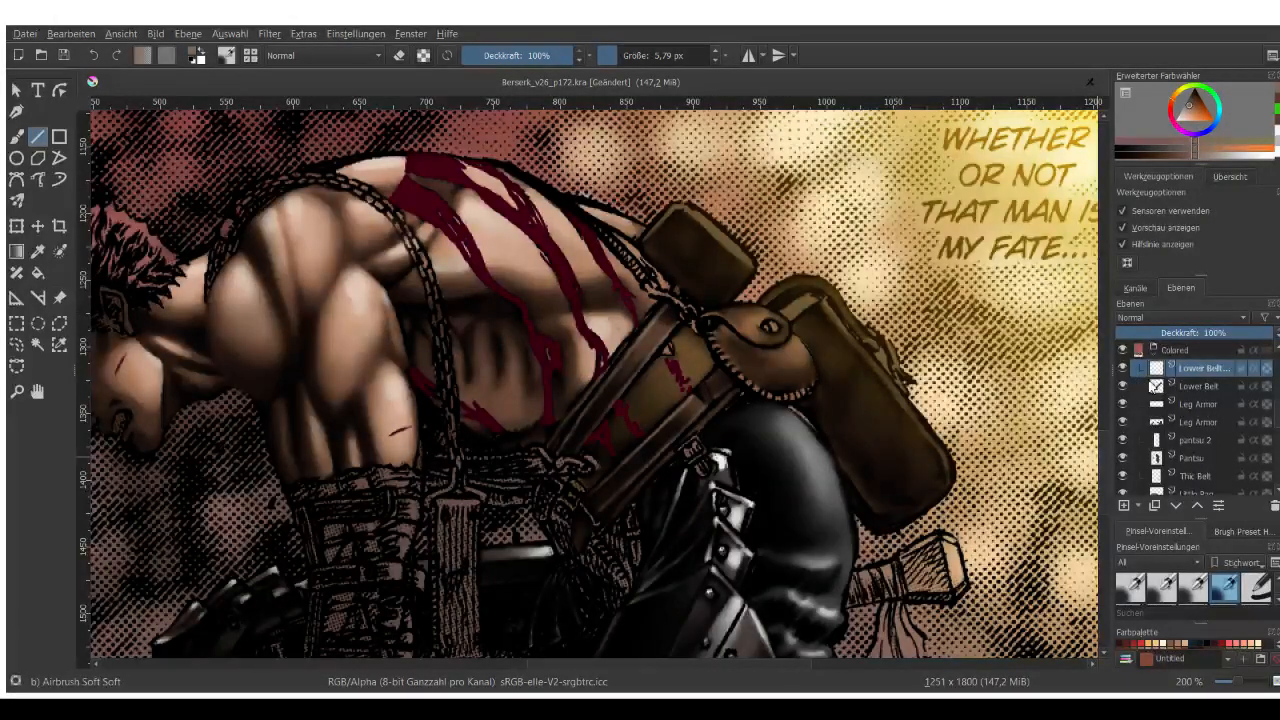
Toggle the Colored group off and on to compare the panel with and without its colours.
scroll(1168, 420, up, 1)
scroll(1178, 432, up, 1)
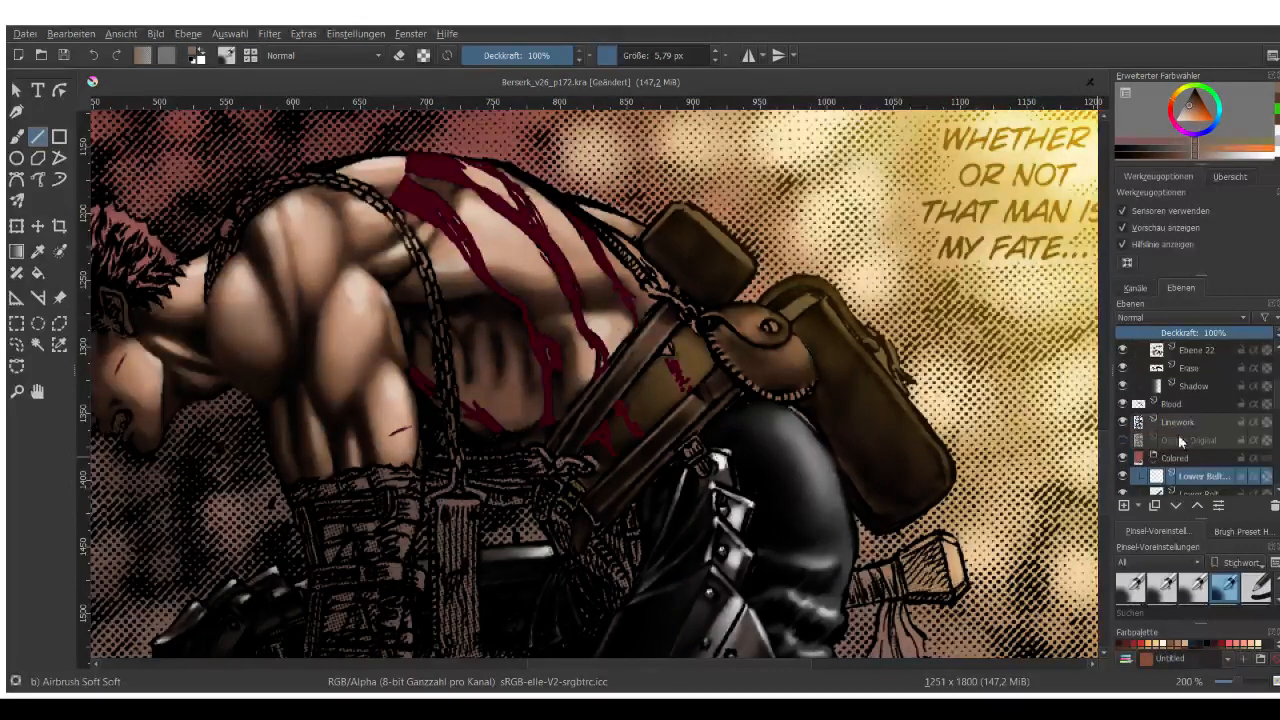
click(1155, 462)
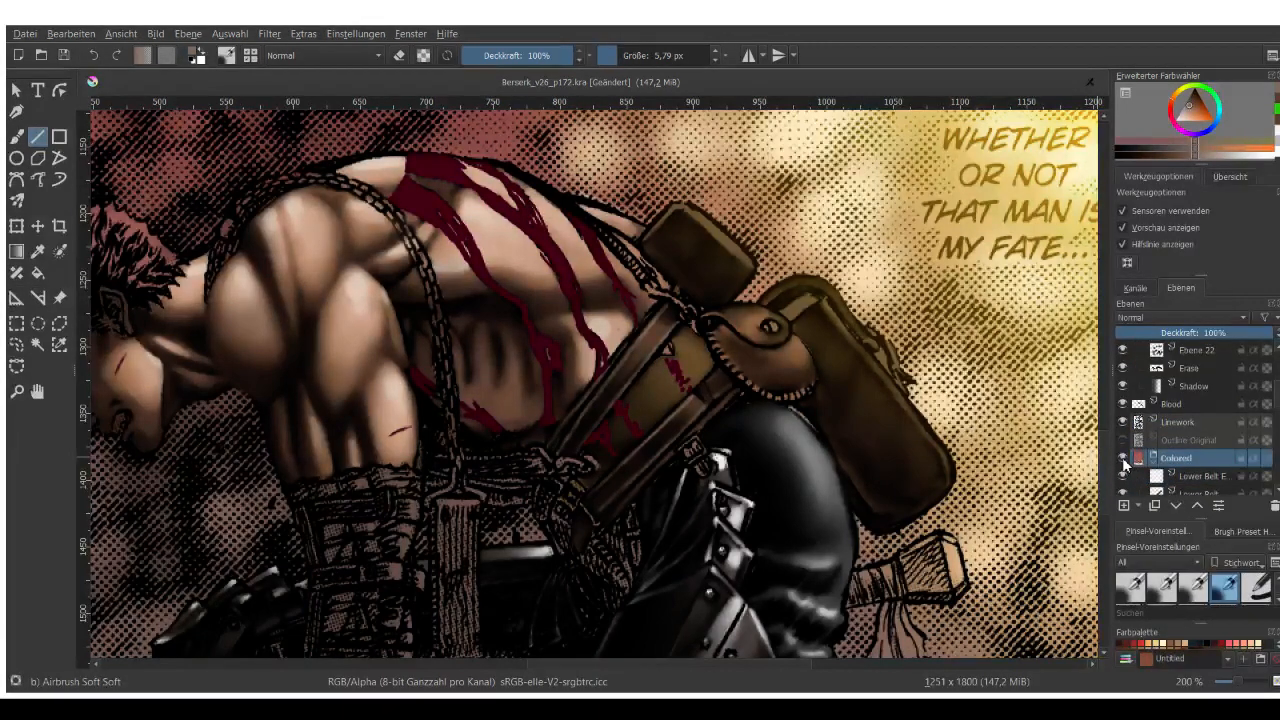
click(1122, 459)
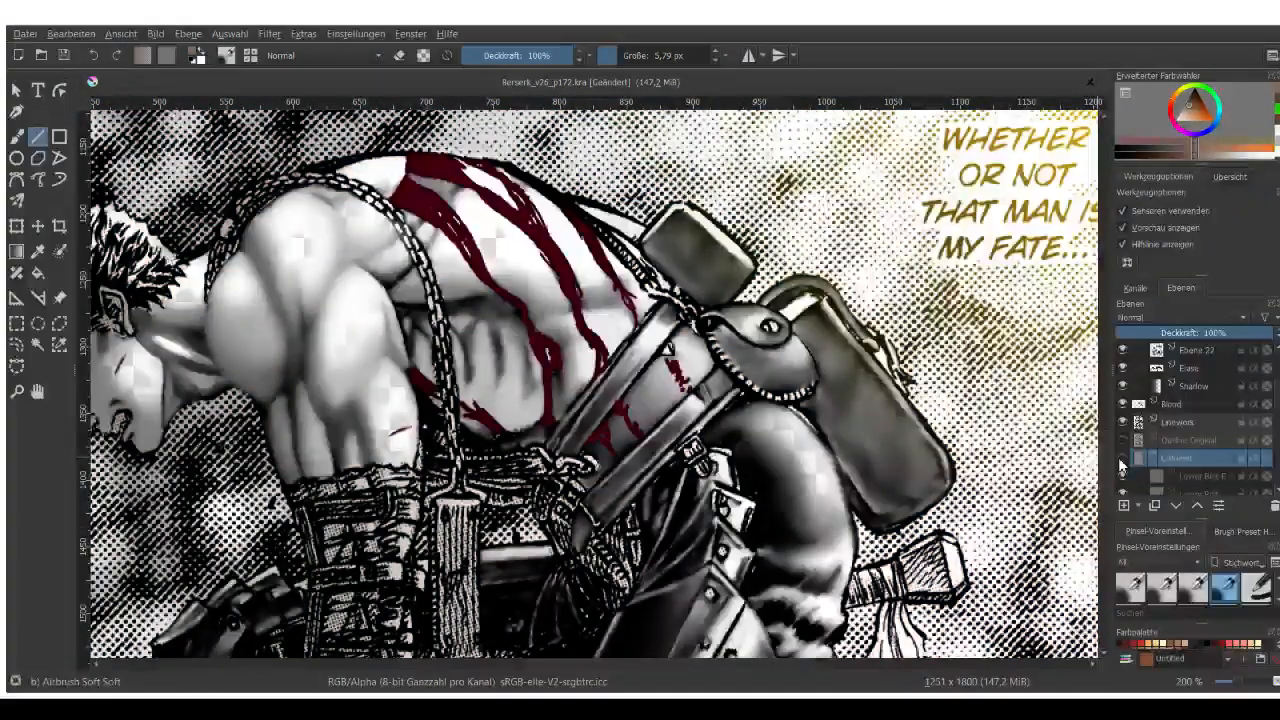
click(1122, 460)
click(1122, 459)
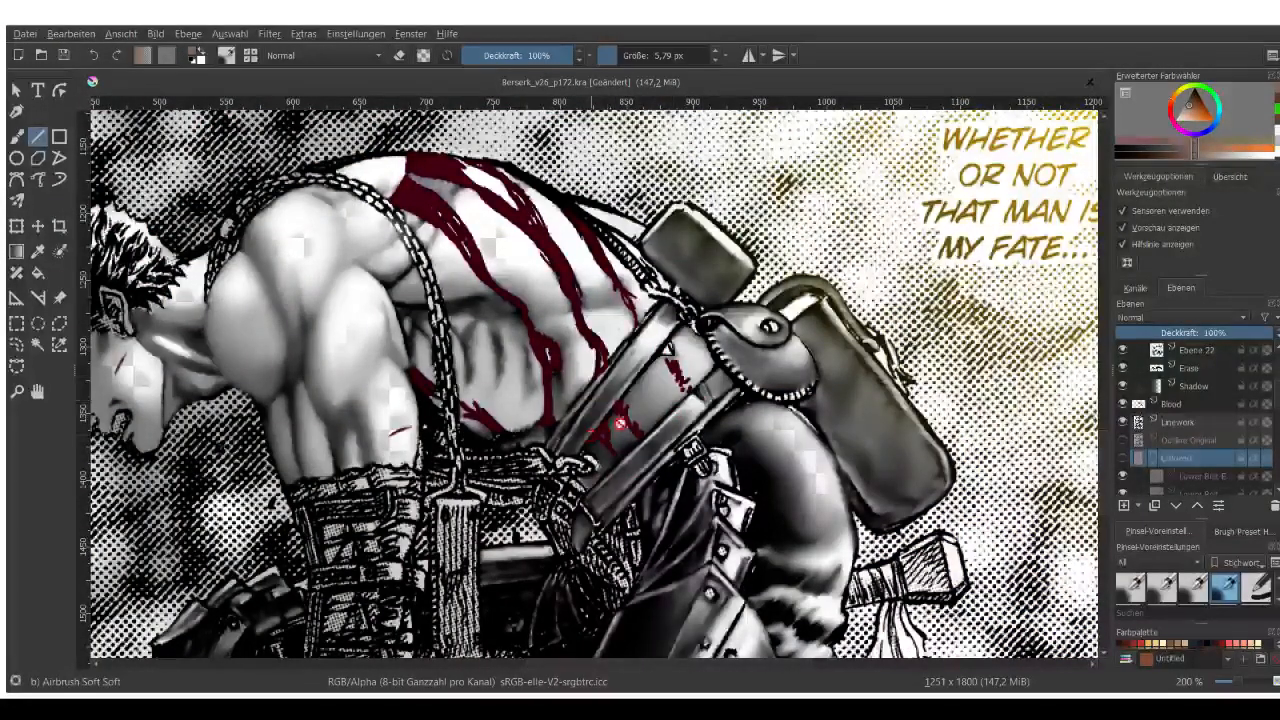
click(1122, 458)
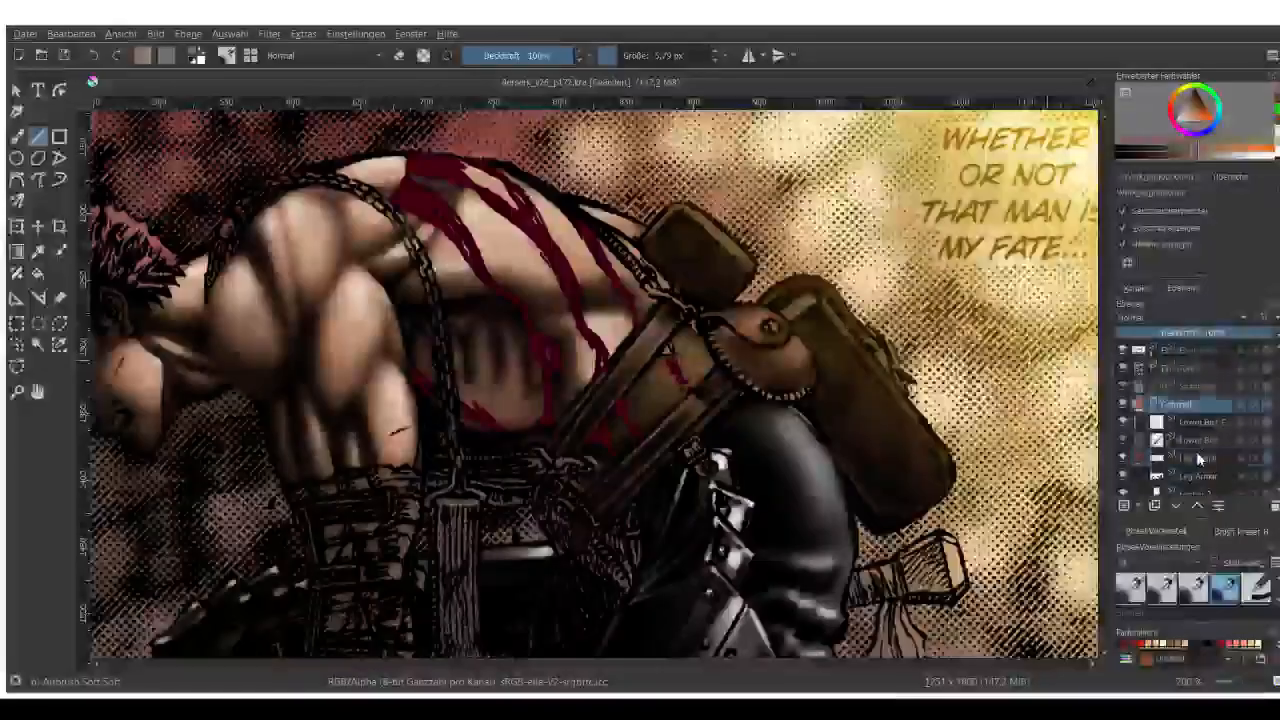
Isolate the Lower Belt layer, sample its flat brown, and choose the Basic-1 brush at 40 px.
scroll(1196, 451, down, 1)
click(1193, 441)
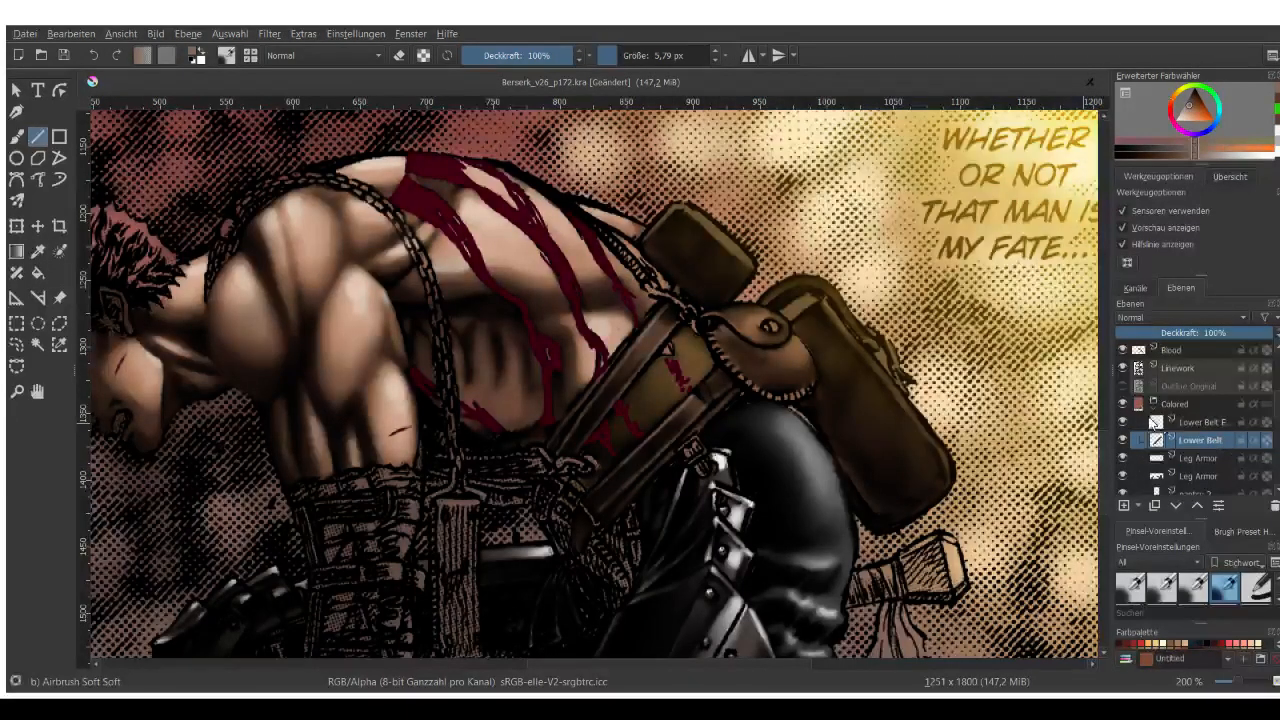
alt+click(1198, 440)
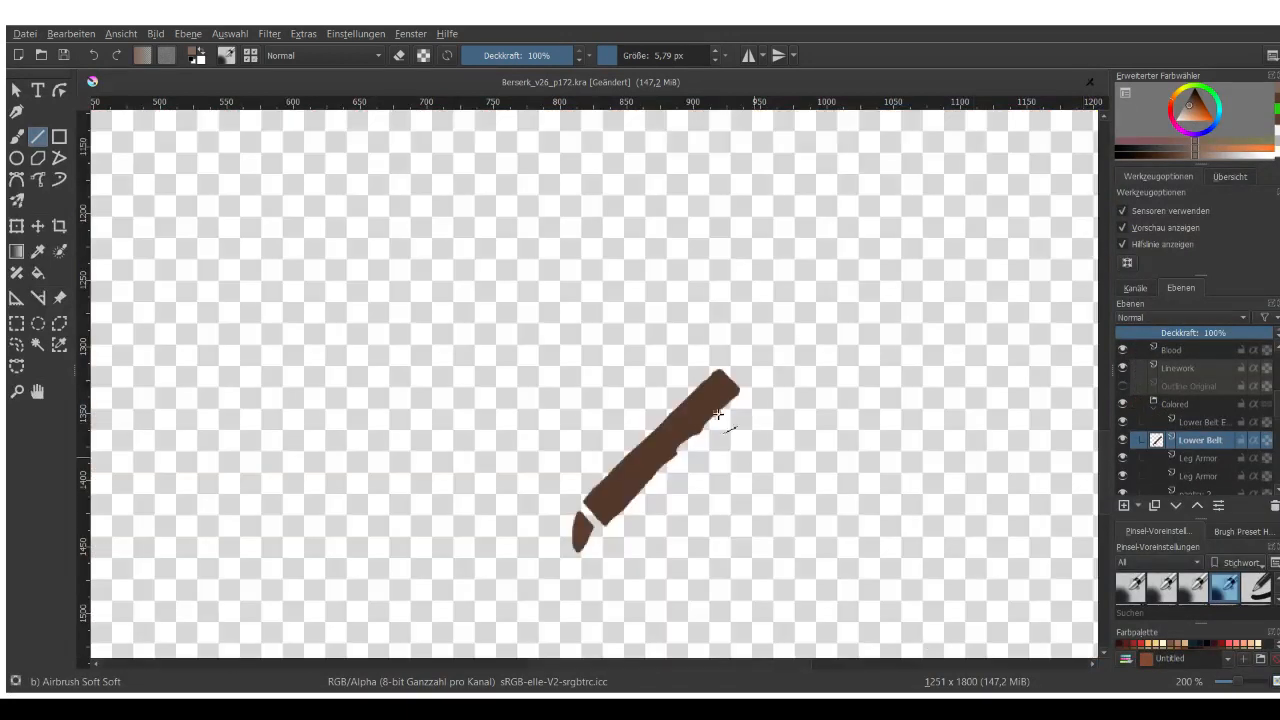
ctrl+click(687, 422)
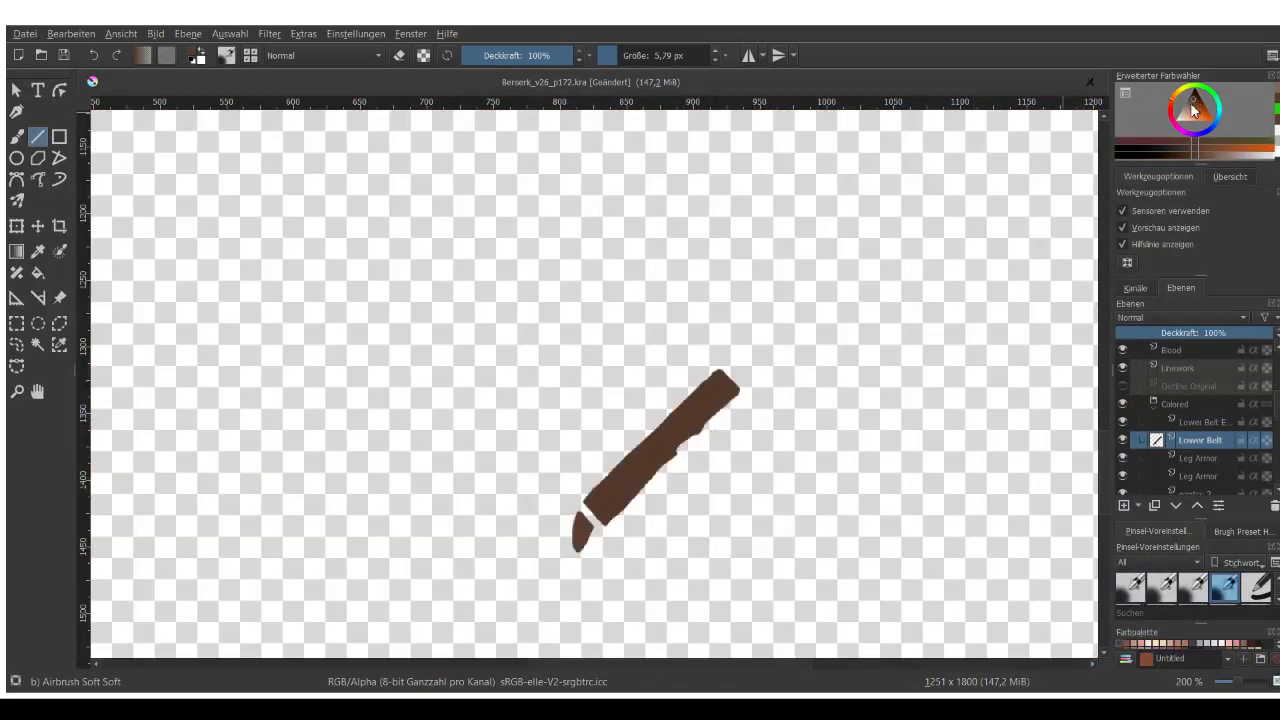
right_click(780, 252)
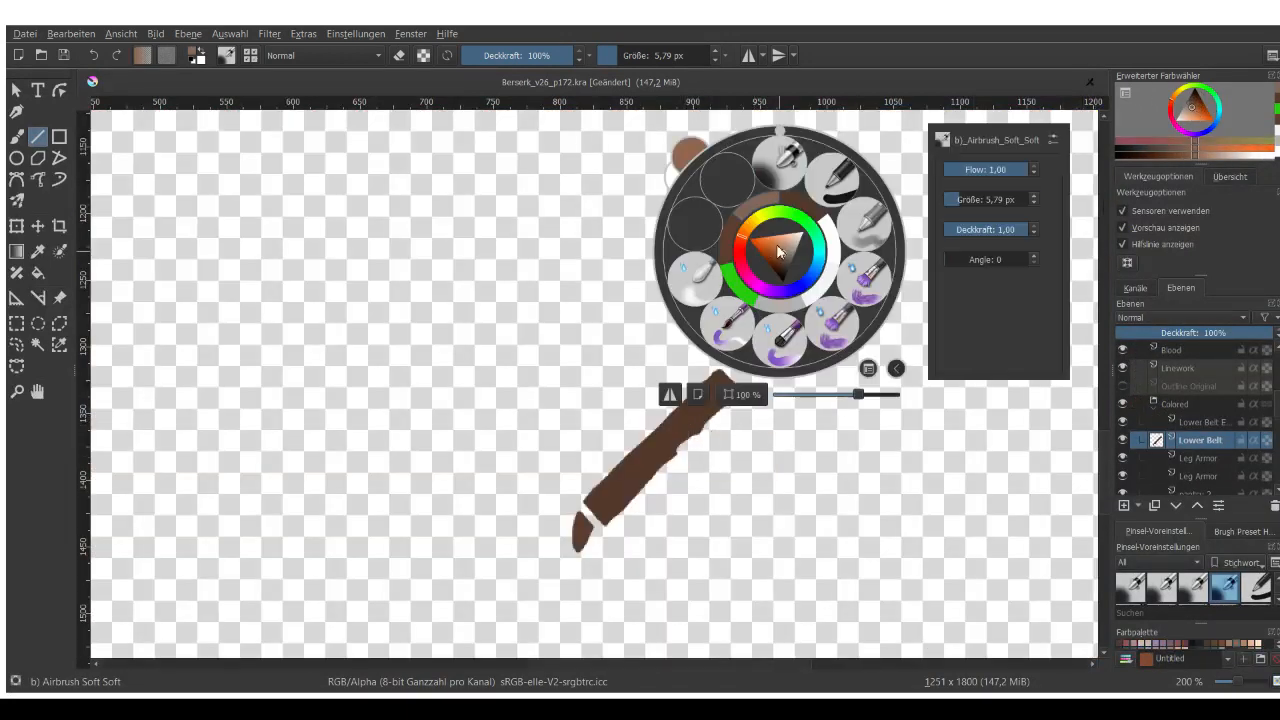
click(836, 184)
End the layer isolation and show the Ebene 3 layer with the colour swatch circles.
scroll(1195, 405, up, 3)
click(1176, 351)
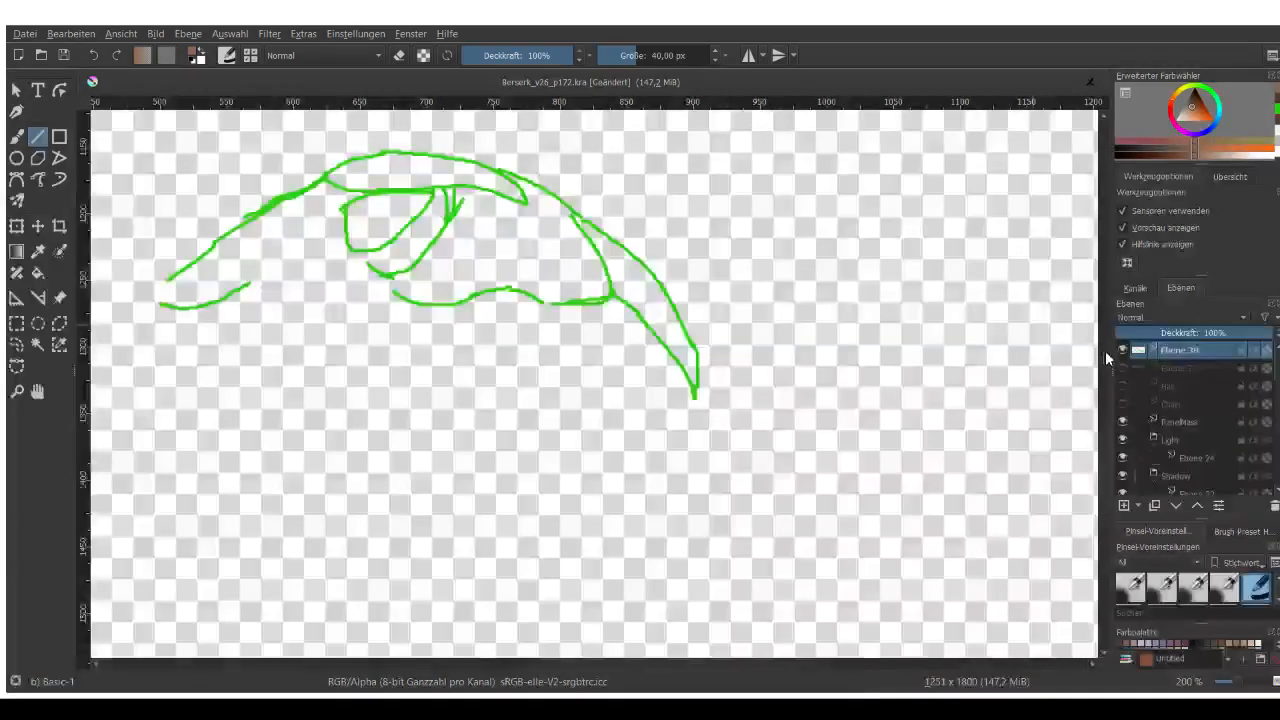
alt+click(1138, 351)
click(1122, 367)
Hide the green Ebene 38 sketch and use the freehand brush to add a sampled-brown swatch on Ebene 3.
drag(702, 302, 665, 340)
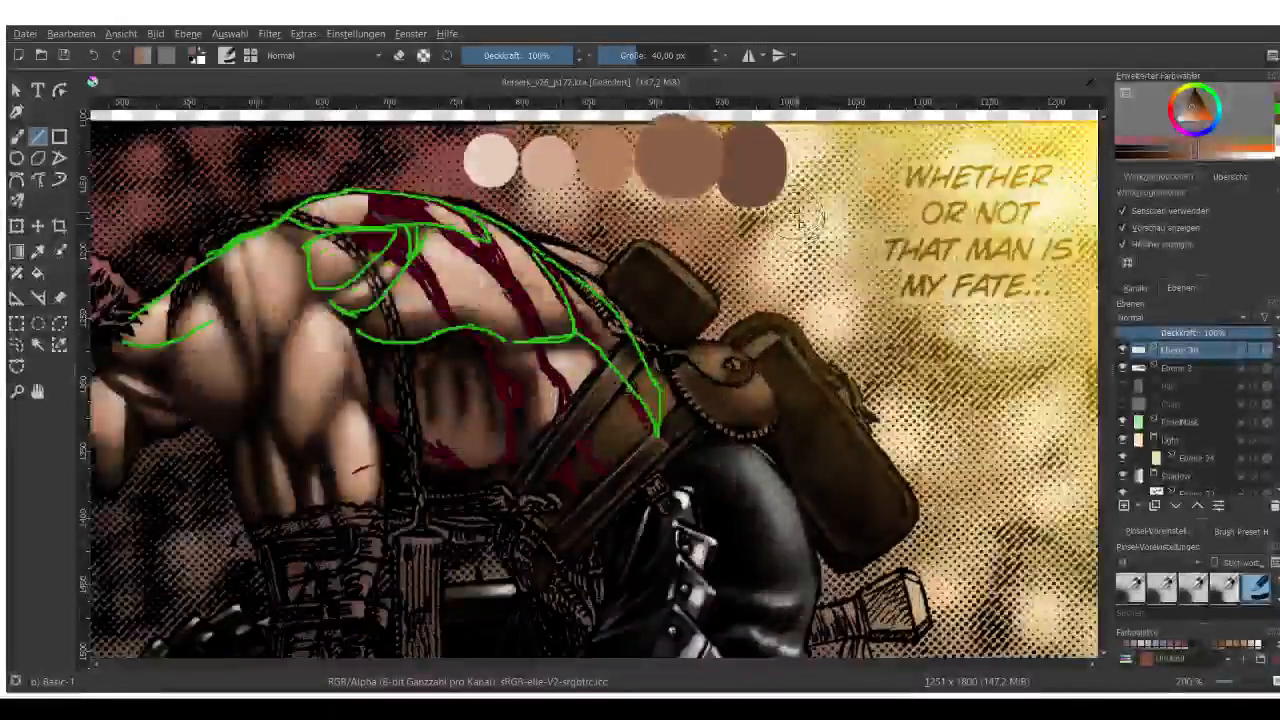
click(15, 137)
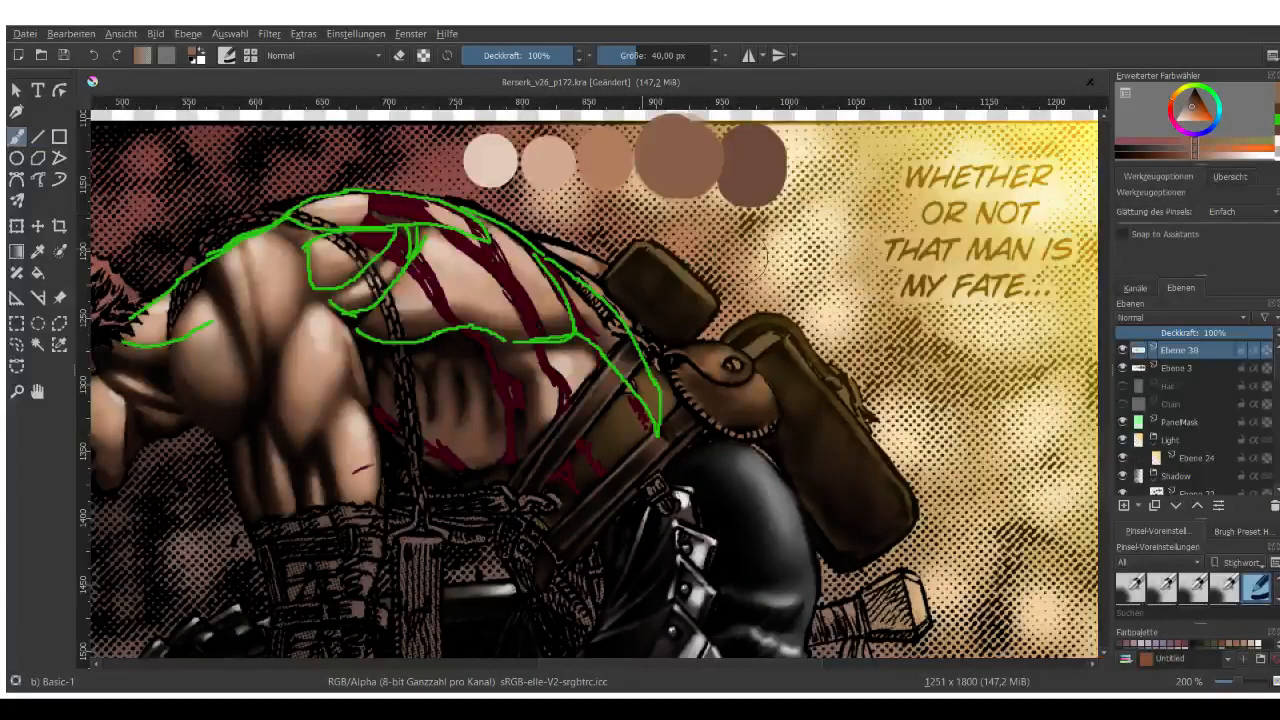
click(1122, 350)
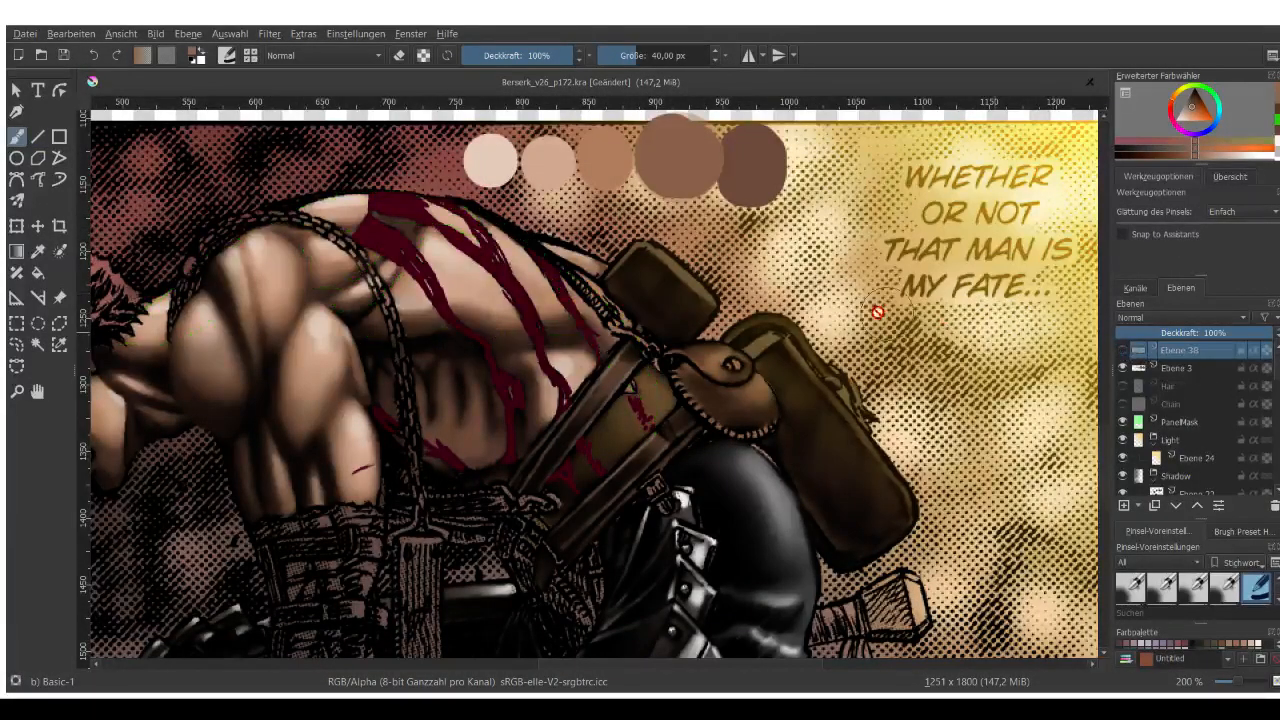
click(1158, 366)
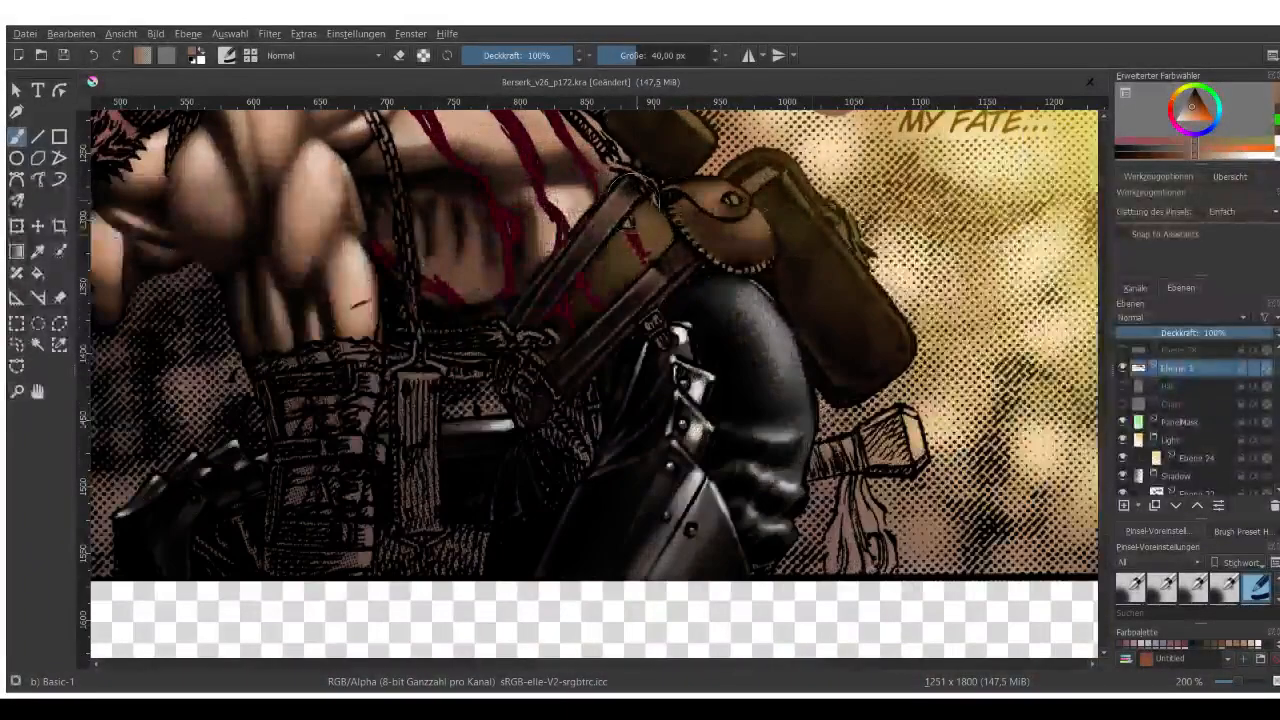
Try a brown stroke with a 22.29 px brush along the upper belt and undo it.
scroll(627, 215, up, 2)
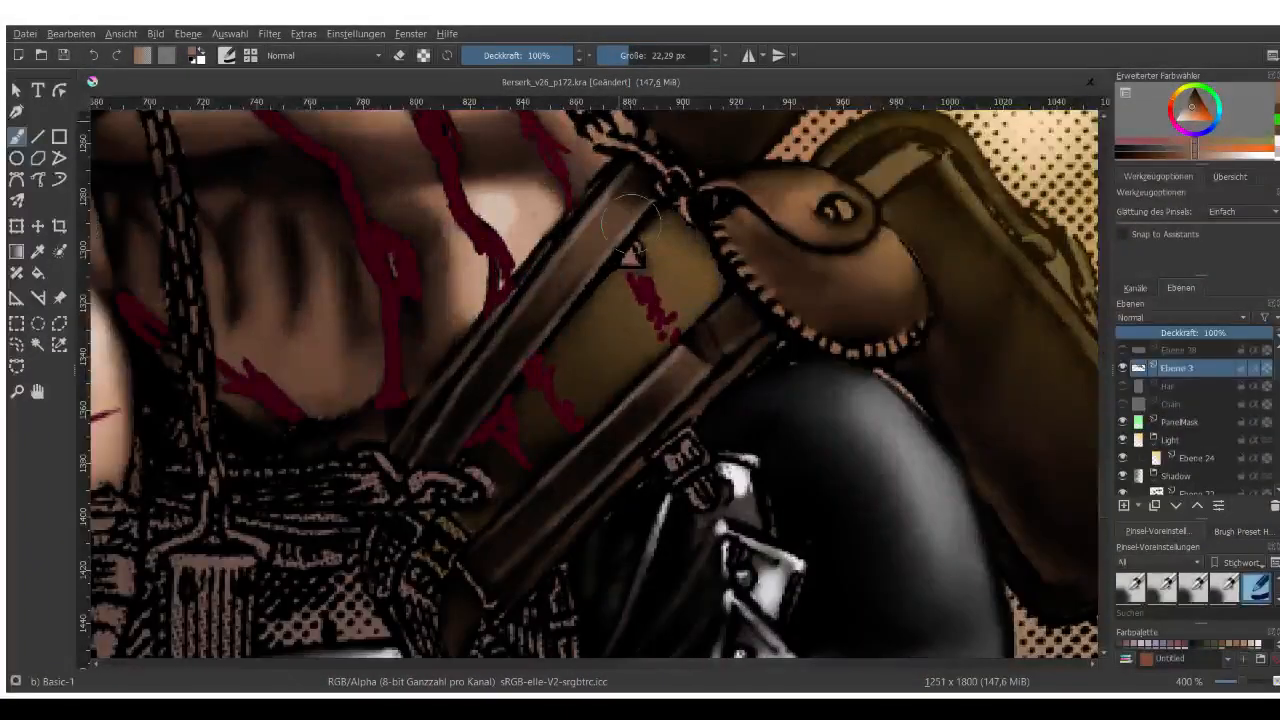
drag(630, 224, 578, 282)
key(ctrl+z)
Activate the Lower Belt layer and select the lower belt's area by similar colour with a fuzziness of 20.
scroll(1201, 432, down, 5)
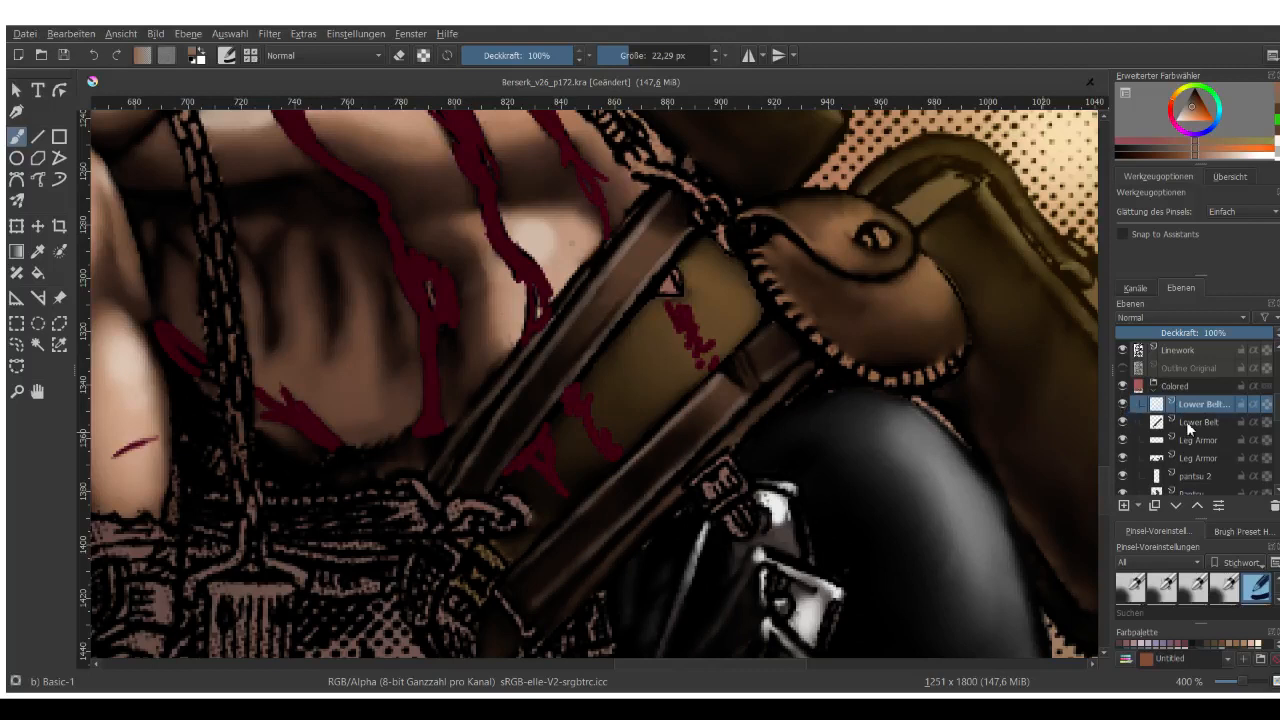
click(1210, 422)
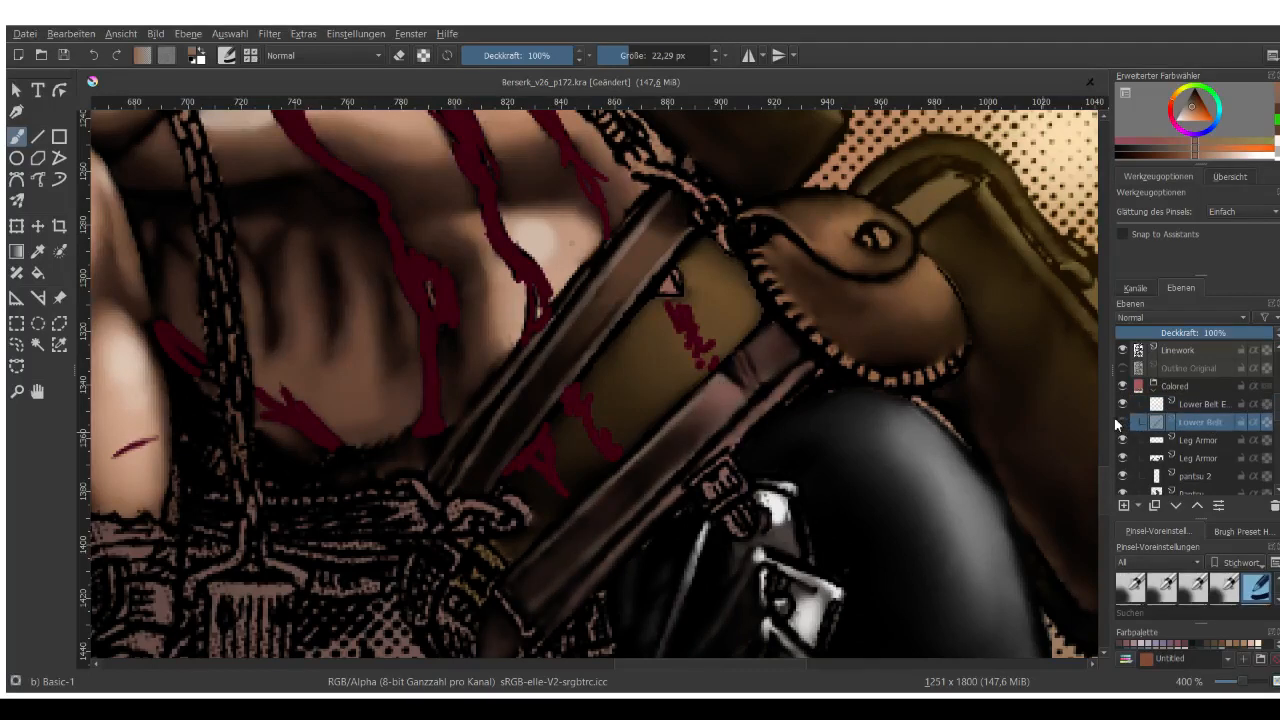
click(59, 344)
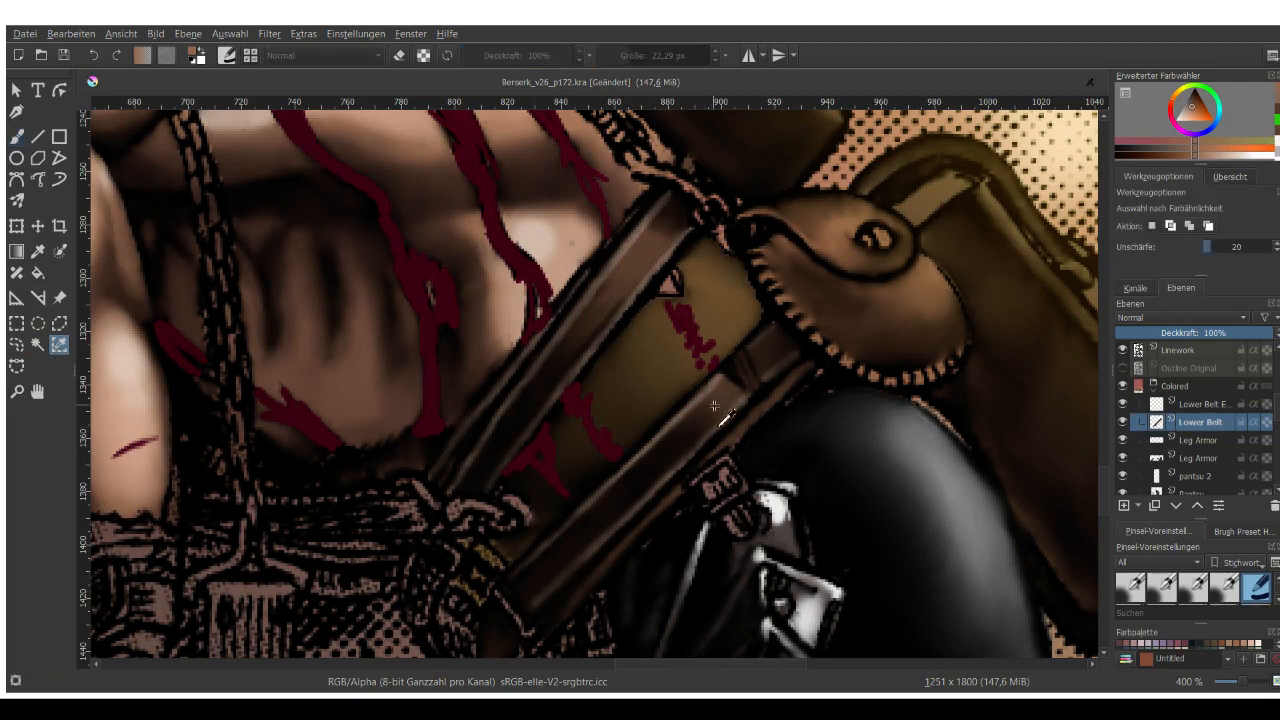
scroll(714, 405, down, 1)
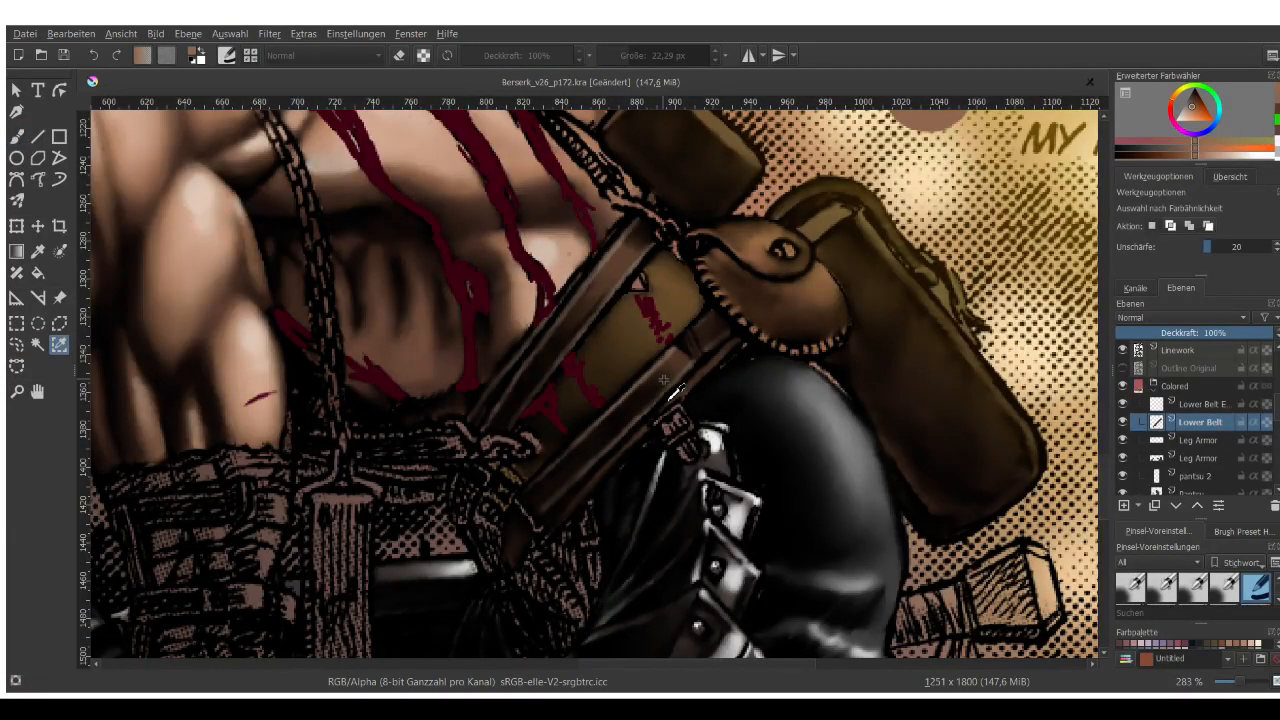
scroll(665, 379, up, 2)
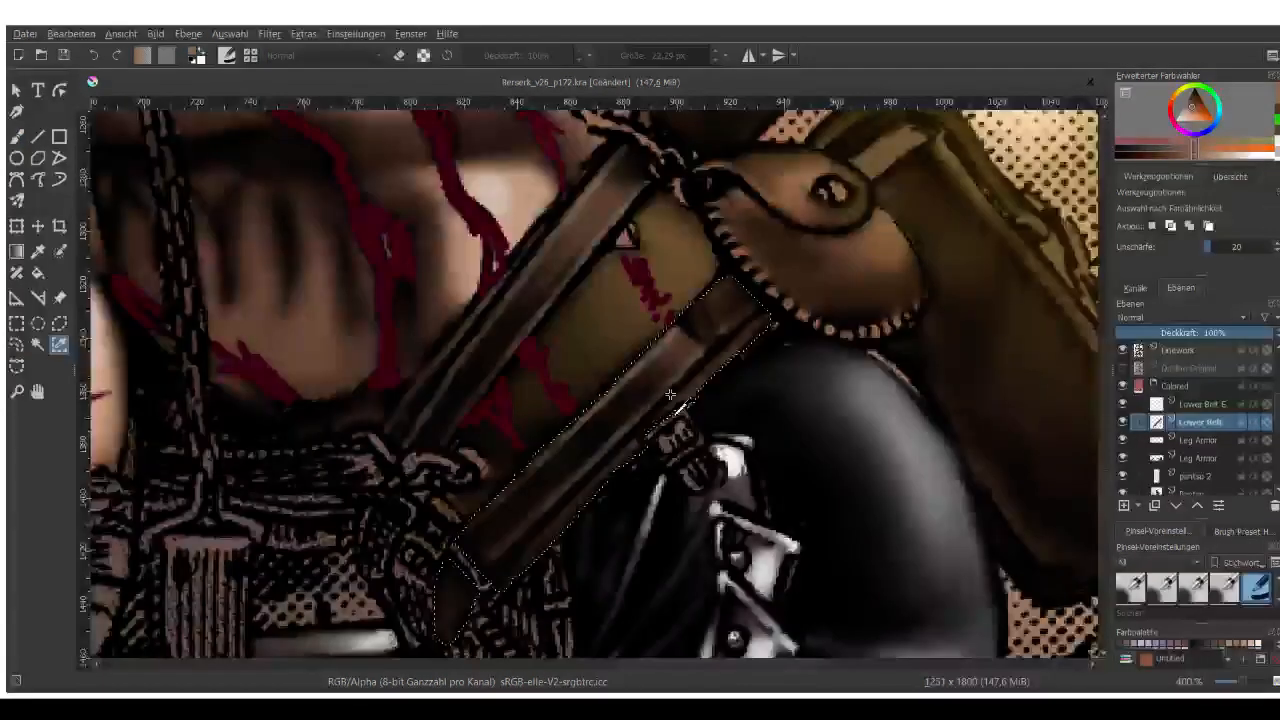
Paint light-brown highlights on the upper end and outer edge of the lower belt with the Basic-1 brush at 8.43 px.
key(b)
scroll(600, 308, down, 2)
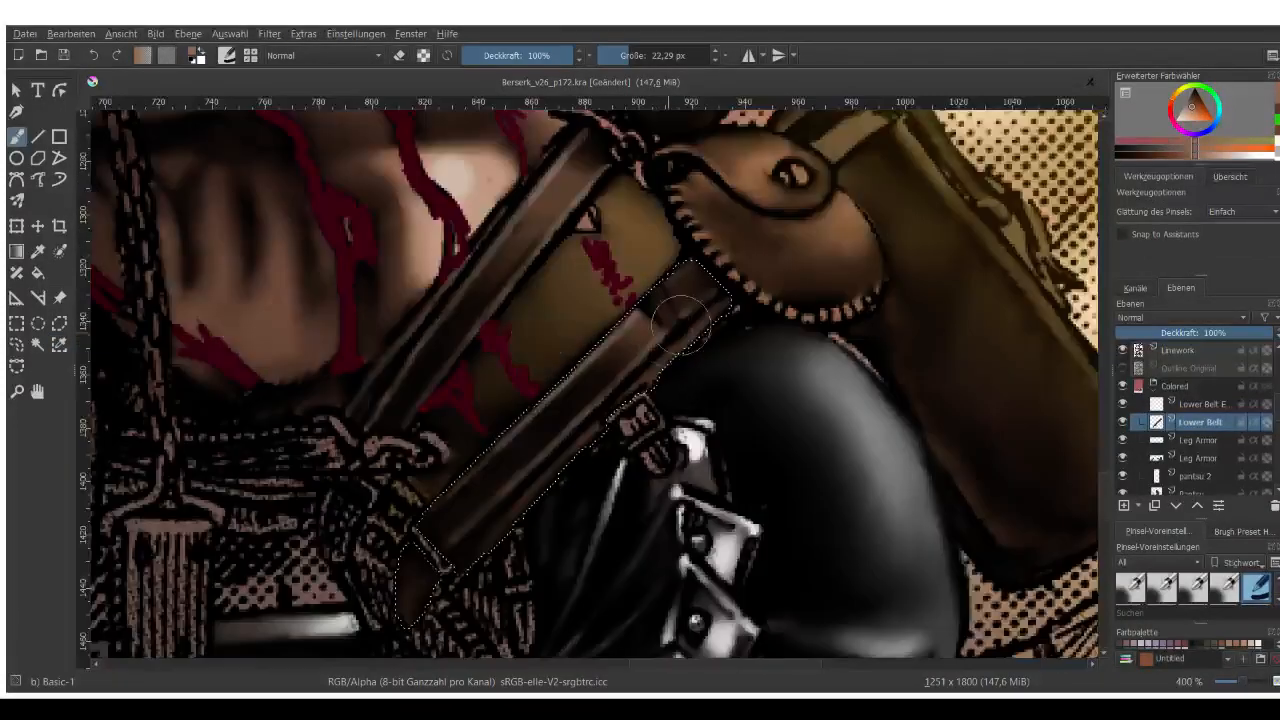
scroll(678, 300, up, 2)
click(621, 60)
scroll(665, 341, up, 2)
drag(584, 346, 608, 290)
key(ctrl+z)
mouse_move(568, 337)
mouse_down()
mouse_move(633, 258)
mouse_move(580, 335)
mouse_move(704, 222)
mouse_up()
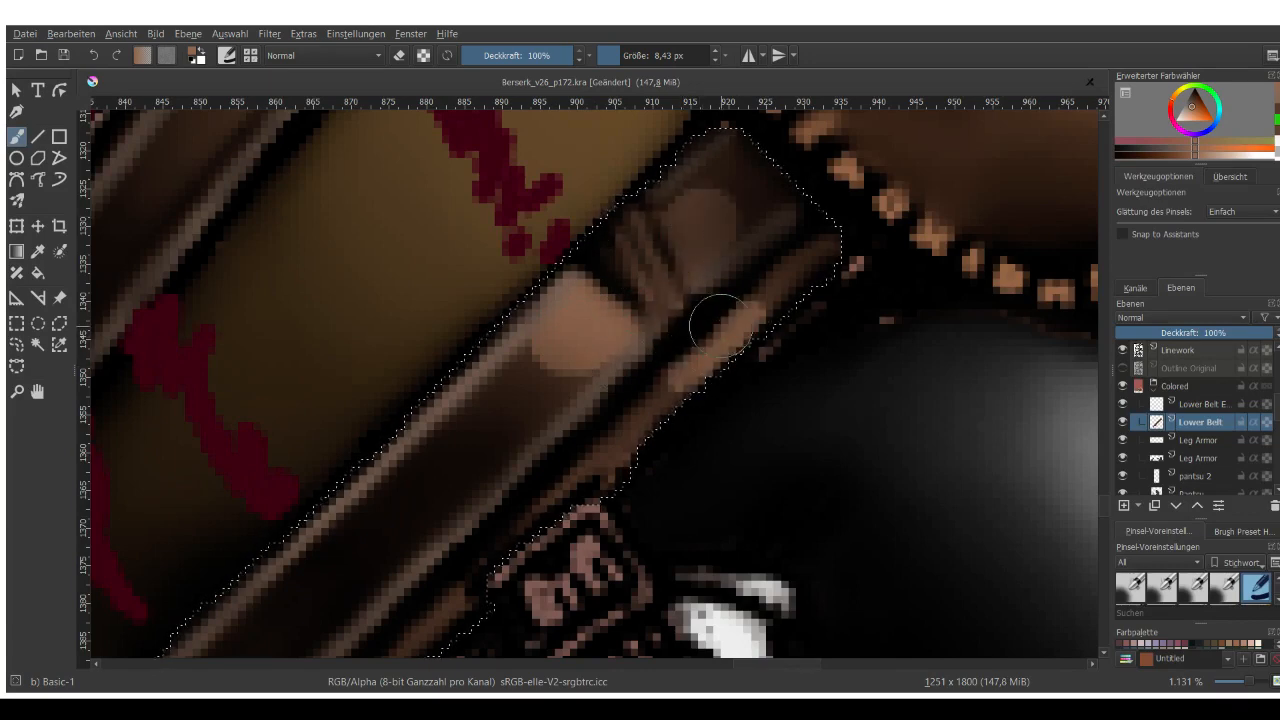
scroll(701, 345, down, 4)
scroll(740, 365, up, 2)
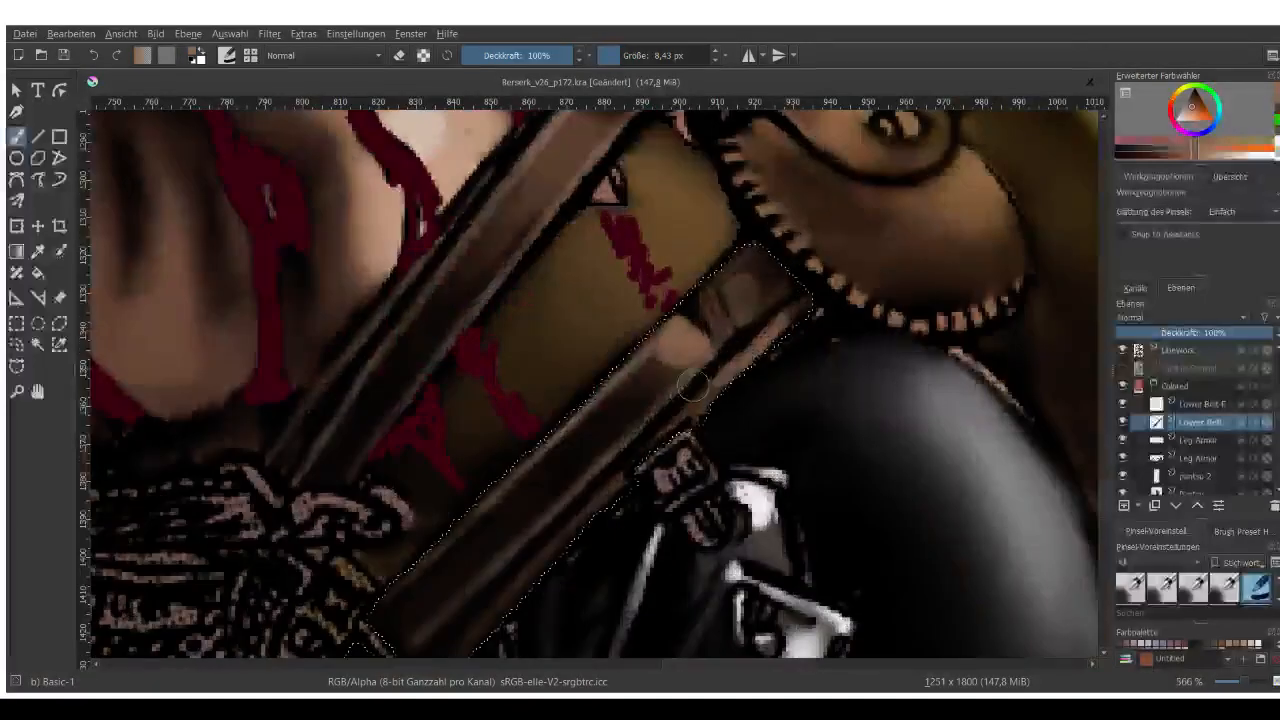
scroll(710, 313, down, 2)
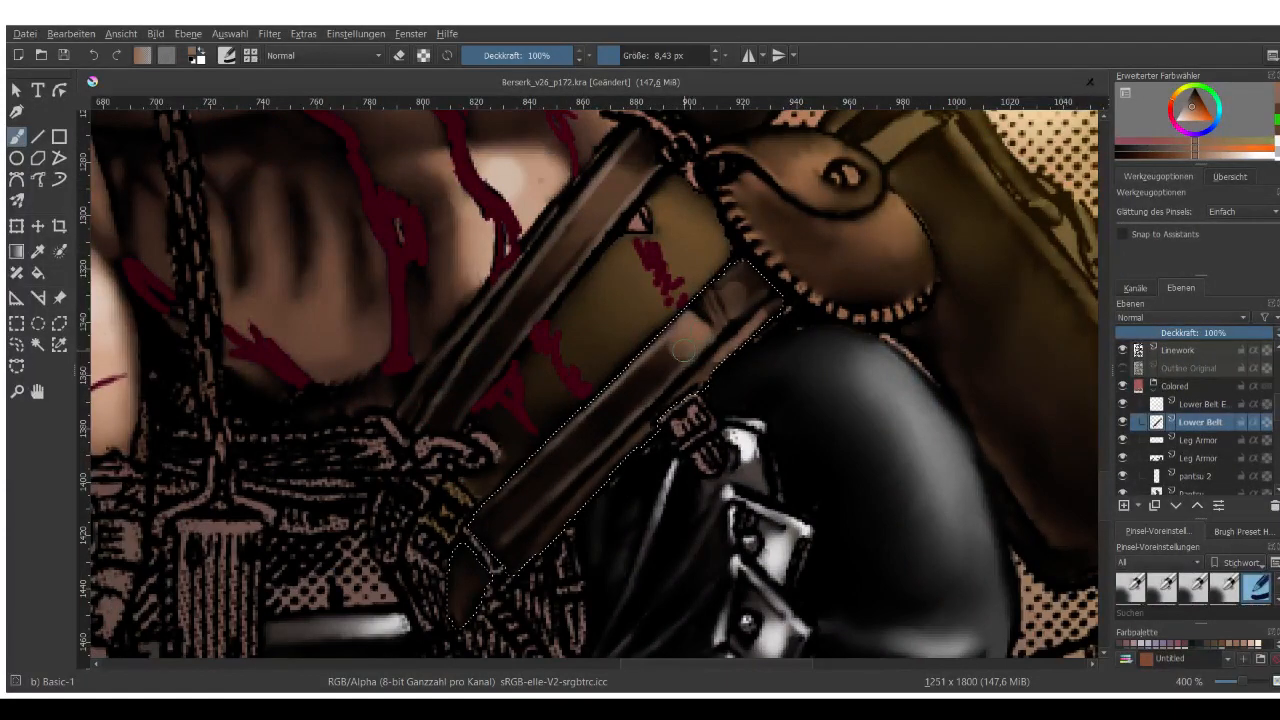
Blend the new highlights into the lower belt's shading with the Blender Blur brush at 14.79 px.
right_click(745, 300)
click(657, 313)
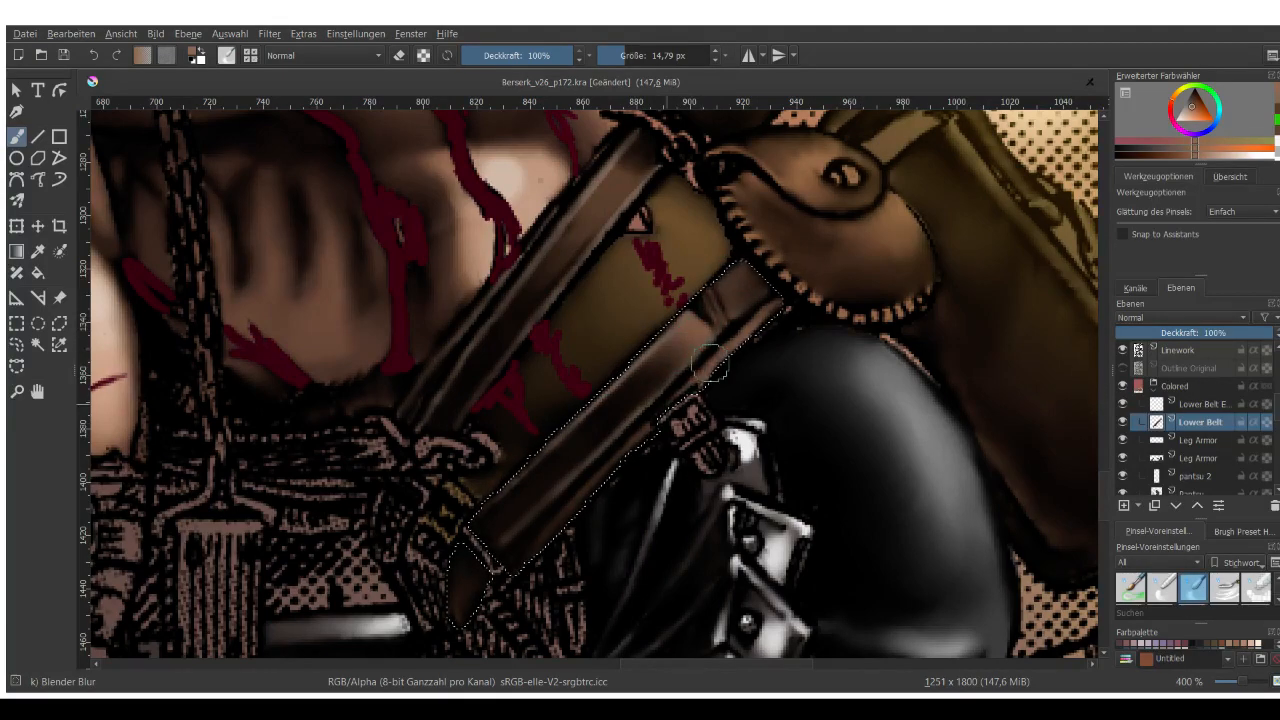
scroll(842, 294, down, 4)
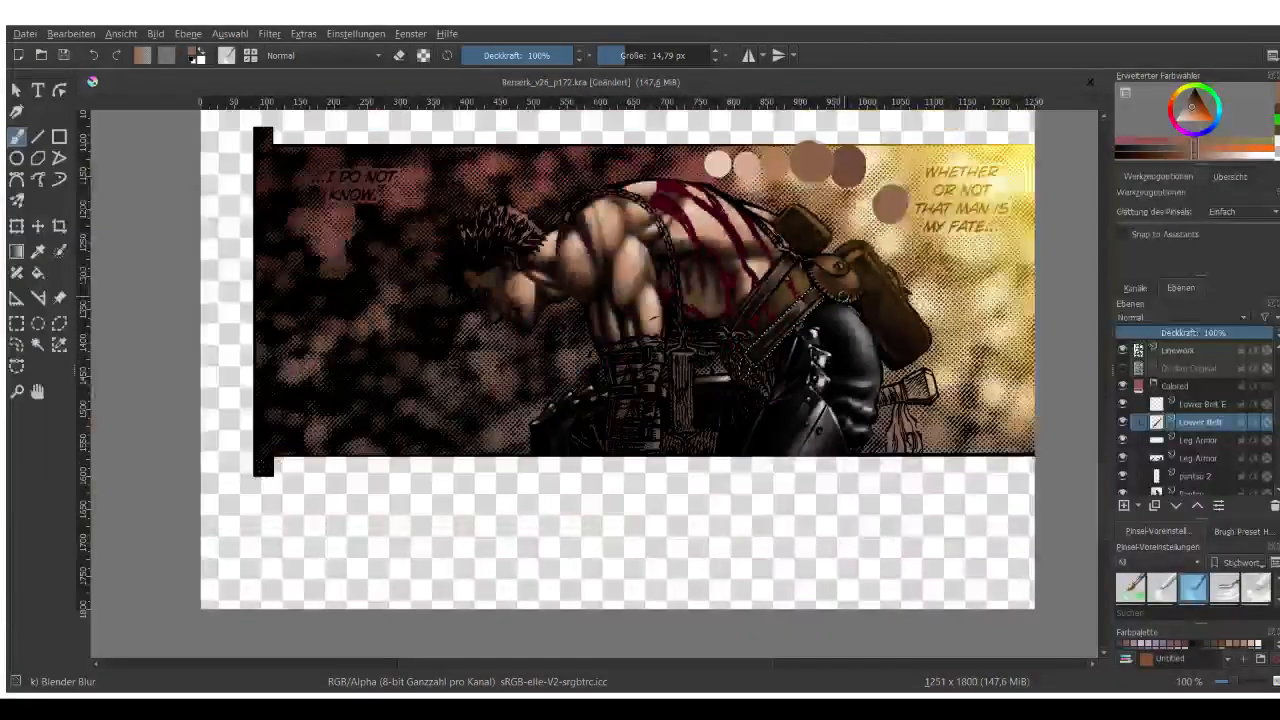
scroll(842, 294, up, 2)
scroll(737, 375, down, 1)
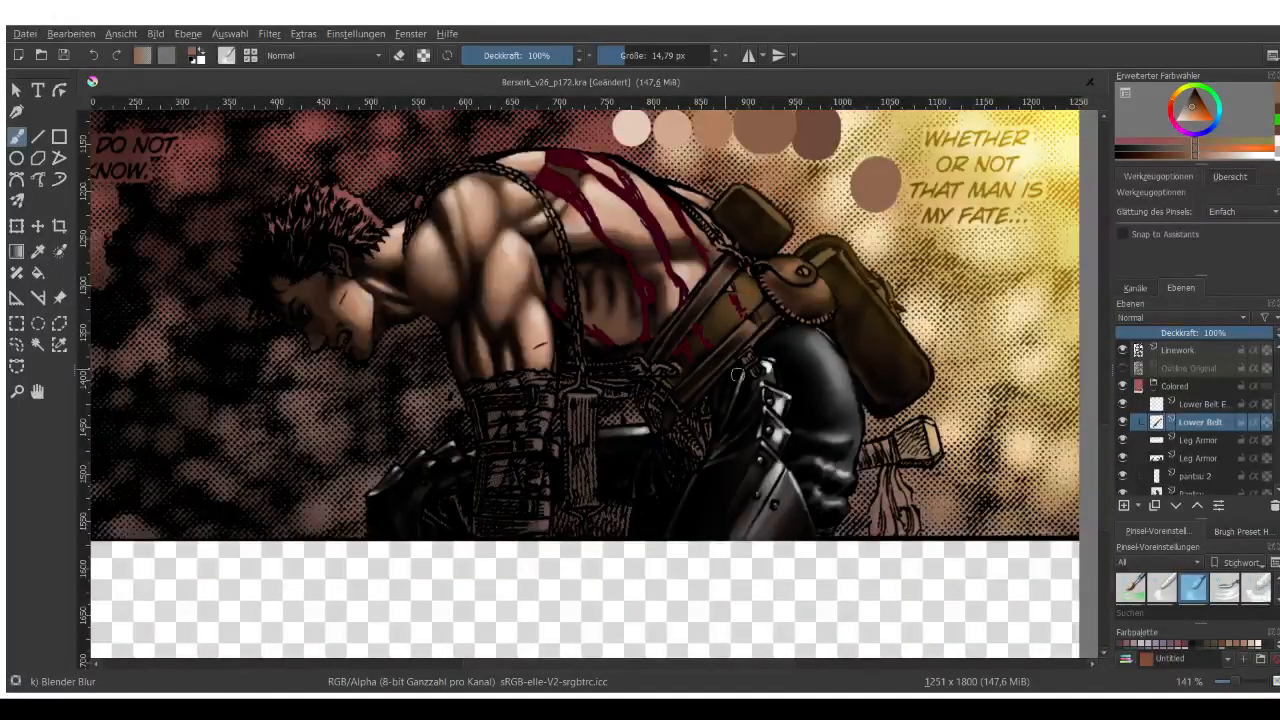
scroll(773, 318, up, 1)
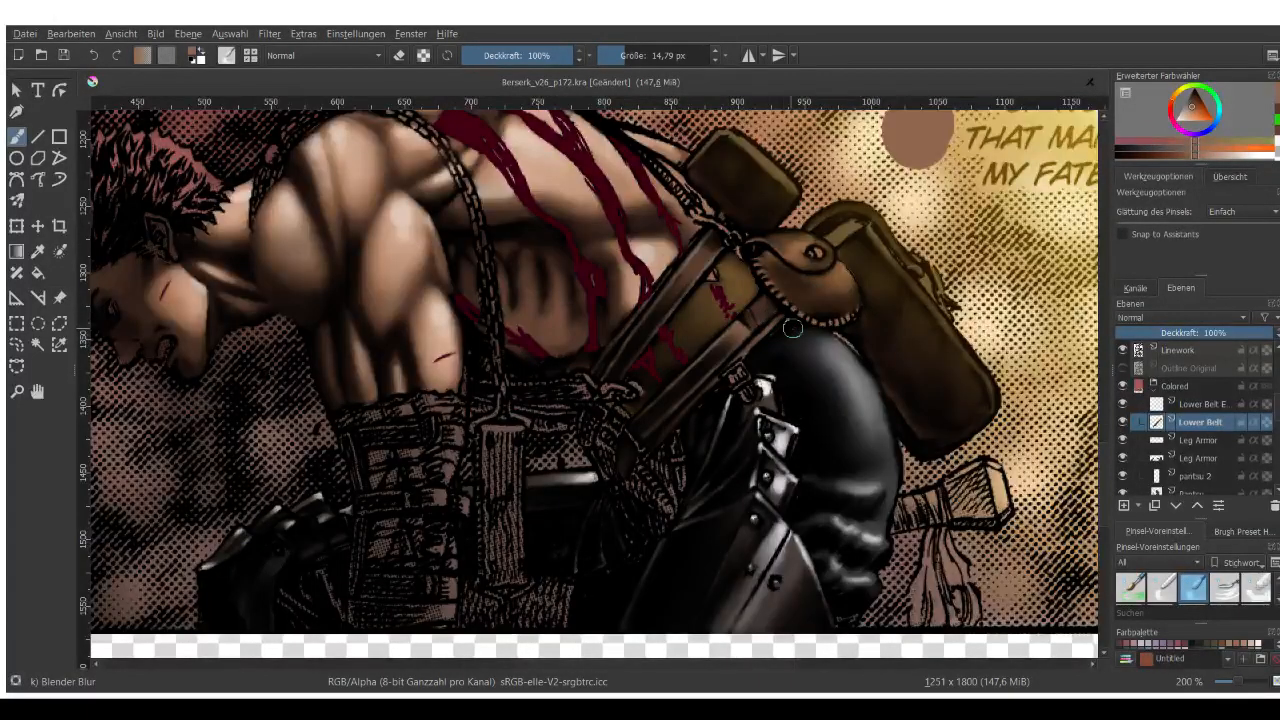
key(ctrl+z)
Find and activate the Belt1 layer and select the upper belt's area by similar colour.
scroll(1197, 468, down, 1)
scroll(1194, 461, down, 1)
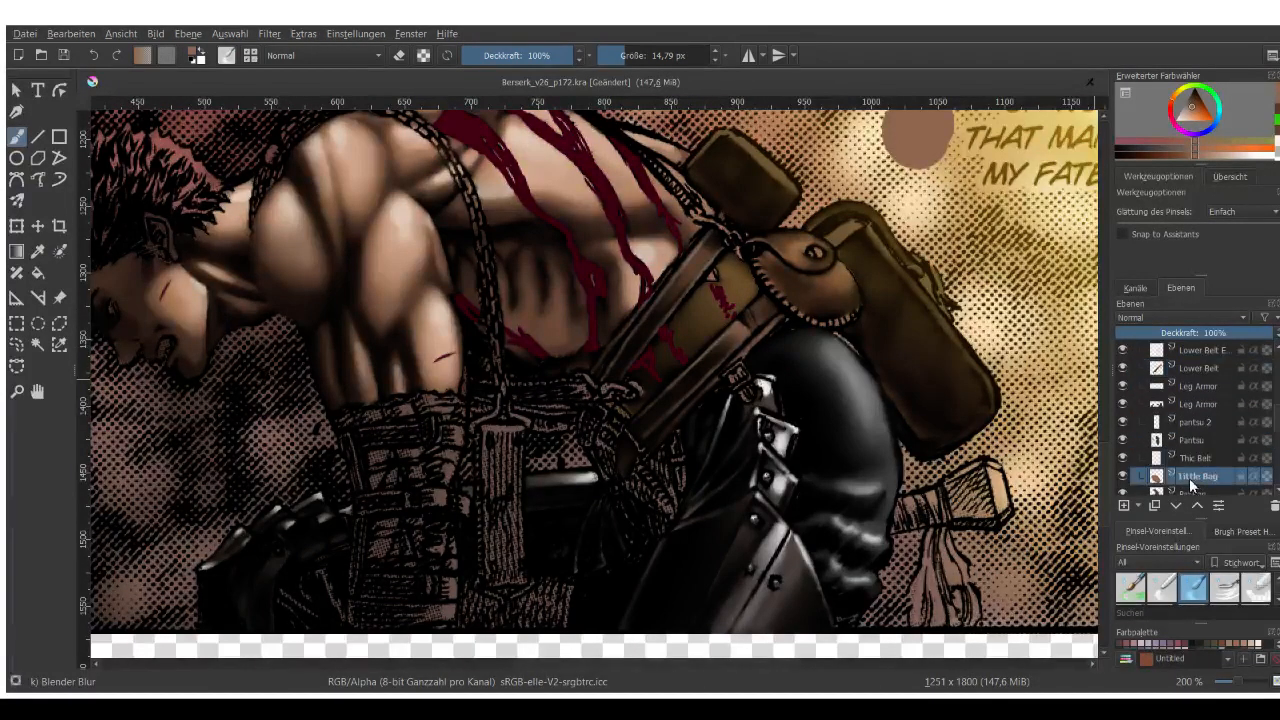
click(1188, 476)
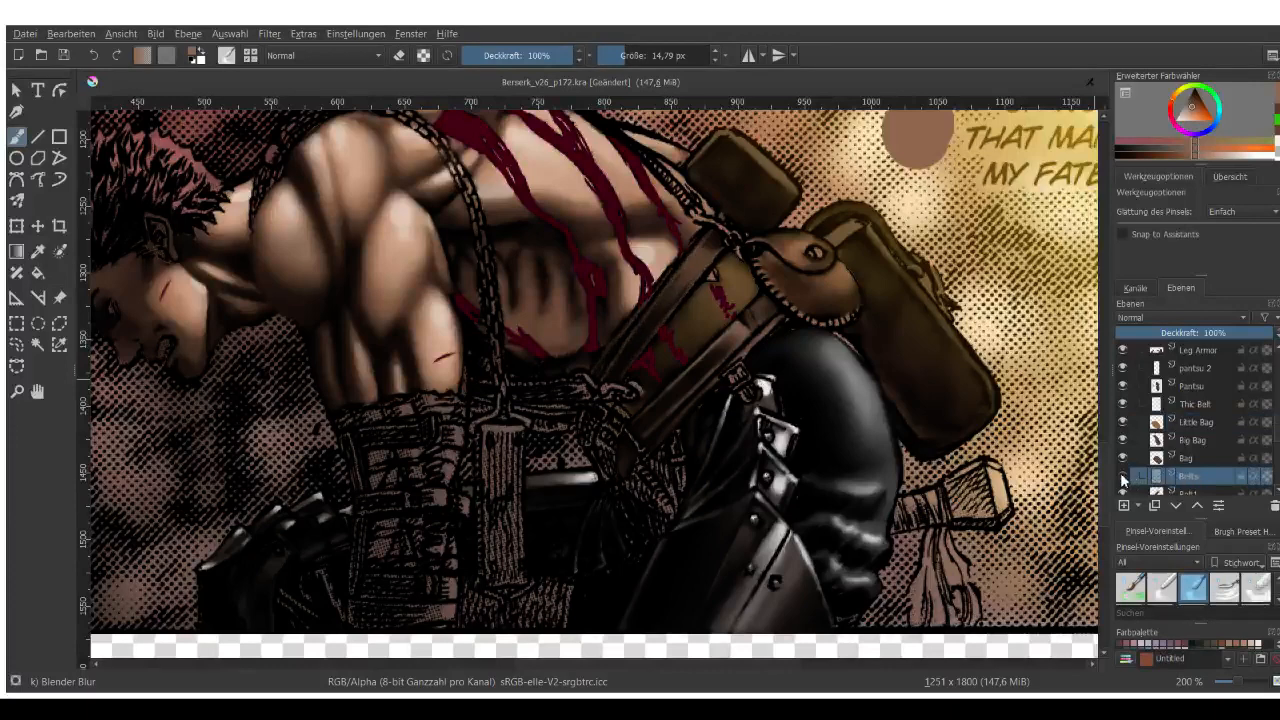
scroll(1200, 460, down, 1)
click(1170, 441)
click(1123, 440)
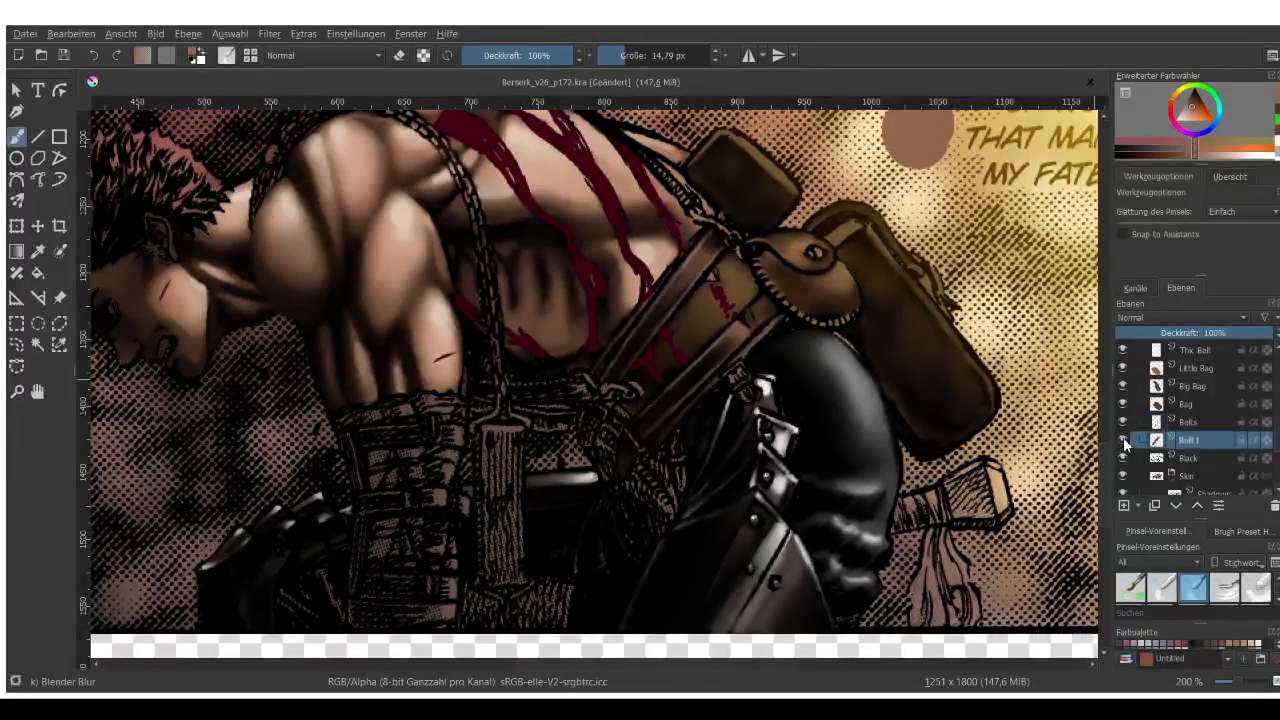
click(59, 343)
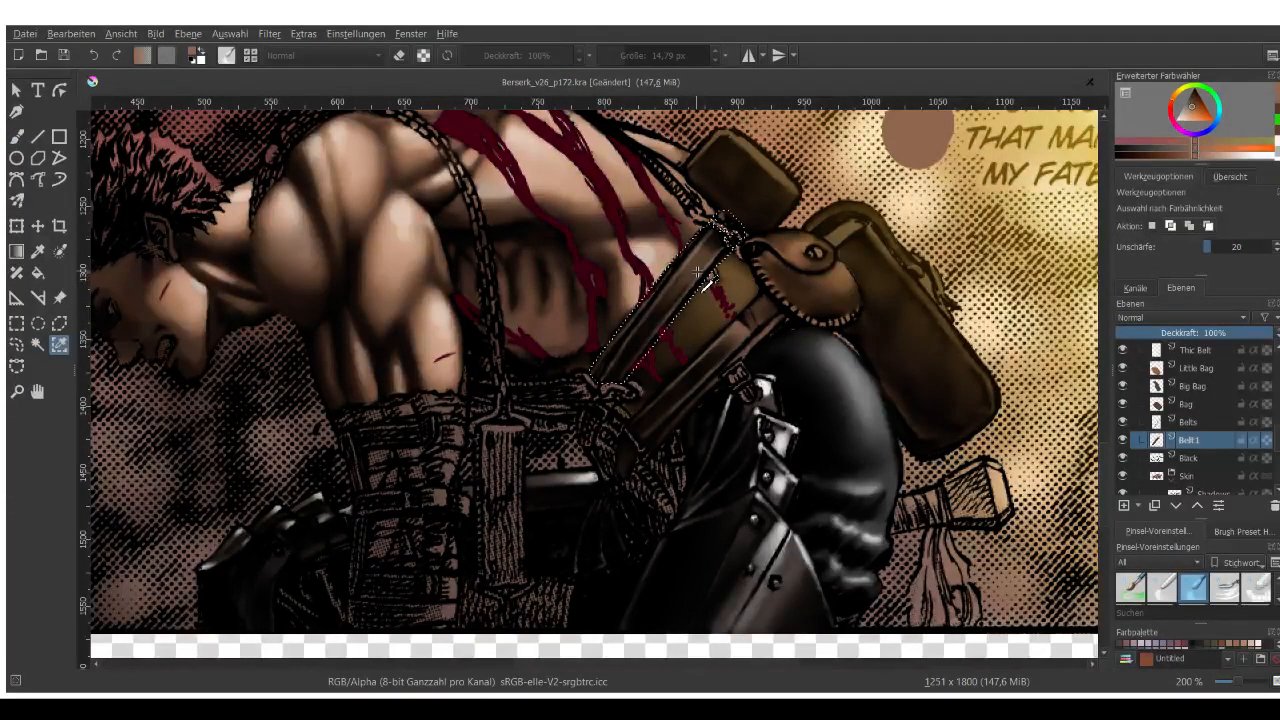
Smooth the upper belt's shading with the 14.79 px Blender Blur brush and check it by toggling the Belt1 layer's visibility.
scroll(708, 246, up, 3)
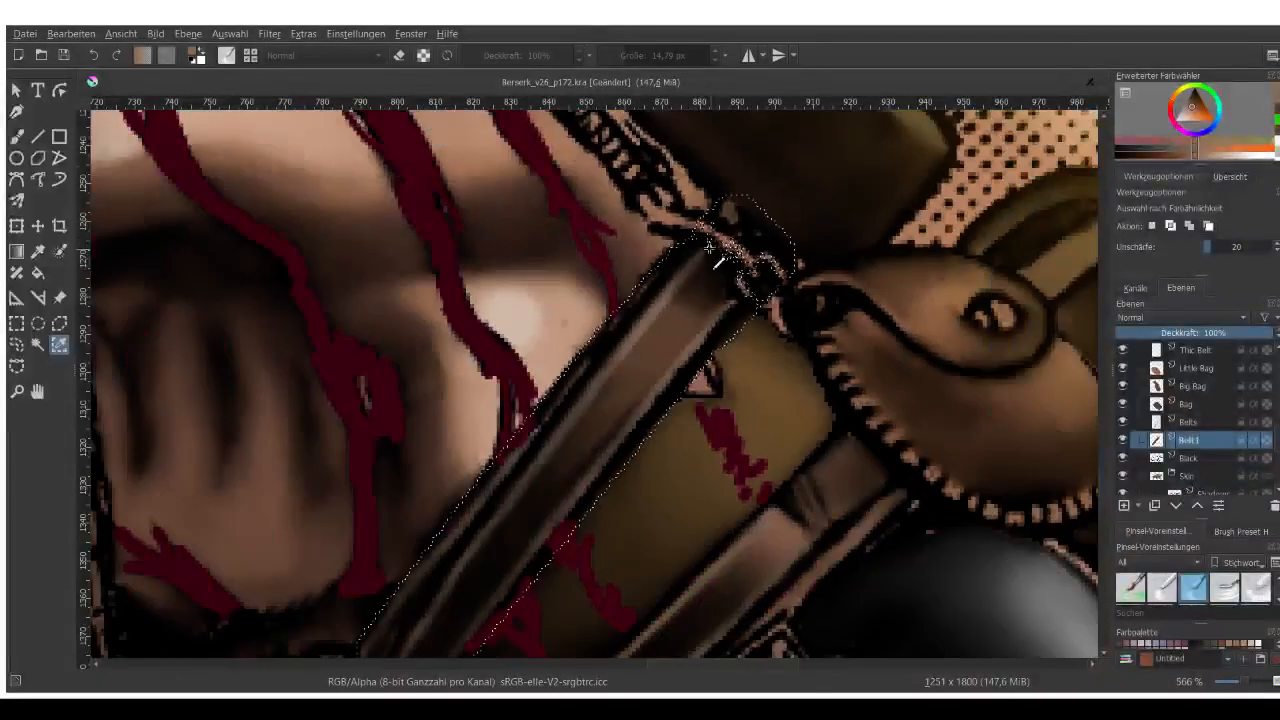
click(16, 136)
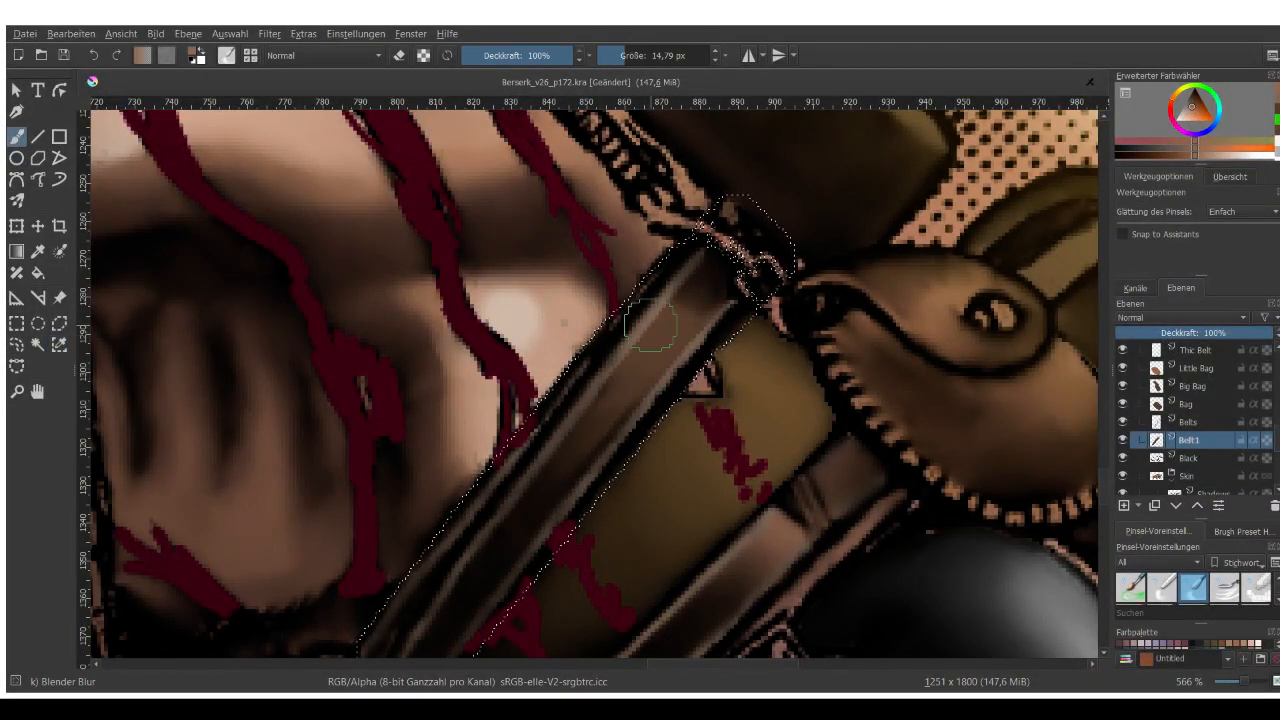
mouse_move(654, 348)
mouse_down()
mouse_move(671, 337)
mouse_move(620, 382)
mouse_move(646, 315)
mouse_up()
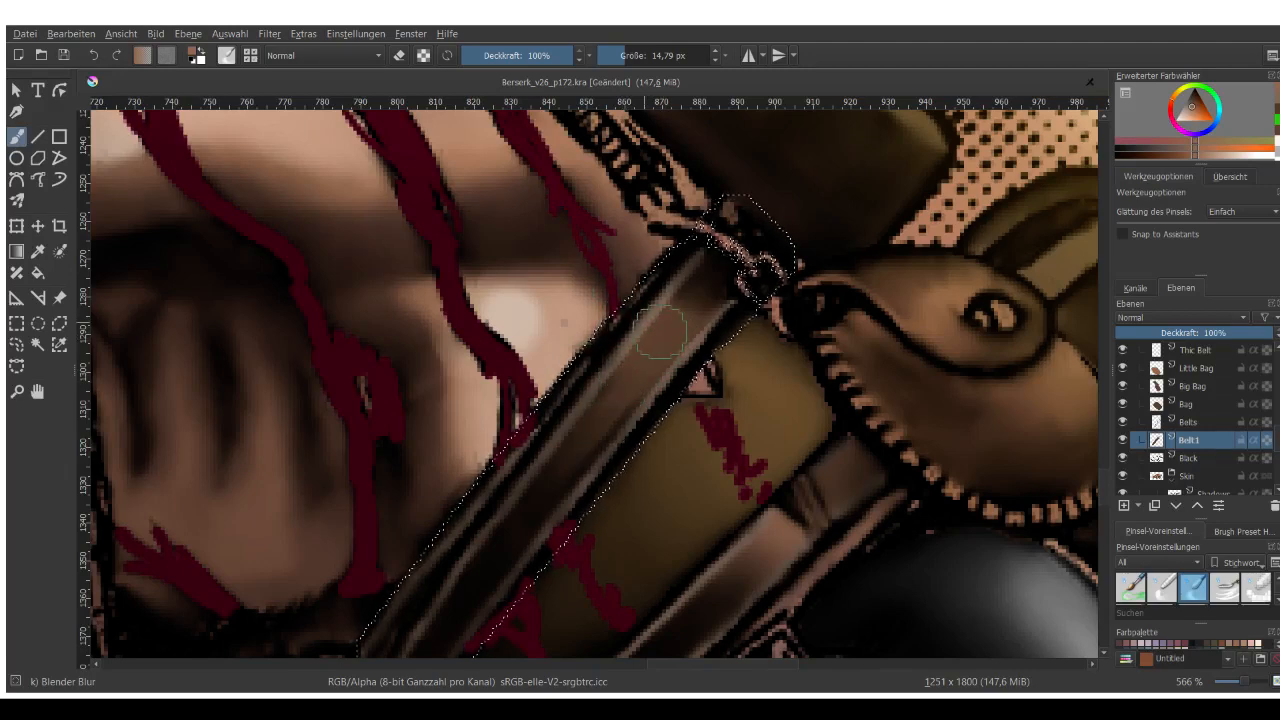
click(1124, 441)
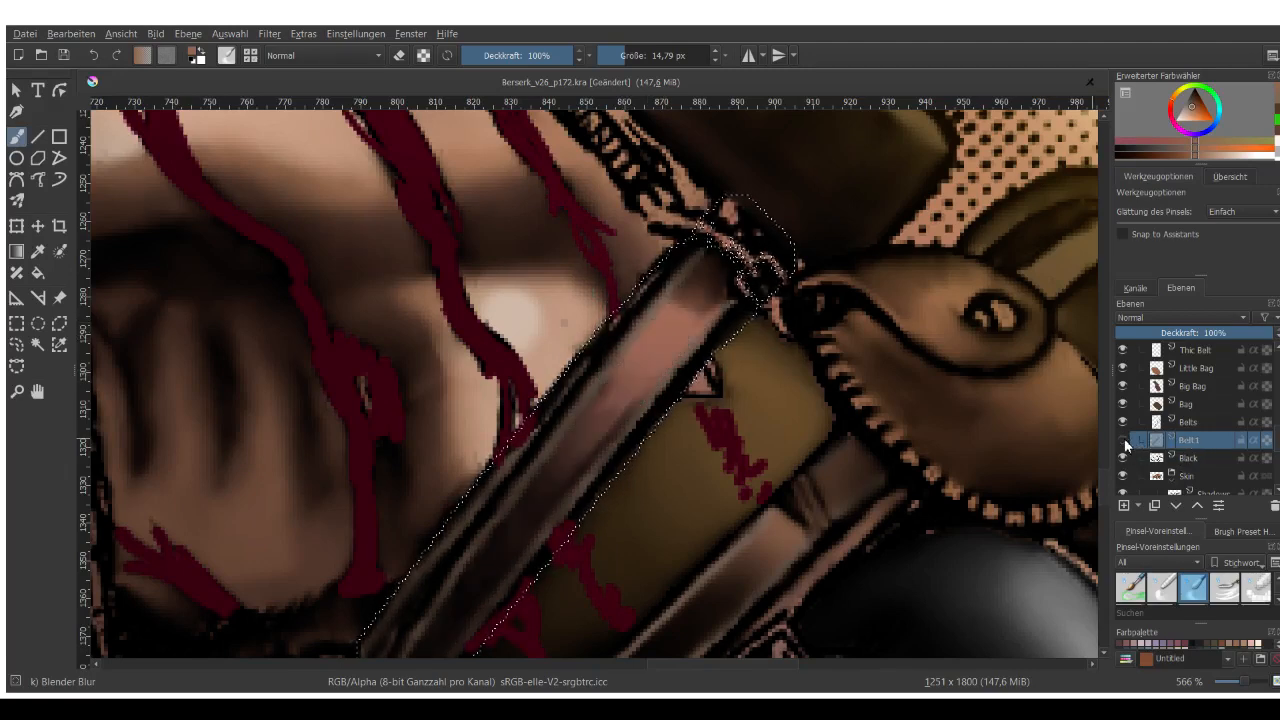
click(1124, 441)
click(1124, 441)
click(1124, 441)
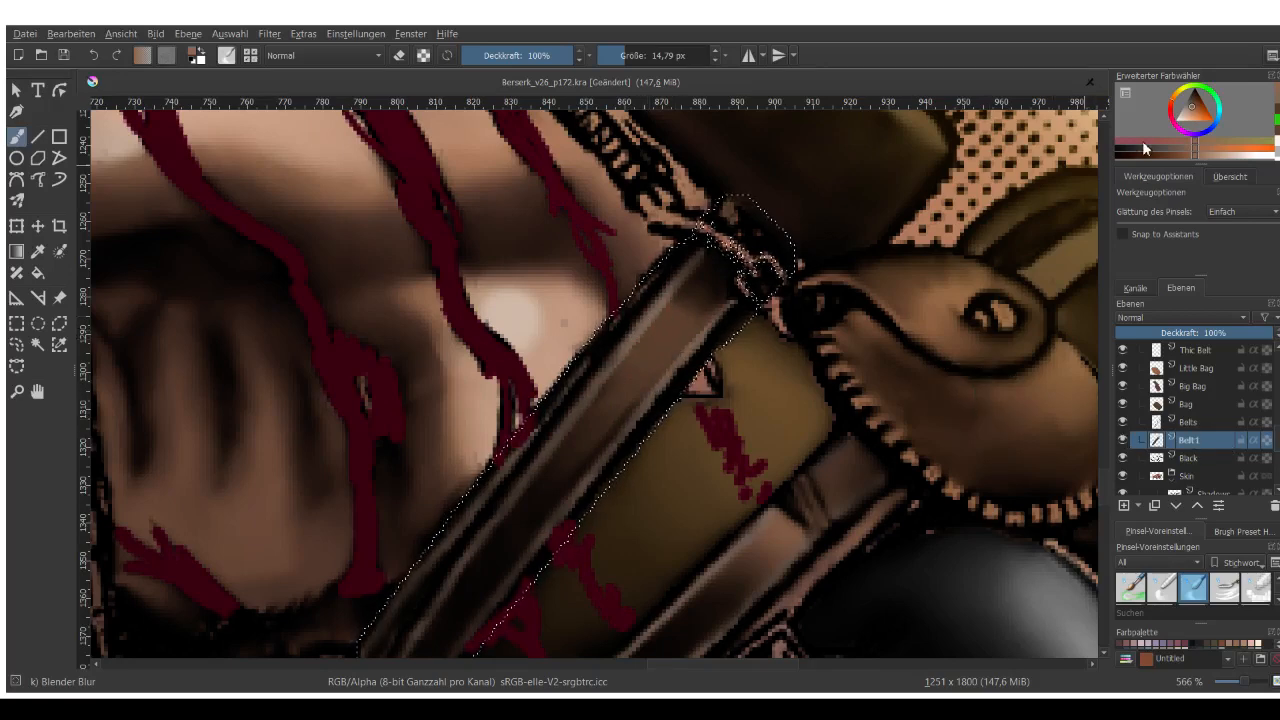
Set the paint colour to black and switch to the Basic-1 brush at 40 px.
click(1196, 100)
right_click(615, 297)
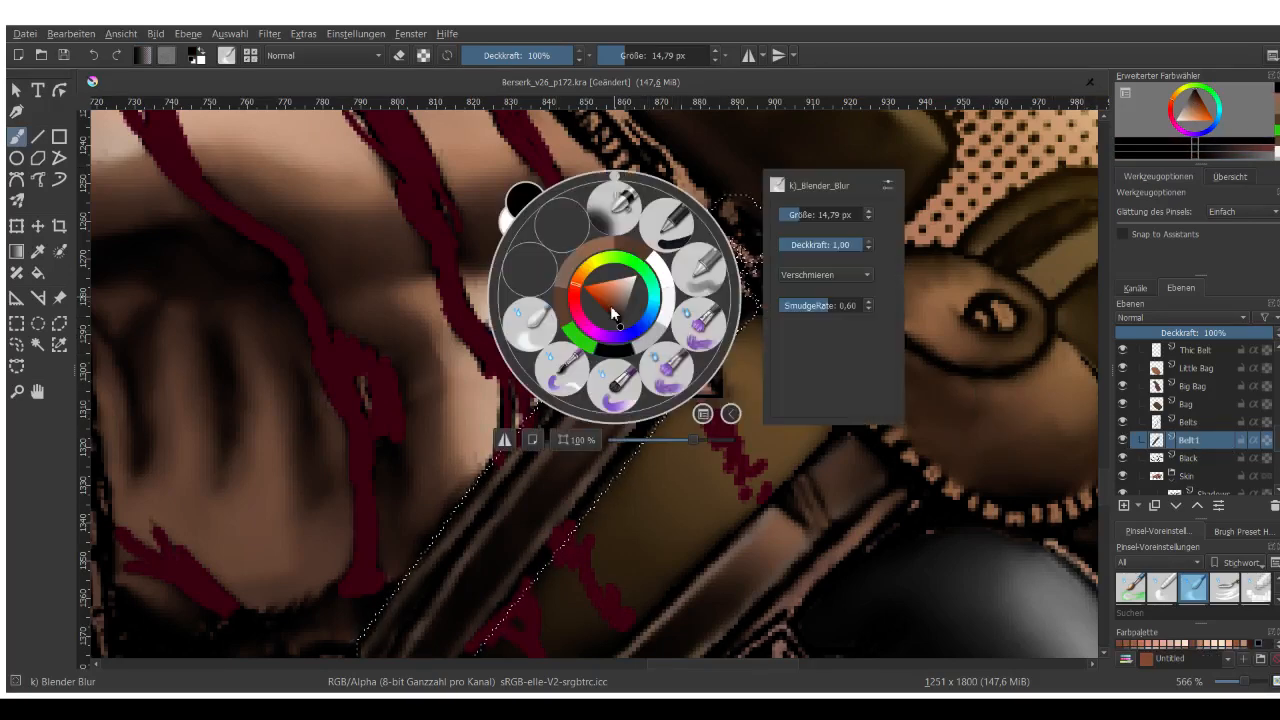
click(617, 207)
right_click(627, 284)
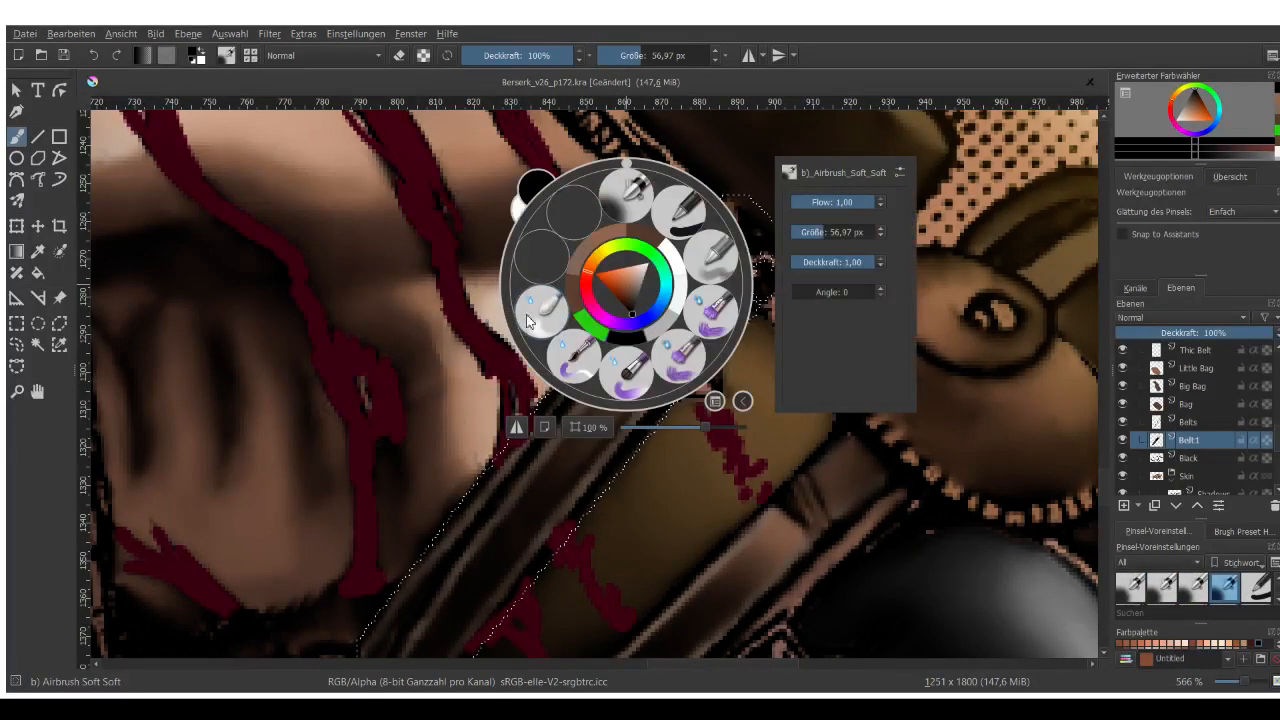
click(664, 221)
right_click(654, 298)
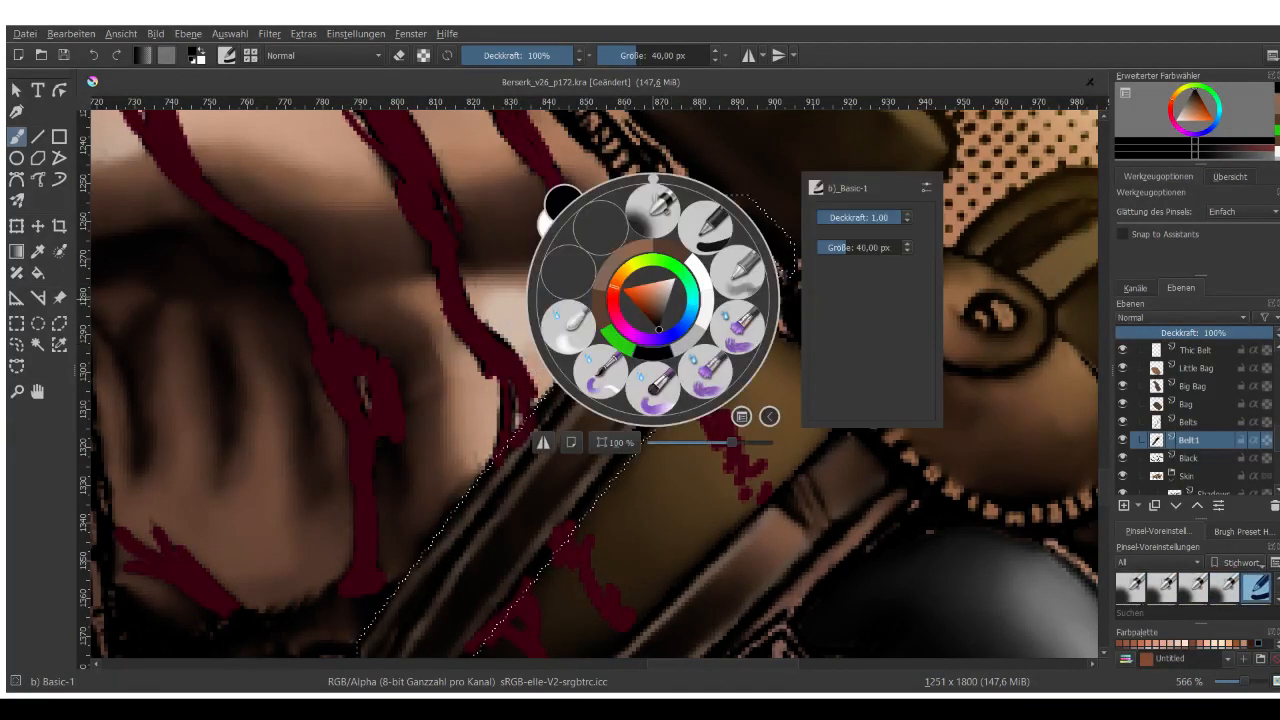
click(703, 237)
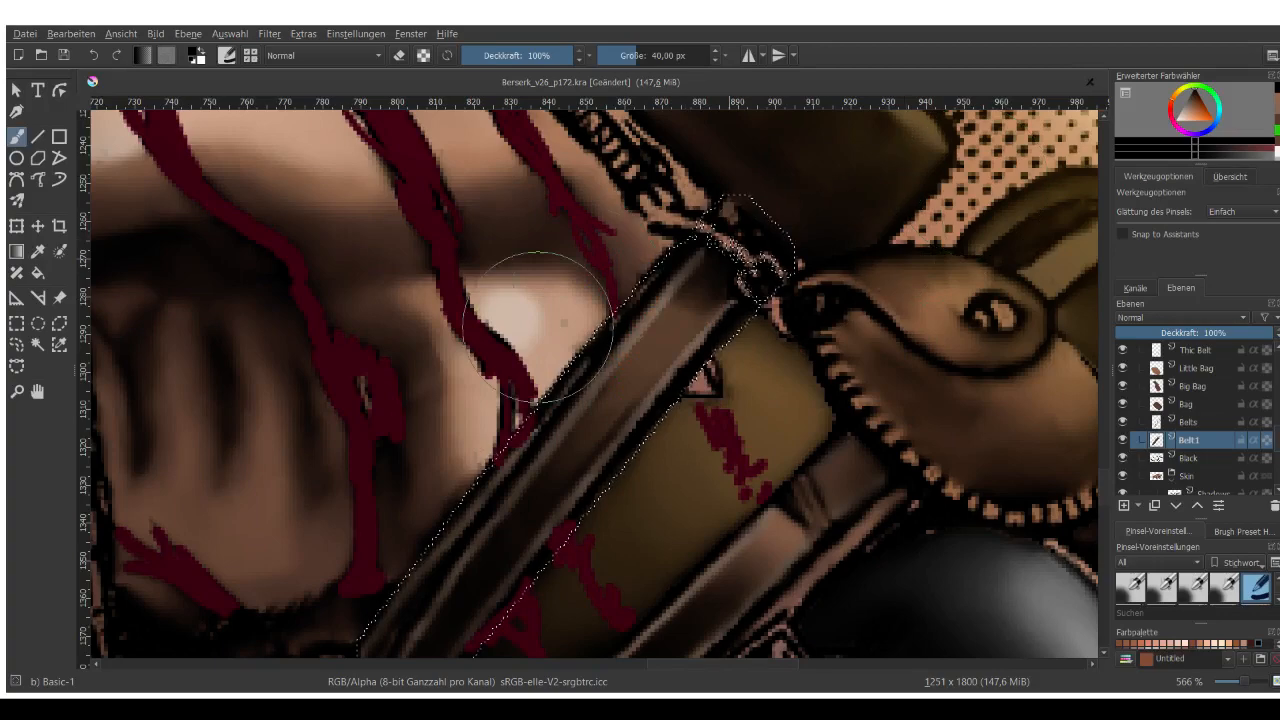
Paint a light-brown highlight near the upper end of the upper belt with the brush reduced to 7.03 px.
scroll(528, 300, down, 3)
scroll(612, 396, up, 4)
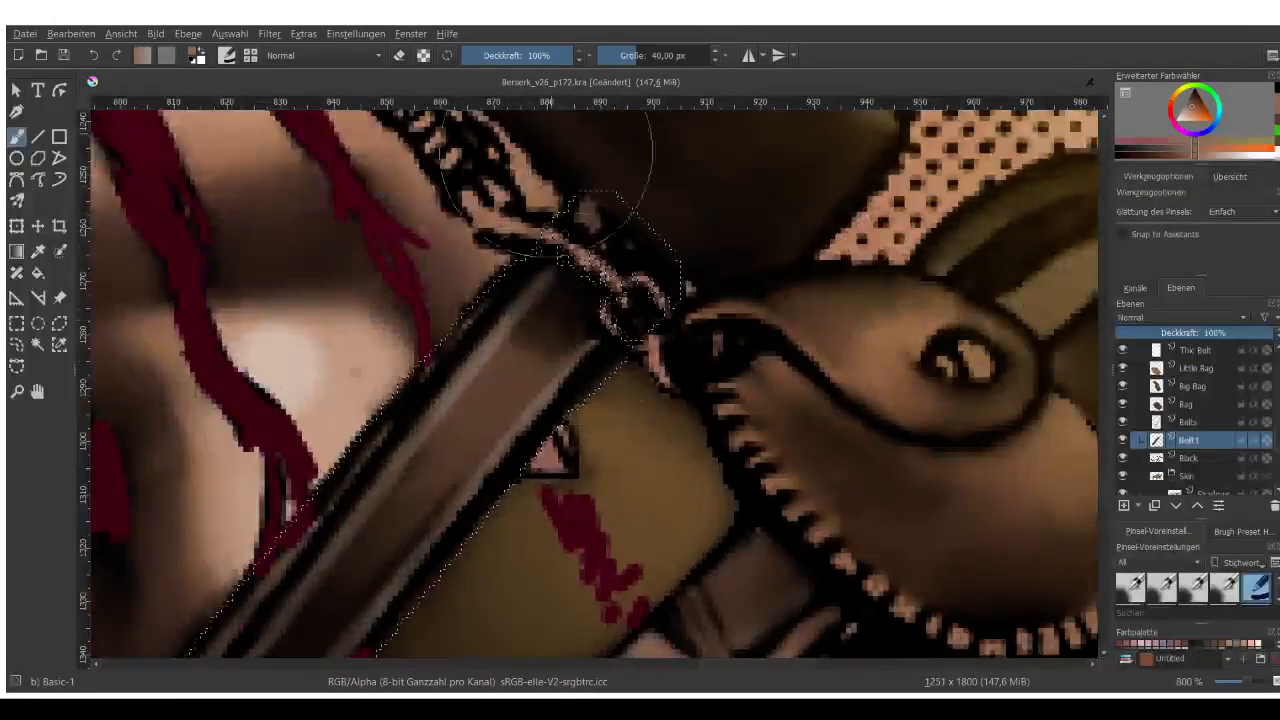
click(619, 53)
scroll(592, 298, down, 3)
scroll(540, 354, up, 3)
mouse_move(548, 346)
mouse_down()
mouse_move(614, 257)
mouse_move(609, 303)
mouse_move(542, 362)
mouse_move(609, 279)
mouse_move(602, 322)
mouse_move(541, 360)
mouse_move(548, 318)
mouse_move(658, 249)
mouse_up()
scroll(676, 326, down, 5)
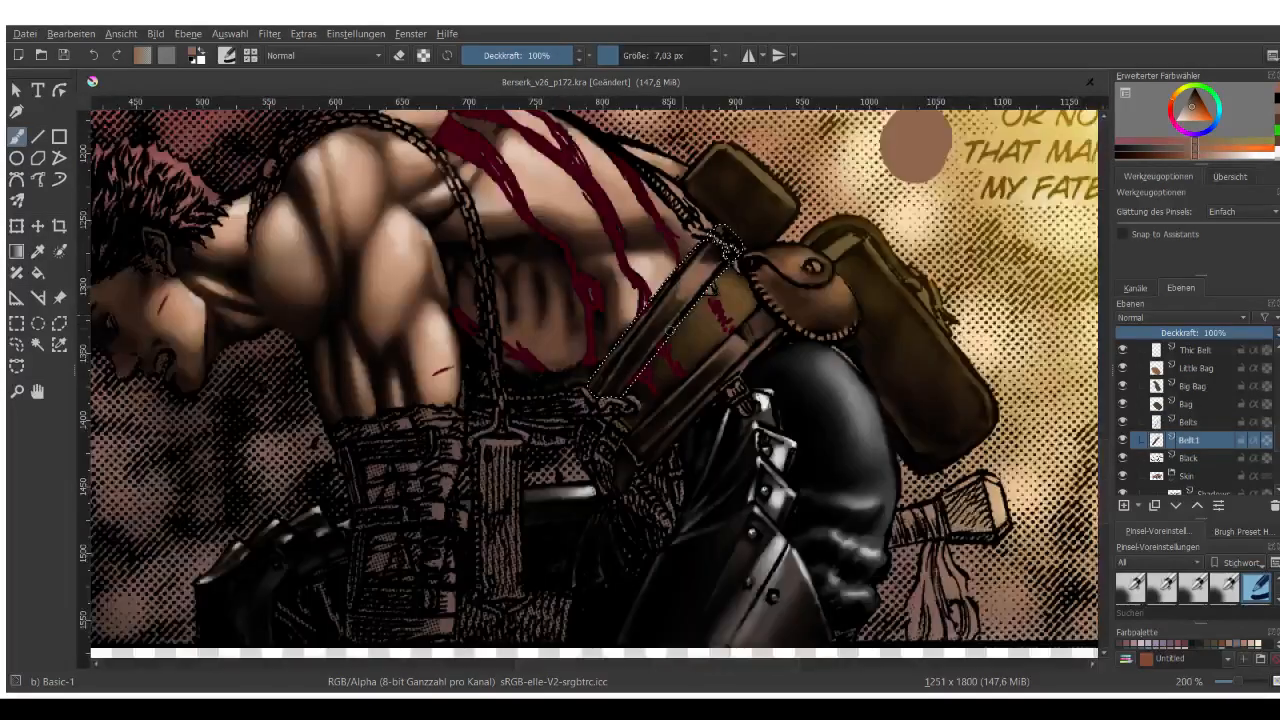
Blend the upper belt's highlight down along the strap with the Blender Blur brush at 23.74 px.
scroll(691, 304, up, 4)
right_click(674, 252)
click(587, 300)
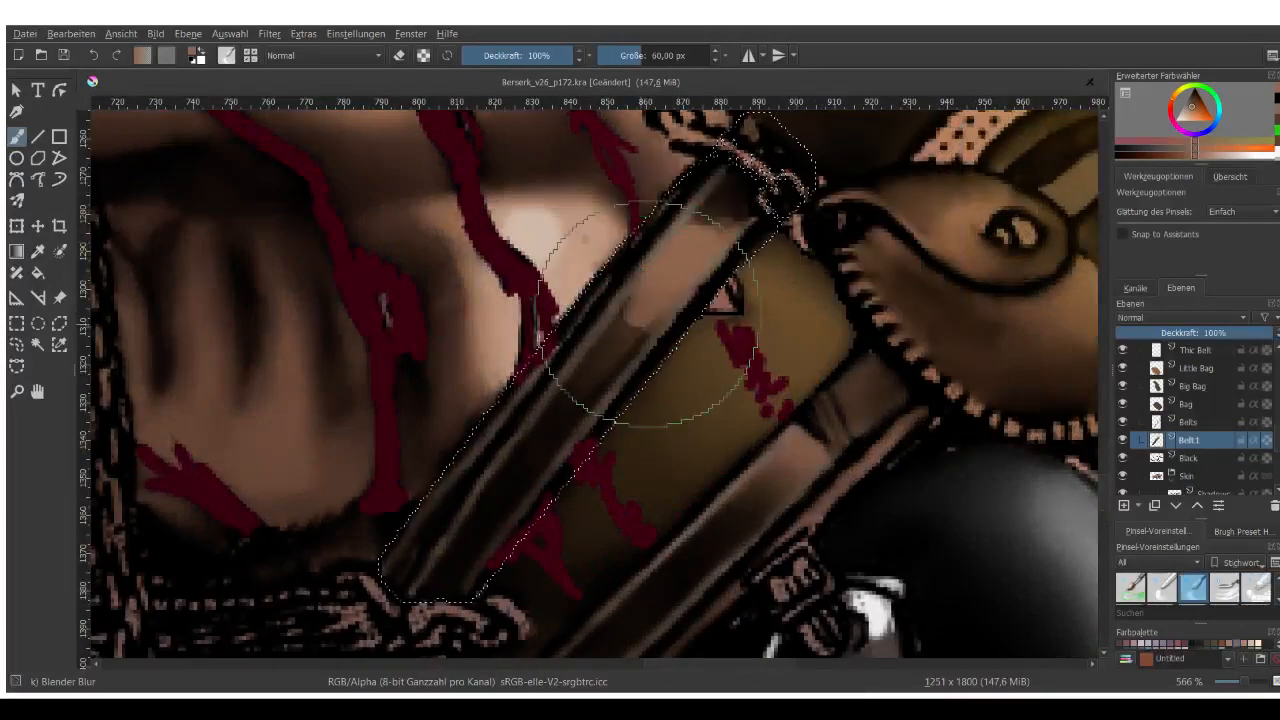
click(645, 55)
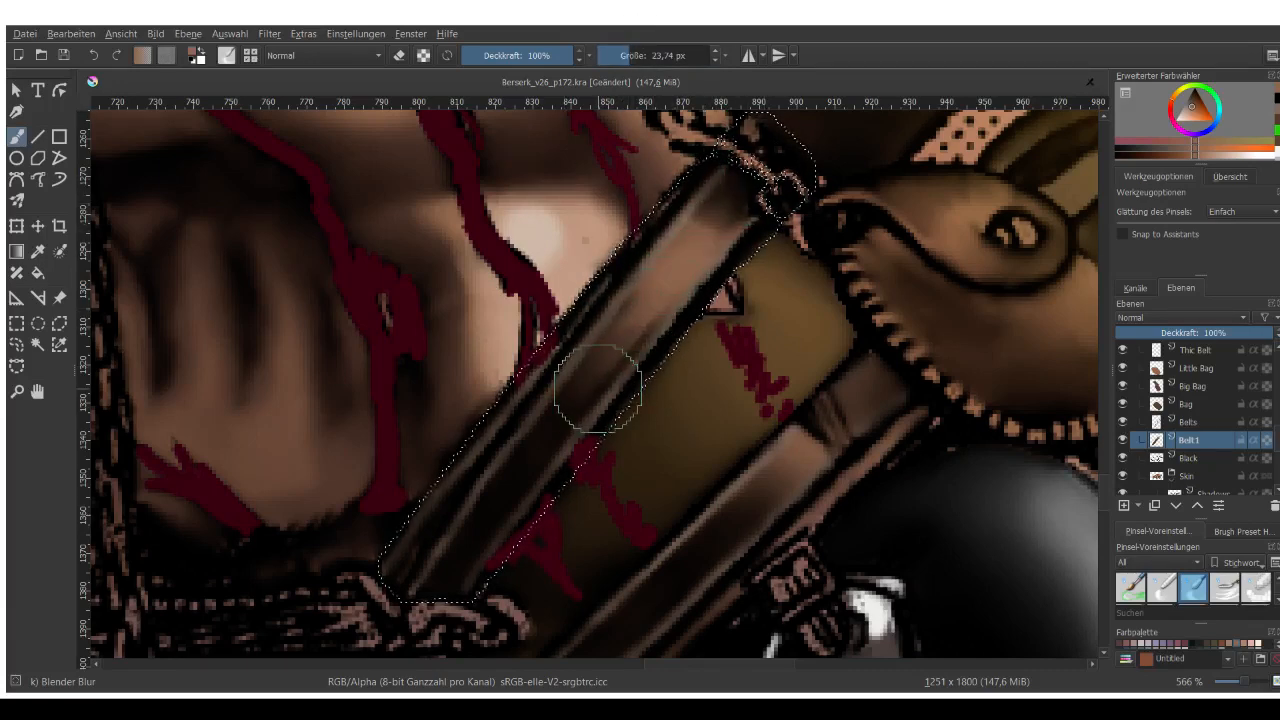
mouse_move(722, 208)
mouse_down()
mouse_move(623, 374)
mouse_move(463, 554)
mouse_move(490, 554)
mouse_up()
Examine both shaded belts up close and in the context of the whole panel.
scroll(690, 372, down, 5)
scroll(716, 350, up, 2)
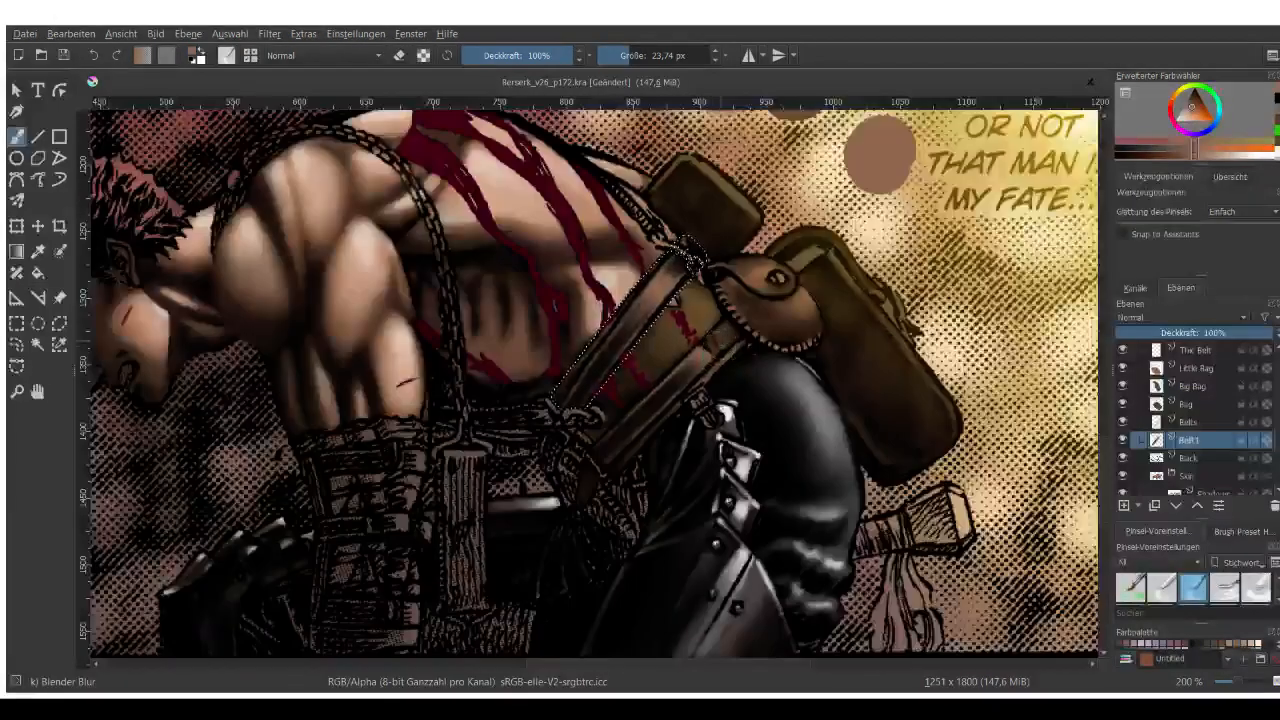
scroll(660, 300, down, 2)
scroll(683, 313, up, 3)
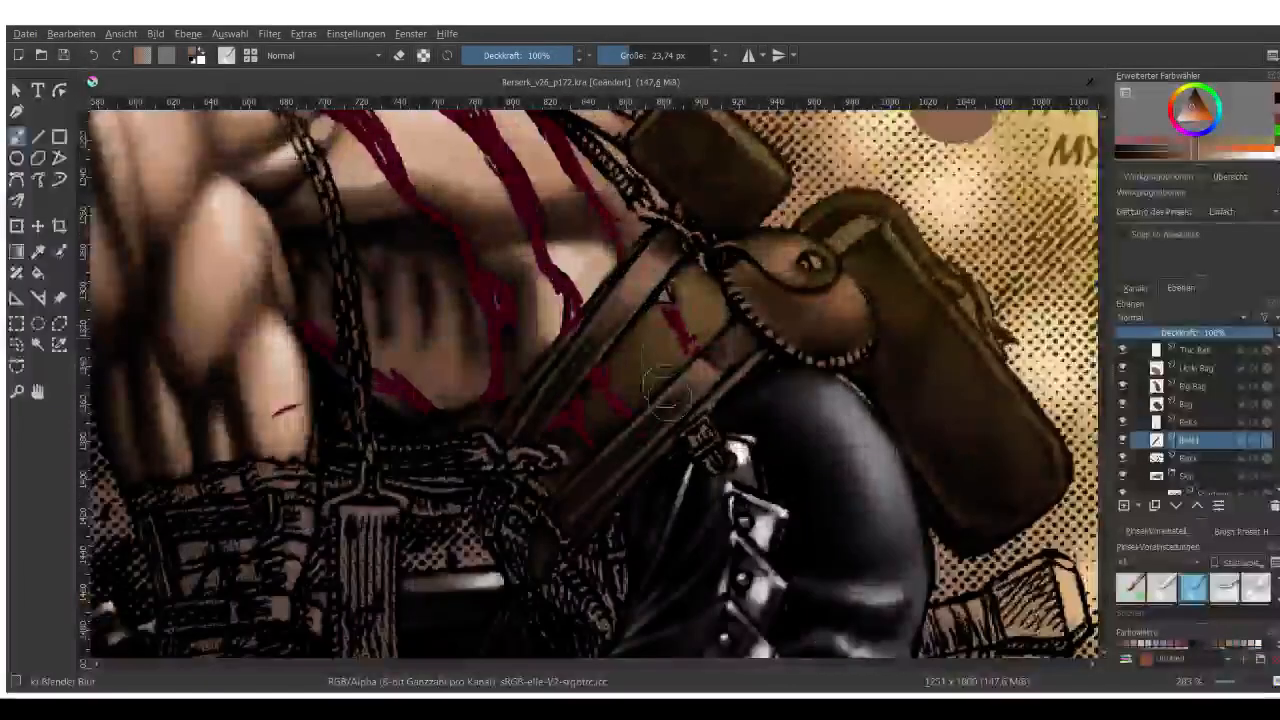
scroll(690, 435, down, 2)
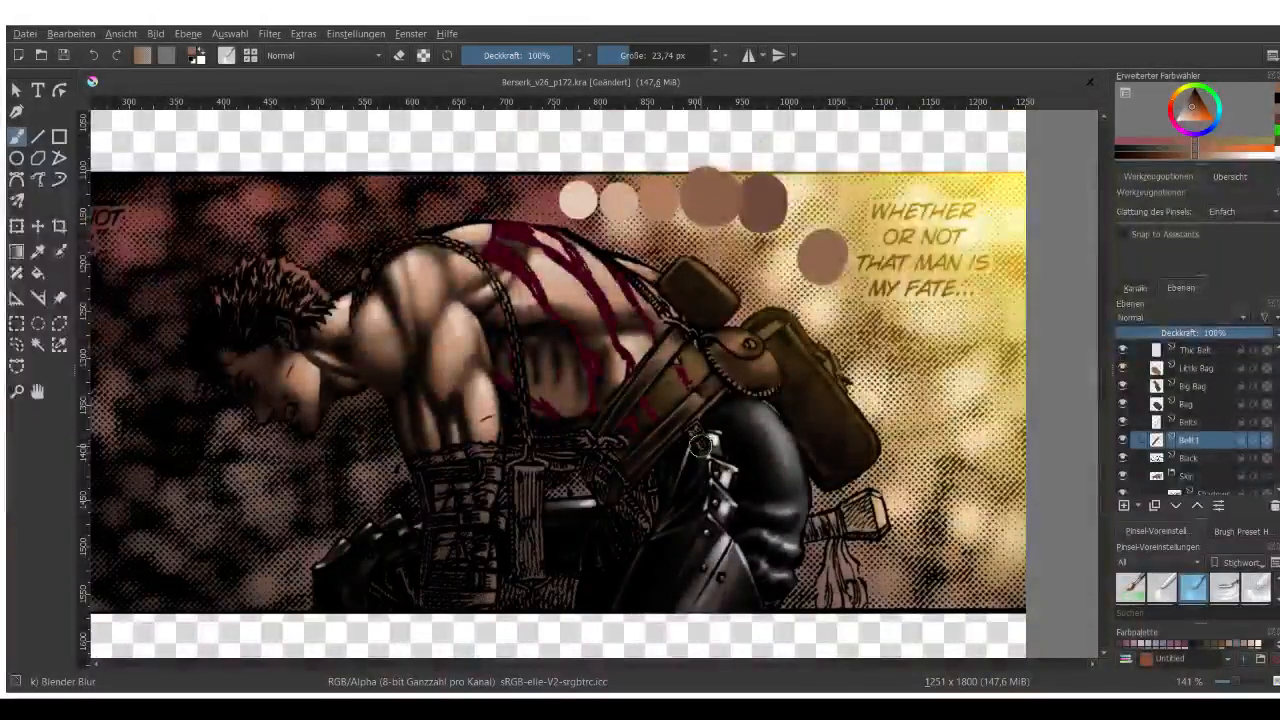
scroll(703, 388, up, 2)
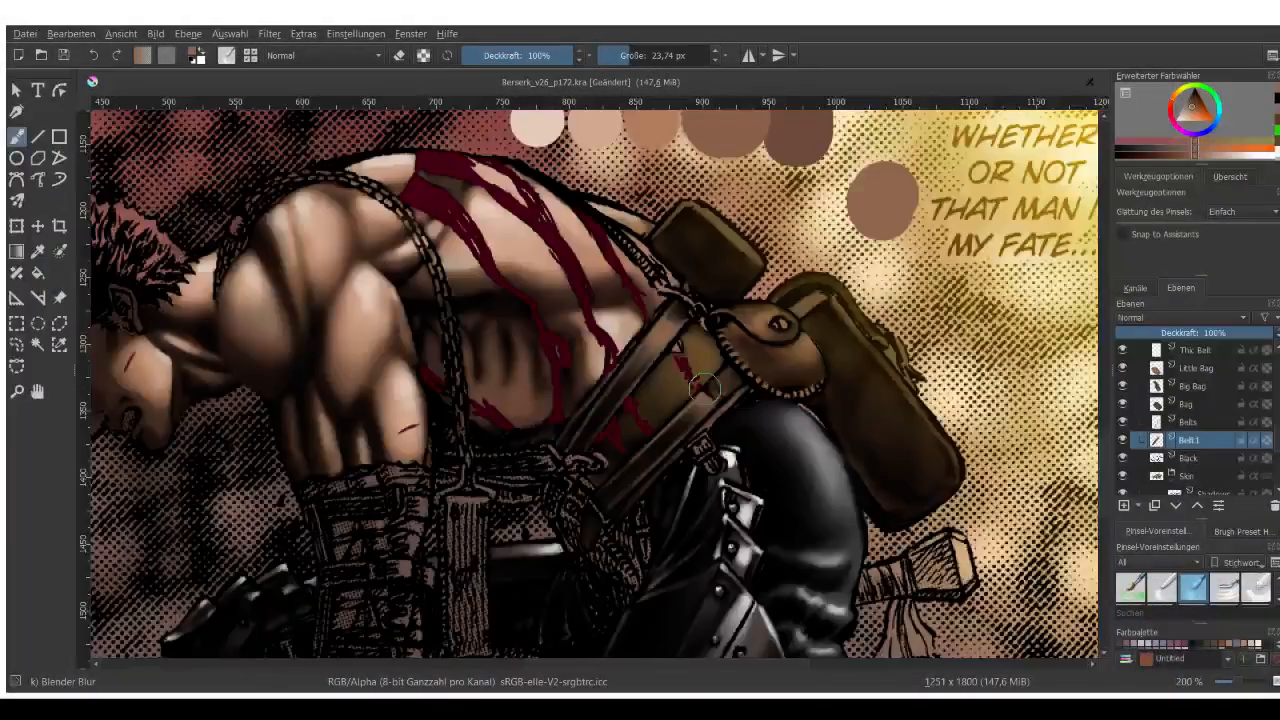
scroll(704, 388, down, 4)
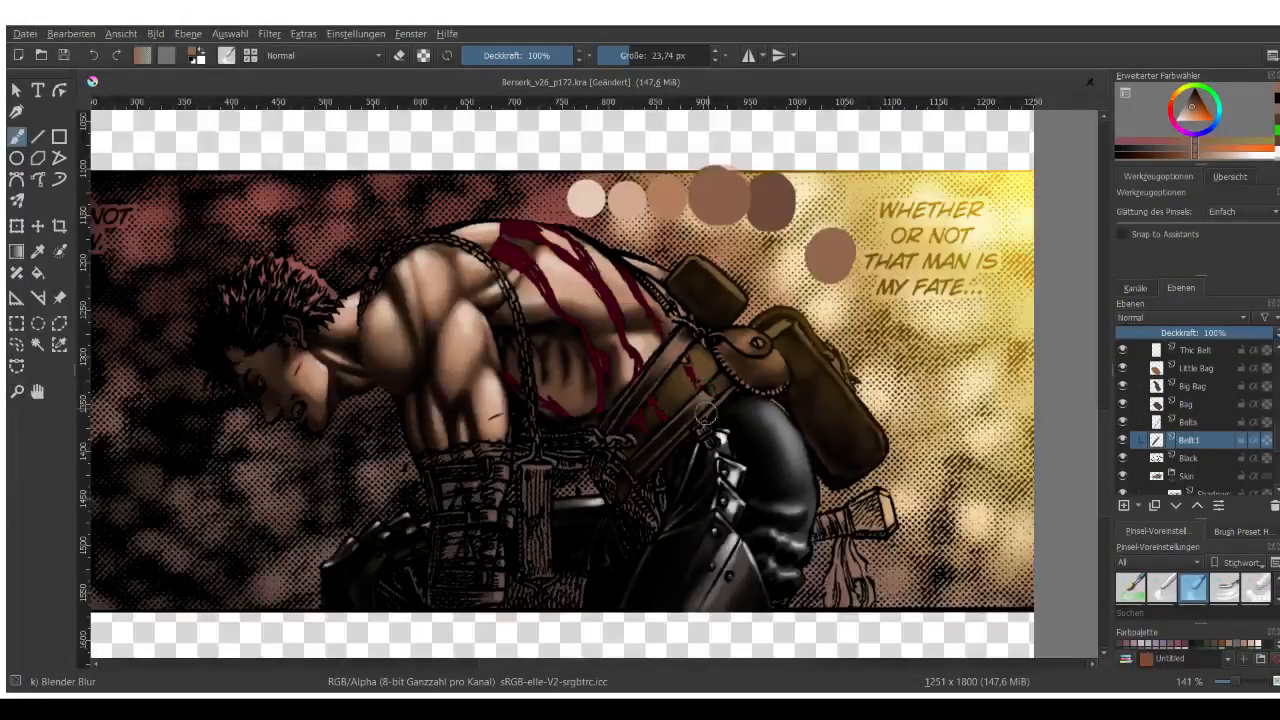
Toggle the Bag layer's visibility off and on while searching the layer stack for the layer holding the thick middle belt.
scroll(757, 403, up, 4)
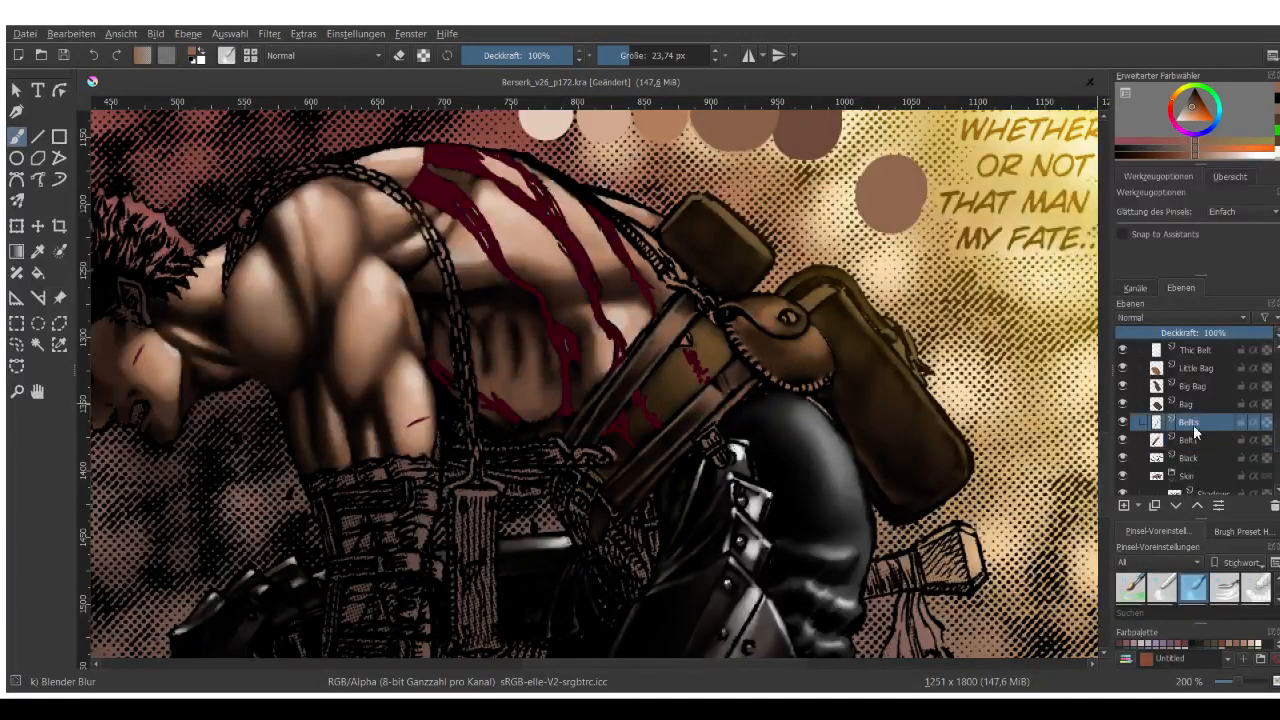
click(1166, 408)
click(1123, 405)
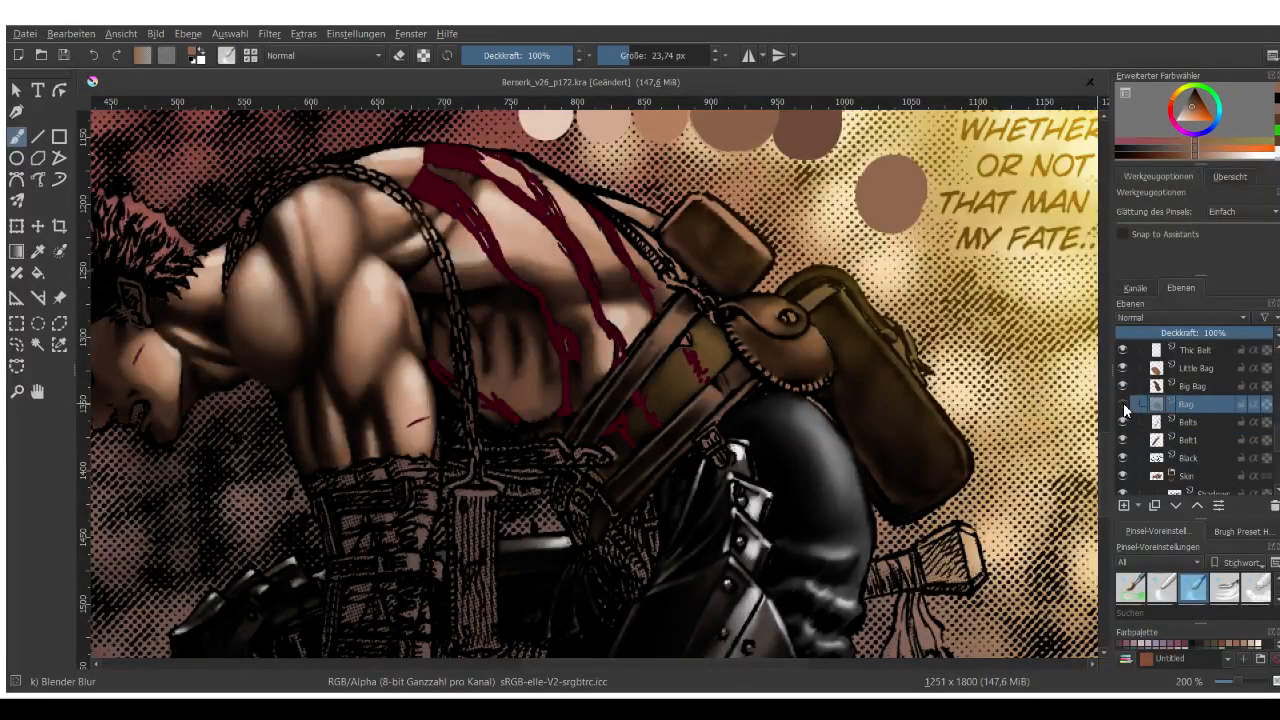
click(1123, 405)
click(1123, 405)
click(1201, 441)
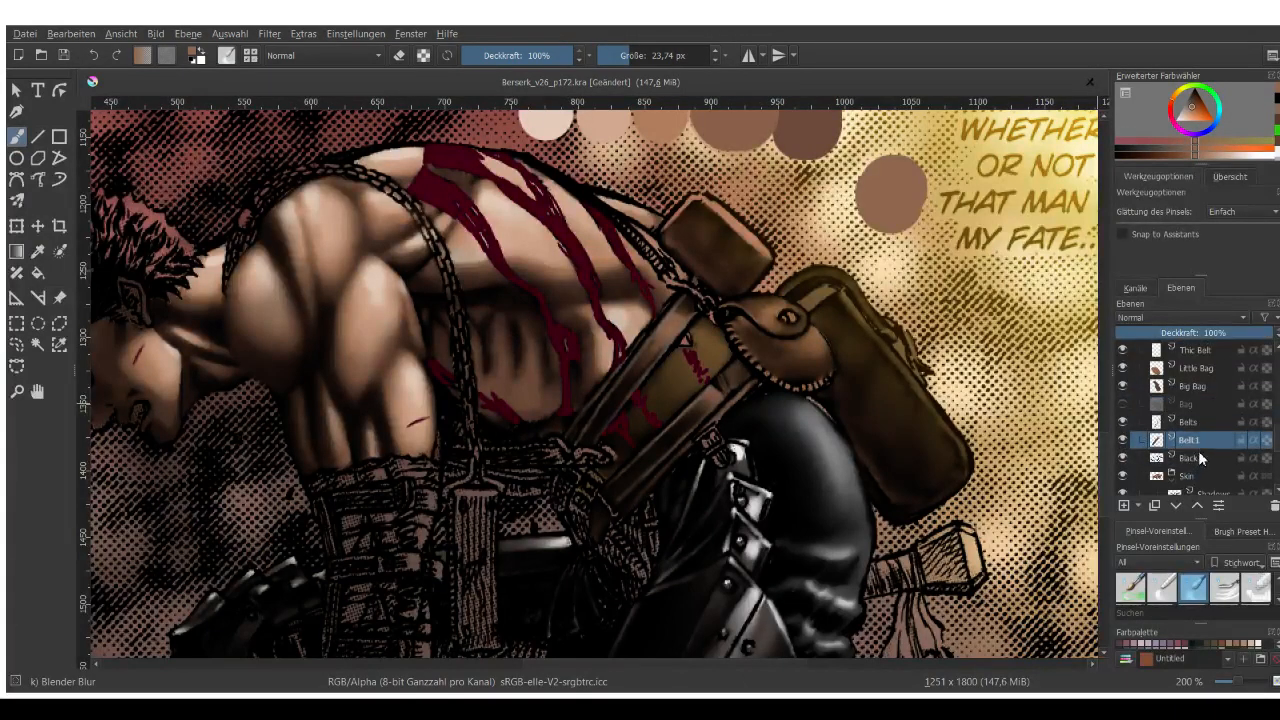
scroll(1198, 450, up, 5)
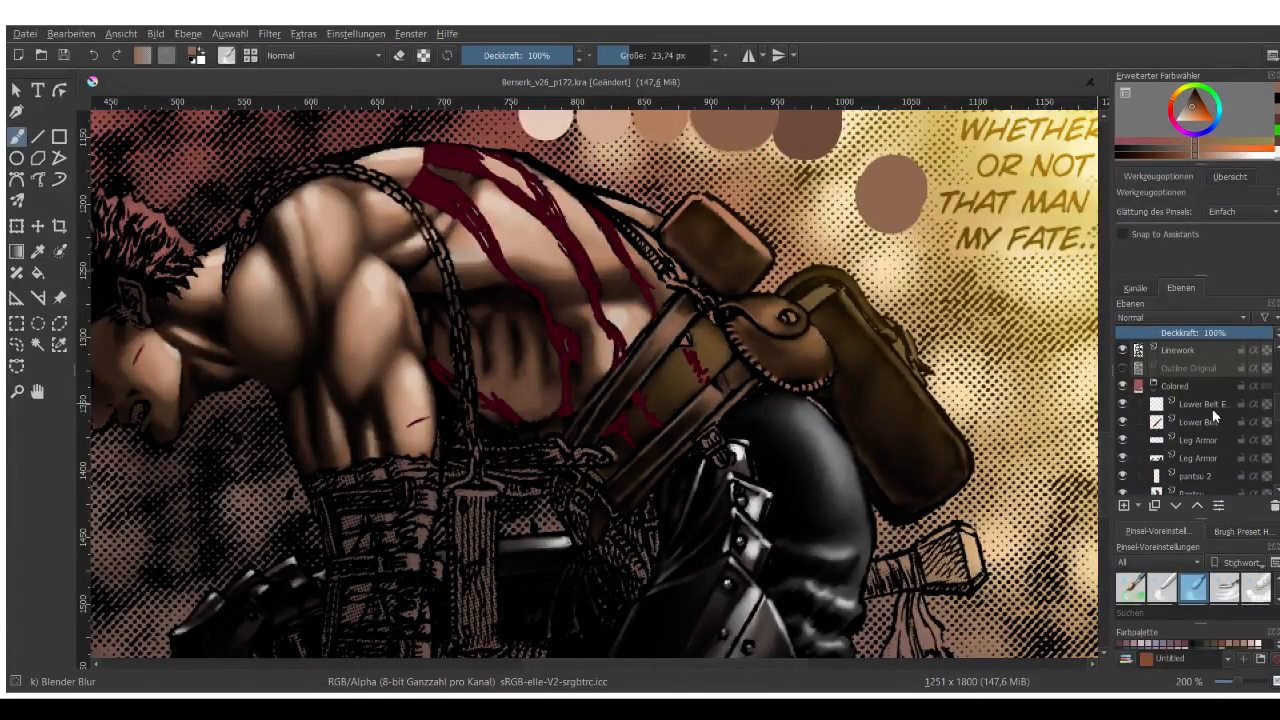
click(1202, 423)
scroll(1203, 462, down, 3)
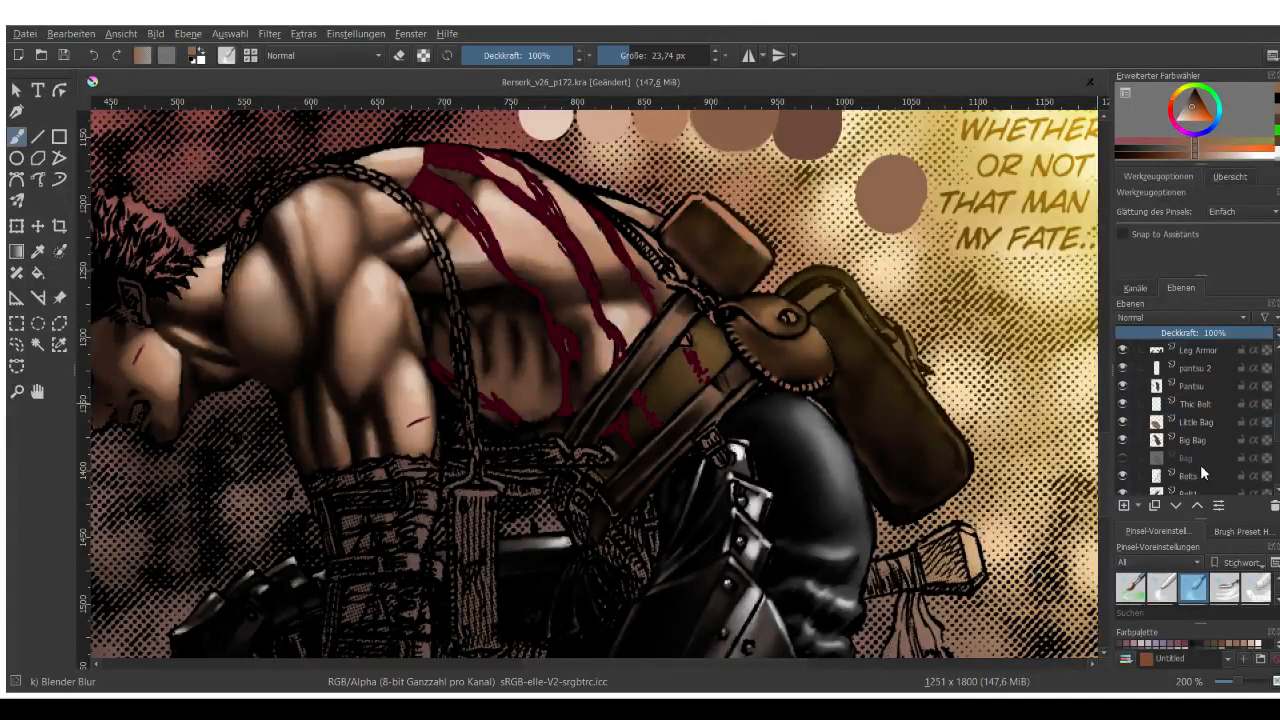
click(1122, 459)
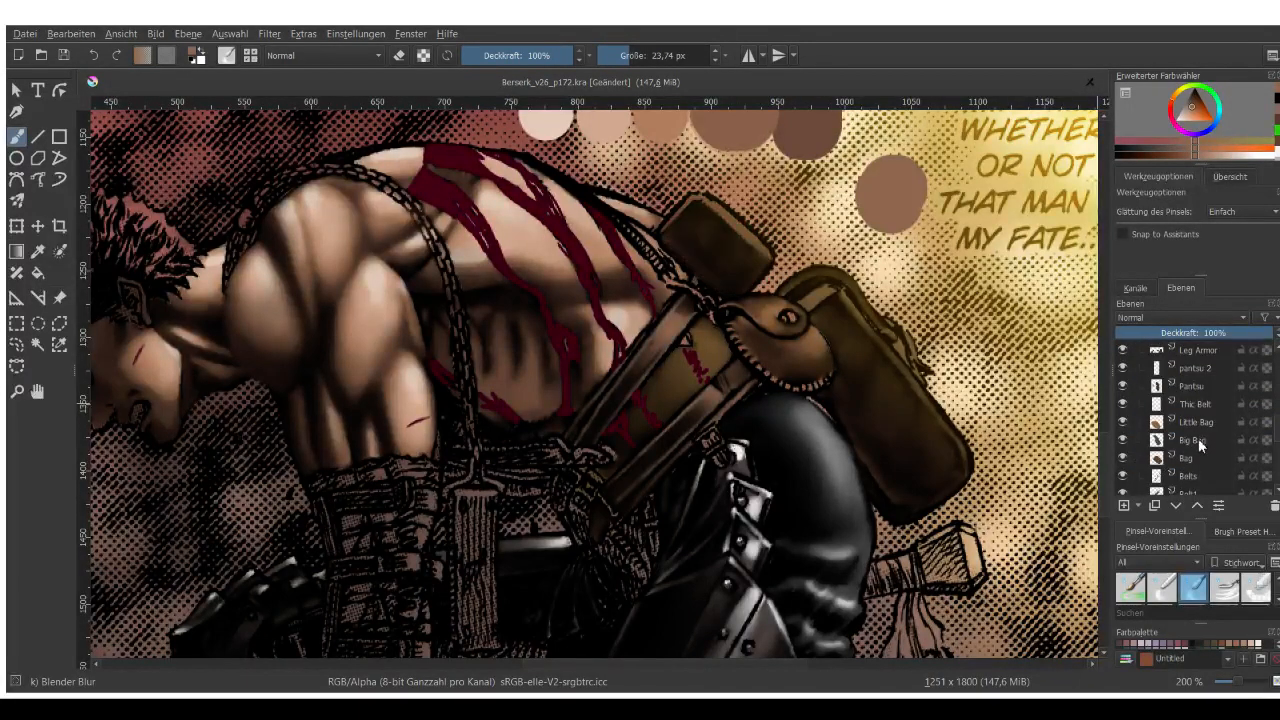
Isolate the Thic Belt layer and choose a lighter brown paint colour based on its fill.
click(1198, 424)
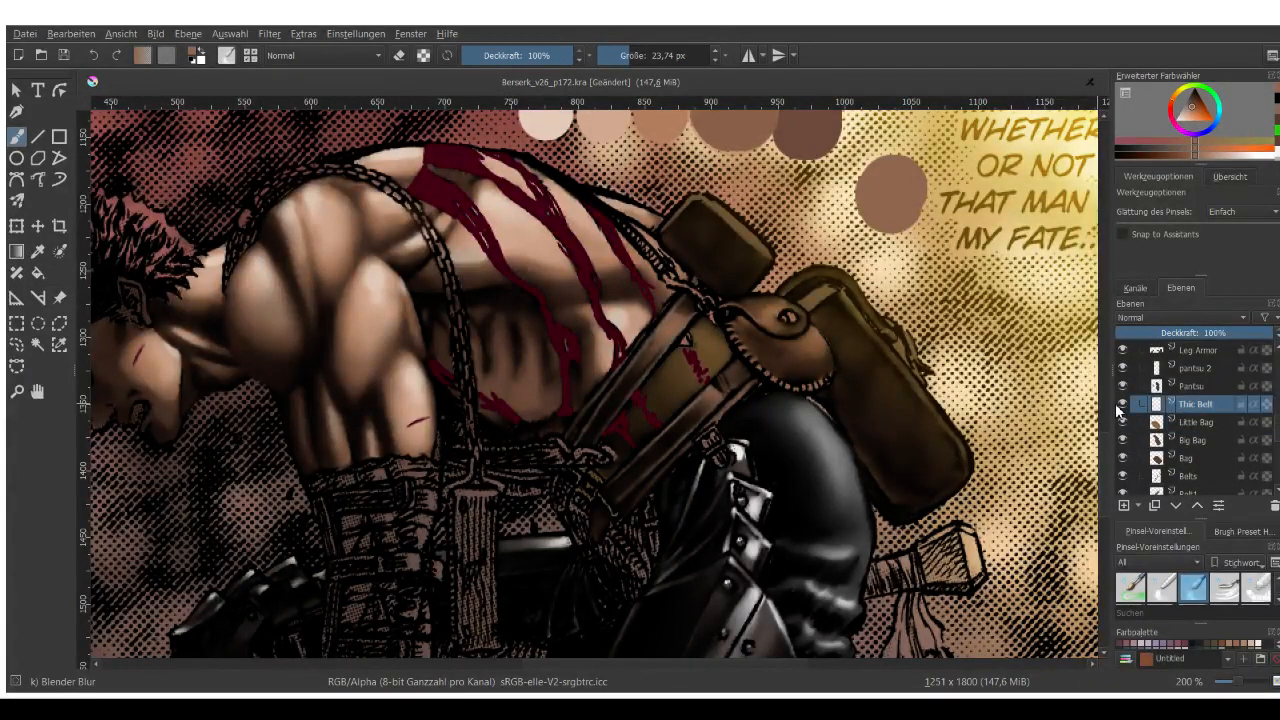
click(1155, 404)
alt+click(1155, 404)
scroll(735, 330, up, 2)
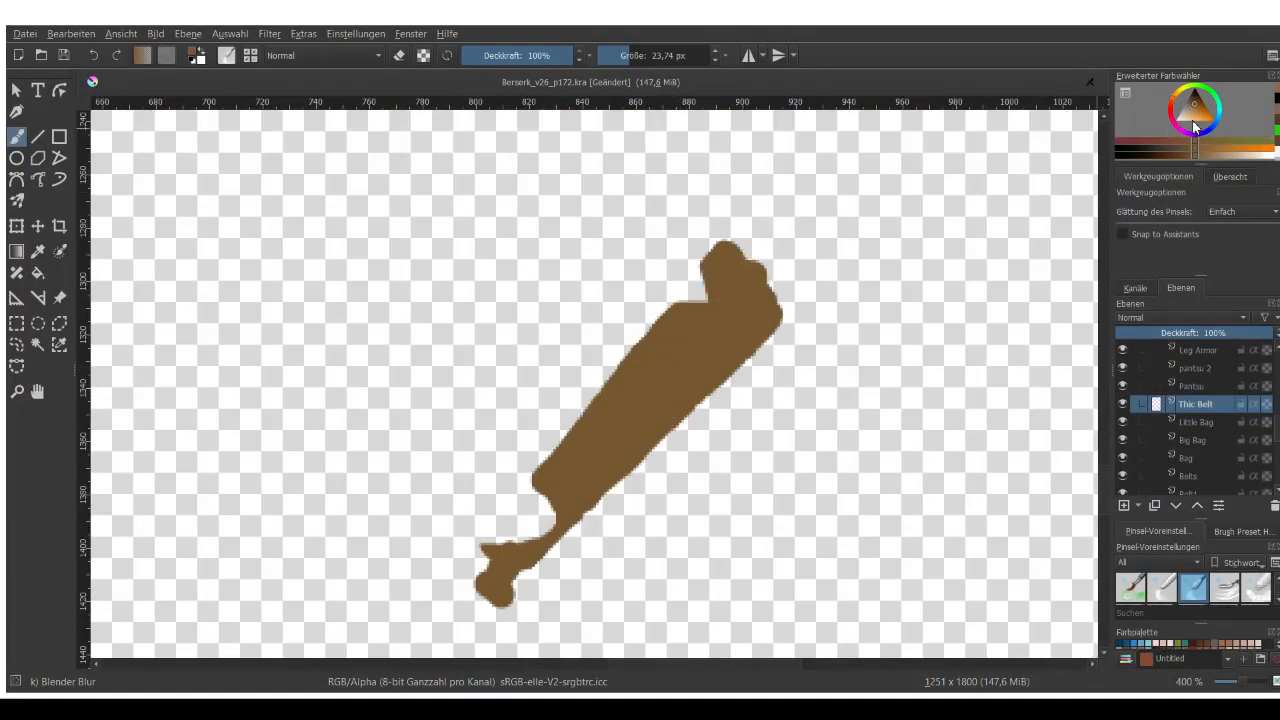
drag(1191, 110, 1196, 116)
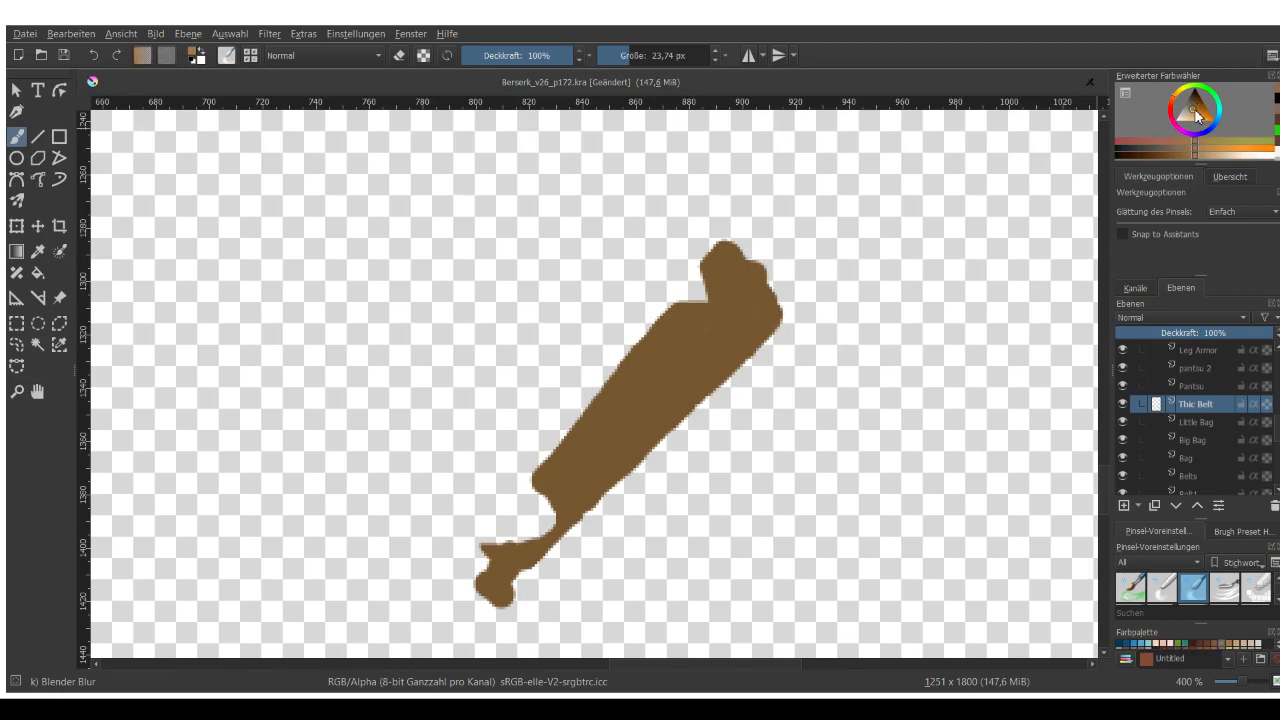
Select the thick belt's brown fill by similar colour, then show all layers again with the brush active.
right_click(523, 264)
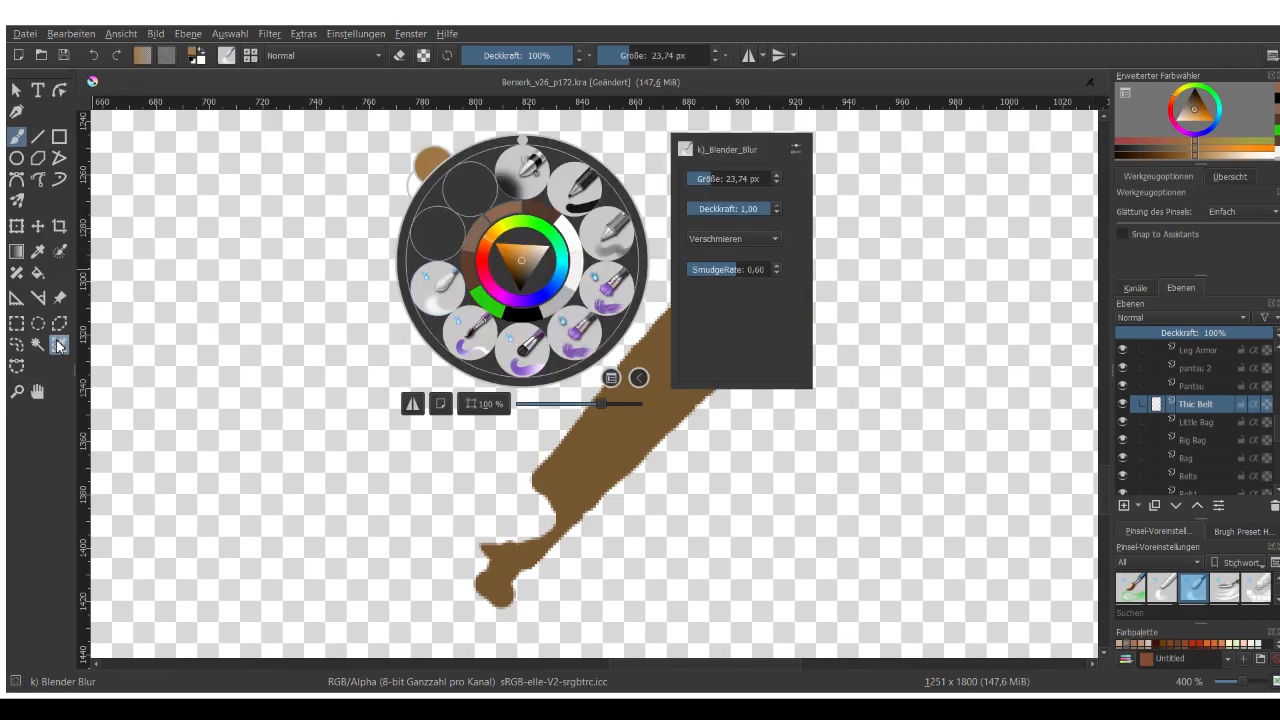
click(58, 346)
click(576, 446)
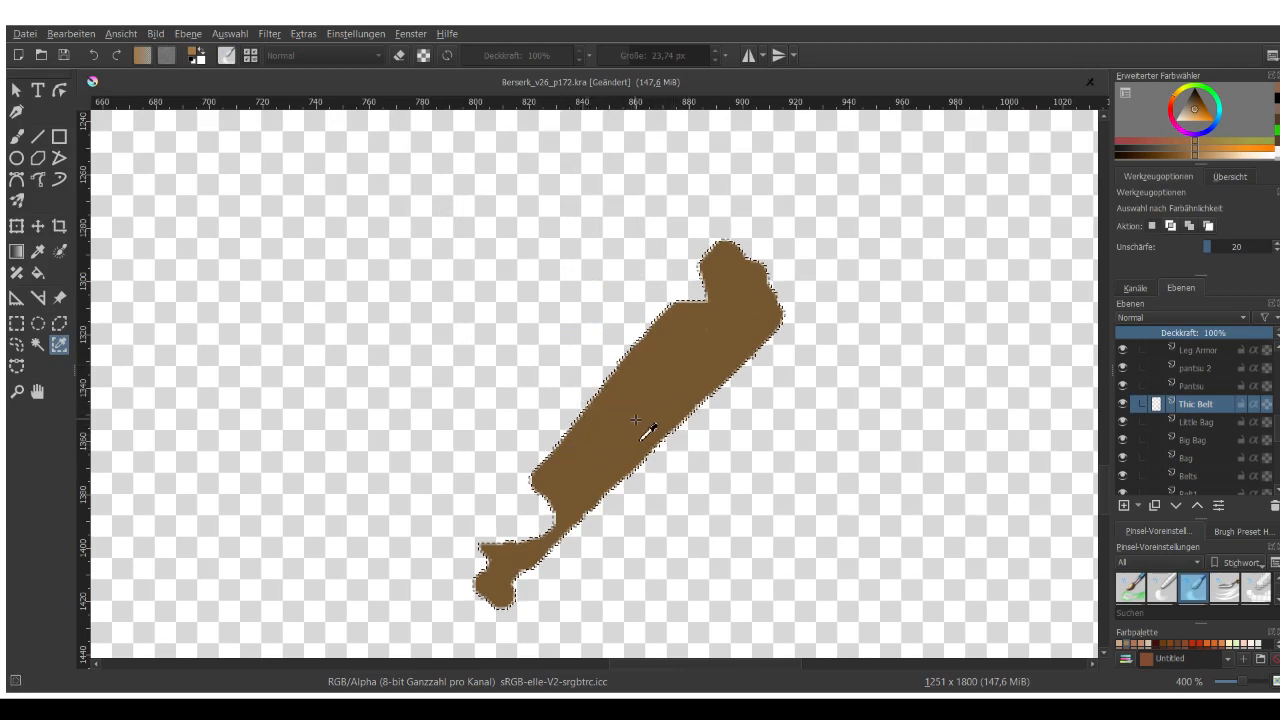
alt+click(1188, 402)
click(17, 137)
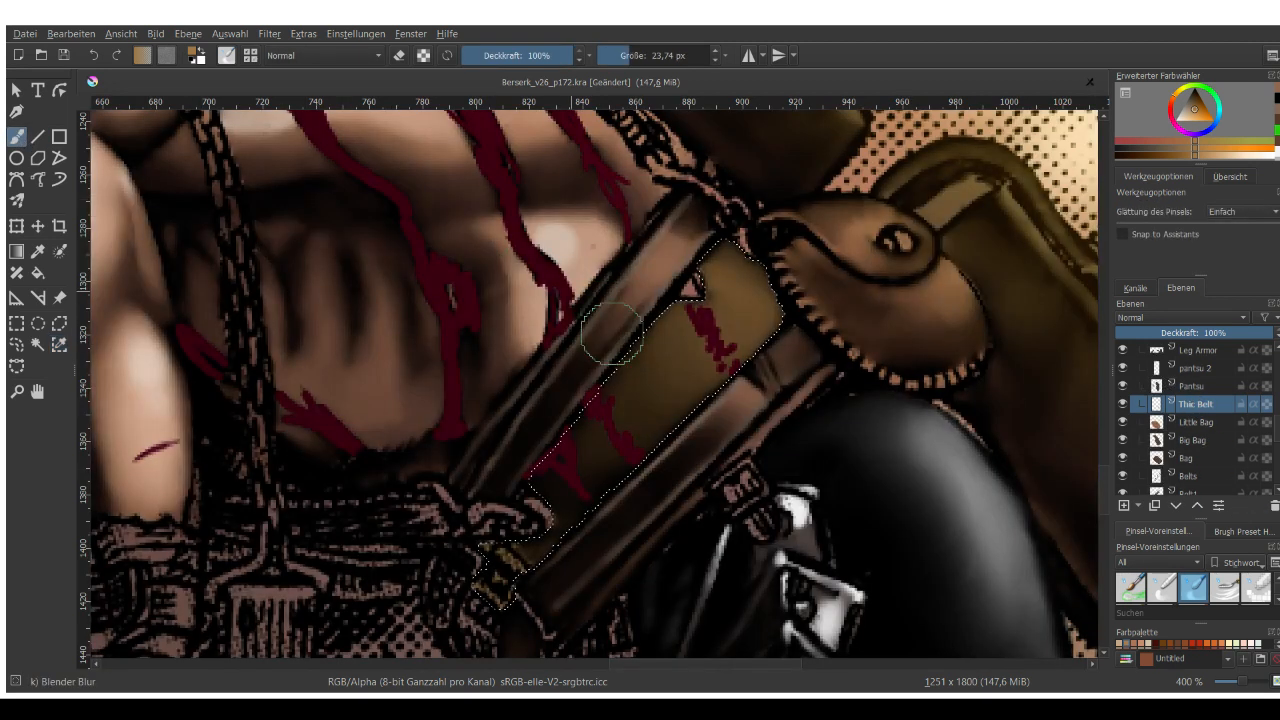
Paint a light-brown highlight on the upper end of the thick belt with the Basic-1 brush at 25.26 px.
right_click(606, 272)
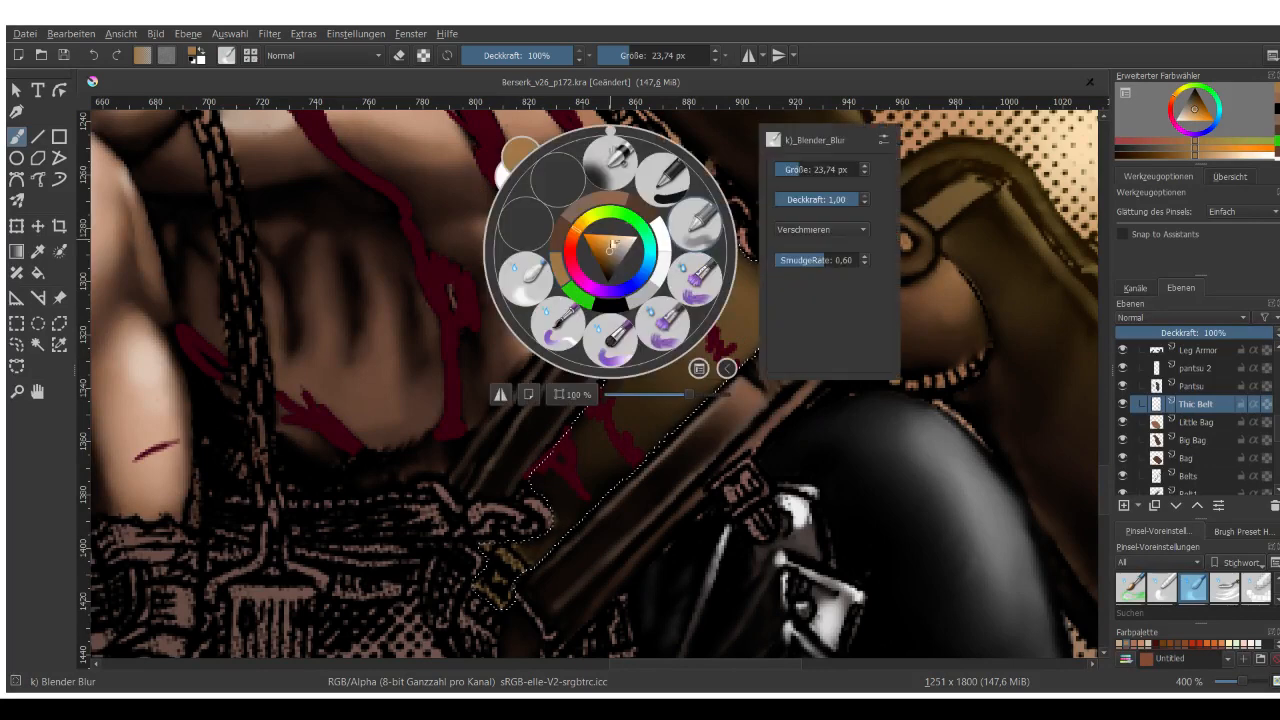
click(652, 190)
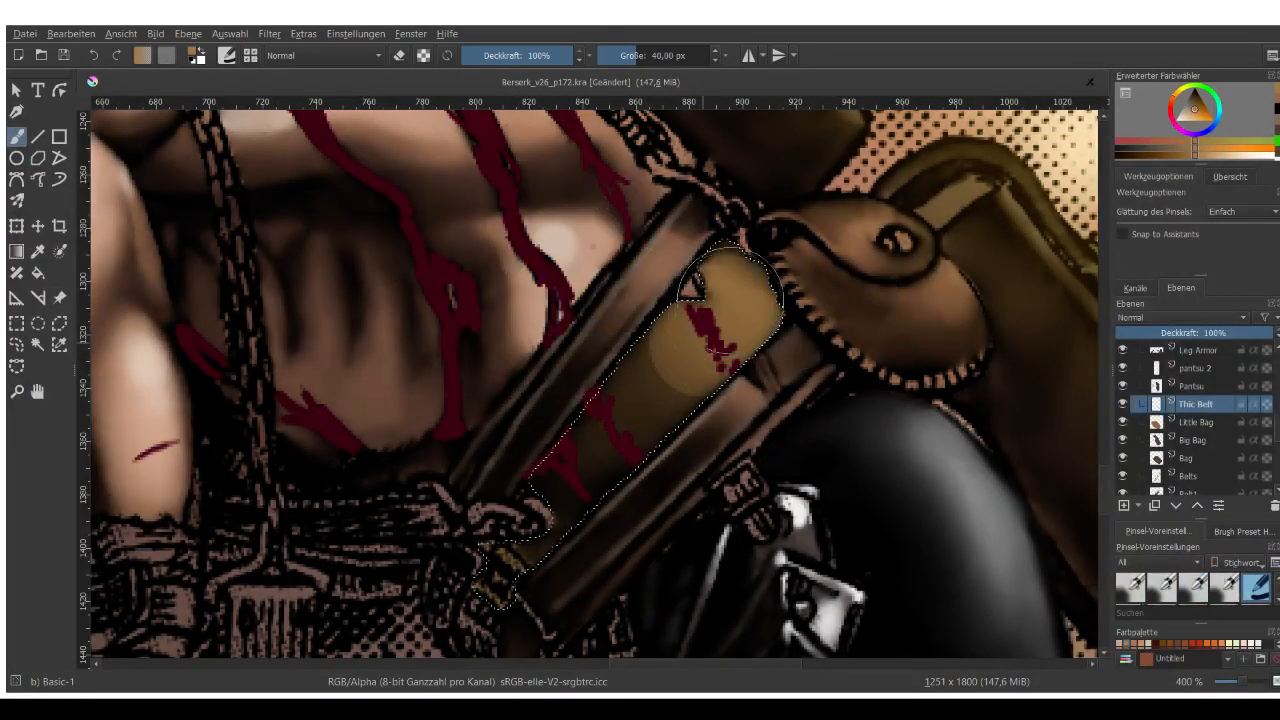
click(632, 57)
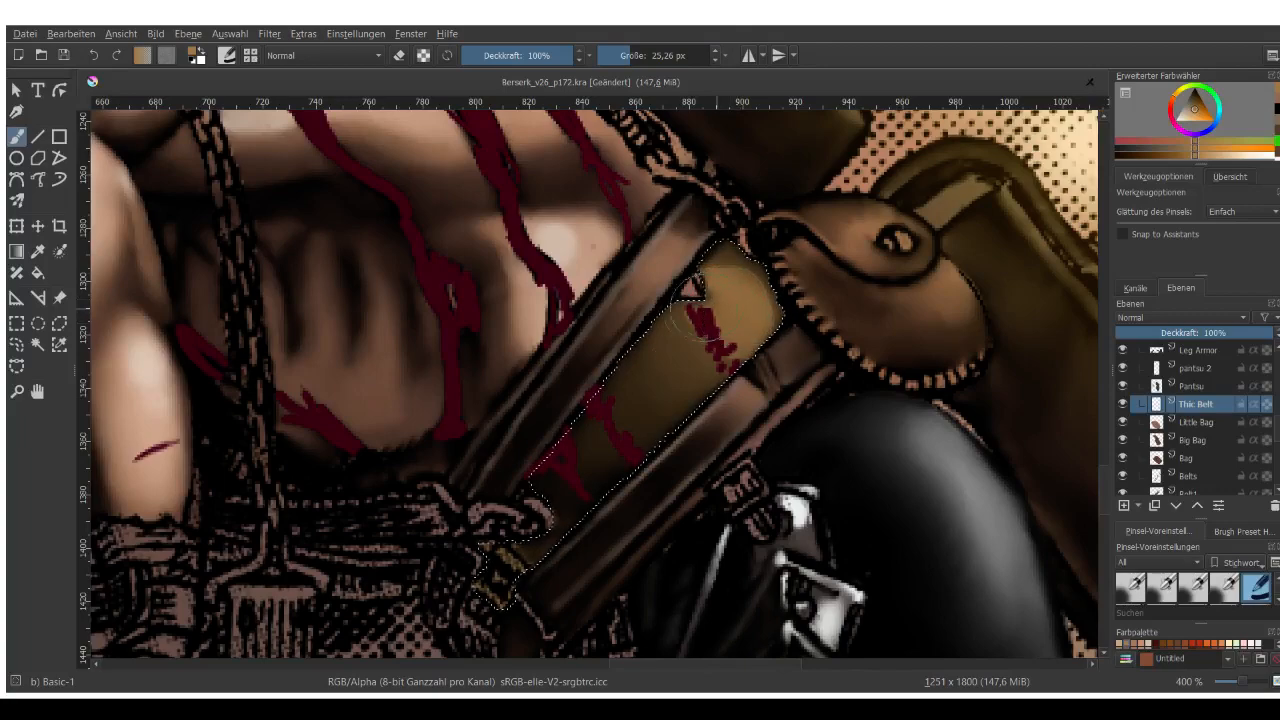
Blend the thick belt's highlight down into its darker shading with the Blender Blur brush at 51.17 px.
scroll(555, 369, down, 2)
scroll(561, 444, up, 3)
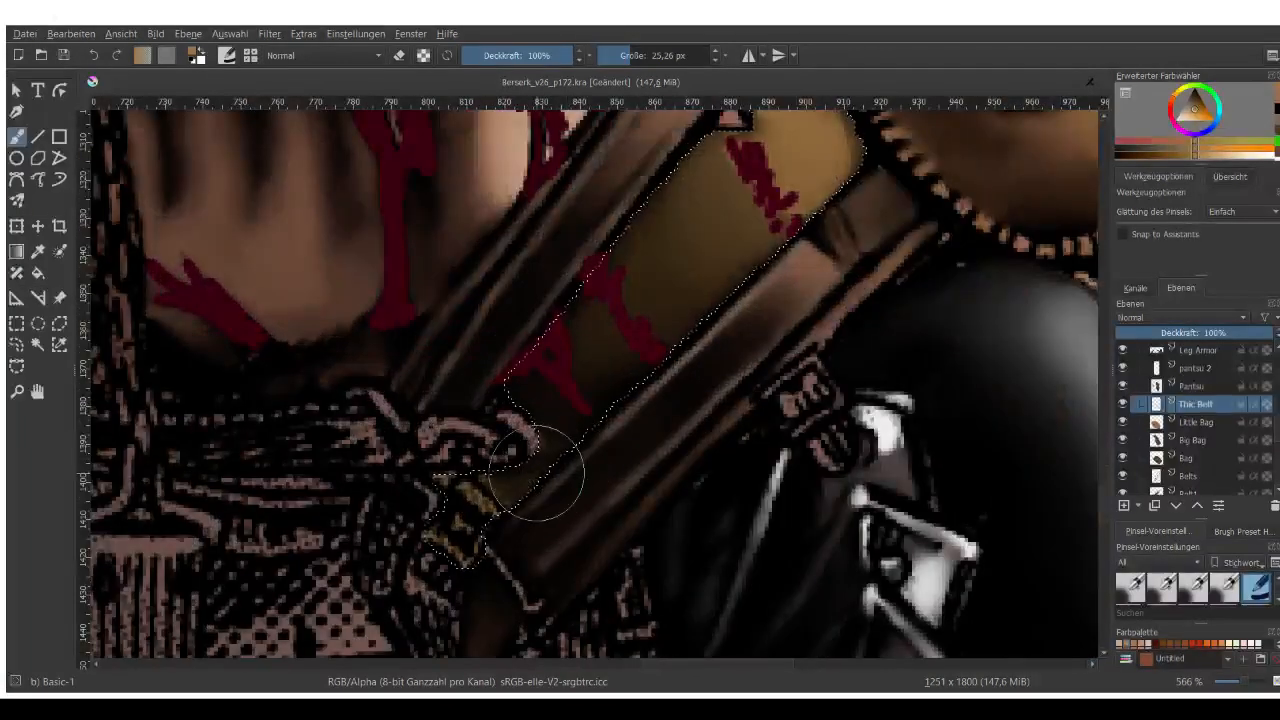
scroll(537, 473, down, 1)
scroll(648, 325, up, 1)
scroll(580, 440, down, 1)
scroll(682, 255, up, 1)
right_click(684, 251)
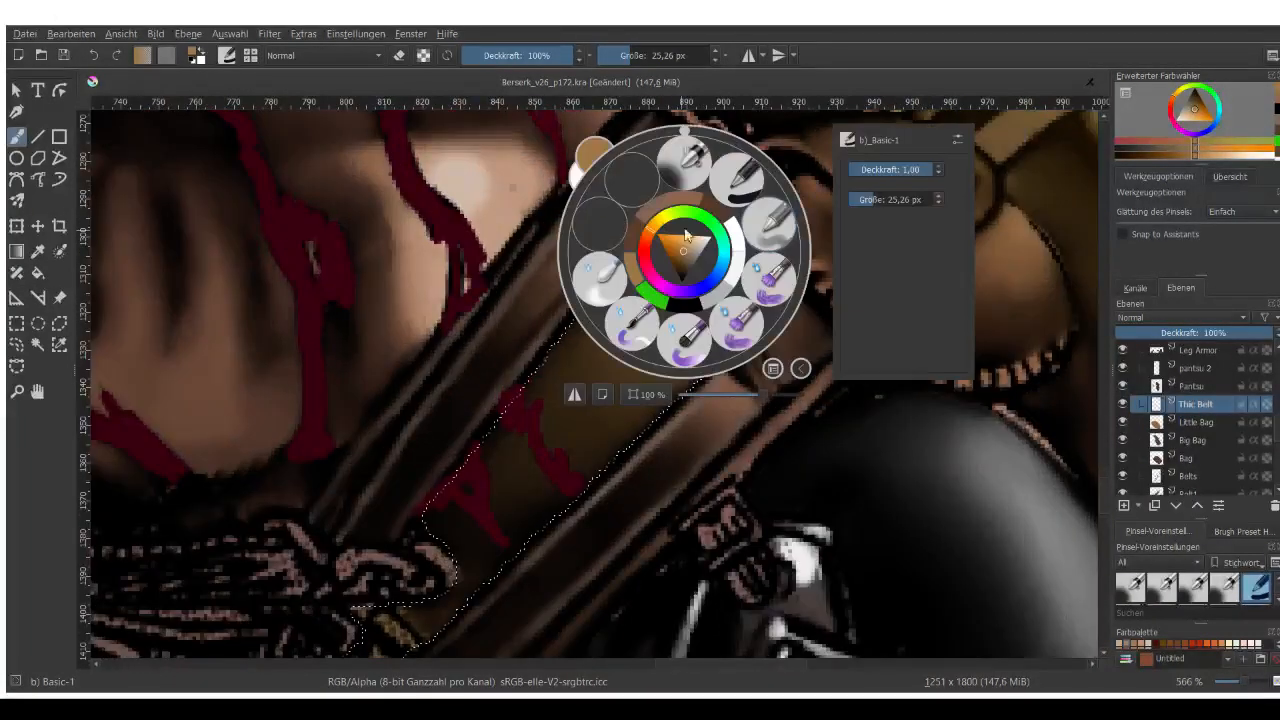
click(603, 268)
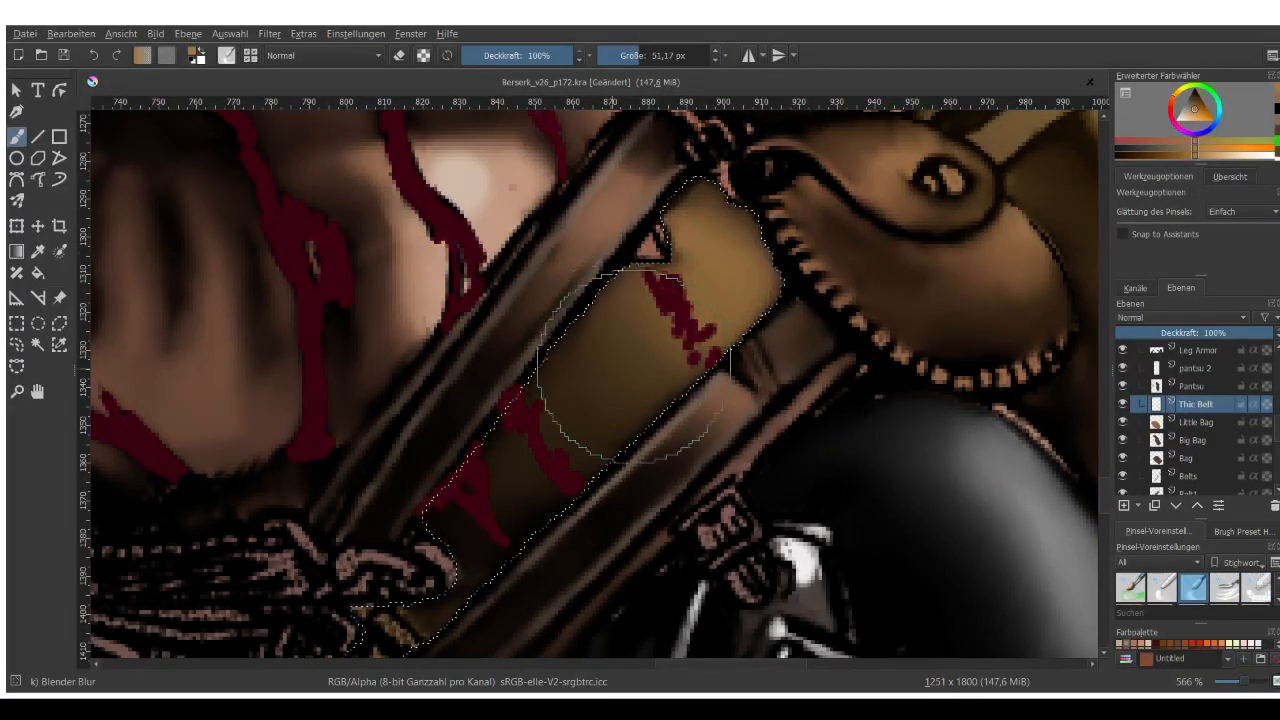
Examine the shaded thick belt up close and in the context of the whole panel.
scroll(632, 365, down, 2)
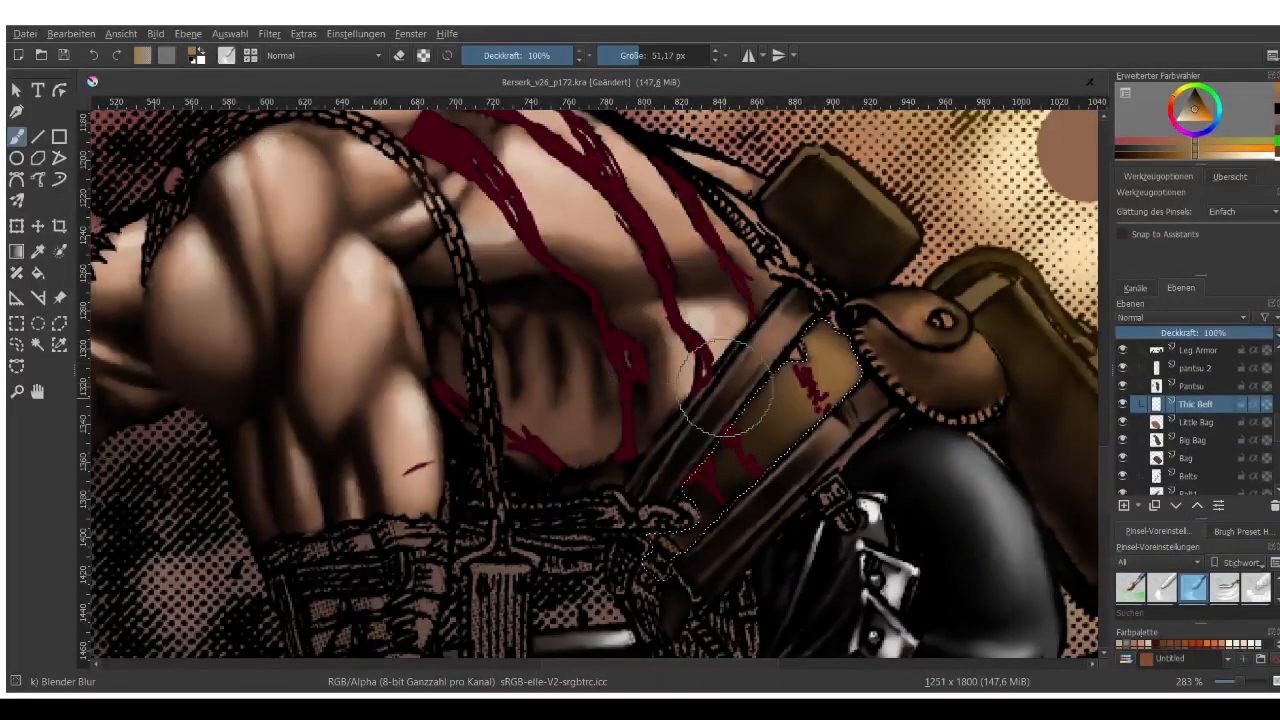
scroll(725, 390, down, 2)
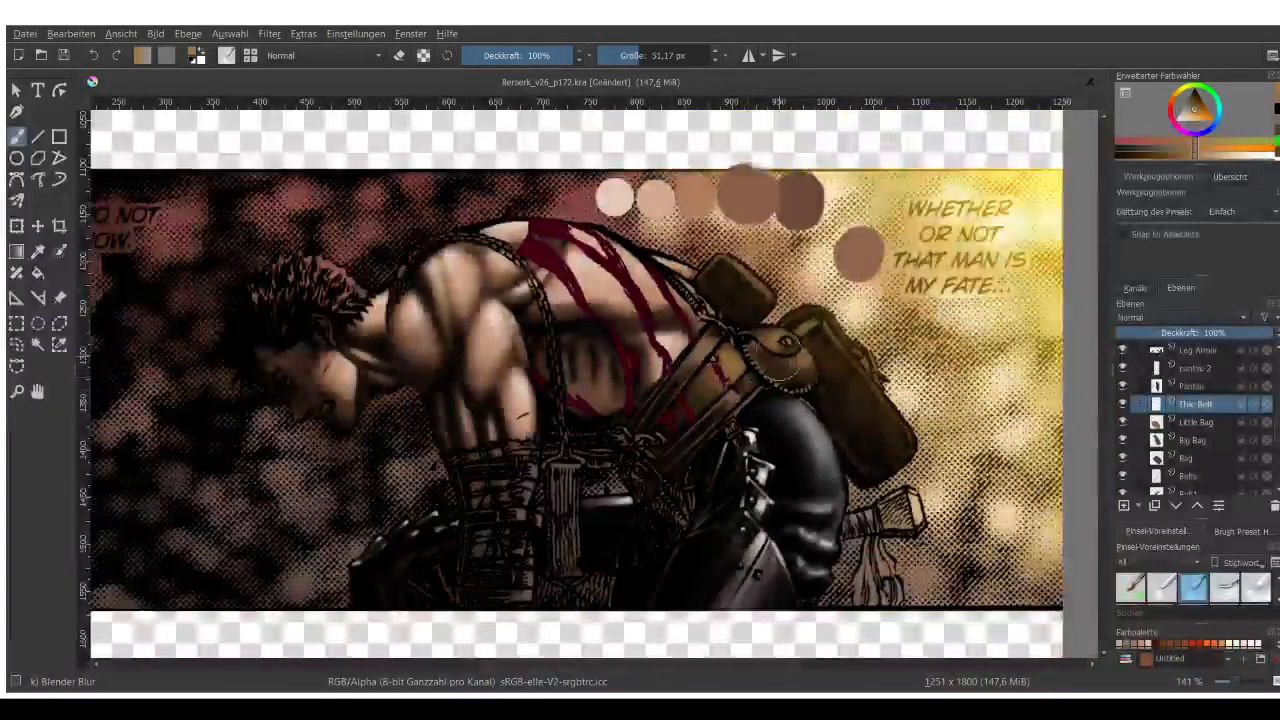
scroll(778, 362, up, 1)
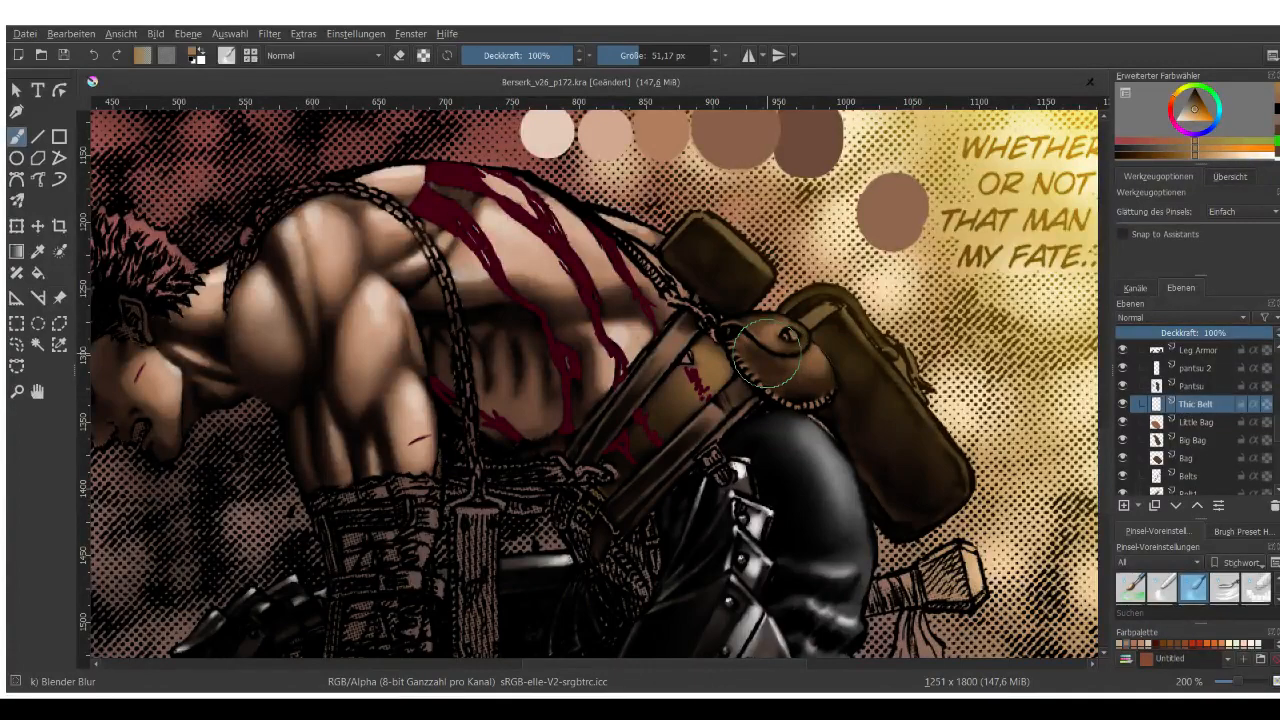
scroll(767, 352, down, 1)
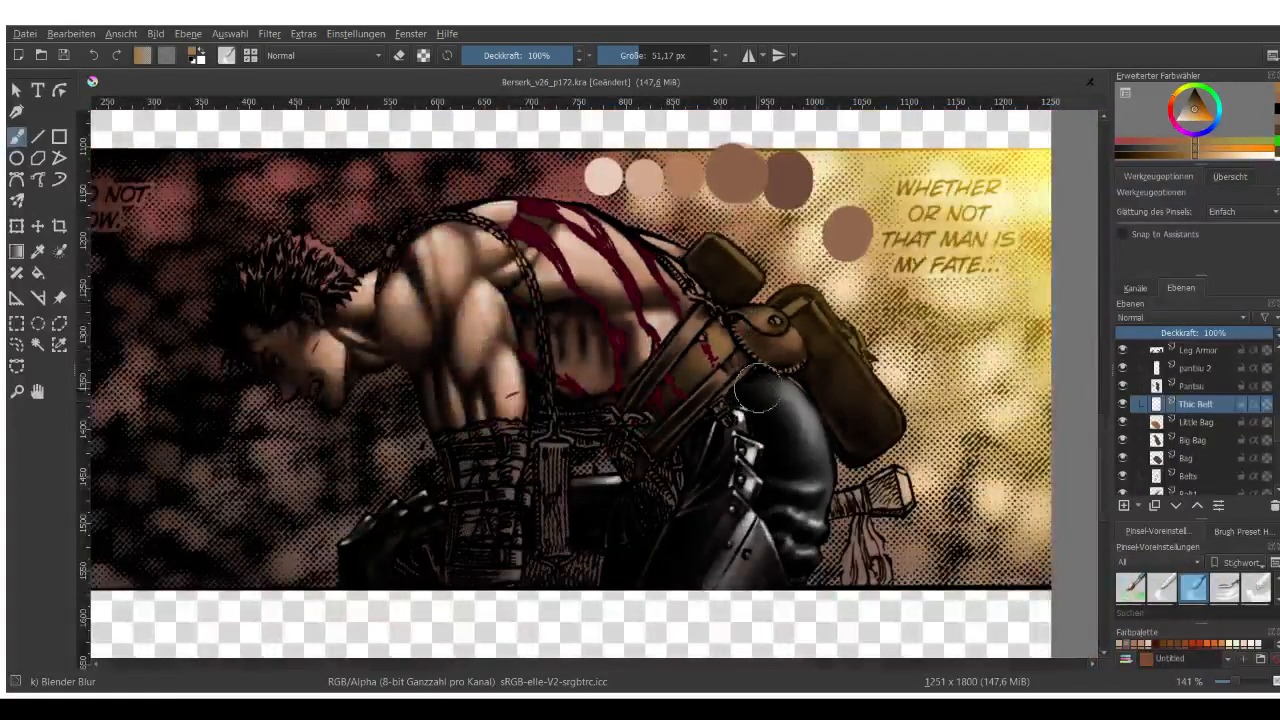
scroll(758, 393, down, 1)
scroll(770, 382, up, 1)
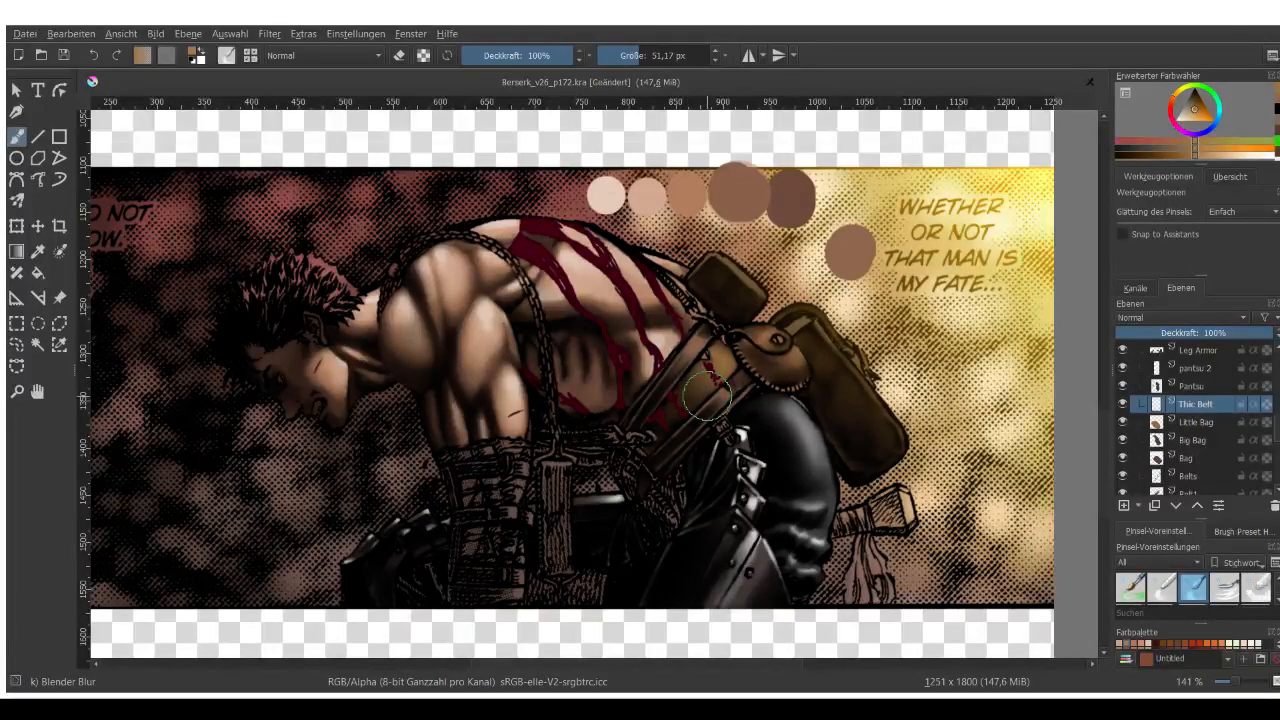
mouse_move(712, 384)
mouse_down()
mouse_move(704, 391)
mouse_move(706, 379)
mouse_up()
scroll(708, 376, up, 1)
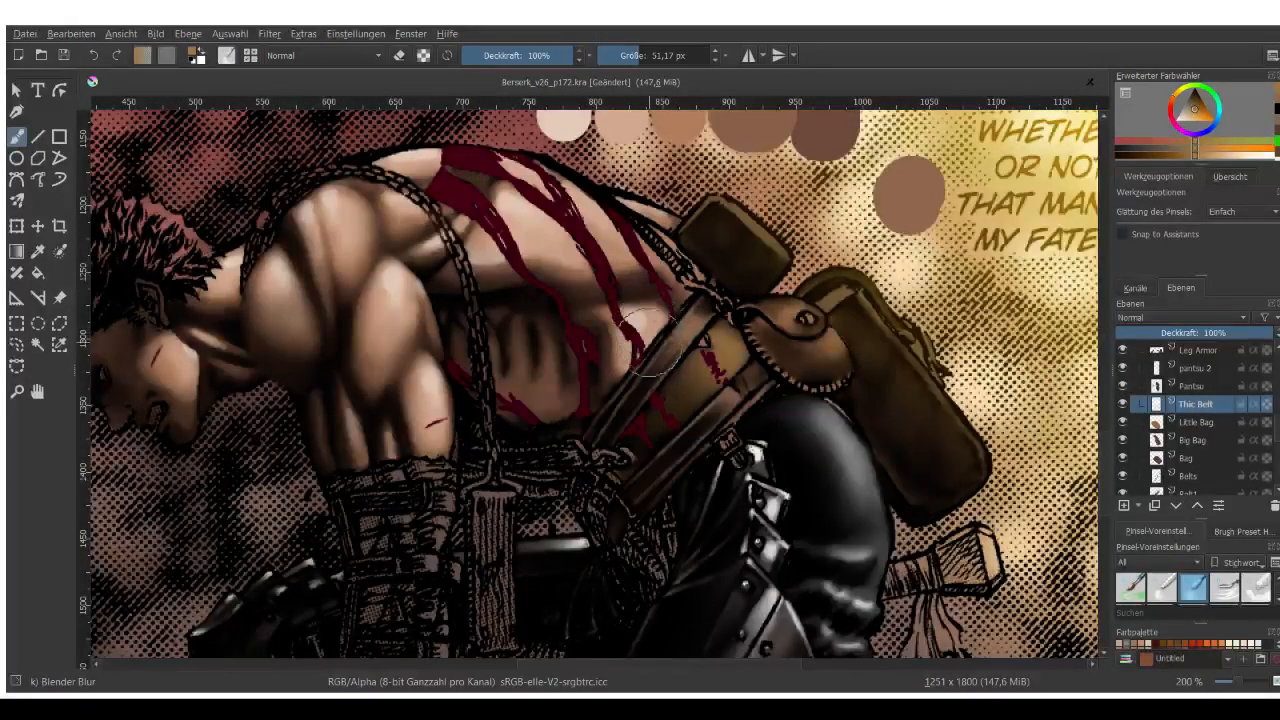
scroll(690, 370, down, 1)
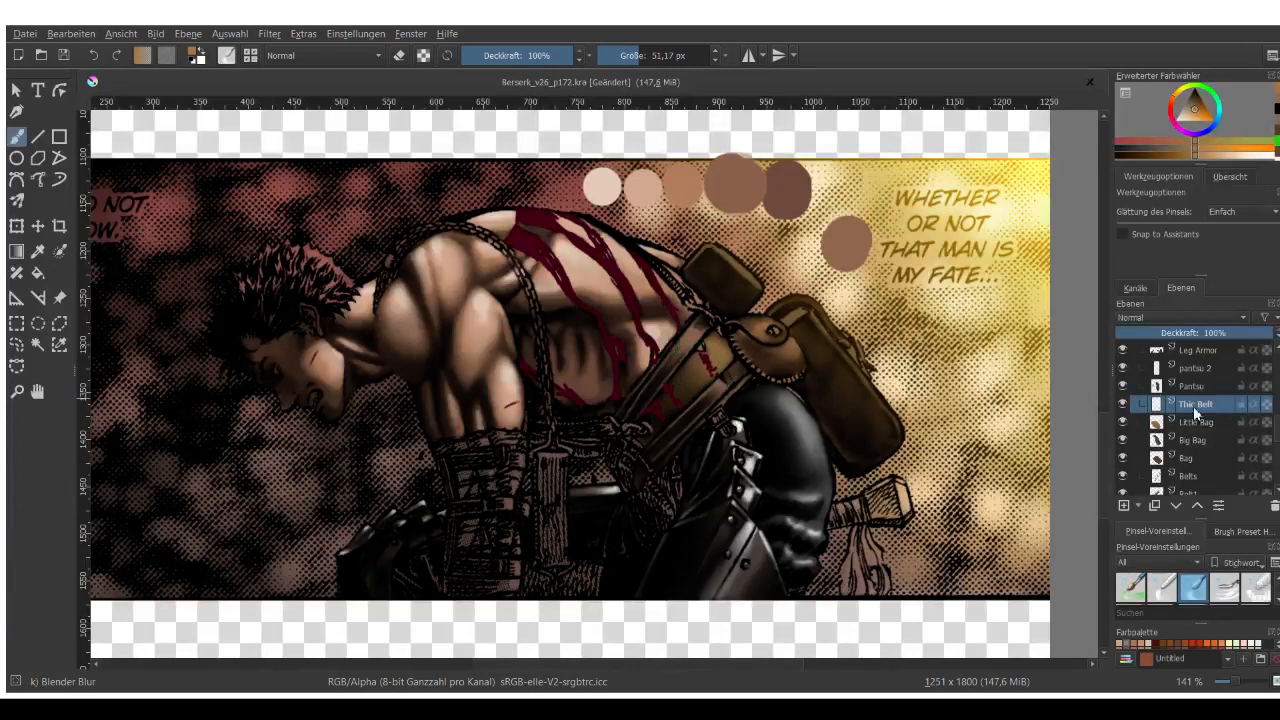
Isolate the Linework layer and switch to the Airbrush Soft Soft brush at 56.97 px.
scroll(1200, 415, up, 3)
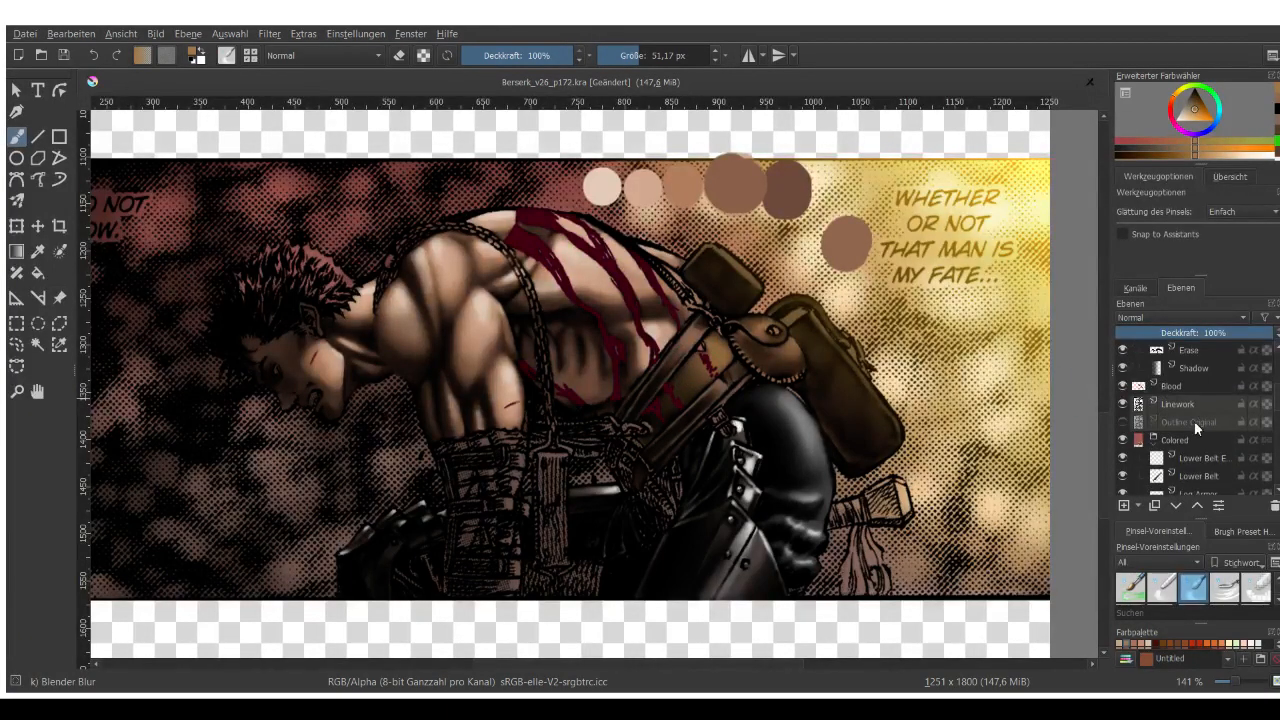
click(1190, 408)
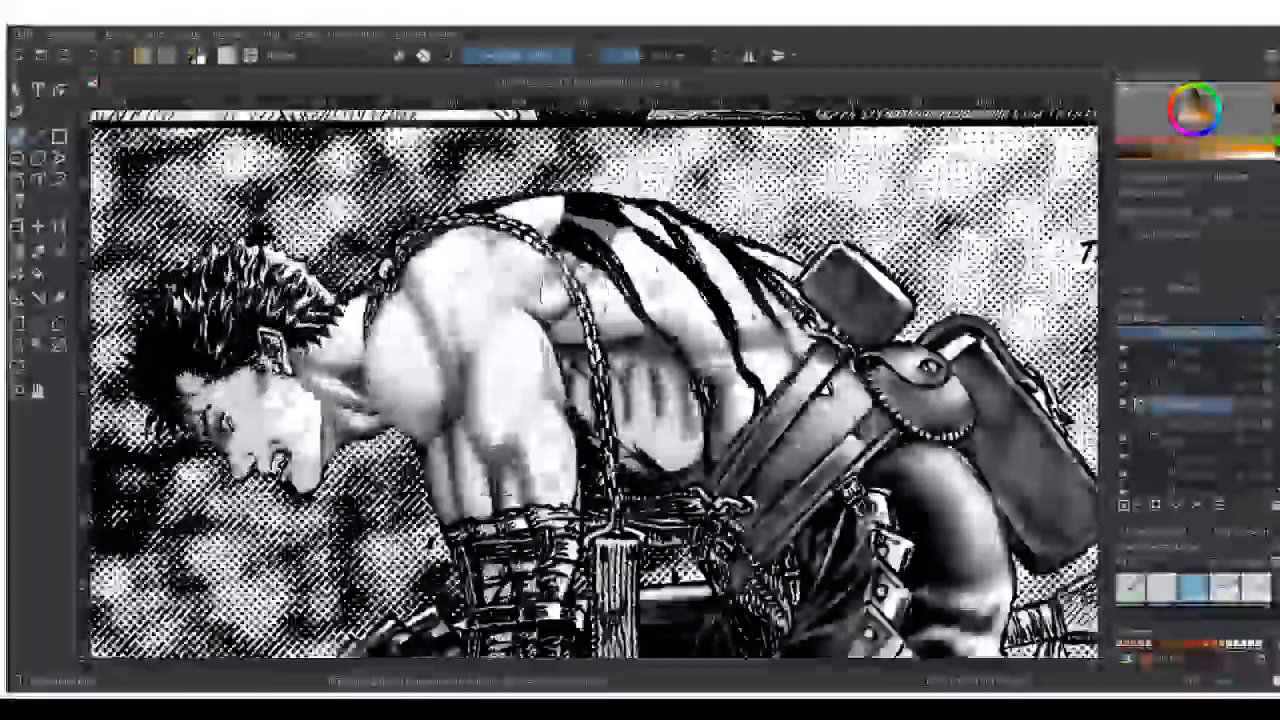
right_click(562, 255)
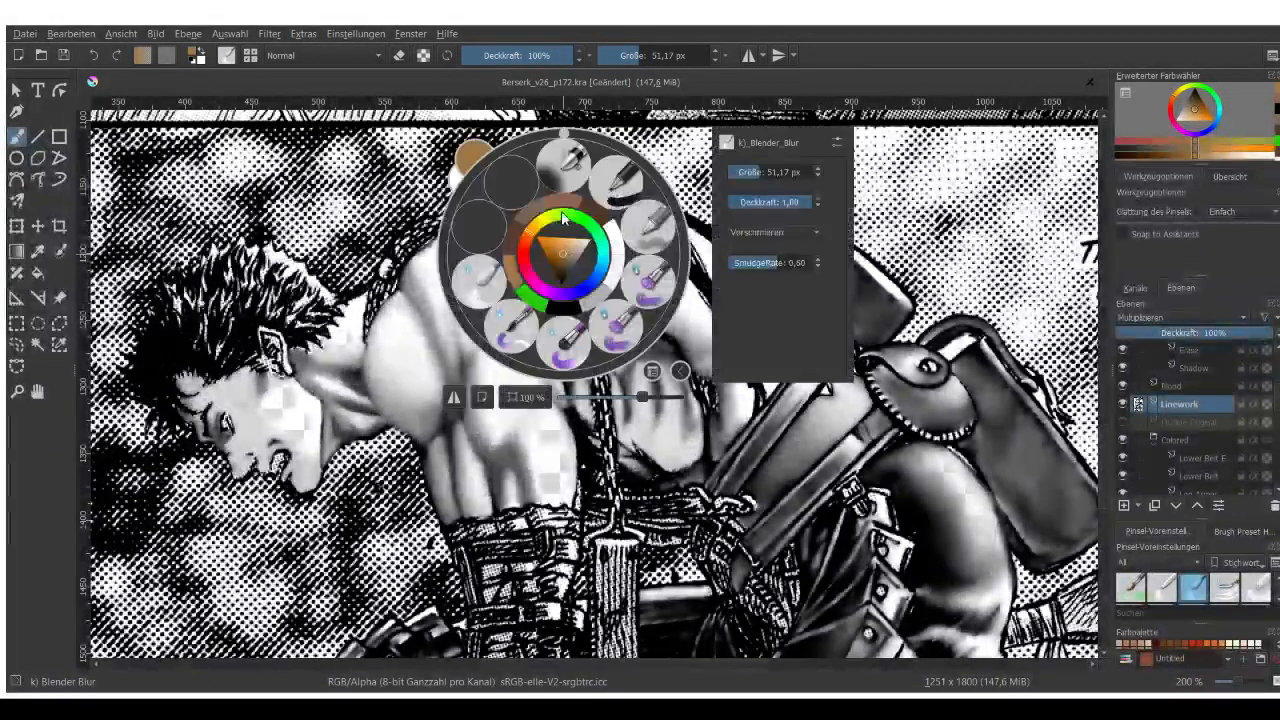
click(480, 280)
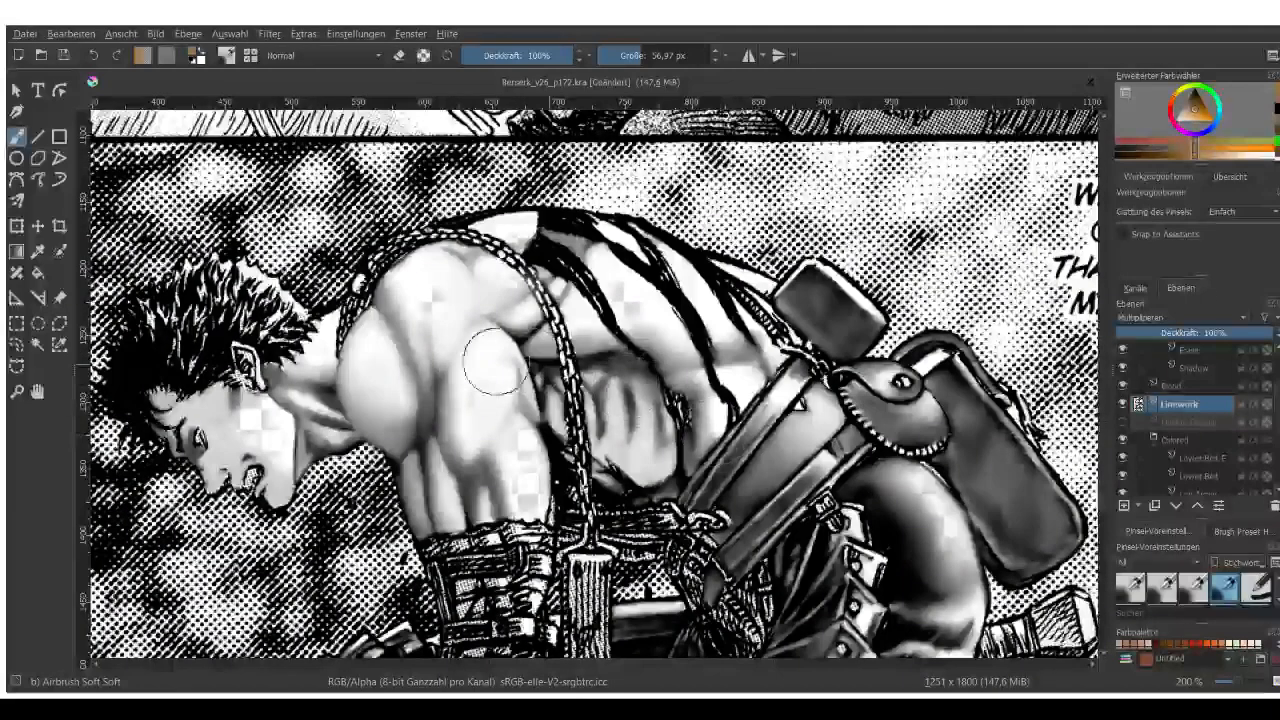
mouse_move(316, 379)
mouse_down()
mouse_move(301, 402)
mouse_move(316, 388)
mouse_move(329, 396)
mouse_up()
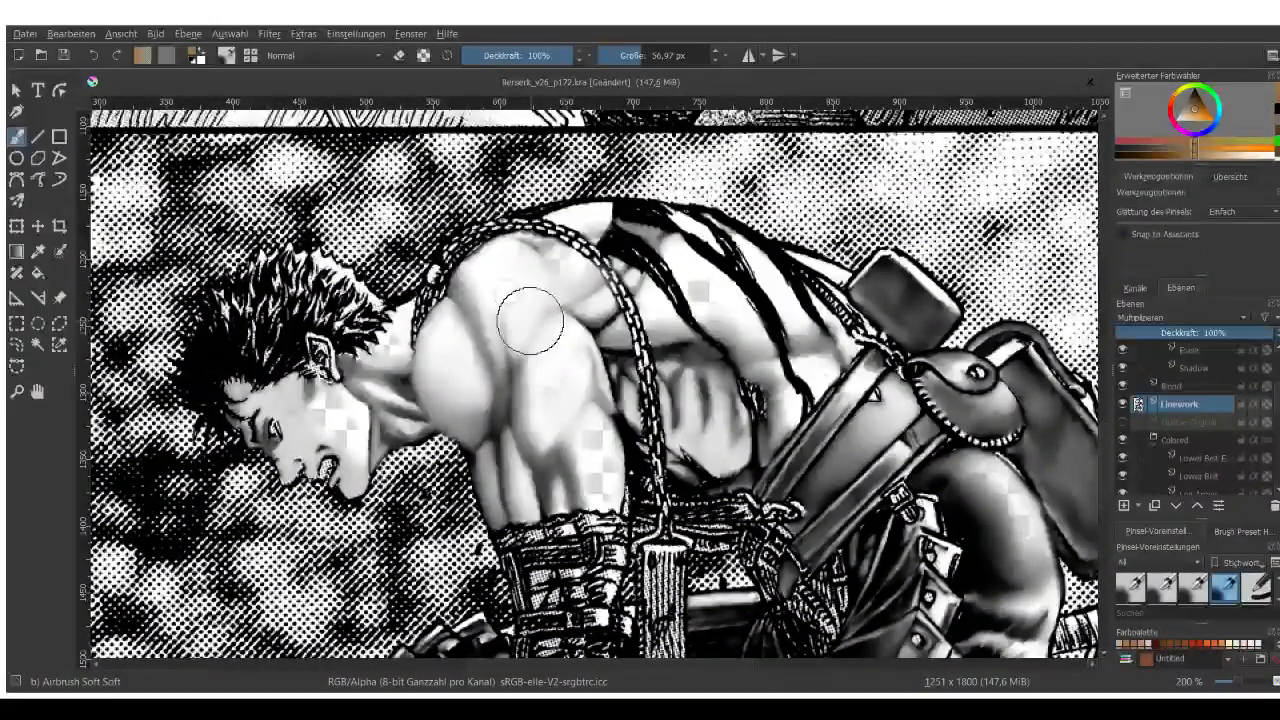
Erase grey linework shading between the upper arm and the chain with the airbrush in eraser mode at 31.96 px and 42% opacity.
click(399, 56)
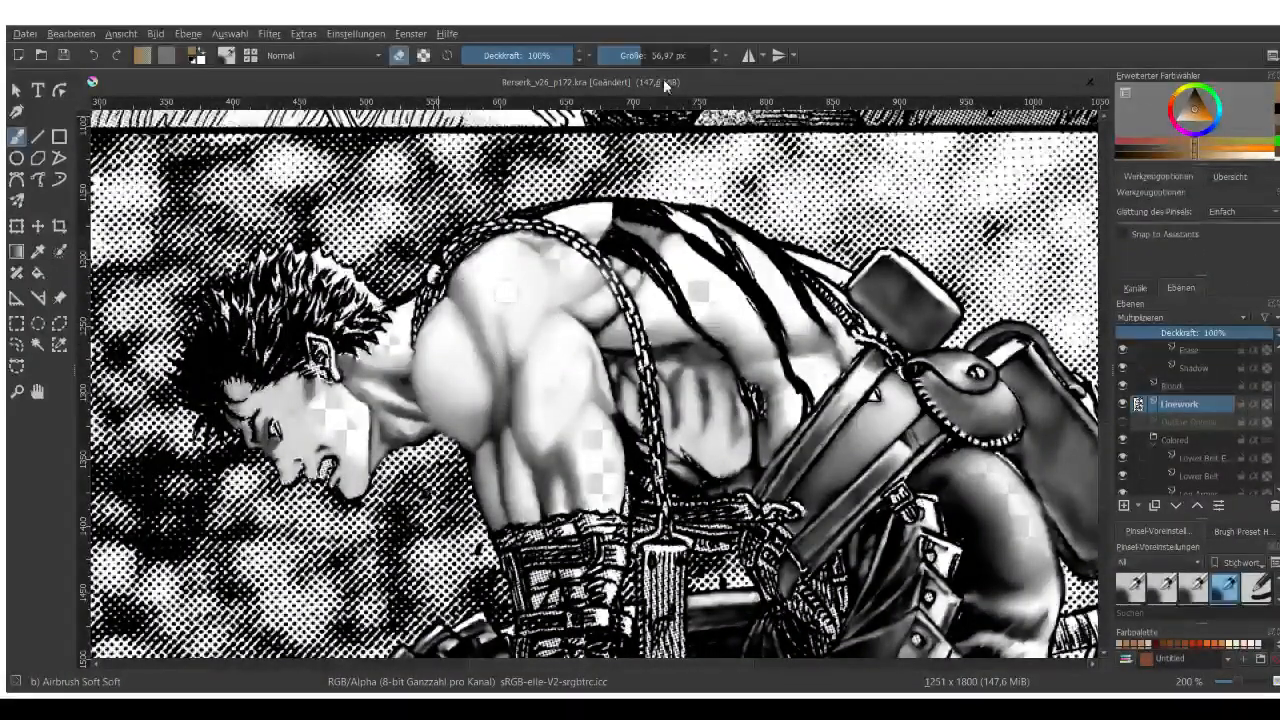
scroll(595, 340, up, 2)
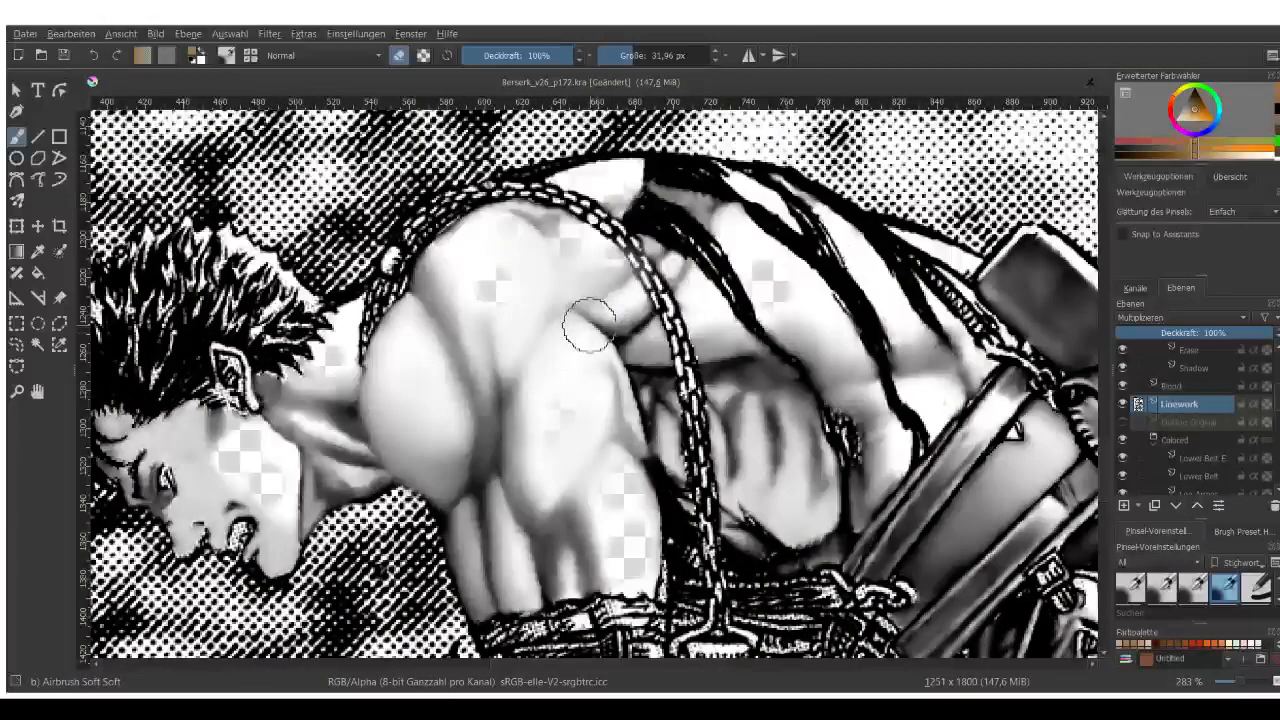
drag(547, 55, 509, 55)
mouse_move(589, 314)
mouse_down()
mouse_move(627, 337)
mouse_move(641, 315)
mouse_move(611, 340)
mouse_move(641, 365)
mouse_move(744, 363)
mouse_move(644, 347)
mouse_move(690, 380)
mouse_up()
scroll(662, 372, down, 1)
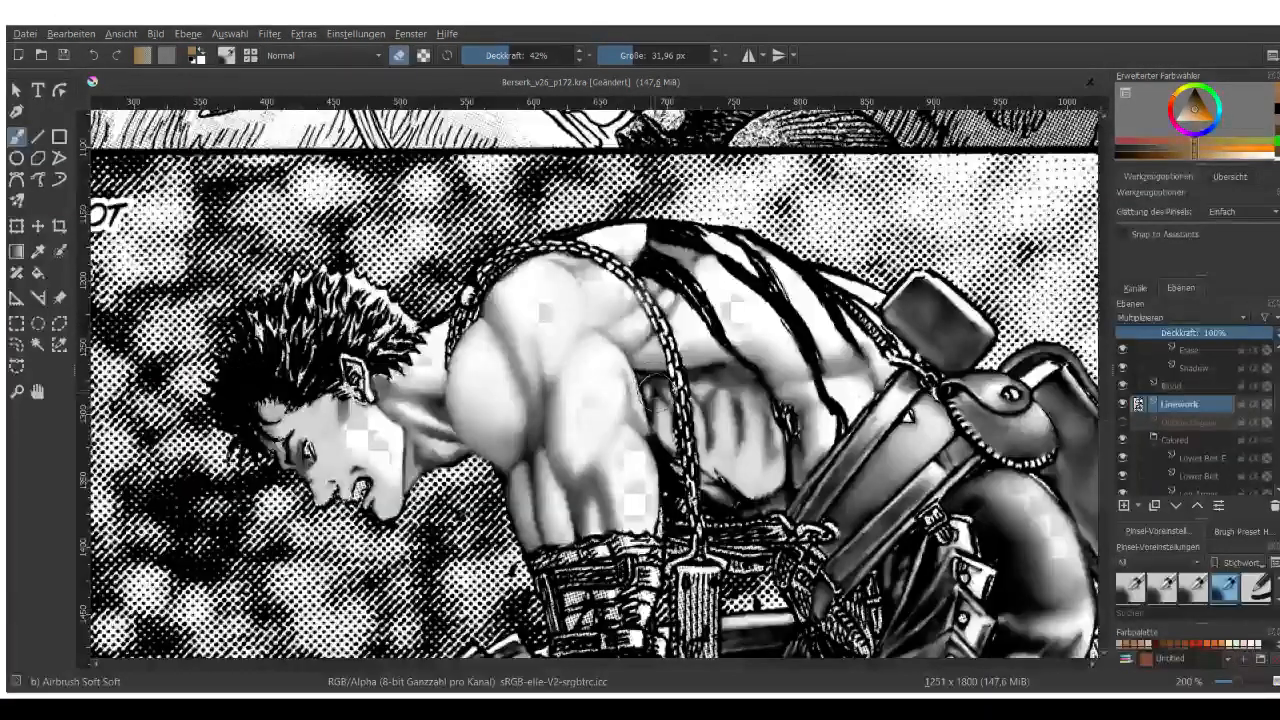
Erase more grey linework shading around the lower ribs beside the chain with the same soft eraser.
scroll(625, 390, up, 1)
scroll(624, 394, up, 1)
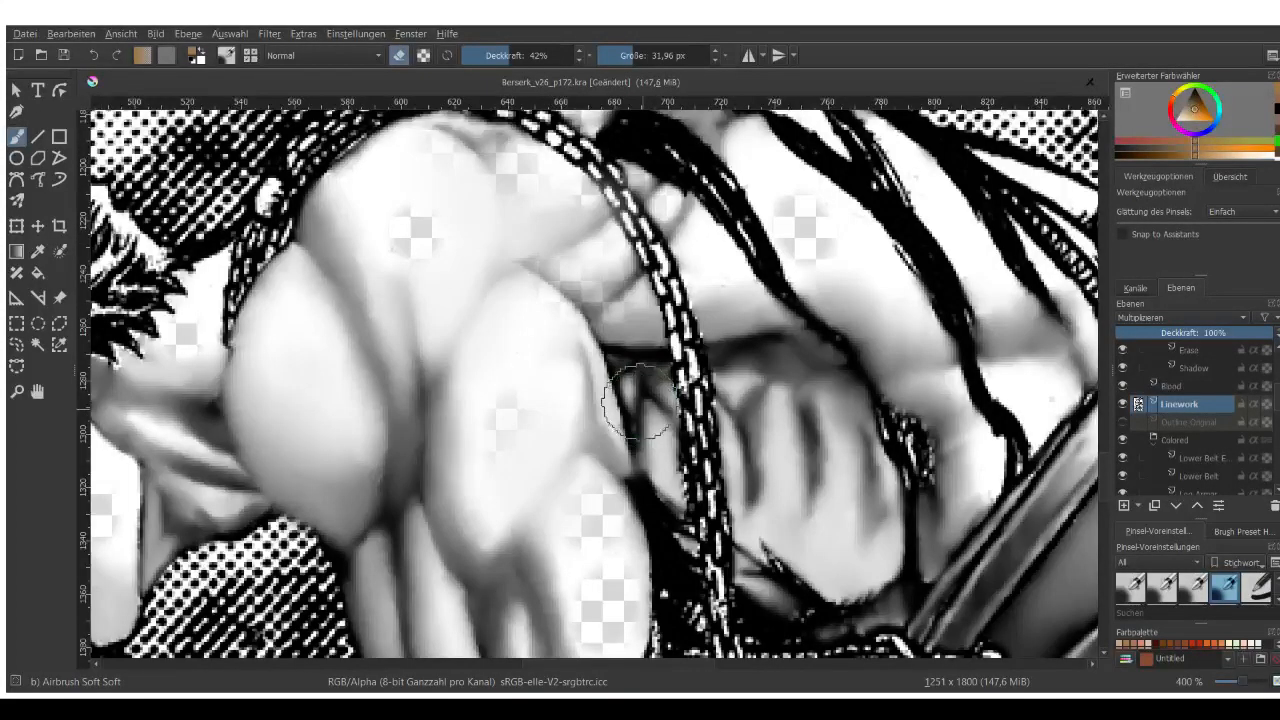
mouse_move(760, 513)
mouse_down()
mouse_move(807, 506)
mouse_move(809, 530)
mouse_move(820, 479)
mouse_move(819, 502)
mouse_move(857, 543)
mouse_up()
scroll(727, 330, down, 1)
scroll(727, 345, down, 1)
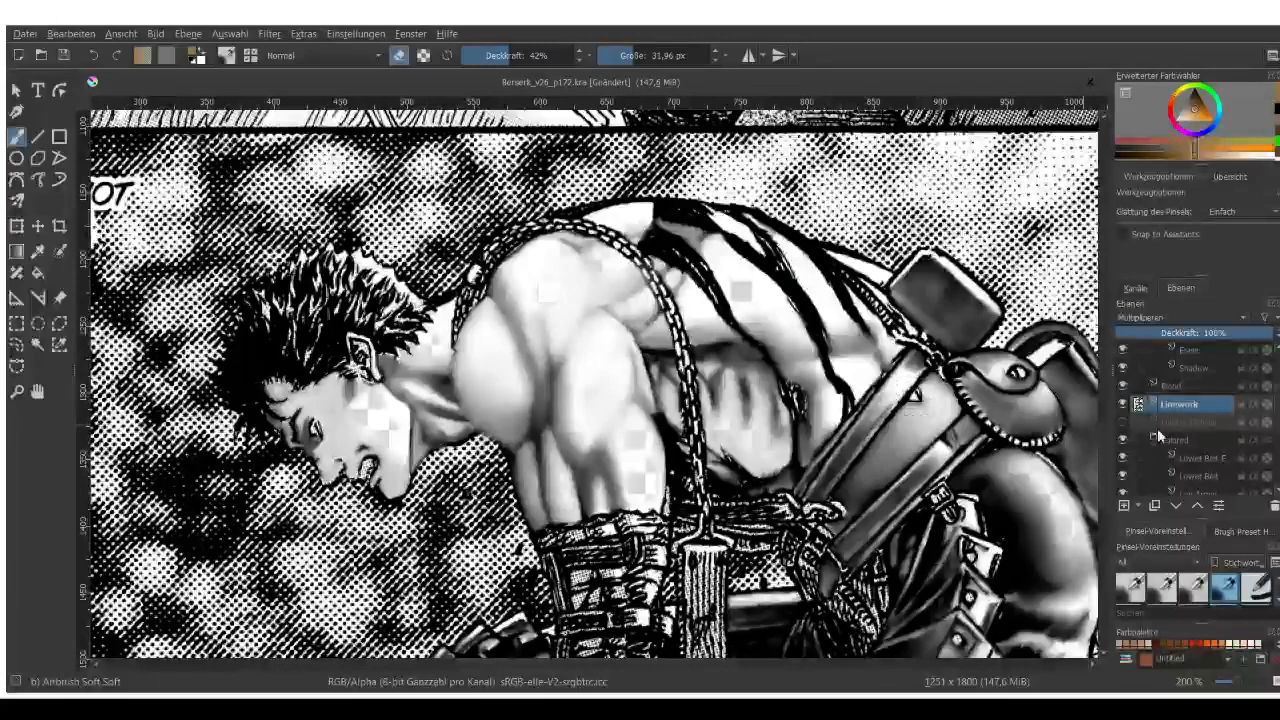
Compare the softened Linework layer with the isolated Outline Original layer and return to the isolated Linework layer.
click(1122, 404)
click(1122, 422)
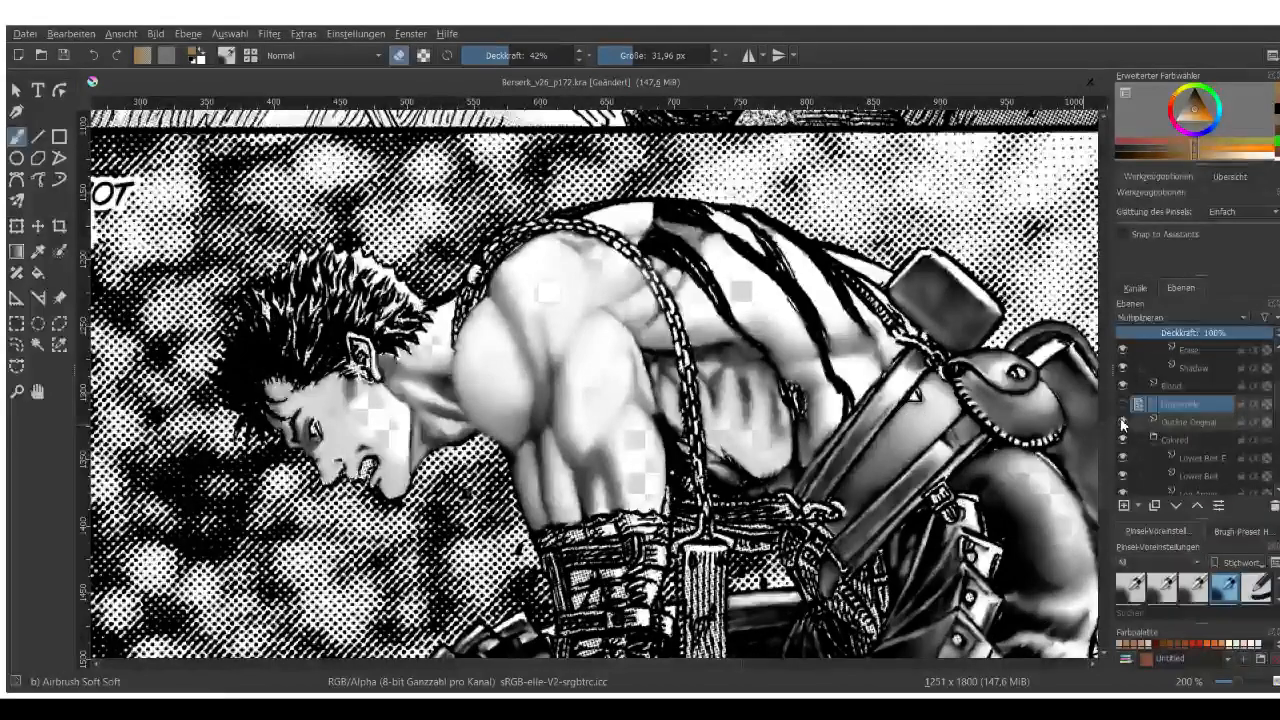
click(1137, 422)
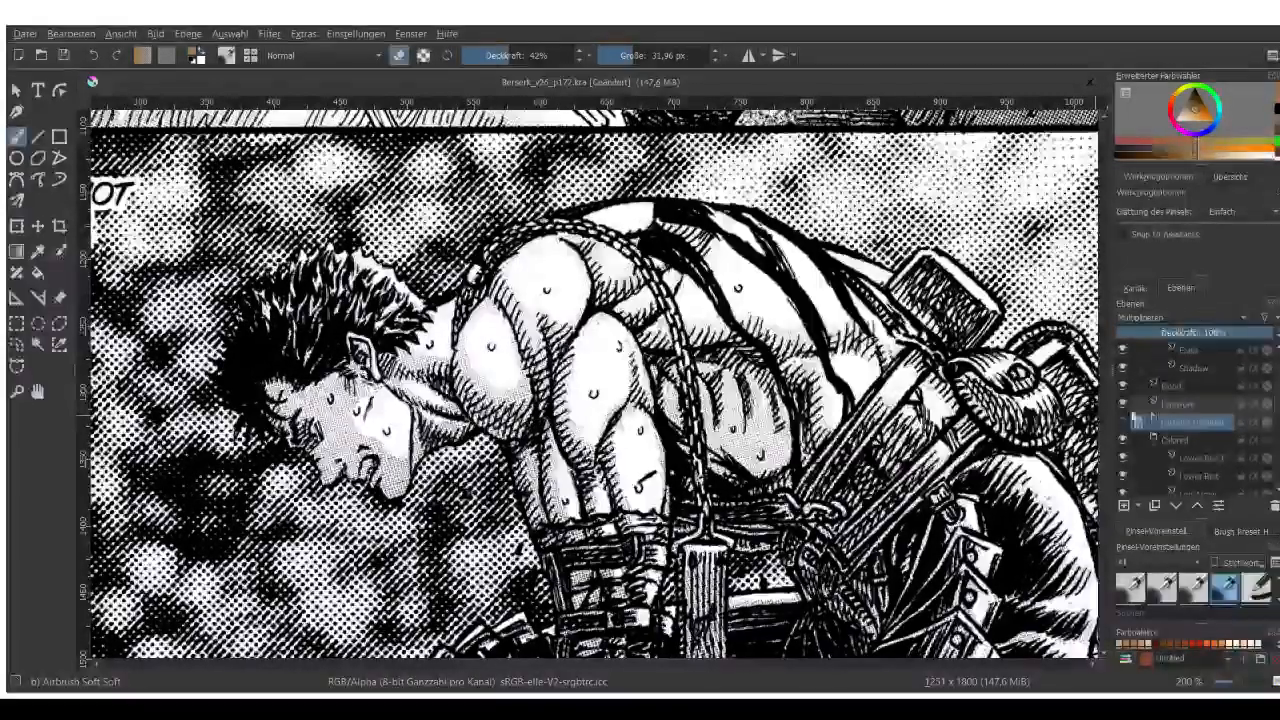
click(1137, 404)
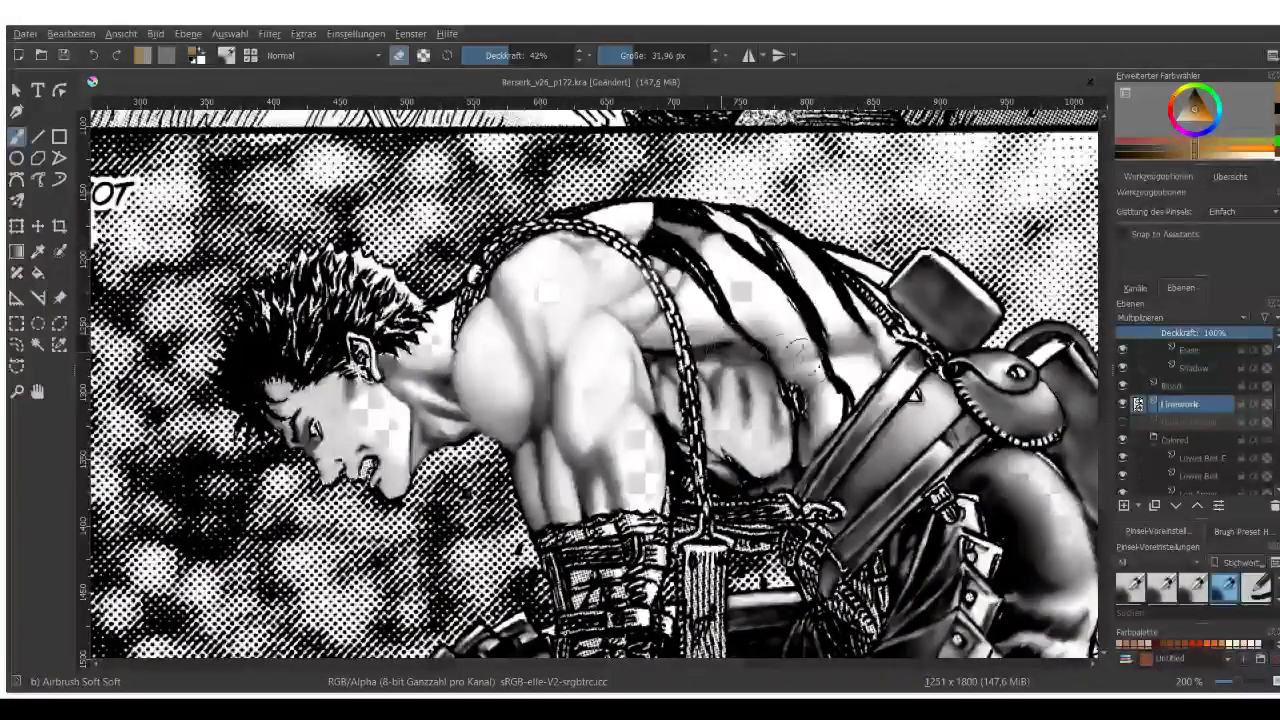
Set the airbrush eraser's opacity to 31% and end the Linework isolation to show the coloured panel.
key(1)
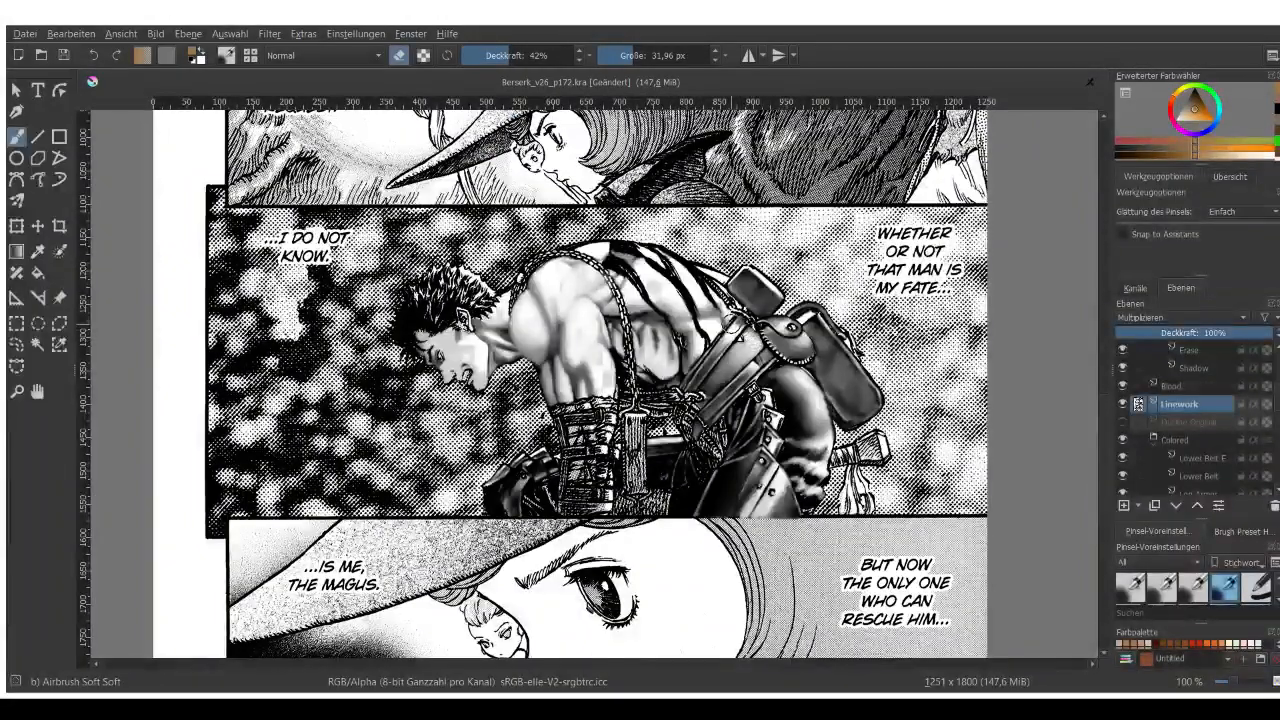
key(2)
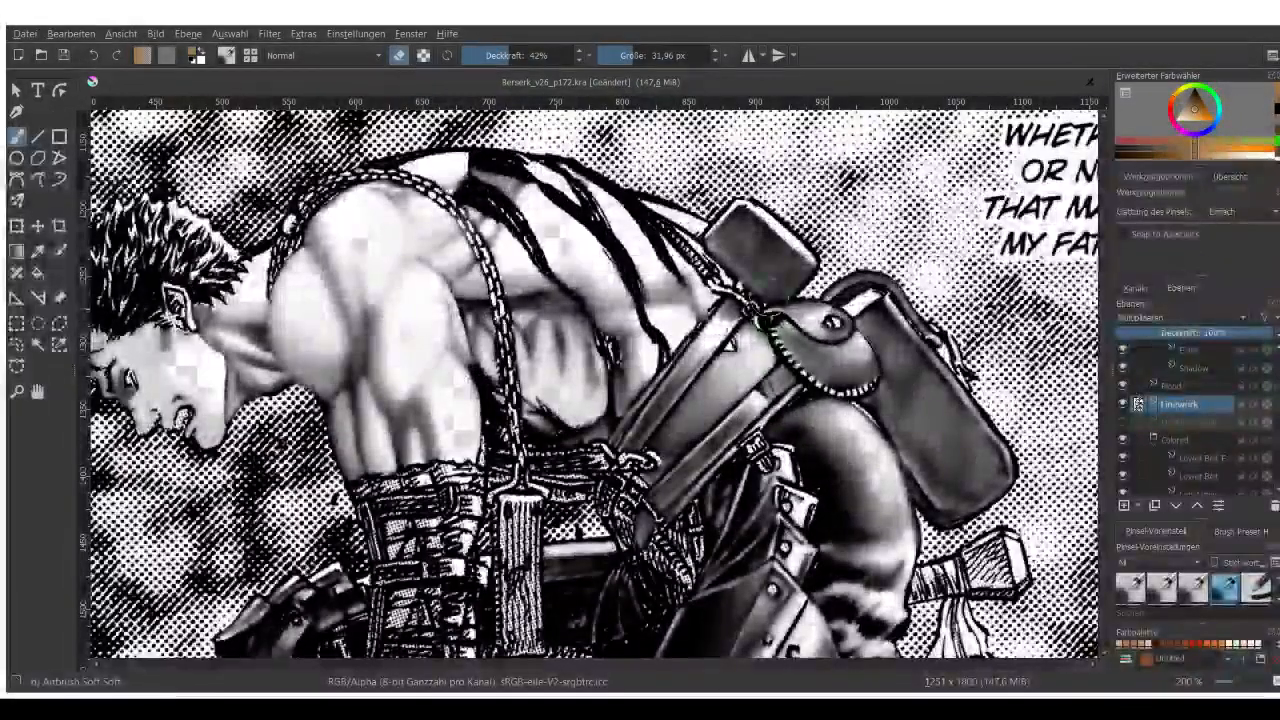
scroll(744, 327, up, 1)
click(507, 55)
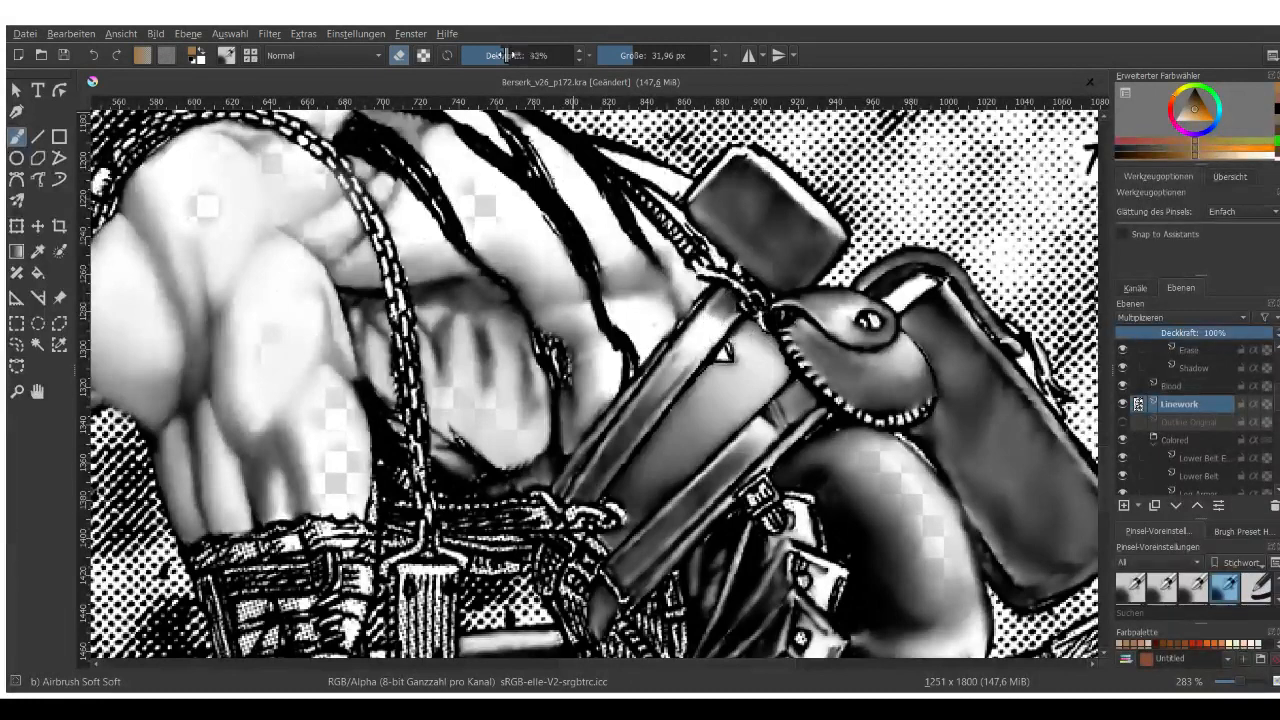
drag(507, 55, 504, 55)
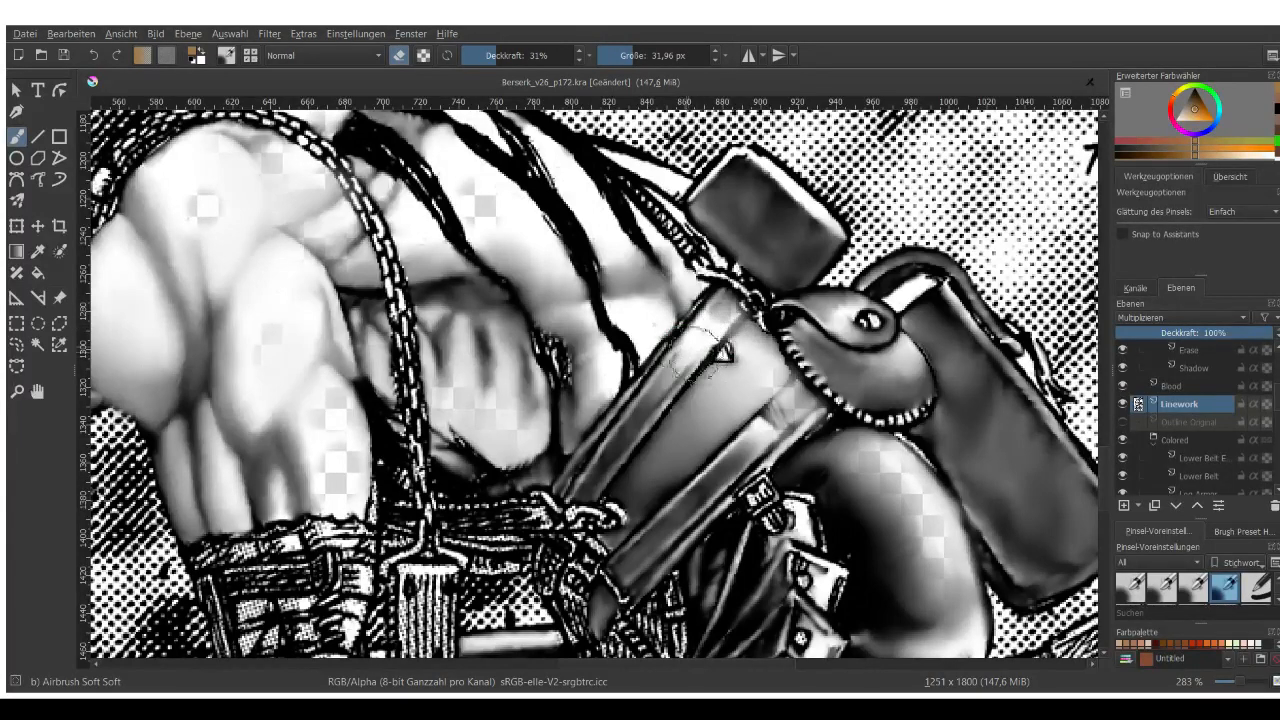
scroll(752, 355, down, 1)
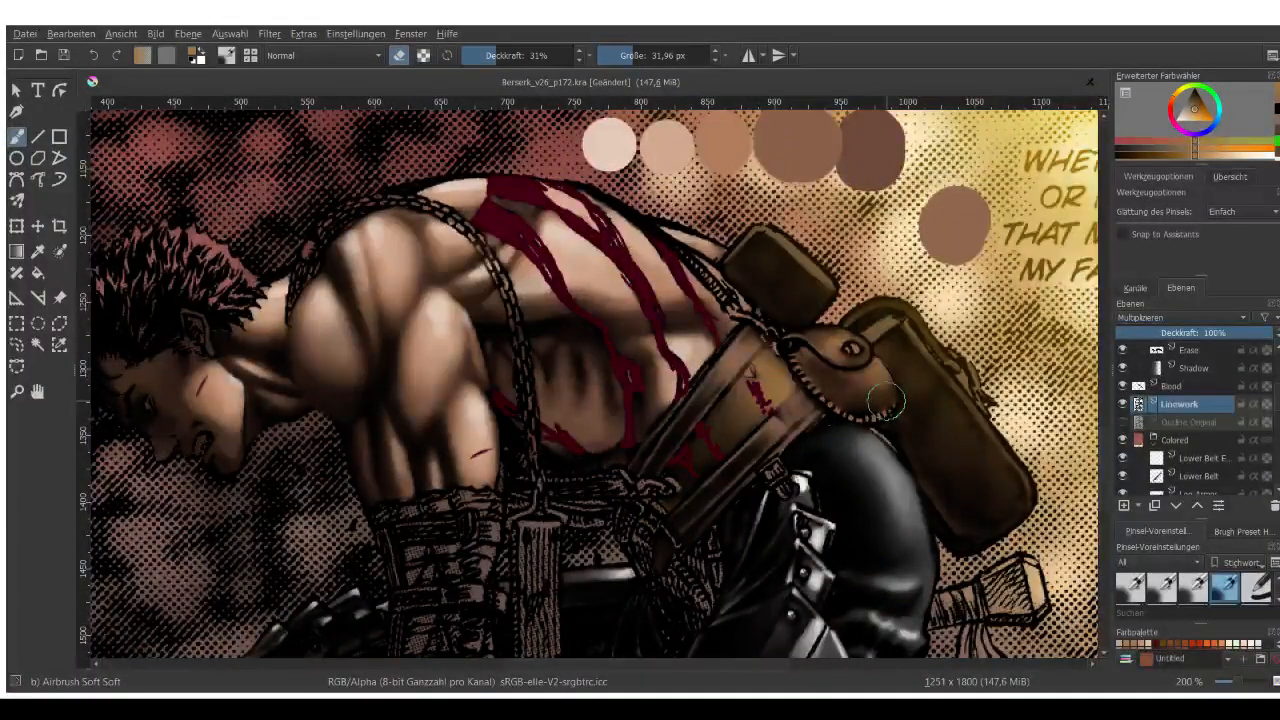
scroll(763, 350, down, 1)
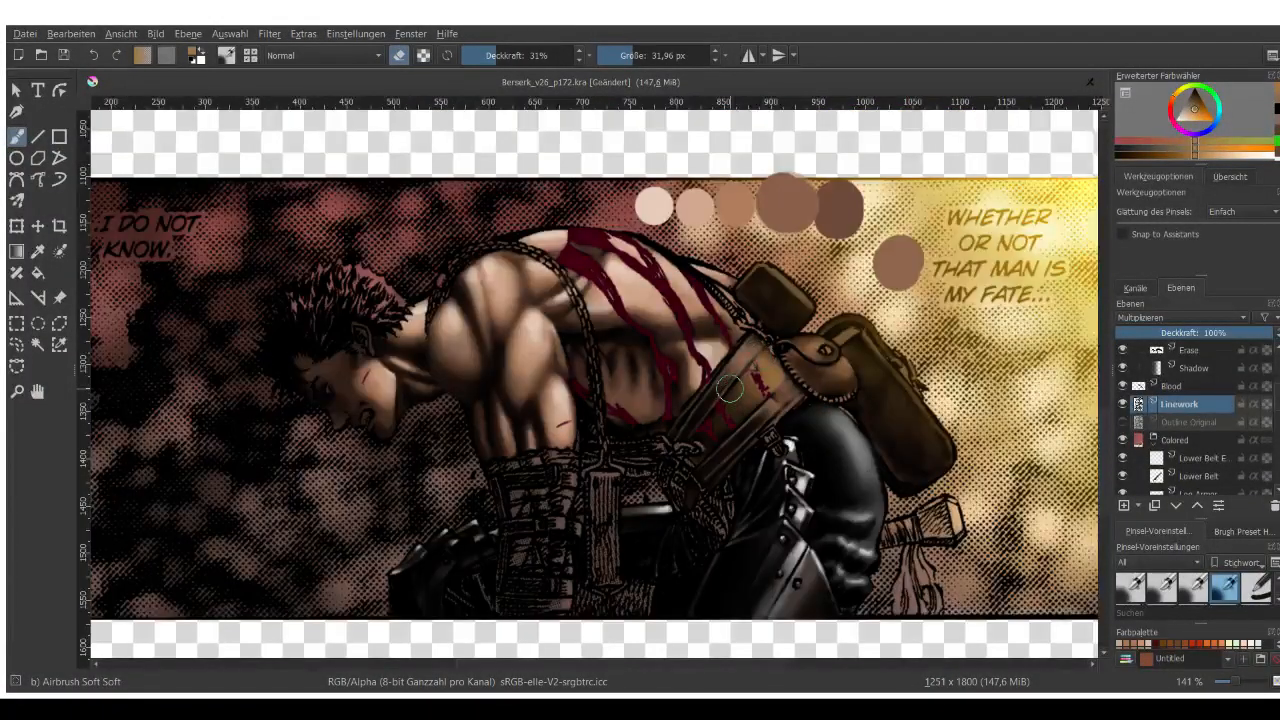